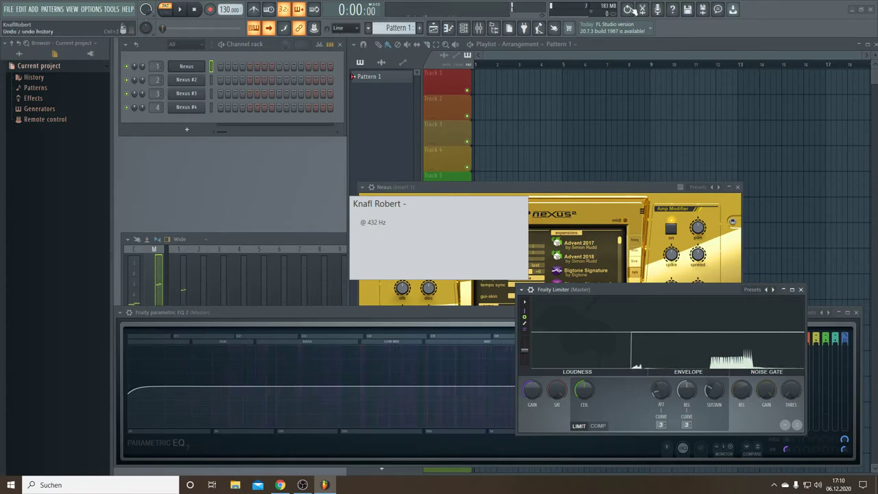
Open the preset library of the first Nexus channel and choose the XP Hlw Prcn Lps category.
click(464, 28)
click(463, 28)
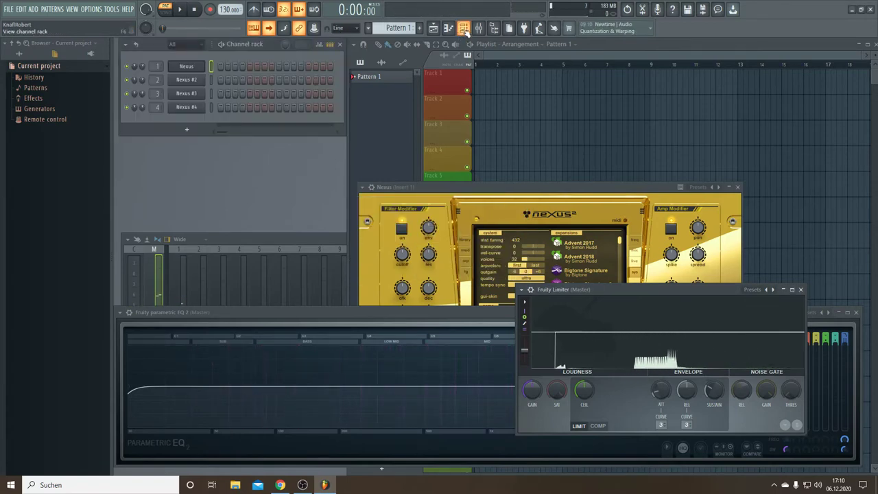
drag(469, 191, 395, 85)
click(412, 130)
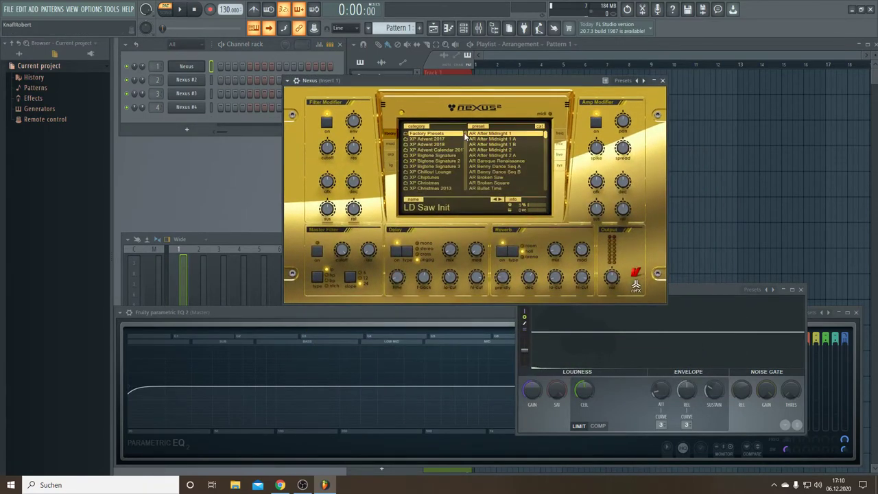
drag(465, 137, 469, 160)
click(429, 150)
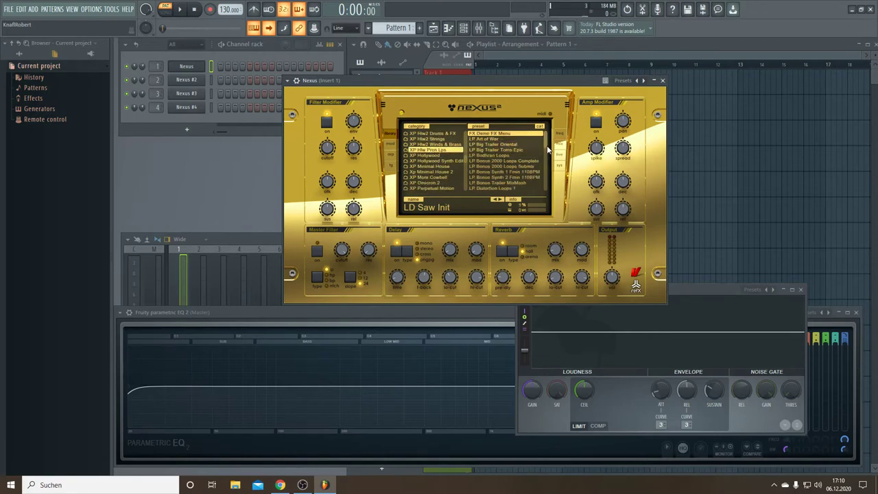
Audition the presets LP Synth Generated and LP Modular Attack Loops.
drag(547, 143, 548, 188)
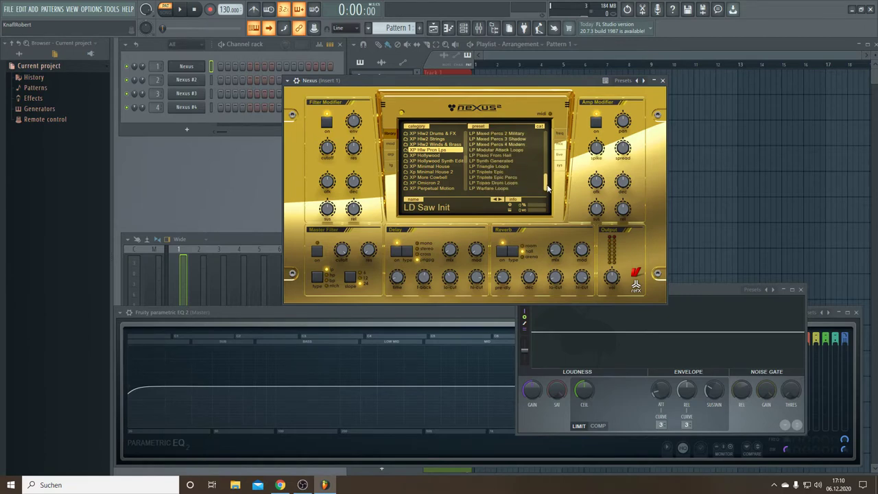
click(487, 160)
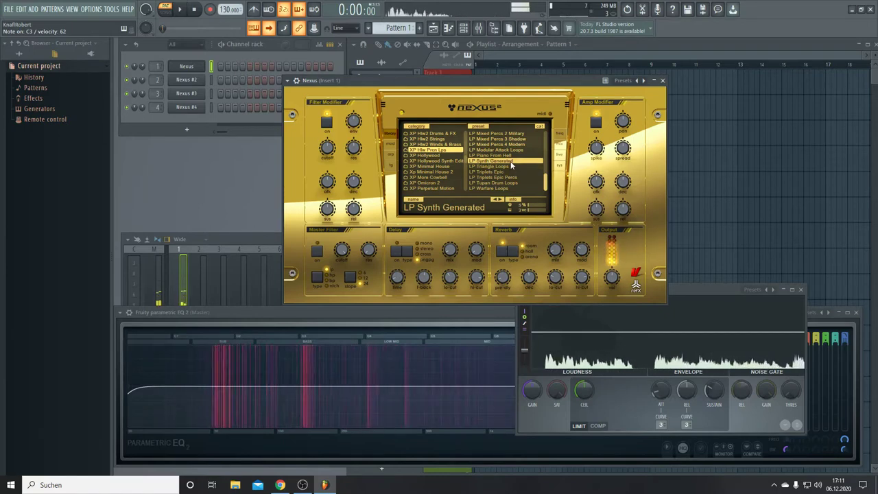
click(513, 148)
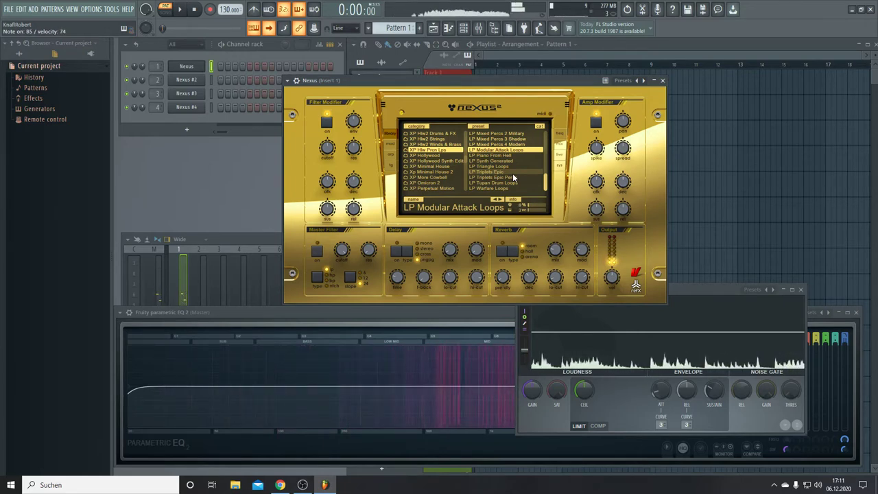
Audition LP Loop Pattern Gamma and LP Loop Pattern Alpha, and load the LP Glitch Loops 1 preset.
scroll(515, 168, up, 2)
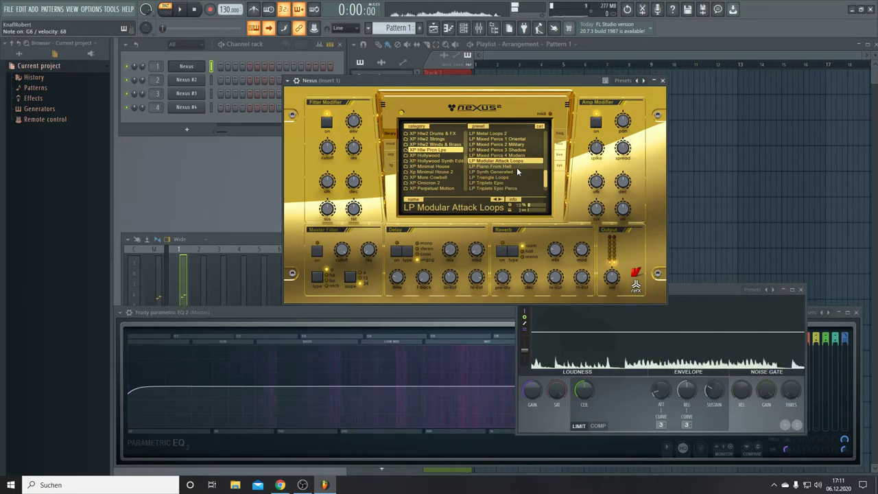
scroll(517, 167, up, 4)
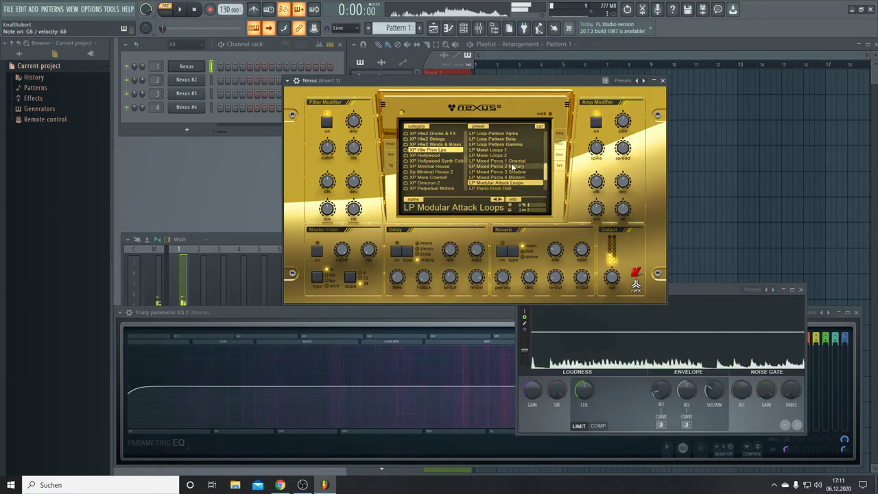
click(507, 145)
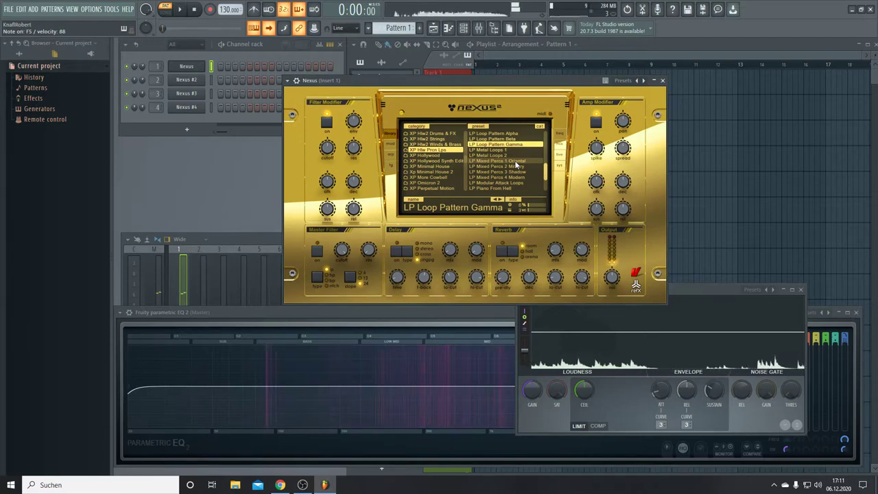
click(505, 134)
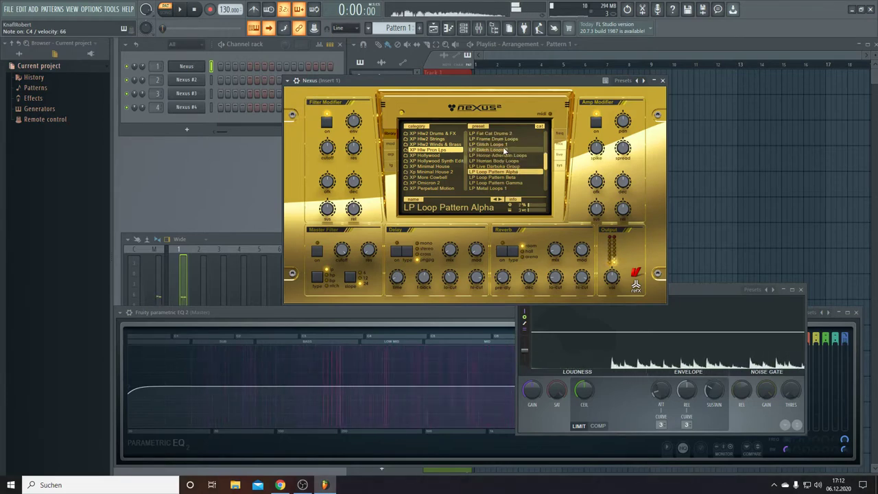
scroll(503, 147, up, 1)
click(503, 146)
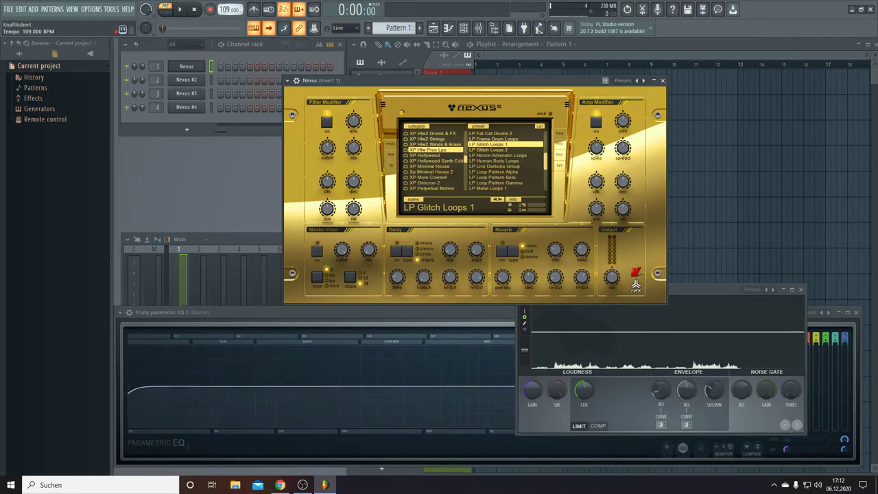
Open the first Nexus channel's piano roll and place A#3 and G#3 notes at the start of bar 1.
right_click(204, 63)
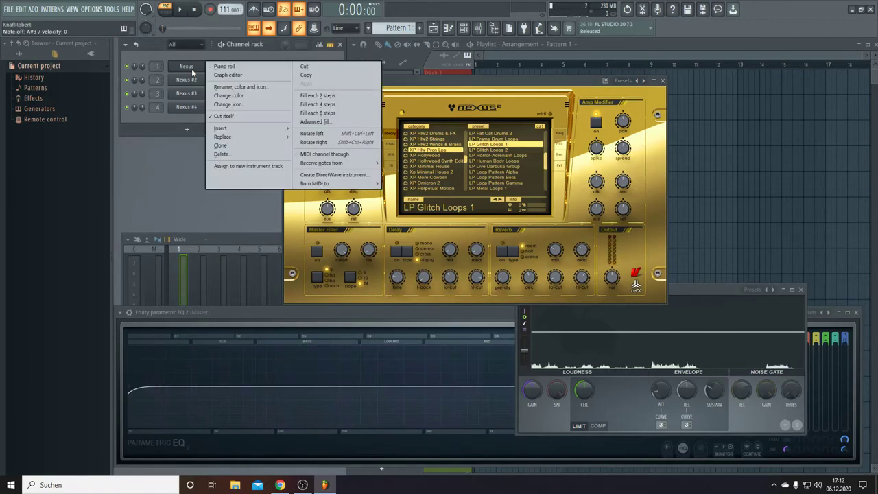
click(223, 66)
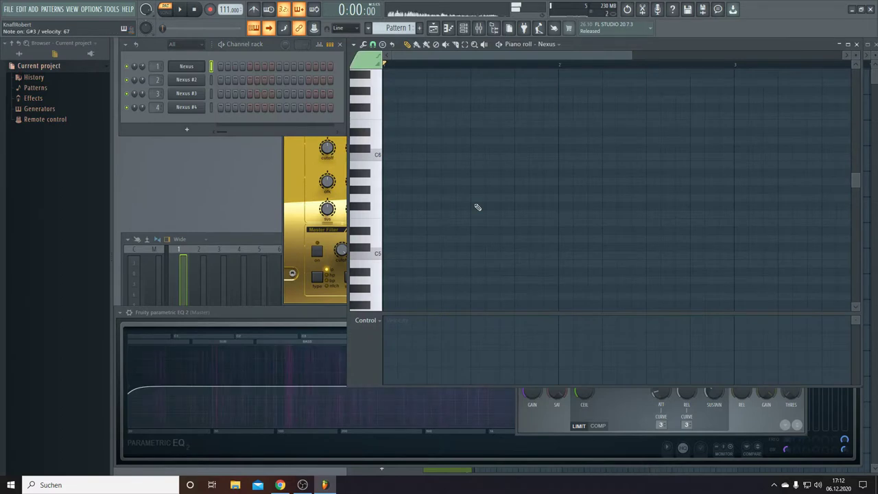
scroll(469, 197, down, 4)
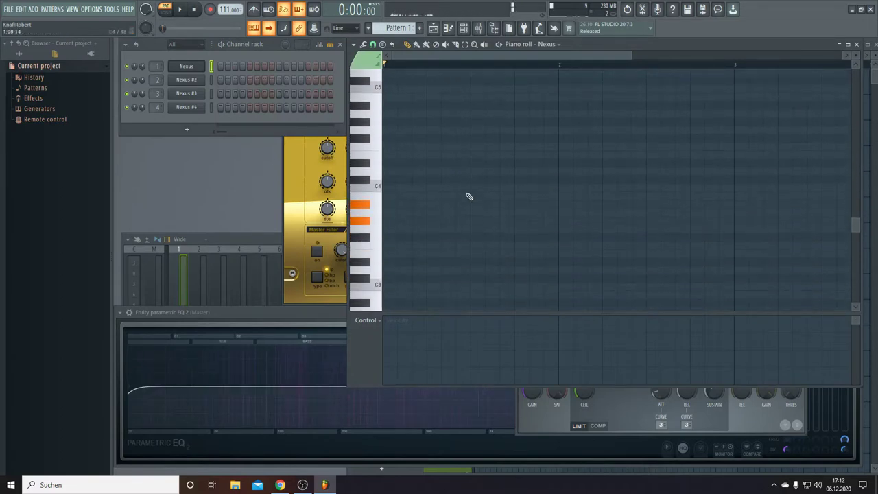
click(388, 197)
click(387, 214)
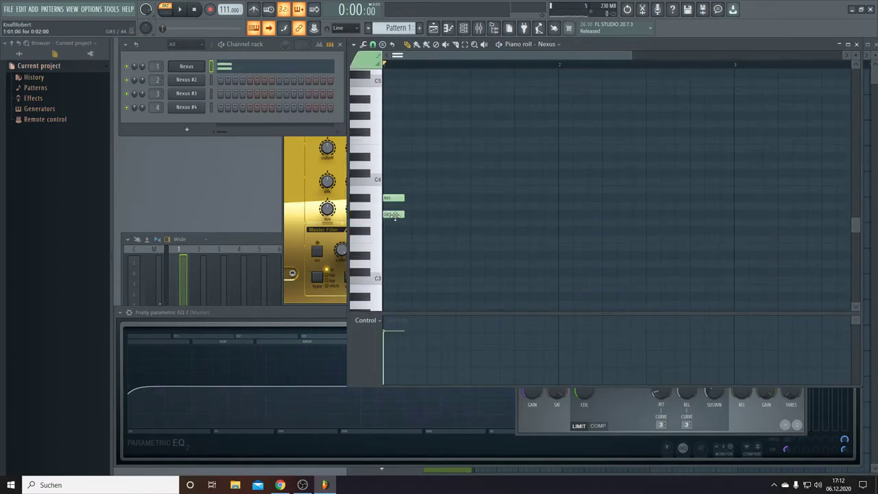
Stretch both notes to nearly four bars and set the piano roll's grid snap to 1/4 beat.
key(ctrl+a)
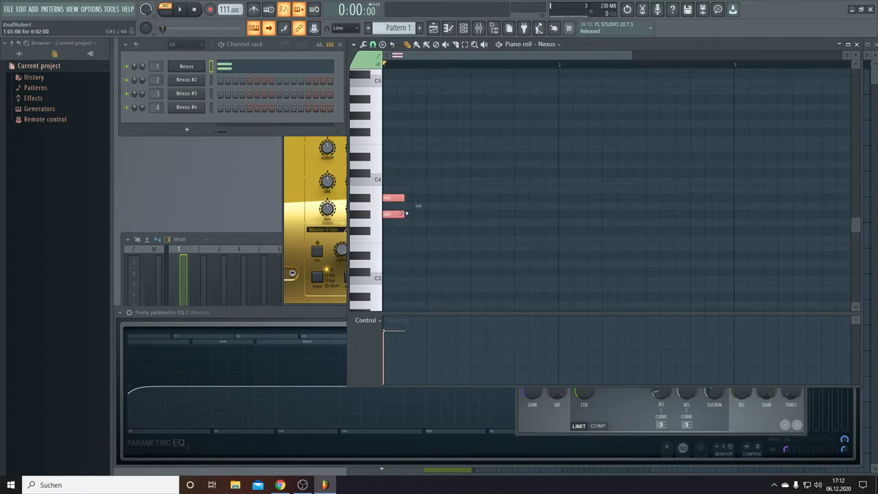
drag(405, 214, 685, 212)
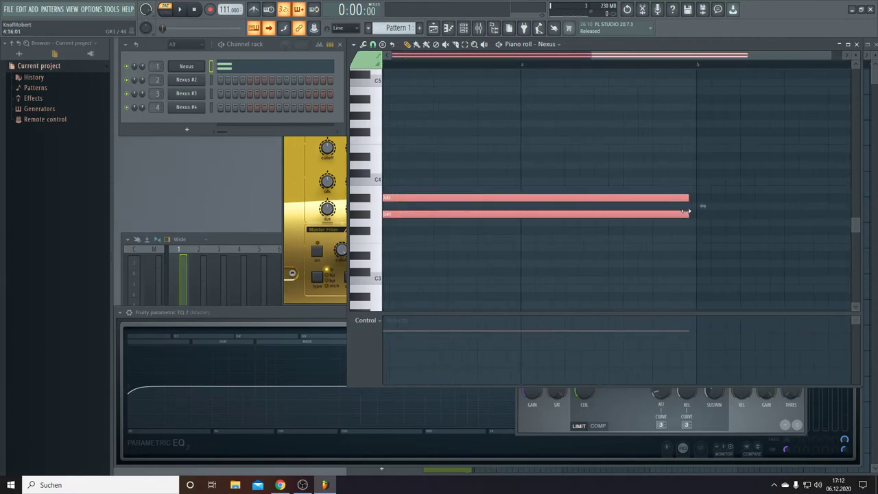
click(373, 45)
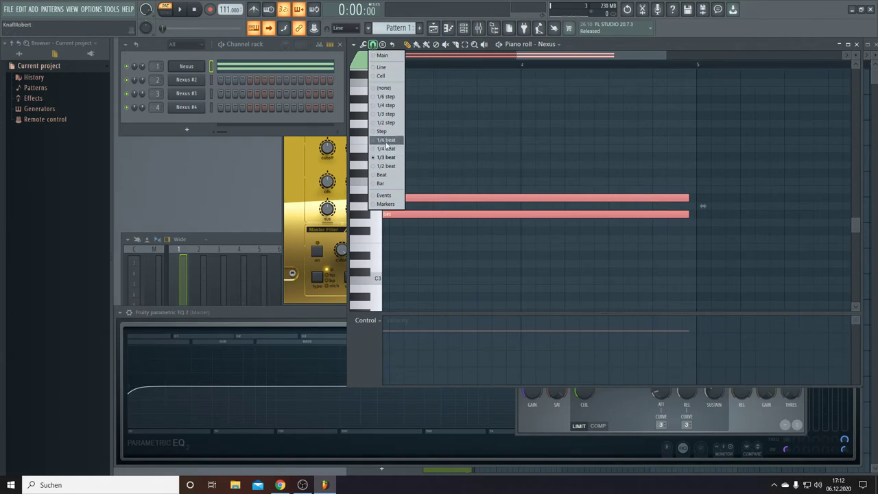
click(389, 149)
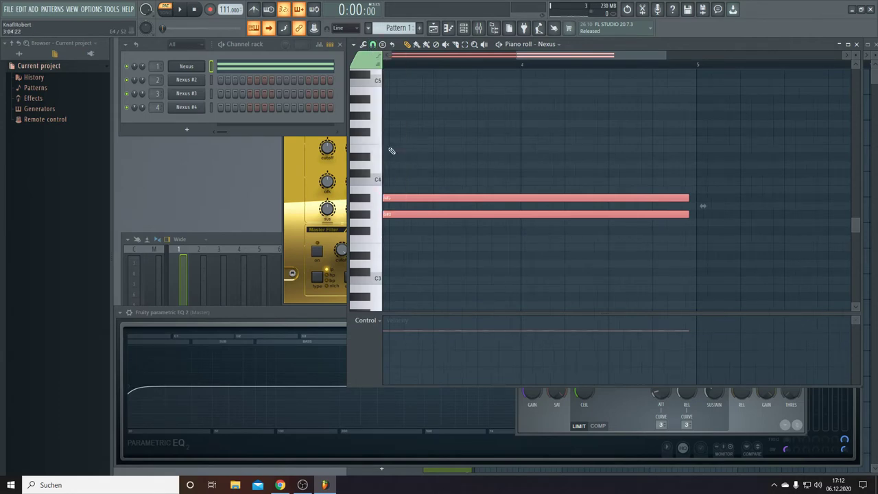
Extend the A#3 and G#3 notes to exactly four bars, deselect them and start playing the pattern.
click(370, 44)
click(379, 89)
key(ctrl+d)
key(ctrl+a)
key(ctrl+d)
key(space)
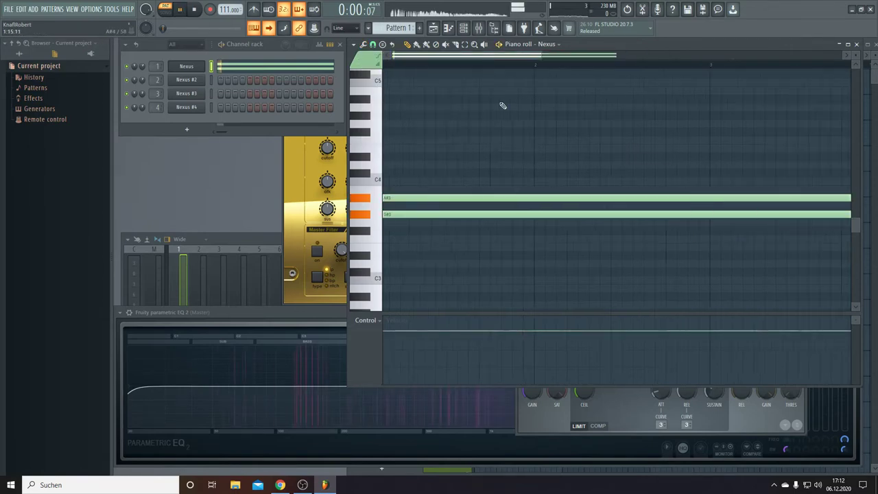
Place Pattern 1 on Track 1 of the playlist at bars 1 and 5, and switch playback to song mode.
key(F5)
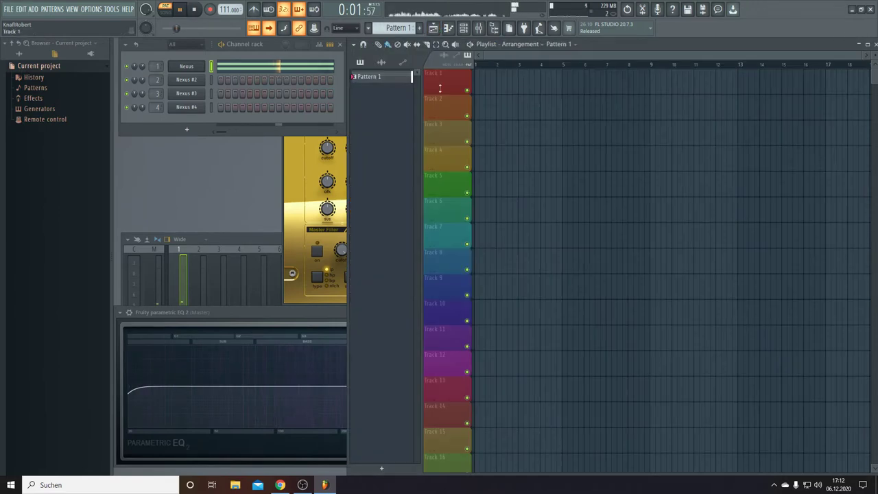
click(480, 86)
click(584, 84)
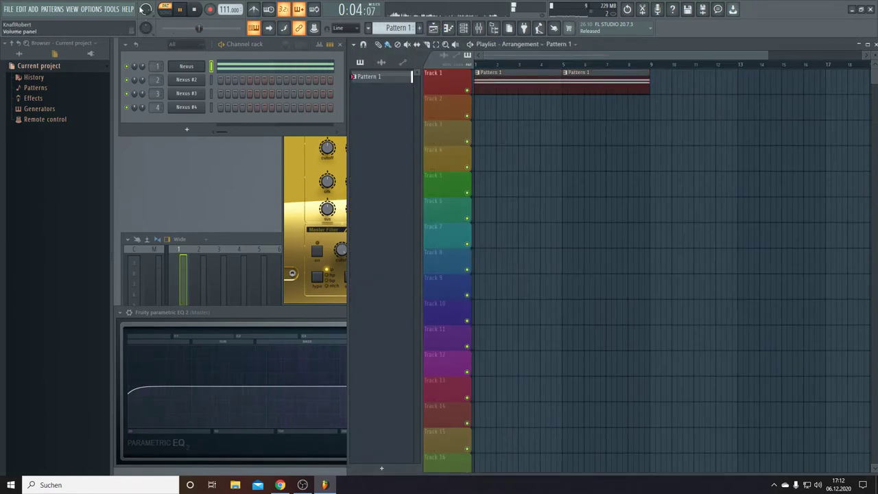
click(168, 14)
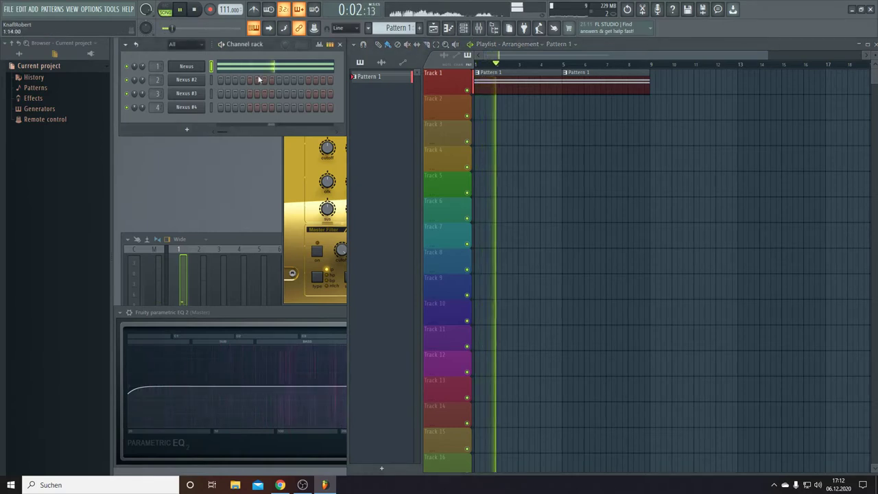
Switch to Pattern 2 and open the preset library of the Nexus #2 channel.
click(186, 80)
scroll(374, 33, down, 1)
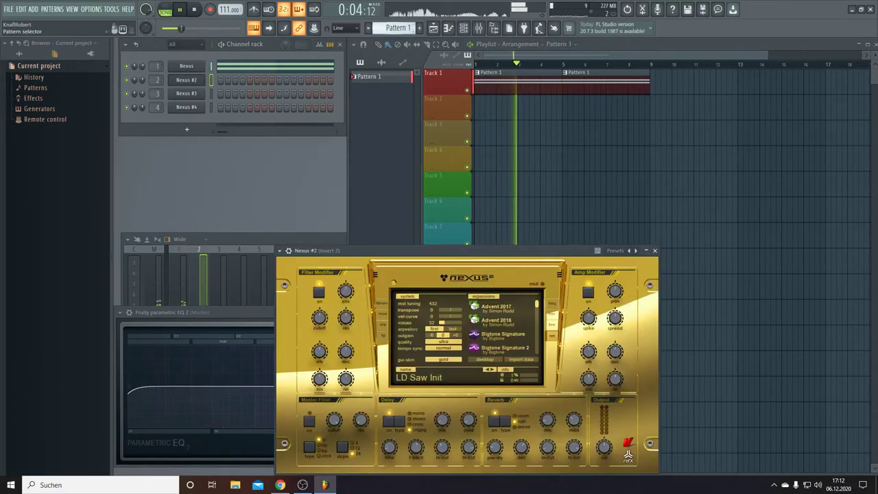
click(381, 302)
Load the DR Trance Kicks 13 preset from the Search: DR category into Nexus #2.
drag(457, 306, 461, 350)
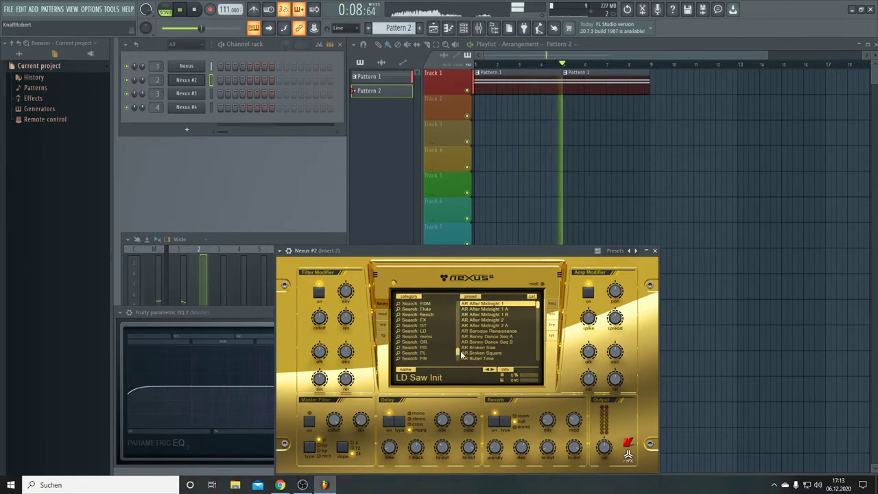
scroll(436, 323, up, 5)
click(435, 324)
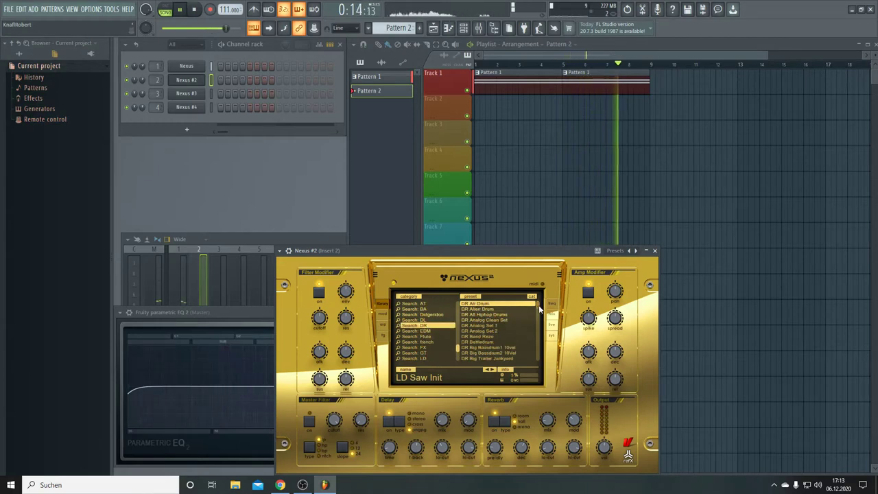
drag(538, 305, 538, 354)
scroll(511, 330, down, 5)
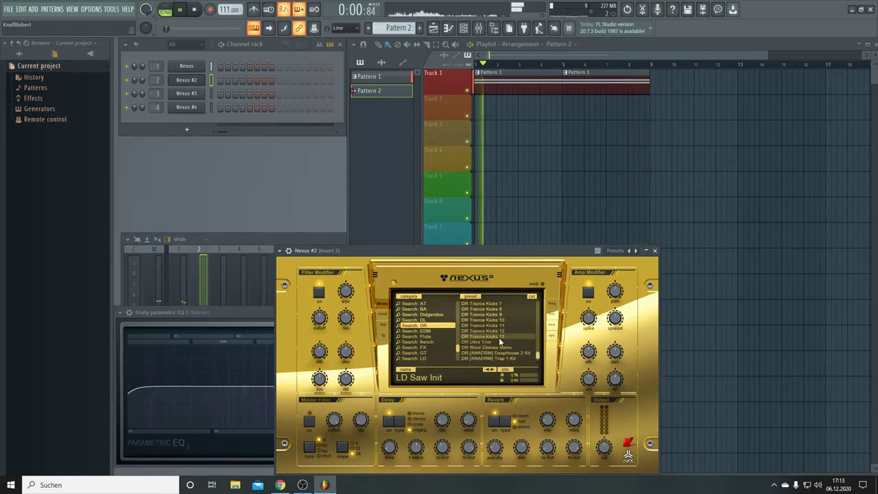
click(494, 336)
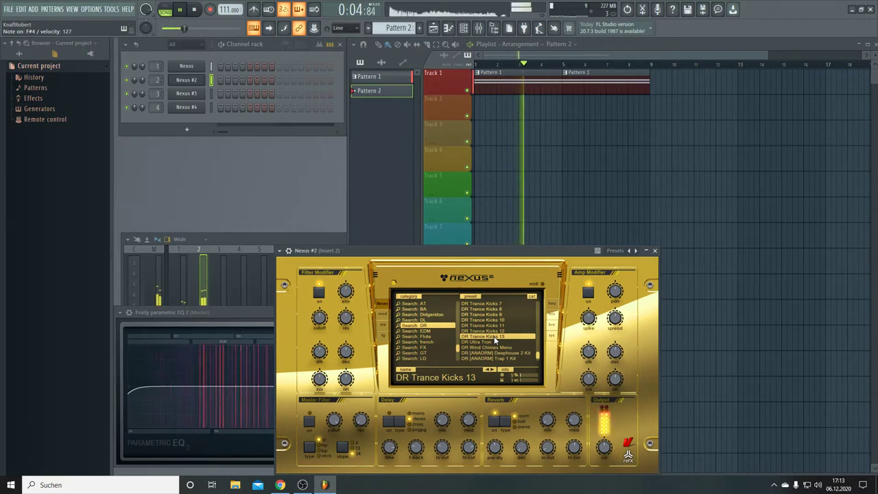
Open the Nexus #2 piano roll and place an F#6 note at the start of bar 1.
right_click(186, 81)
click(215, 80)
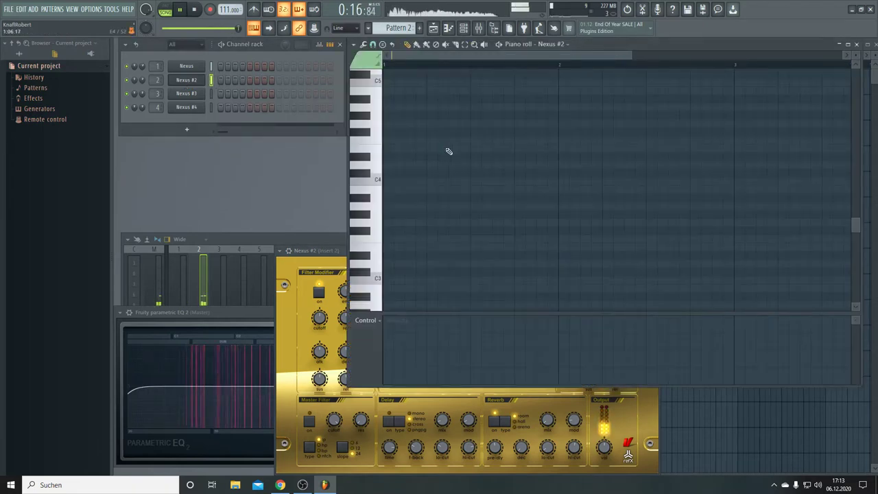
scroll(446, 151, up, 5)
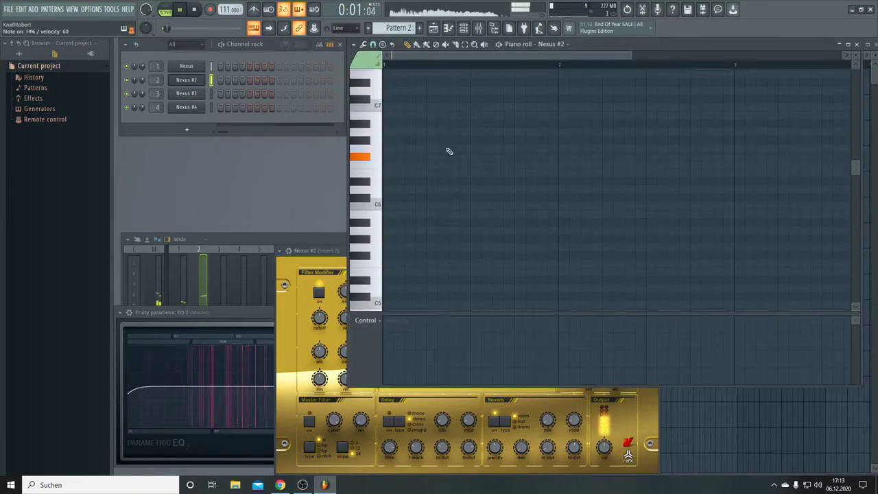
click(400, 156)
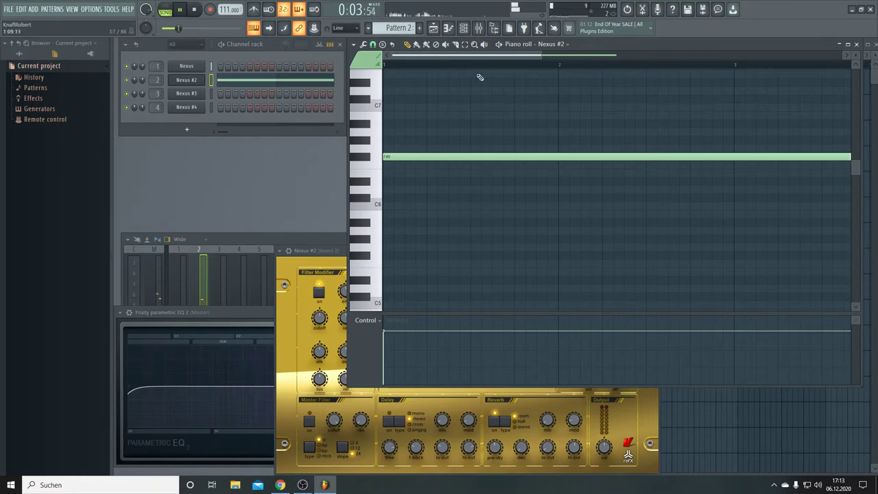
Shorten the F#6 kick note to one step and repeat it on beats 2, 3 and 4 of bar 1.
drag(537, 60, 643, 60)
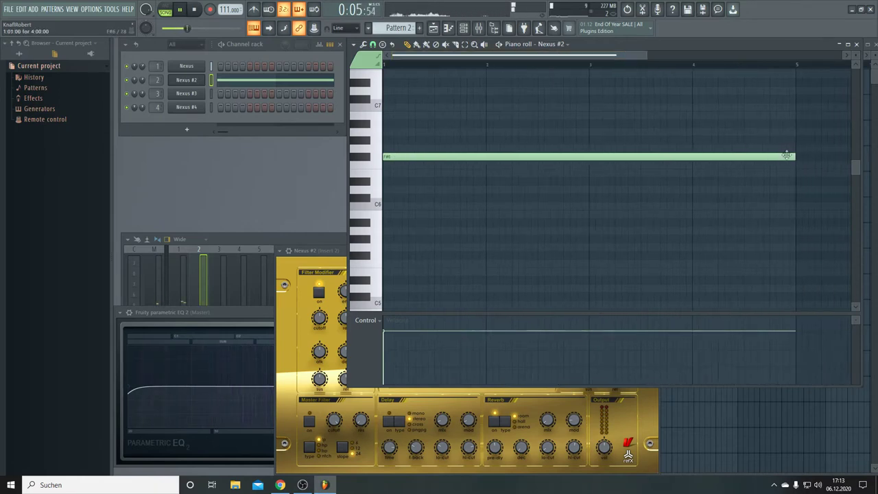
drag(796, 158, 388, 157)
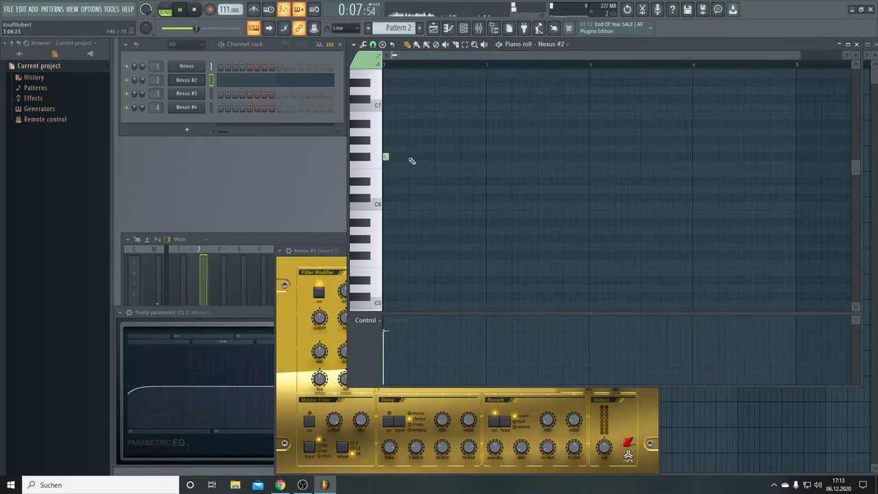
click(437, 157)
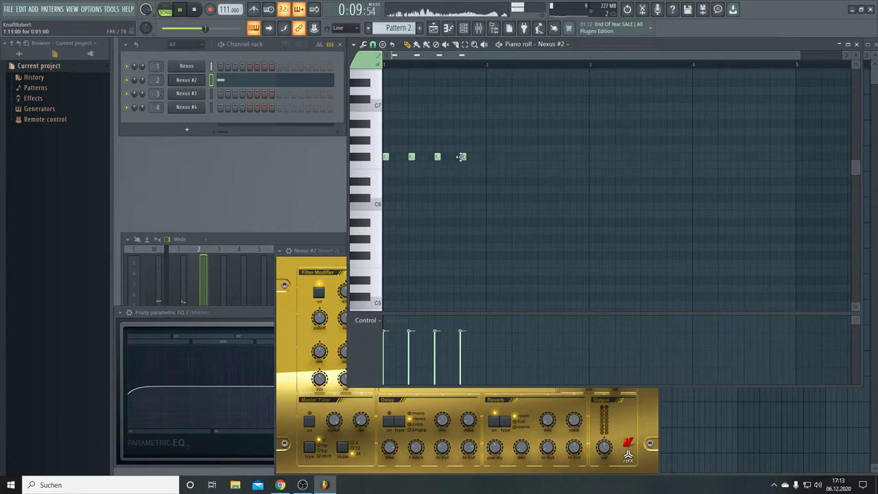
Fill bars 1 to 8 of Track 2 in the playlist with Pattern 2 clips.
click(433, 28)
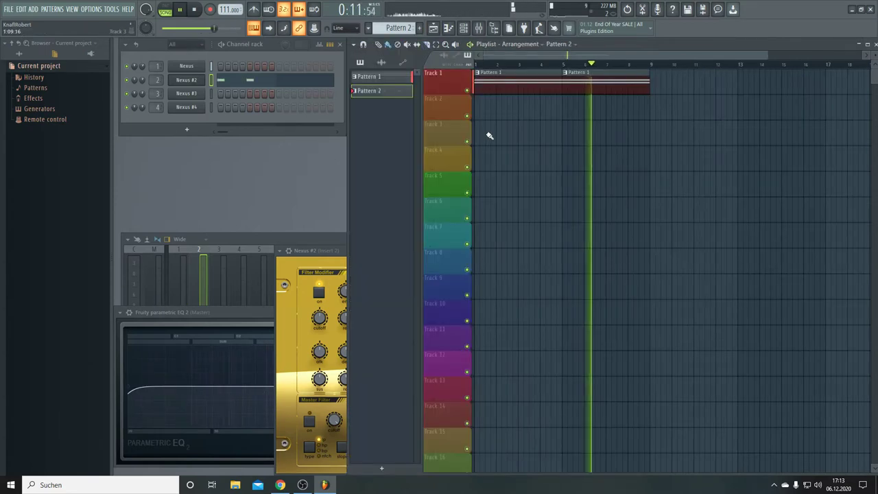
drag(480, 106, 629, 124)
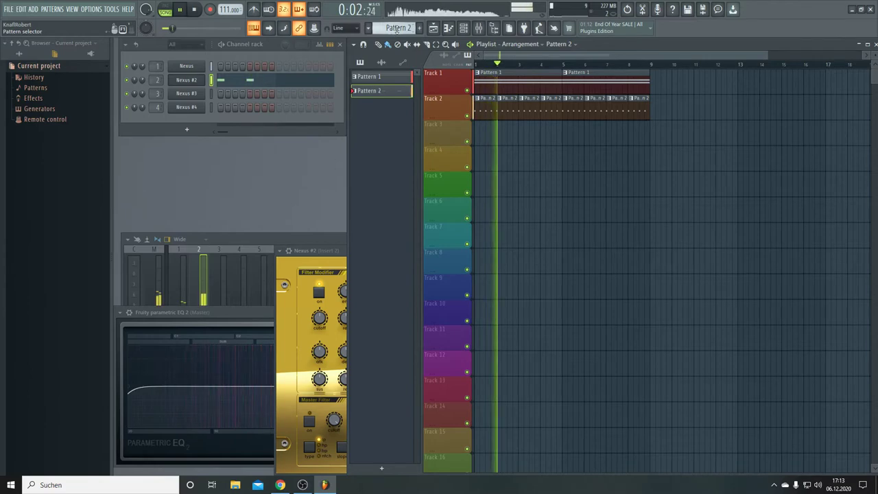
Switch to Pattern 3 and open the Search: BA category in the preset library of the Nexus #3 channel.
scroll(396, 28, up, 1)
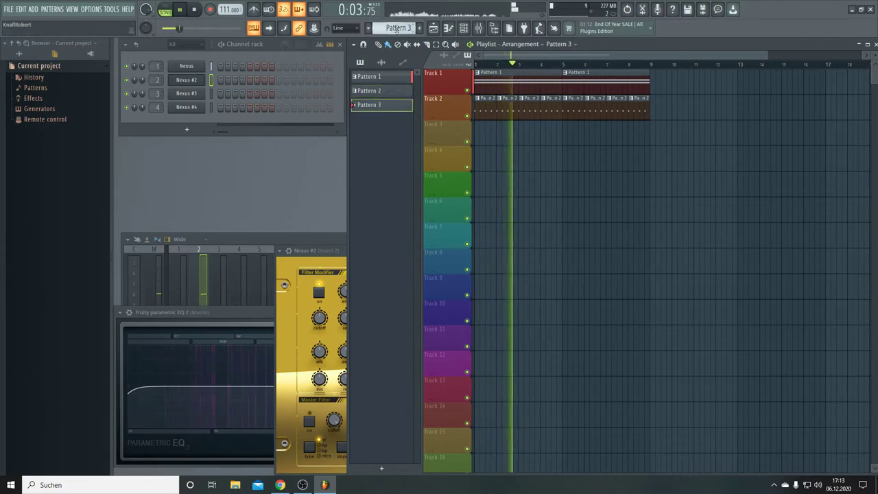
click(190, 94)
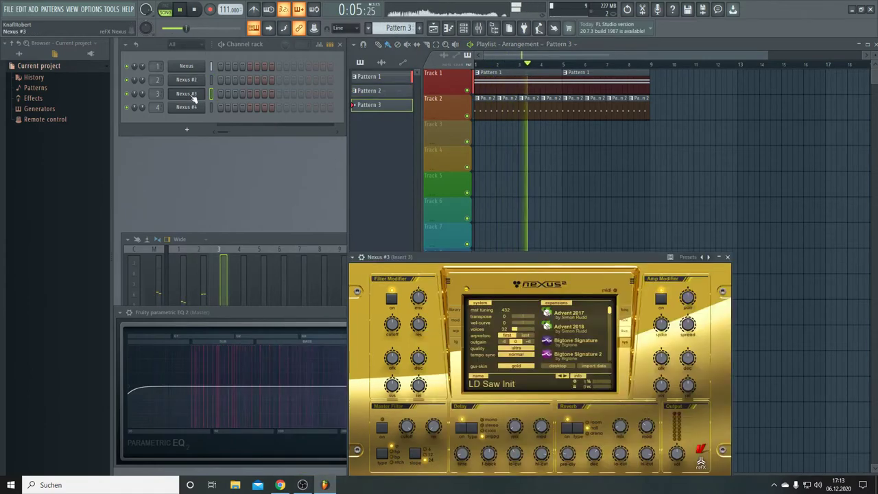
click(452, 312)
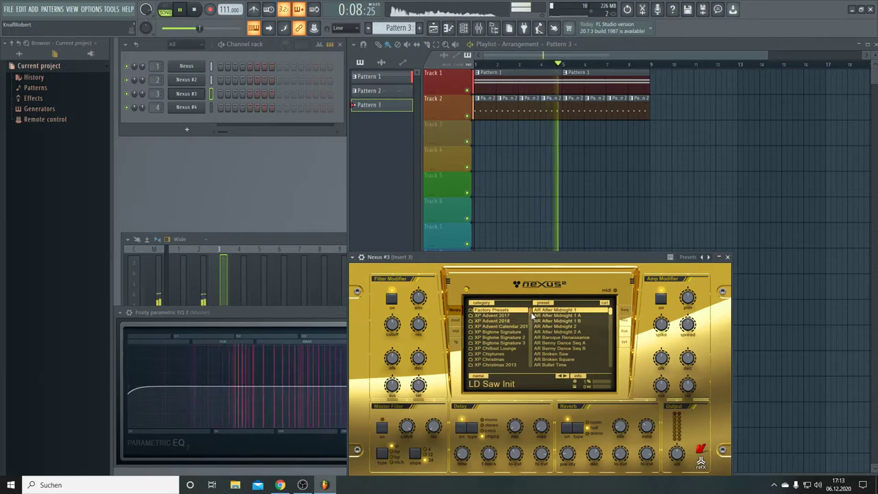
drag(531, 311, 528, 353)
click(487, 316)
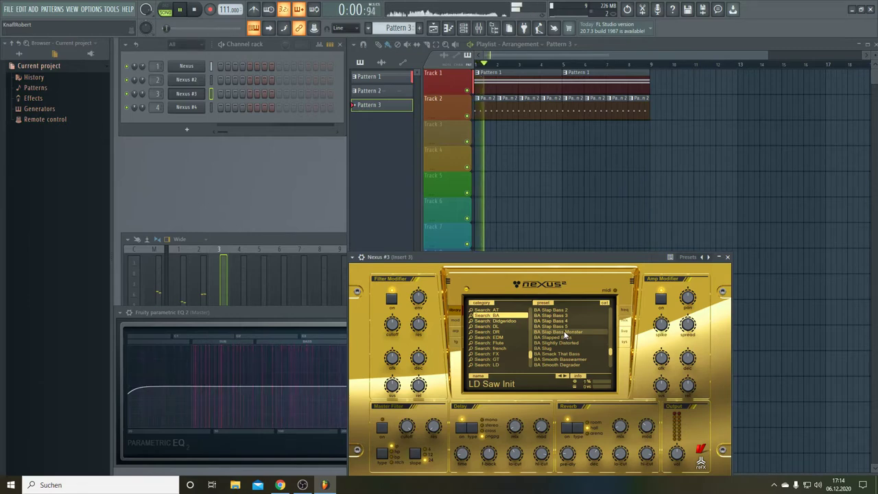
Audition the BA Sawing, BA Saturated 808 and BA Rox Bass presets in Nexus #3 and settle on BA Saturate.
scroll(563, 330, down, 2)
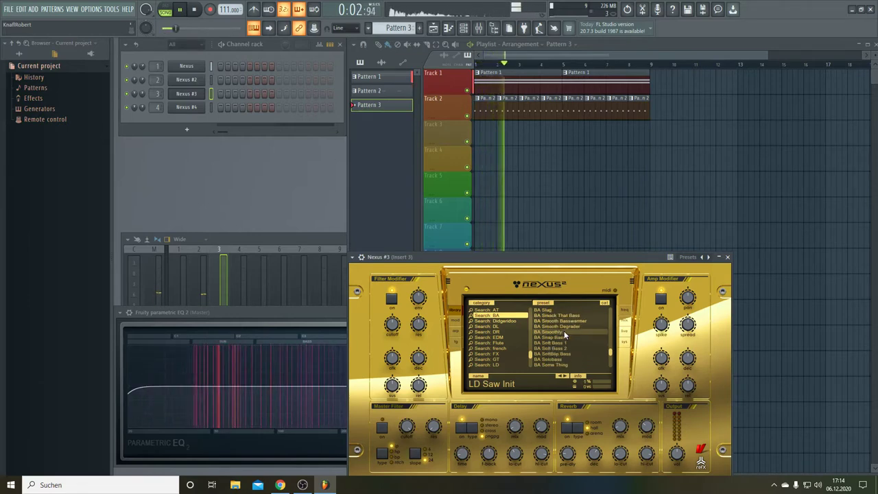
scroll(564, 331, up, 3)
scroll(564, 331, up, 4)
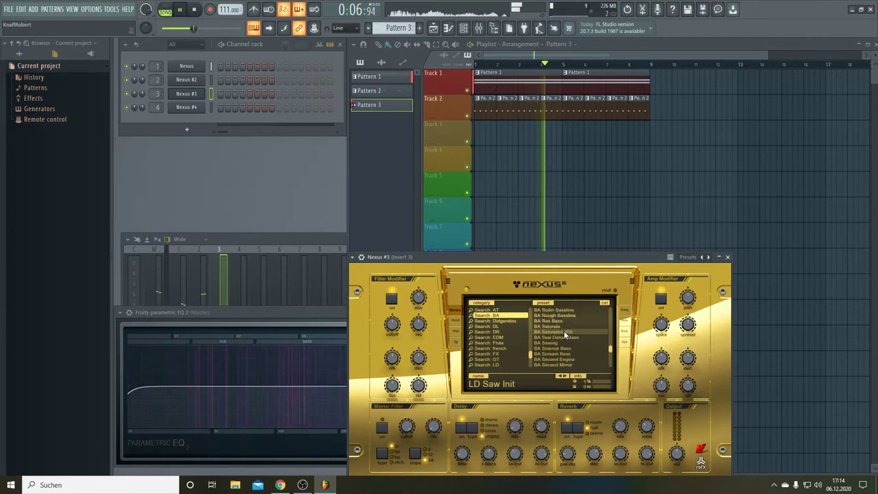
scroll(563, 330, up, 3)
click(563, 343)
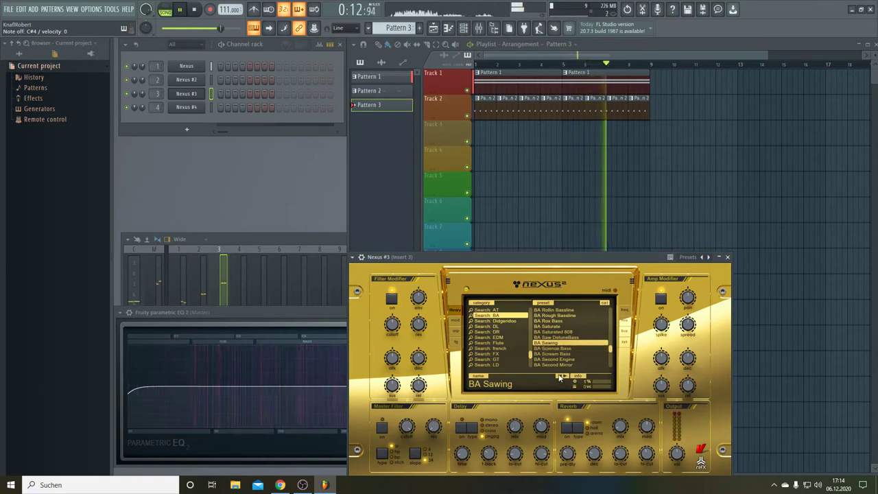
click(559, 376)
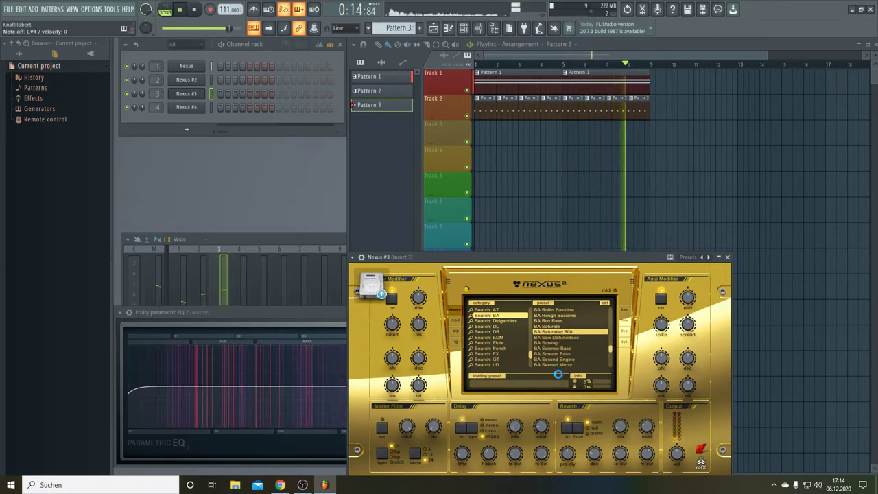
click(559, 377)
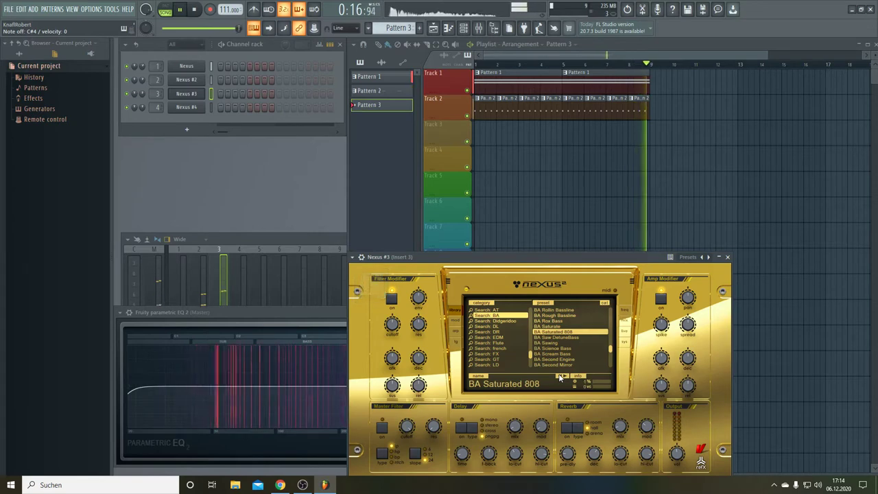
click(559, 377)
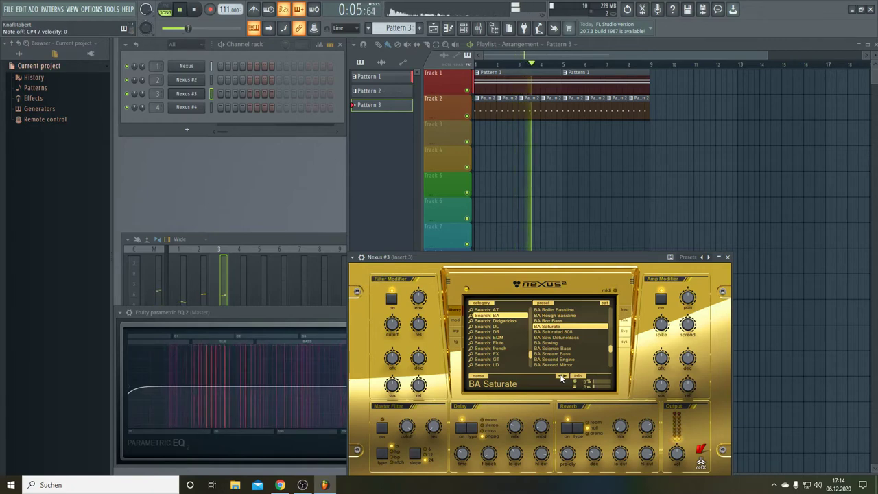
click(561, 376)
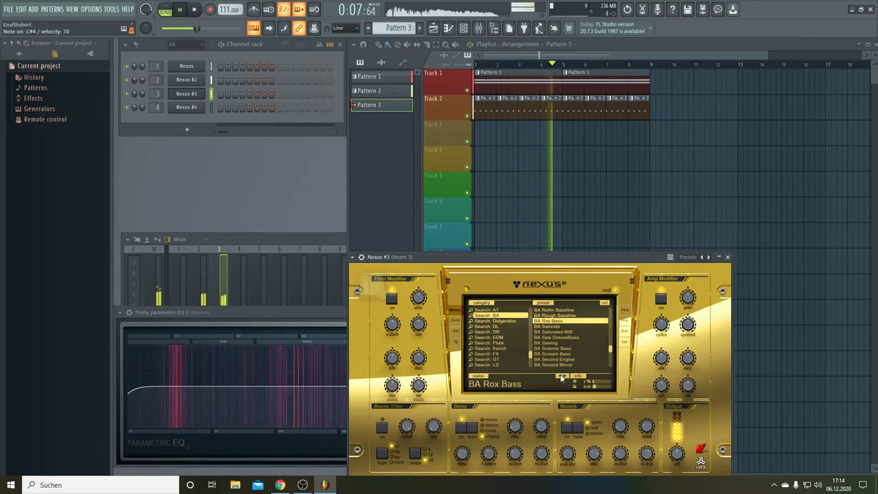
click(566, 378)
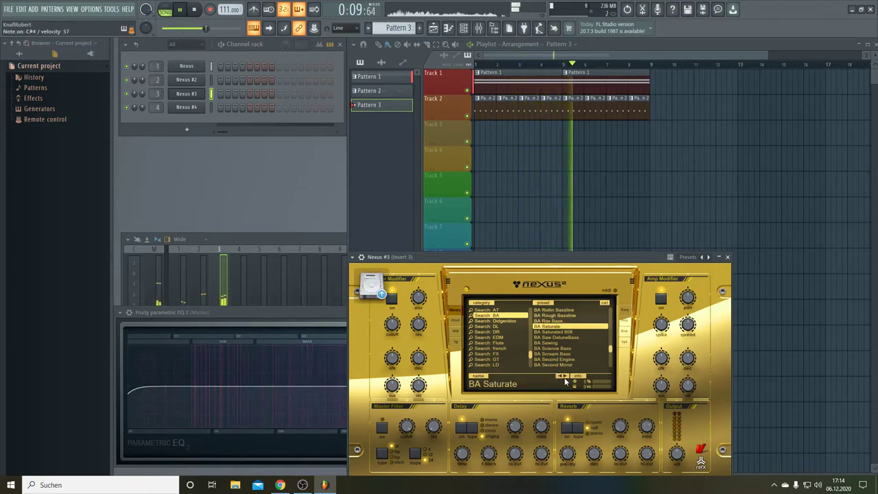
Place Pattern 3 clips on Track 3 at bars 1 and 5 and open the Nexus #3 piano roll.
click(479, 136)
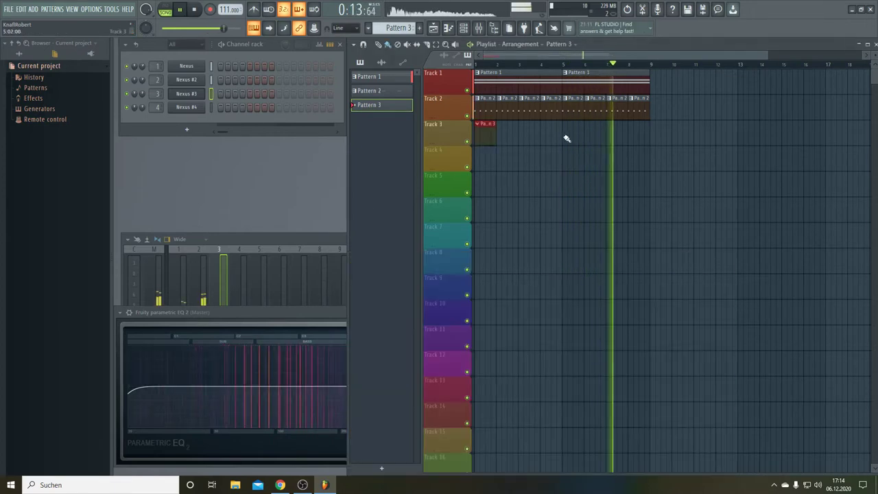
click(566, 135)
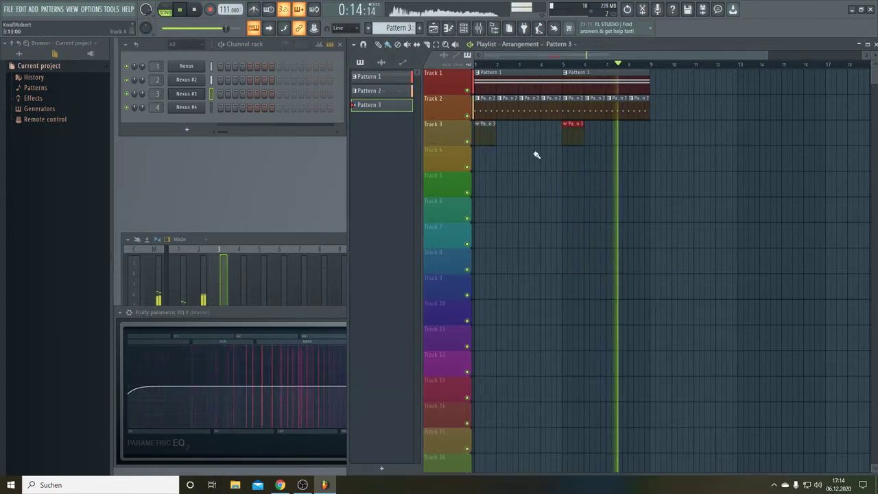
right_click(203, 92)
click(236, 90)
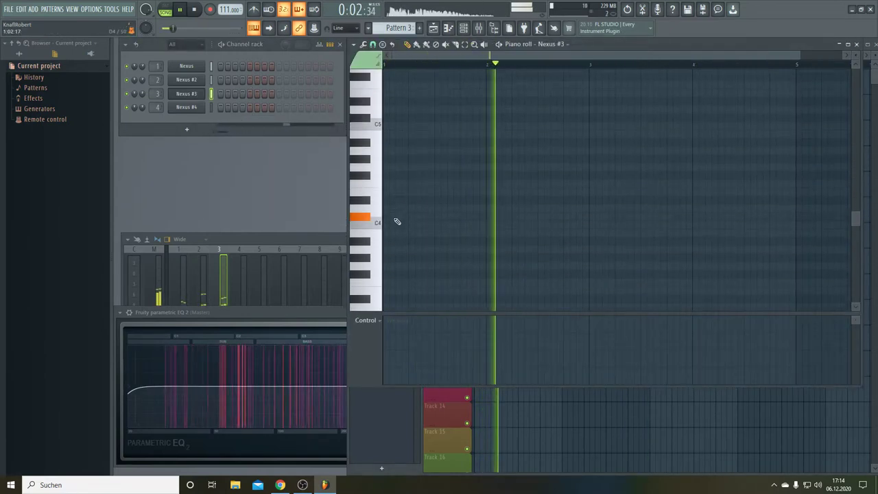
scroll(401, 206, down, 3)
scroll(398, 66, up, 2)
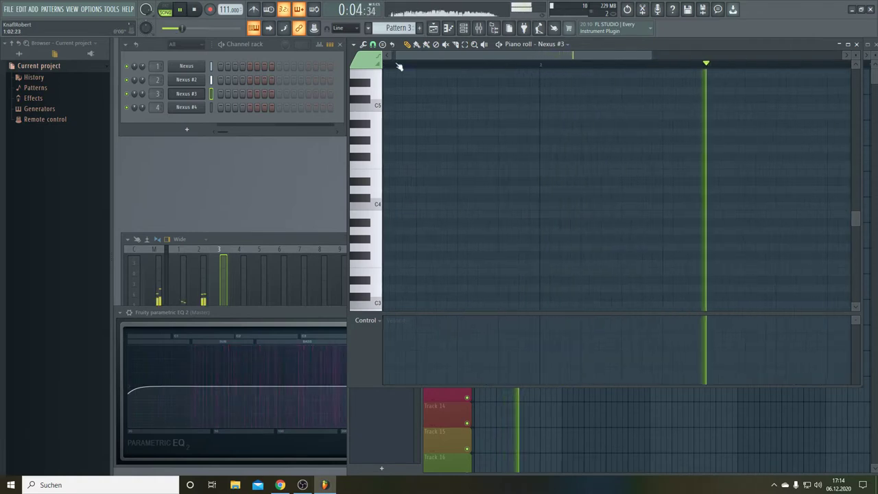
Enter one-step C#4 notes on steps 2, 3 and 4 of bar 1, lowering the first note's velocity strongly and the third's slightly.
click(396, 198)
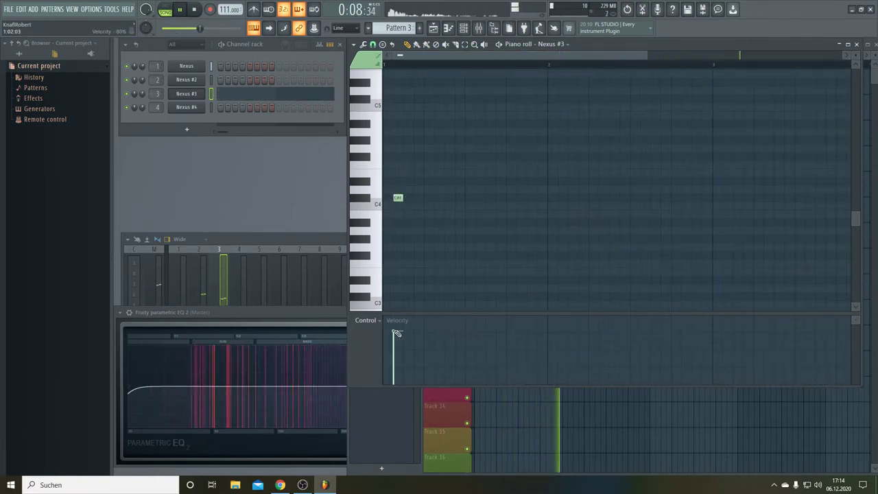
drag(396, 333, 393, 366)
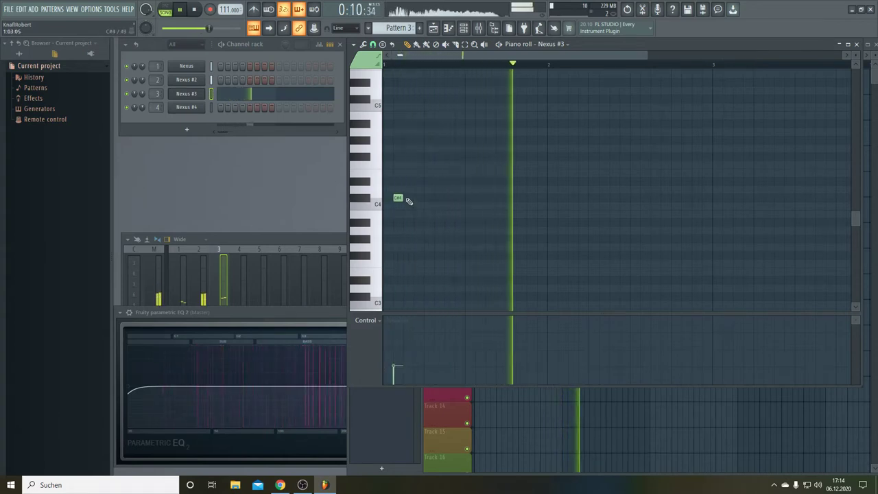
click(408, 198)
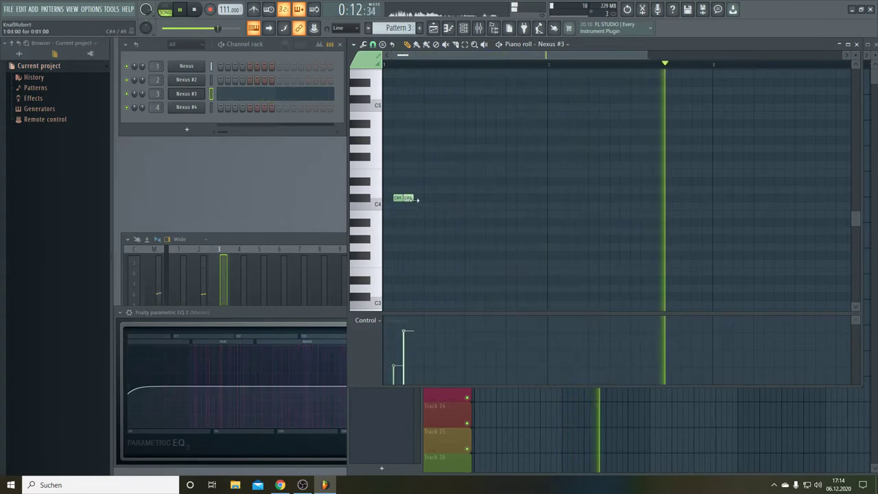
click(418, 198)
drag(421, 359, 413, 351)
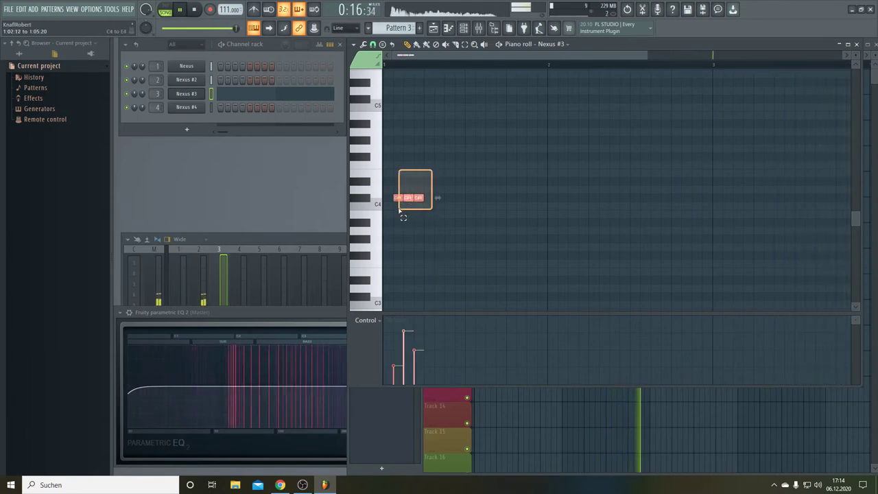
Repeat the three-note C#4 group on beats 2, 3 and 4 of bar 1.
drag(399, 209, 450, 199)
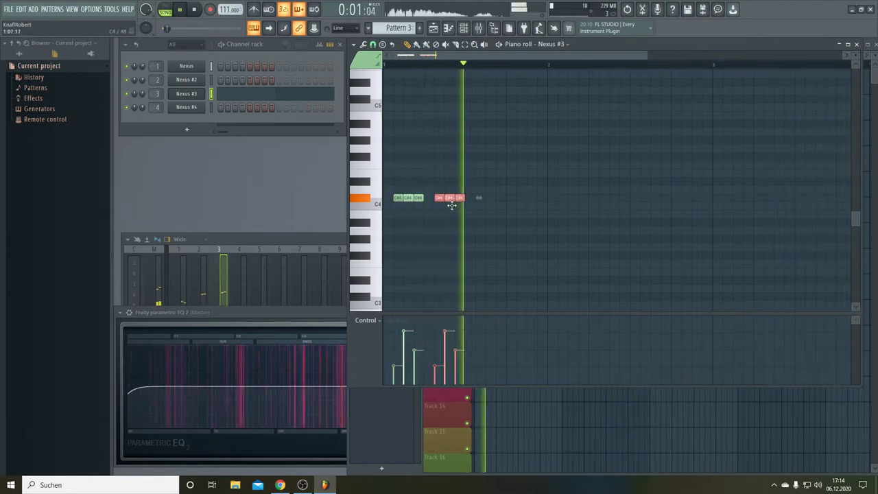
drag(470, 171, 395, 223)
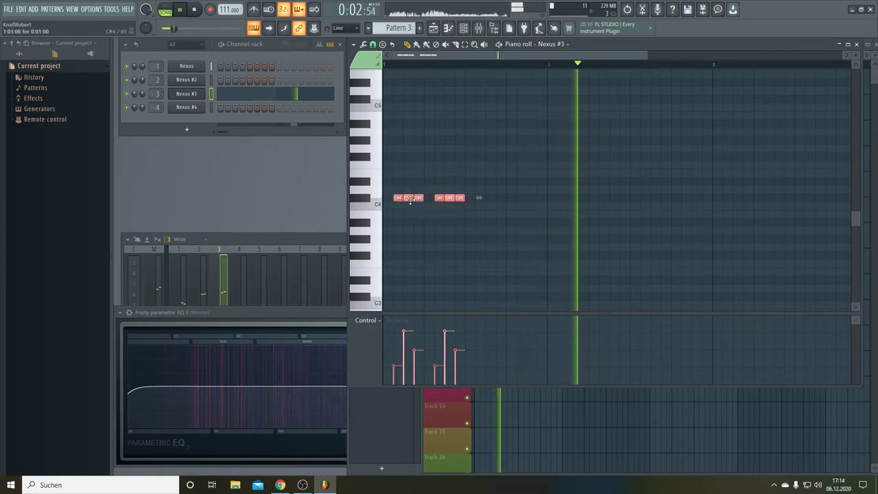
key(ctrl+b)
click(480, 180)
Duplicate the bar 1 bass notes through bars 2, 3 and 4, shifting the first copy one step earlier to keep the rhythm aligned.
drag(557, 161, 396, 248)
key(ctrl+b)
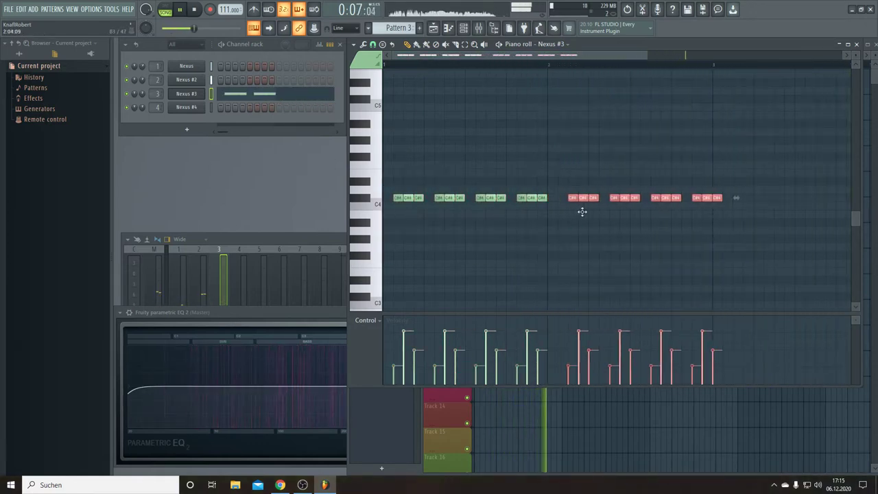
drag(582, 212, 574, 212)
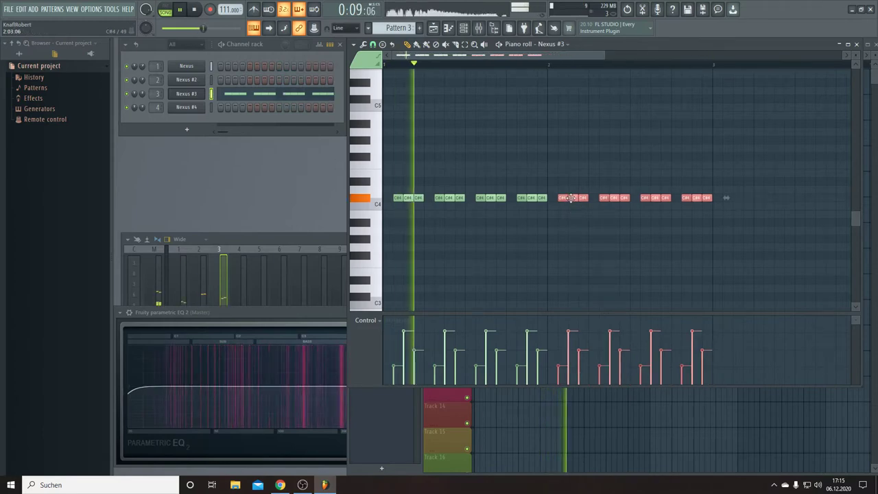
key(ctrl+b)
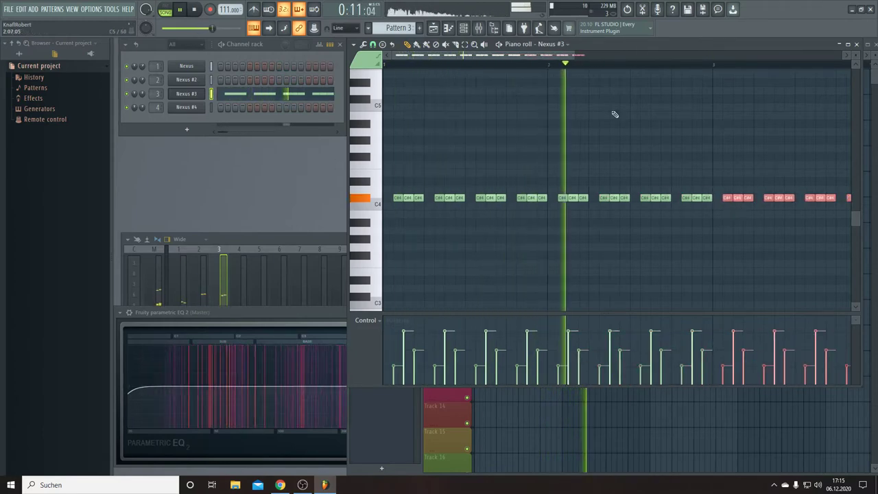
scroll(618, 70, right, 3)
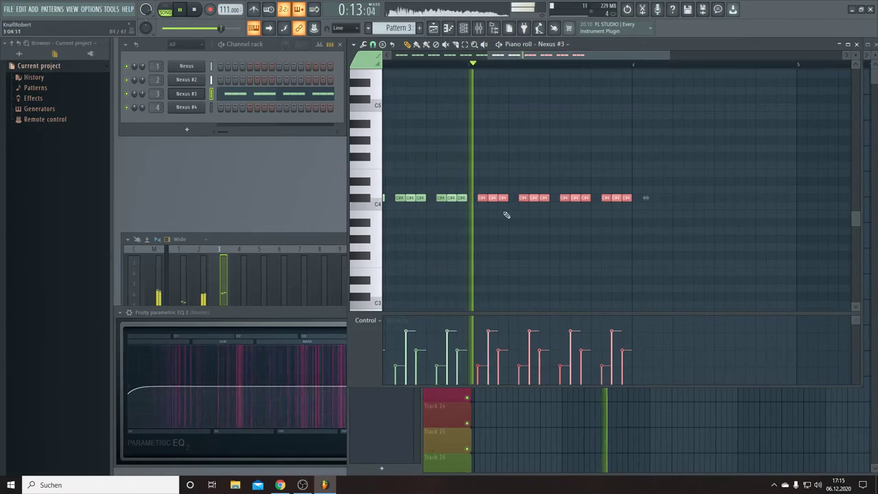
key(ctrl+b)
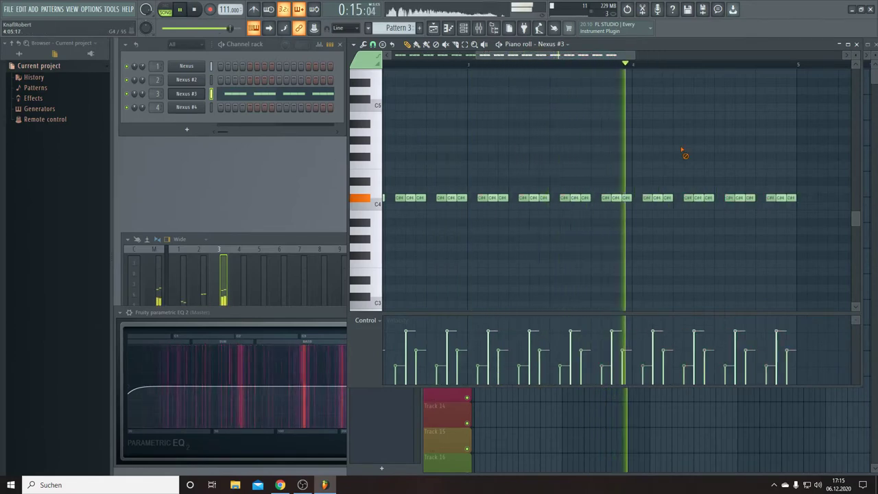
Move the last two three-note groups of bar 4 up to E4.
drag(721, 163, 803, 231)
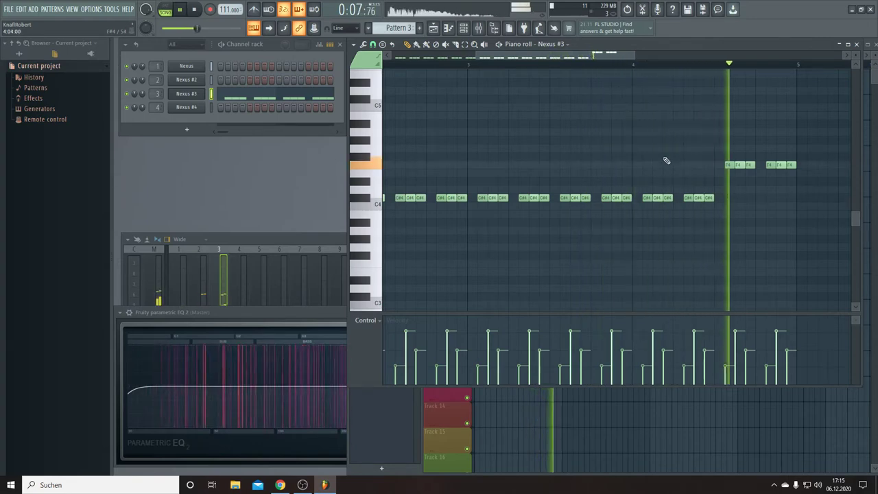
drag(699, 145, 801, 181)
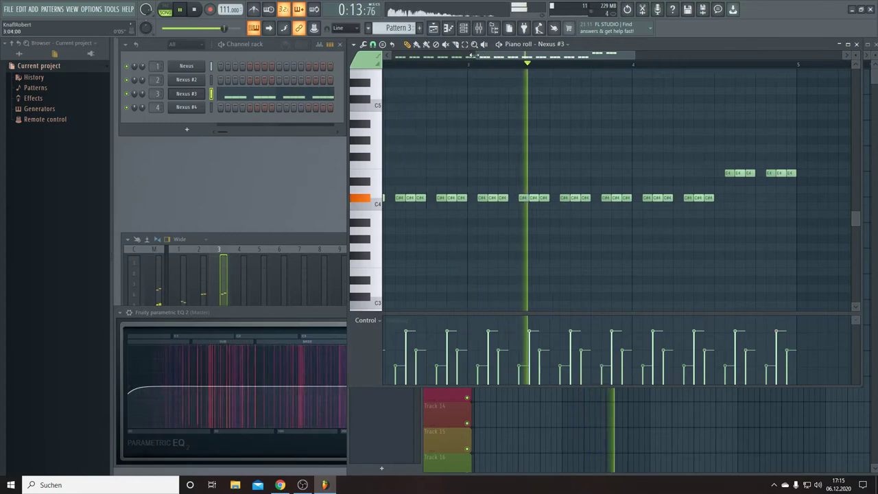
scroll(474, 55, down, 2)
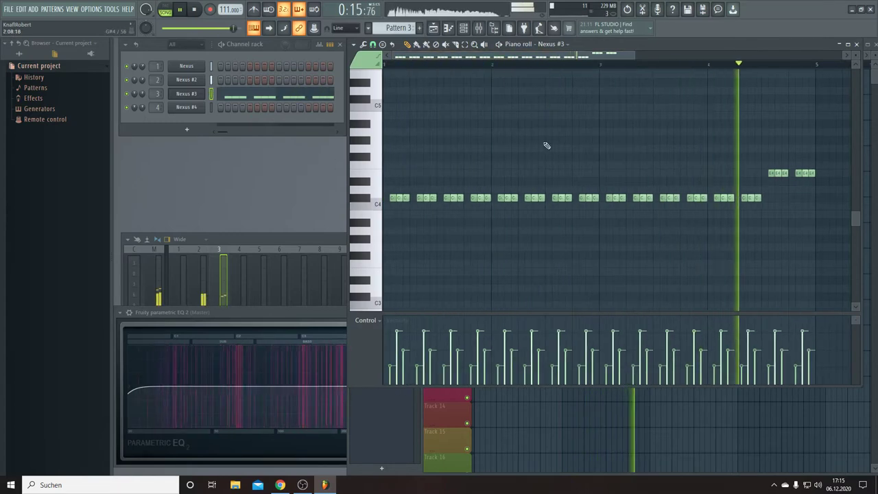
Lower the Nexus #3 channel volume to 53% and change its preset to BA Rox Bass.
click(194, 93)
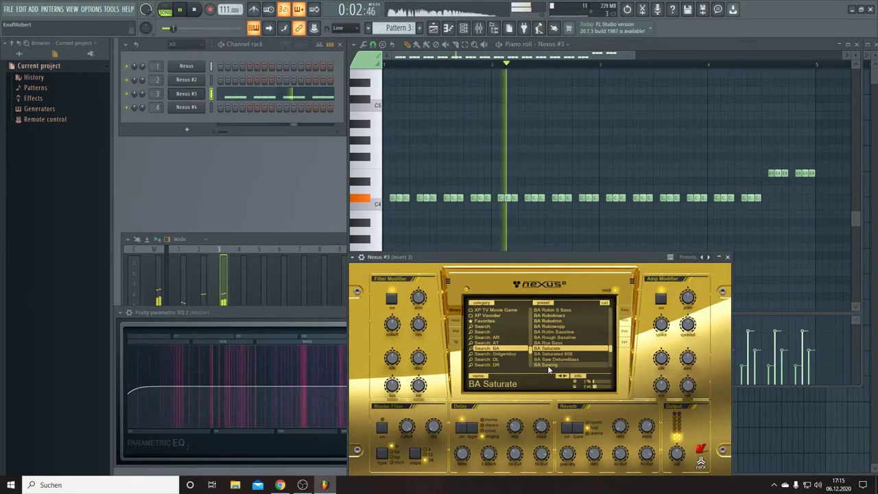
drag(145, 99, 145, 101)
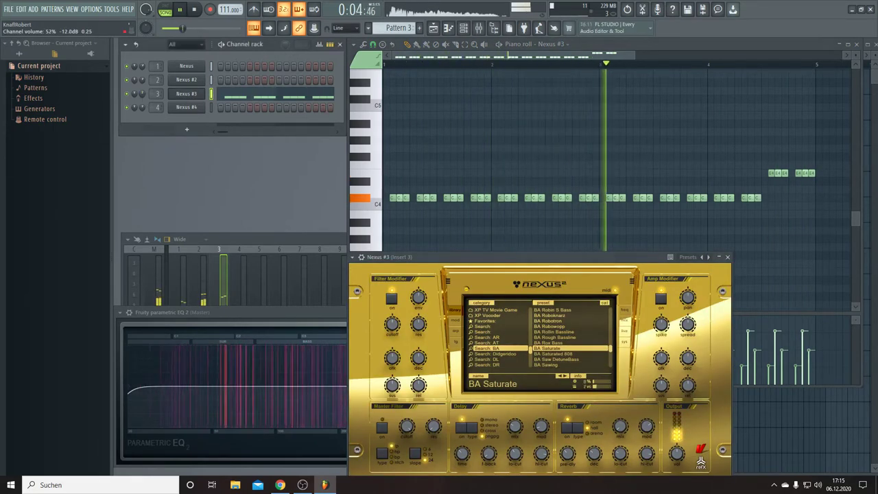
click(559, 376)
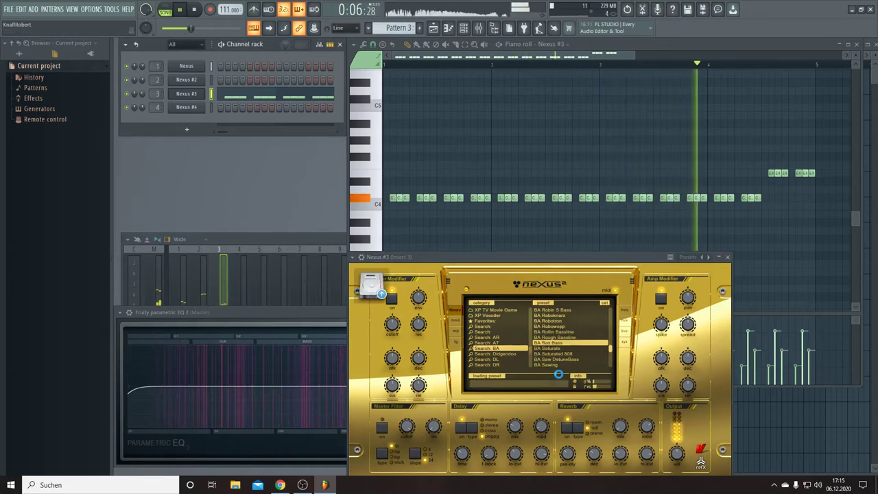
Change the Nexus #3 preset to BA Rollin Bassline and raise its channel volume to 54%.
click(559, 376)
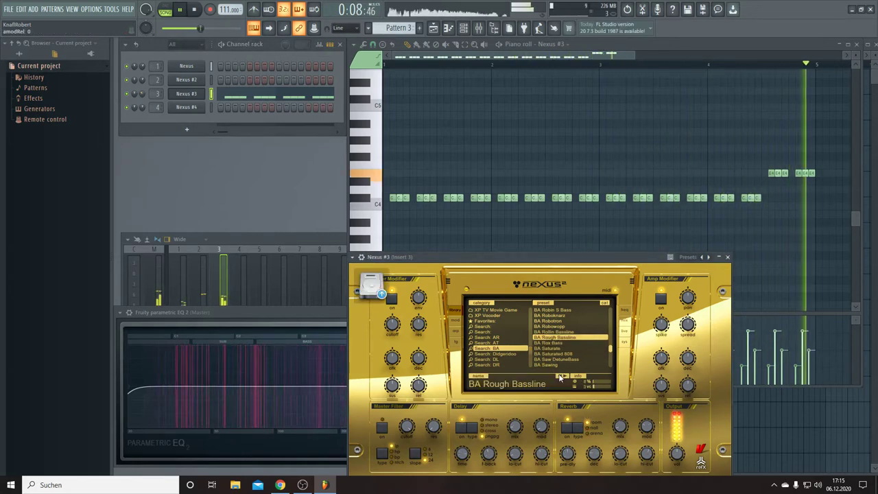
click(559, 376)
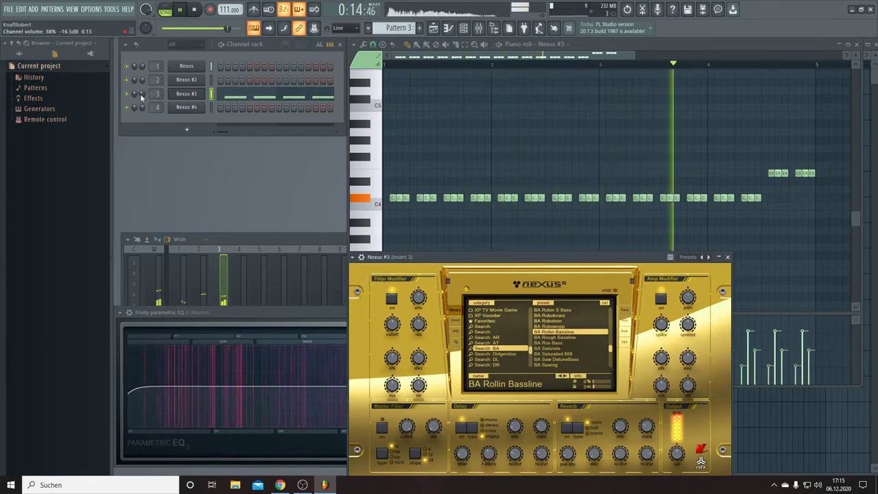
drag(140, 92, 146, 70)
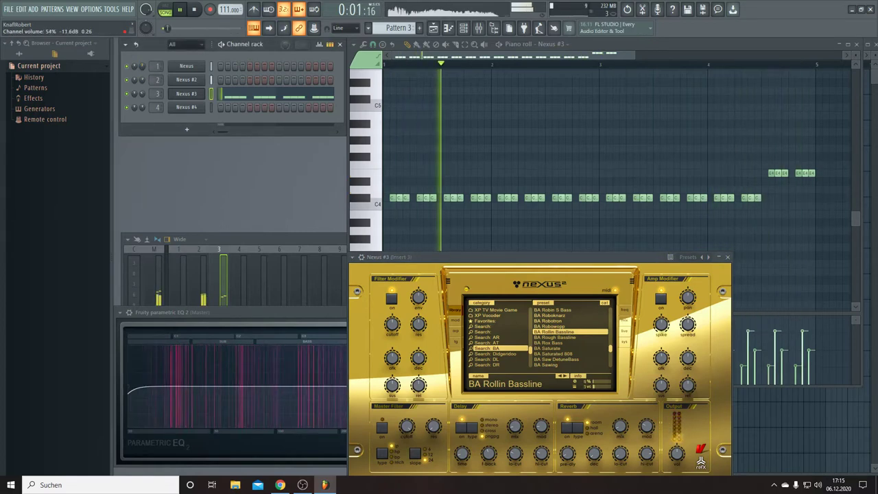
Turn on the first Nexus channel's master filter, set its type to hp and adjust the filter cutoff.
click(187, 67)
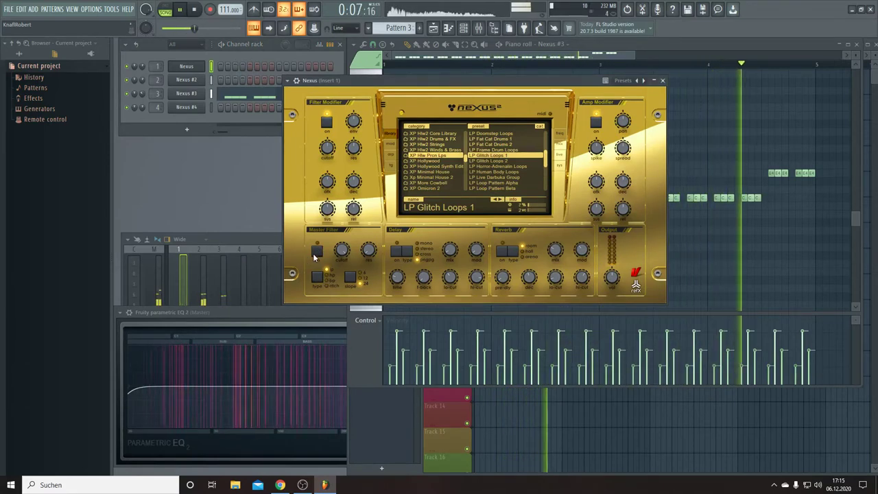
click(316, 269)
drag(341, 249, 368, 313)
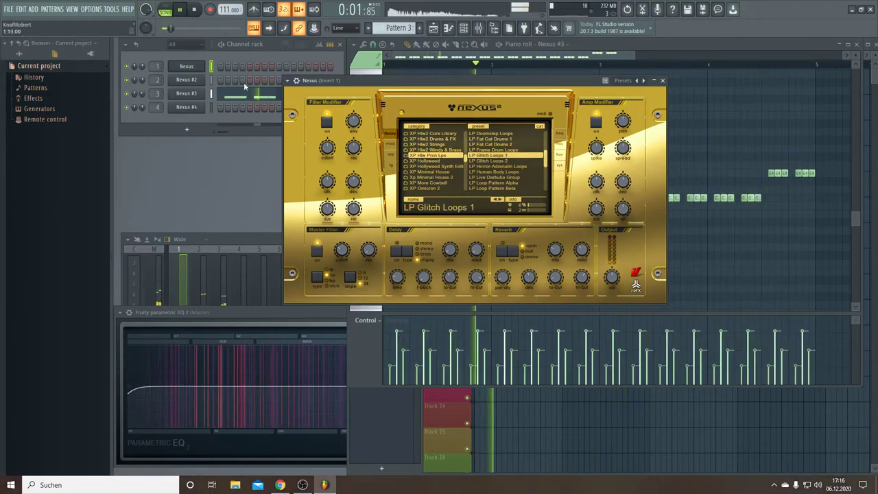
Check the Nexus #3 plugin and the mixer levels, and bring the playlist back into view.
click(185, 95)
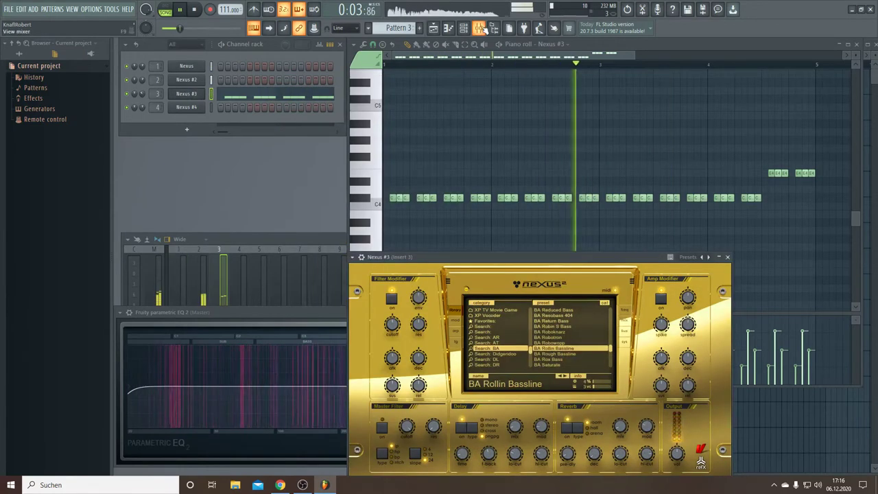
key(F9)
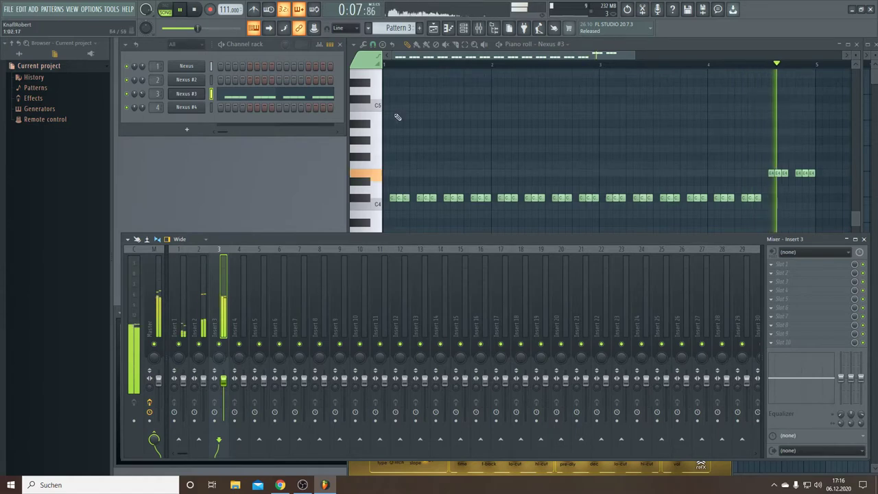
click(433, 28)
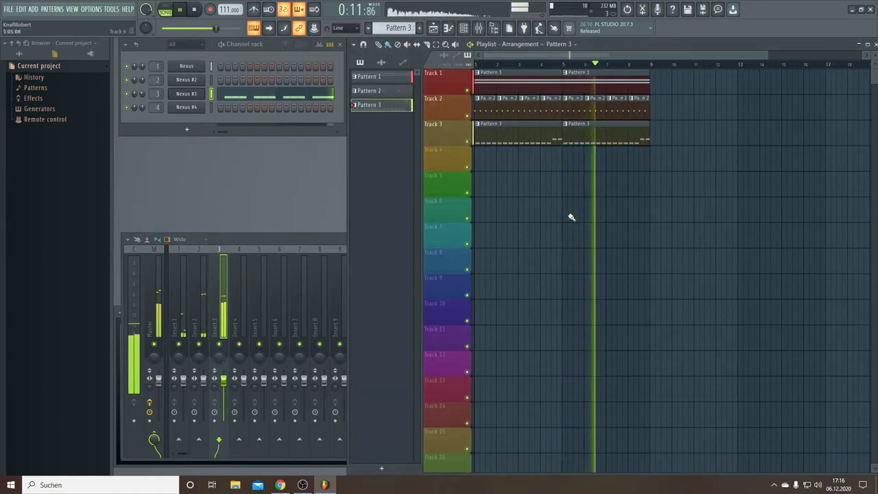
Set the sound quality of Nexus #4 to ultra and route its channel to the Master mixer track.
click(186, 107)
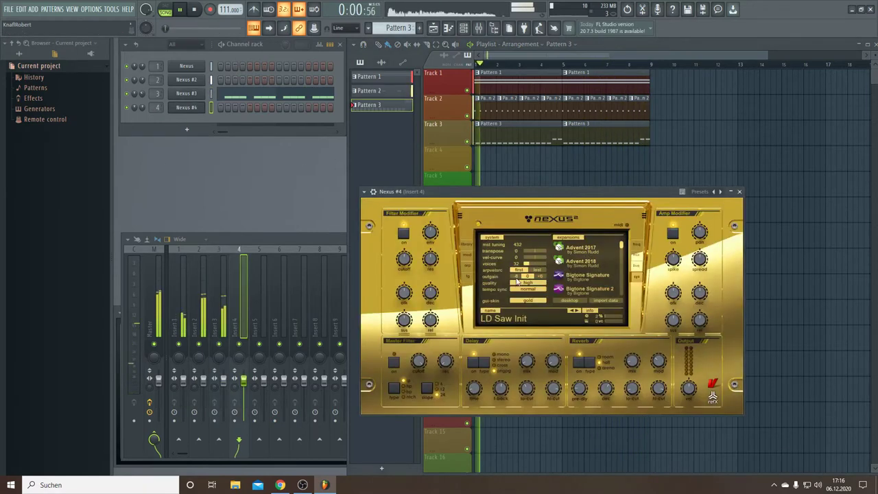
click(520, 284)
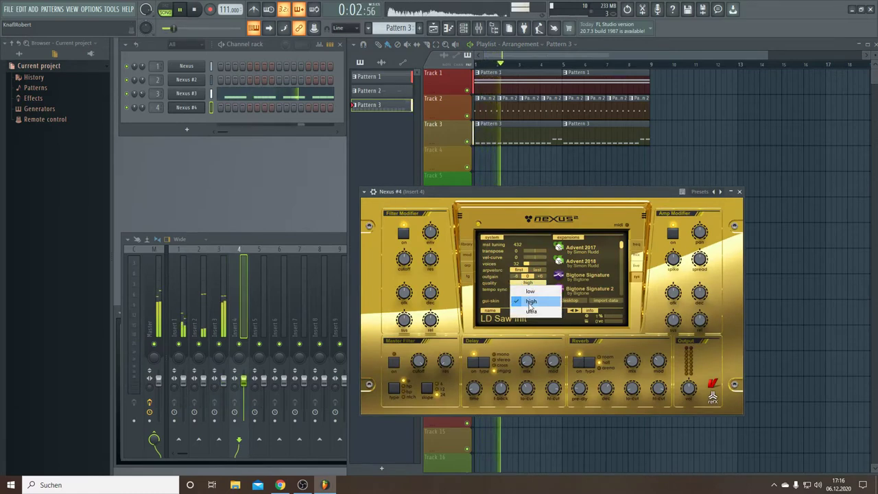
click(528, 313)
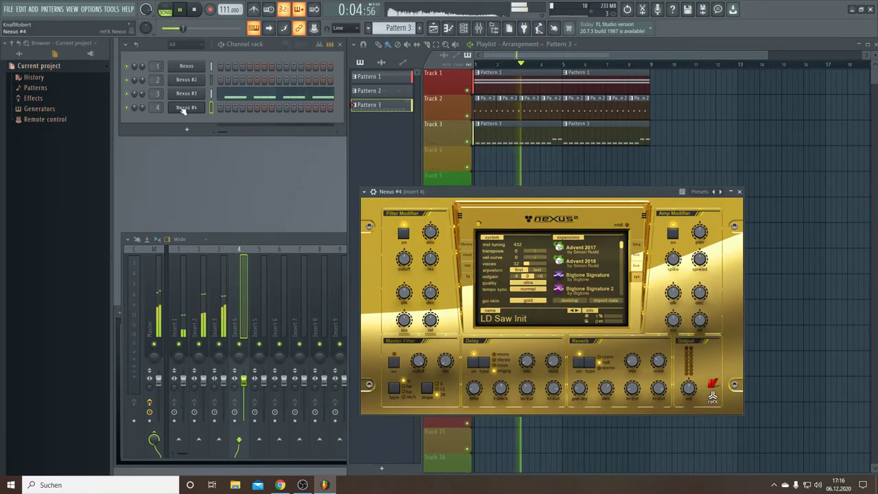
scroll(155, 107, down, 4)
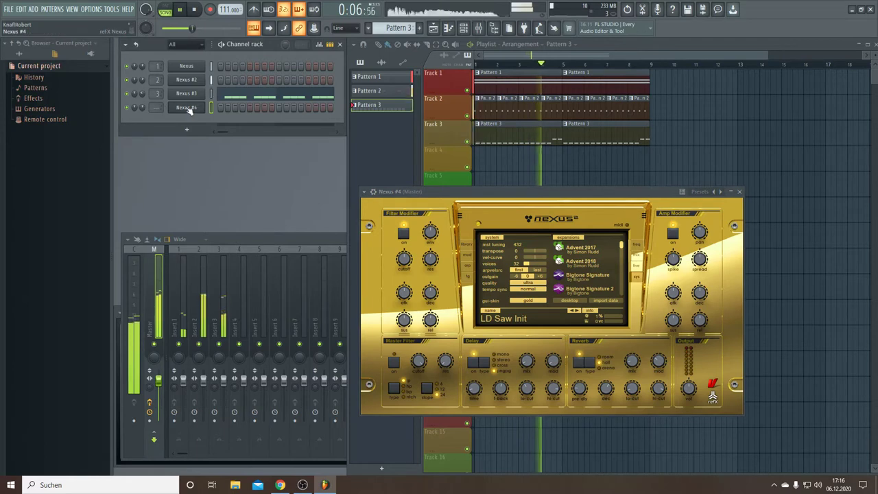
Clone the Nexus #4 channel nine times and move the mixer lower to make room for the channel rack.
right_click(186, 109)
click(185, 108)
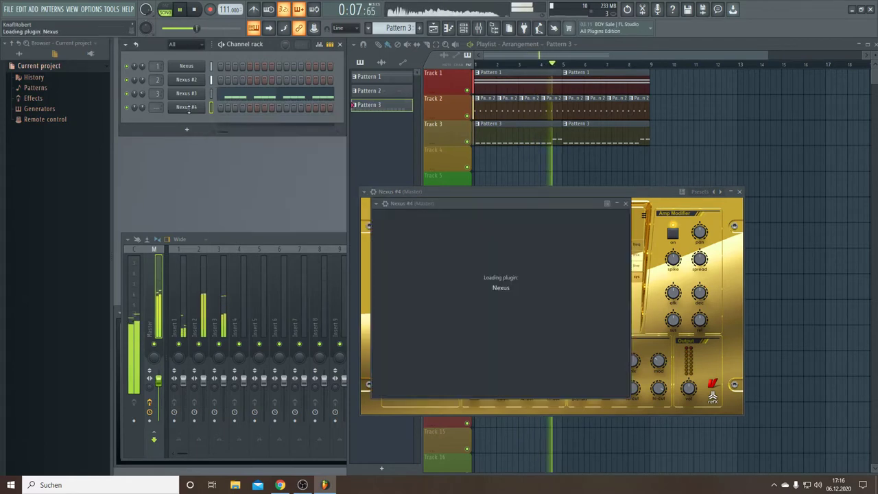
right_click(188, 111)
click(230, 187)
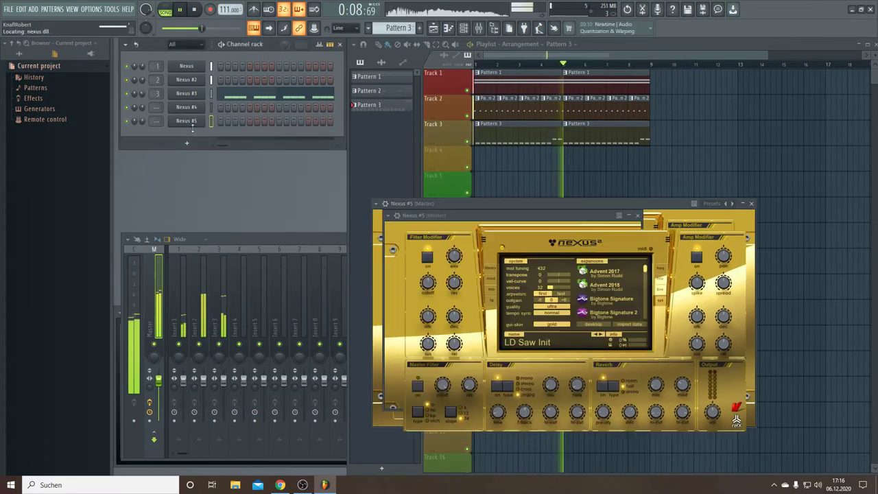
key(alt+shift+c)
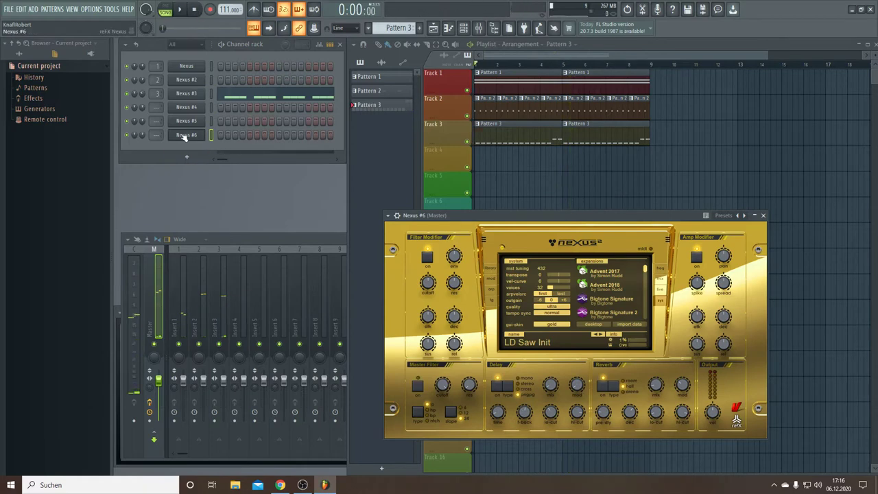
right_click(184, 137)
key(alt+shift+c)
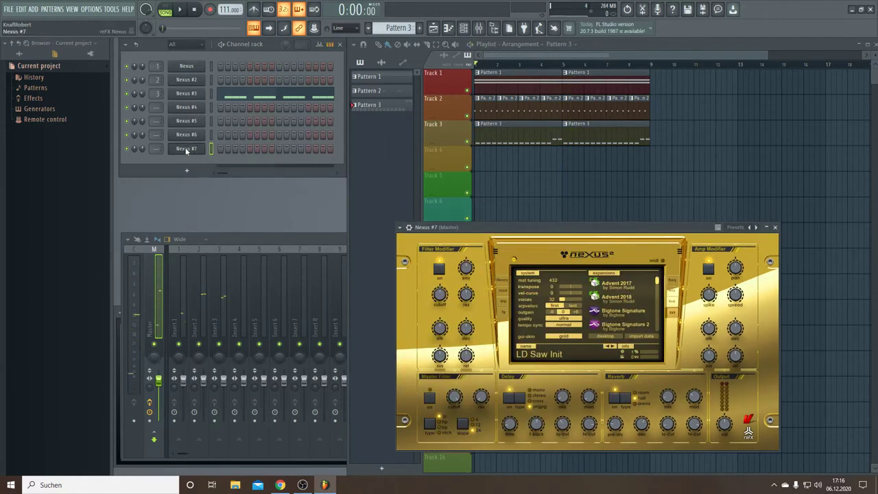
right_click(186, 150)
key(alt+shift+c)
right_click(187, 163)
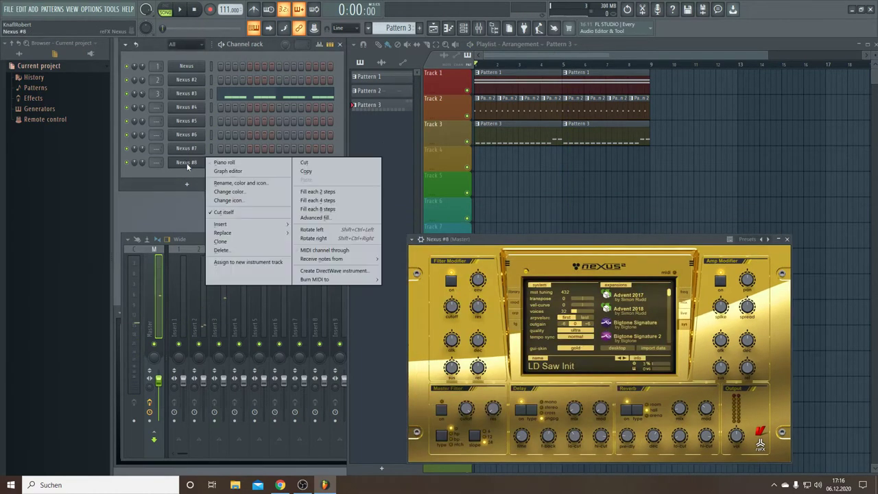
key(alt+shift+c)
right_click(188, 176)
key(alt+shift+c)
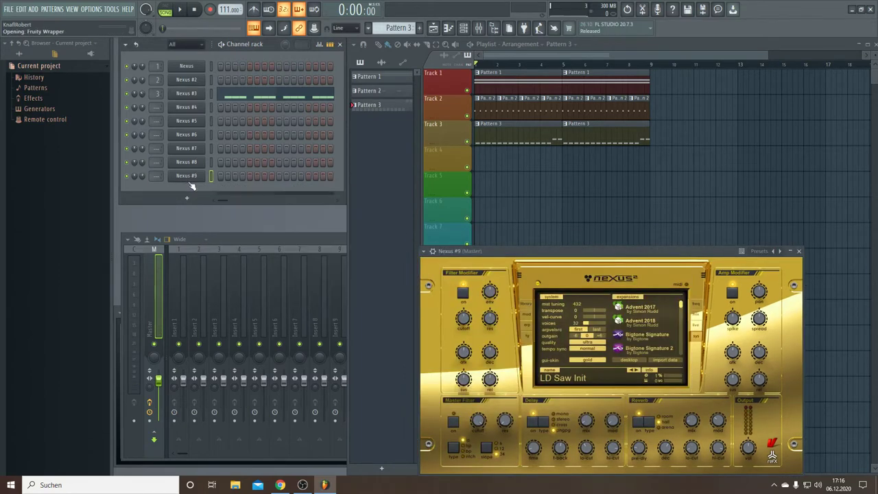
right_click(188, 190)
key(alt+shift+c)
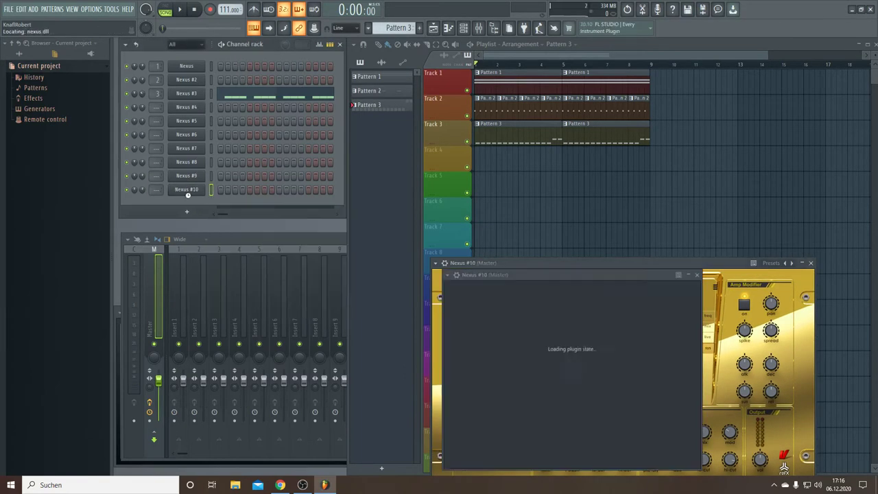
key(alt+shift+c)
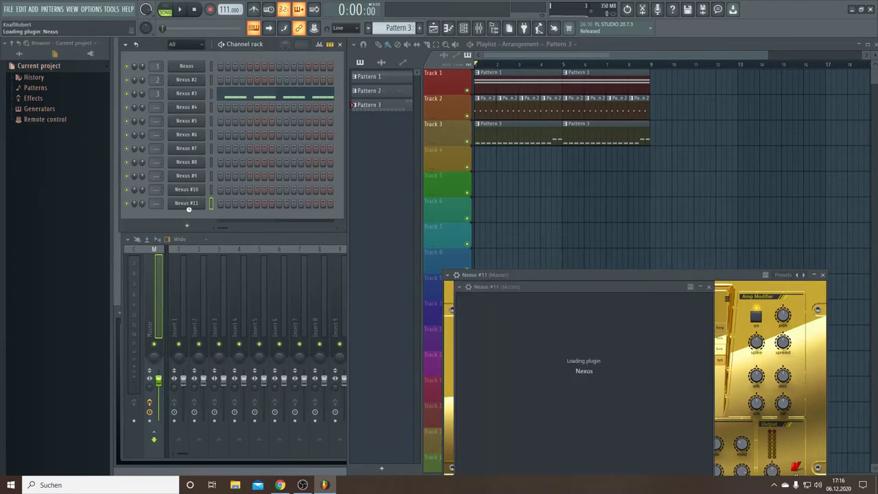
right_click(193, 219)
key(alt+shift+c)
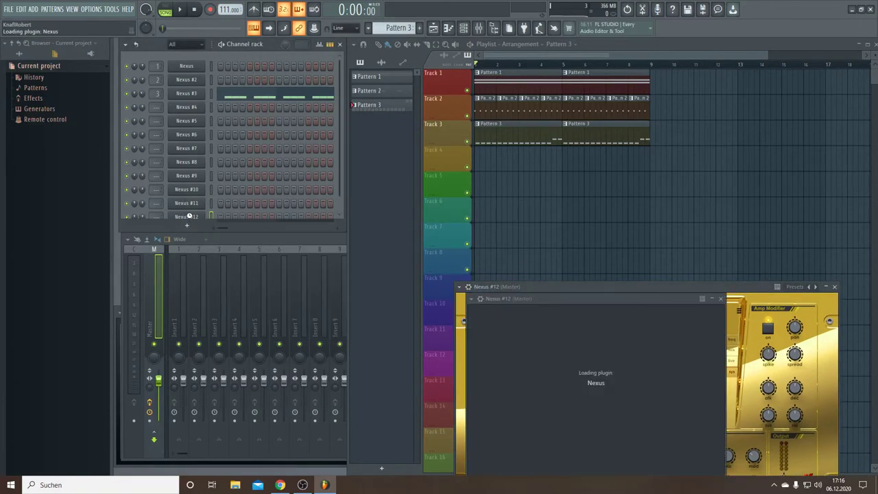
drag(170, 231, 170, 270)
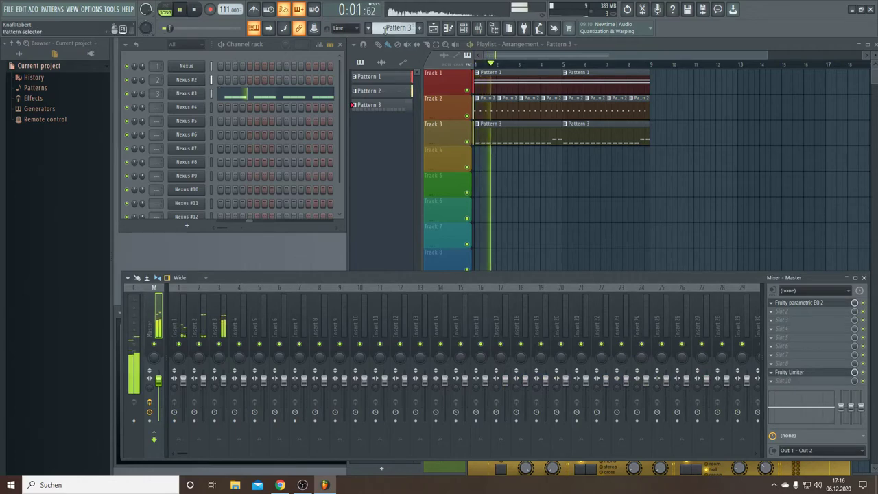
Switch to Pattern 4 and browse the XP EDM Voices category in Nexus #4 to the end of its preset list.
scroll(396, 28, down, 1)
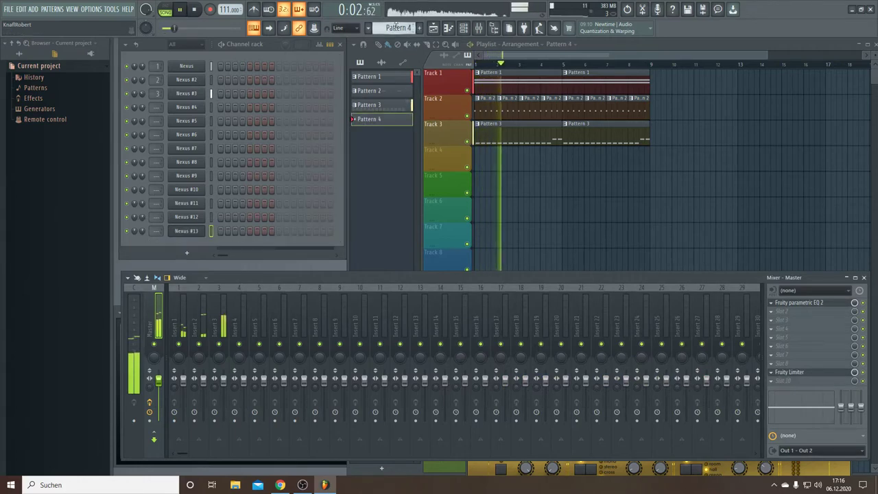
click(195, 107)
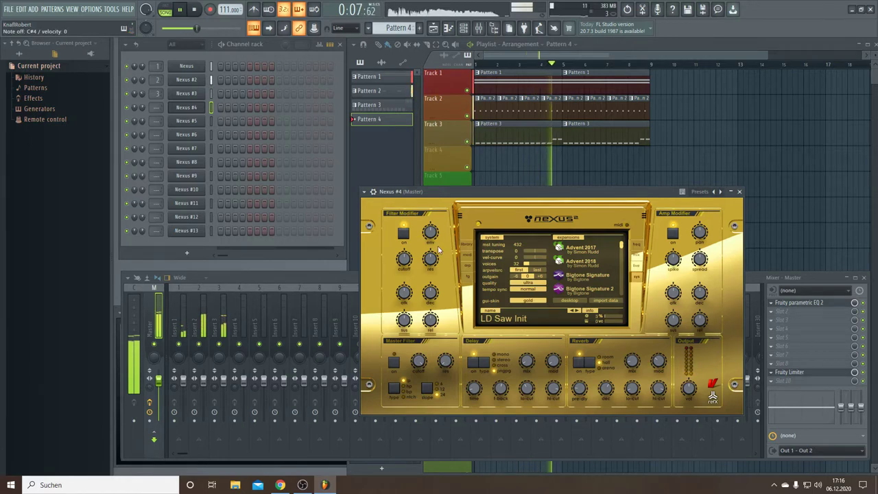
click(469, 246)
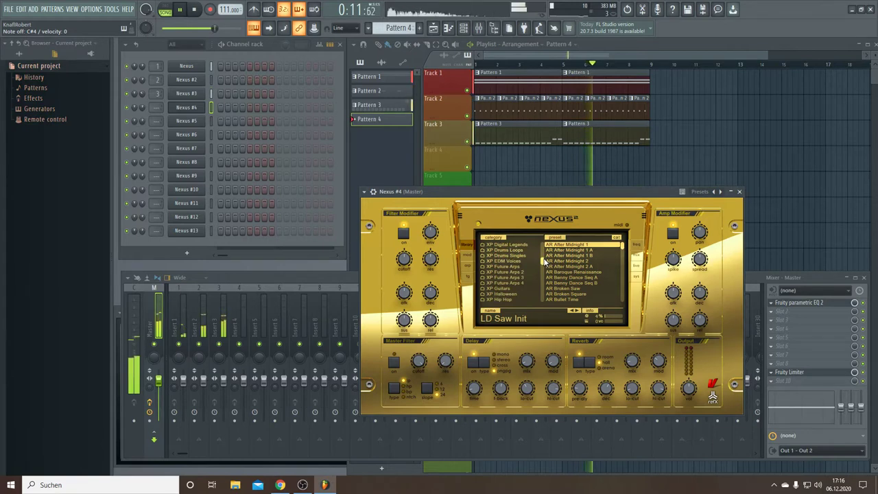
click(515, 261)
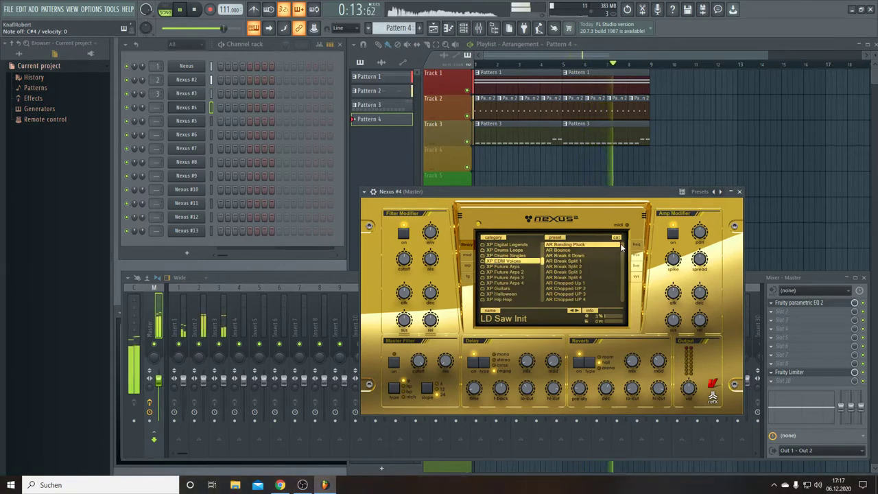
drag(621, 247, 624, 305)
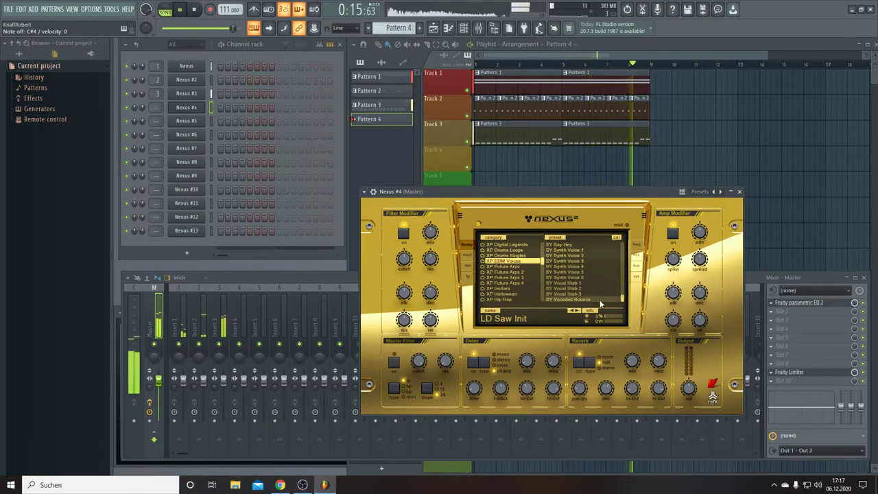
Audition SY Vocoded Bounce and SY Vocal Stab 3 in Nexus #4, and load SY Vocal Stab 2.
click(566, 300)
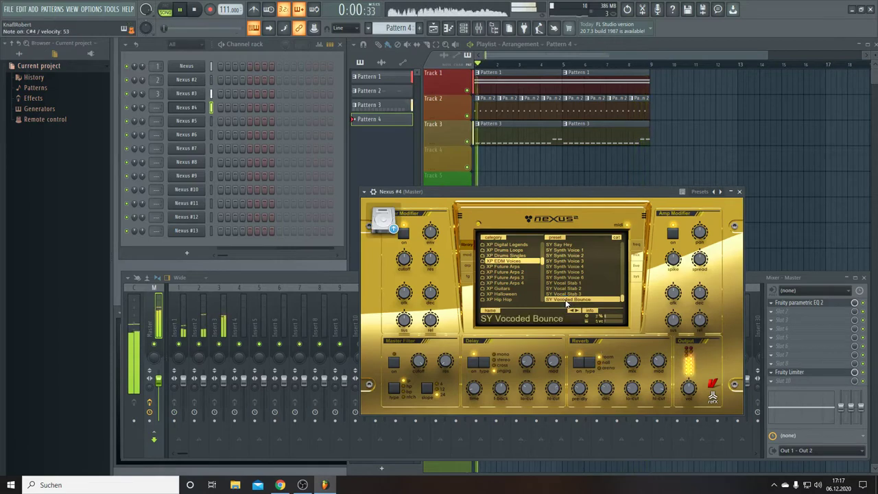
key(Up)
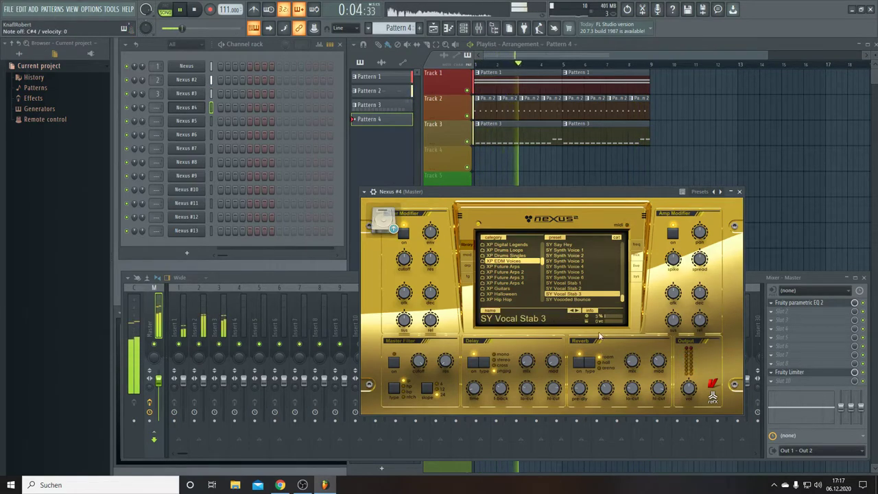
mouse_move(695, 393)
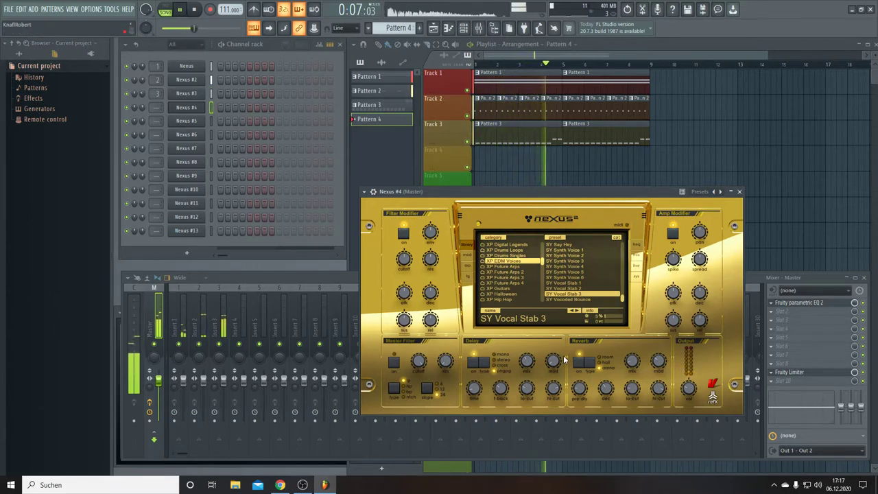
click(573, 313)
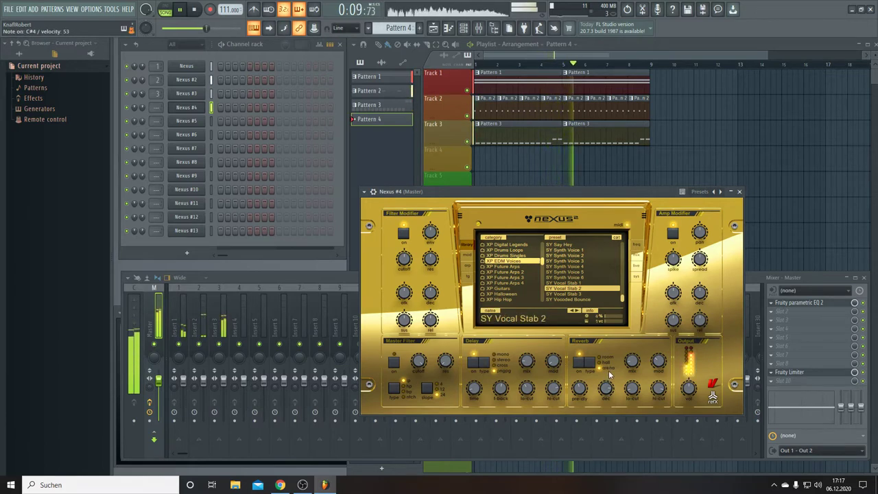
mouse_move(609, 390)
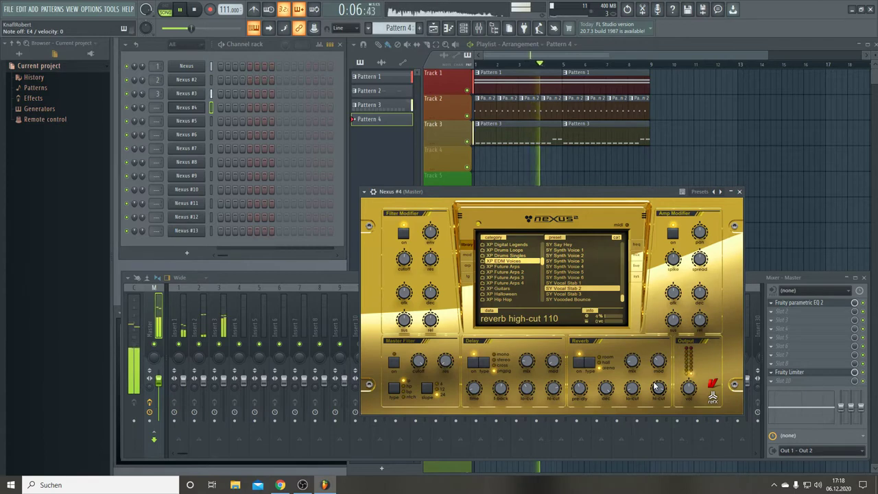
Enter an E4 note on step 1 and a C#4 note on step 3 of bar 1 for Nexus #4, and return to the playlist.
right_click(194, 108)
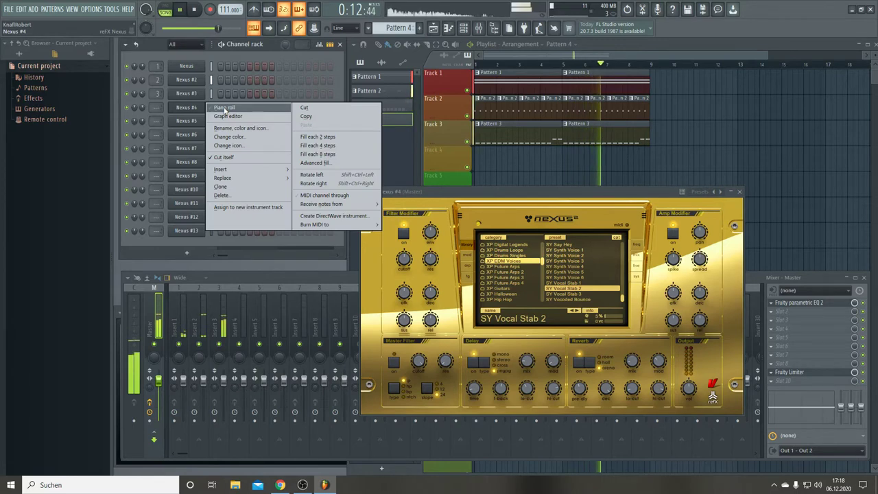
click(225, 108)
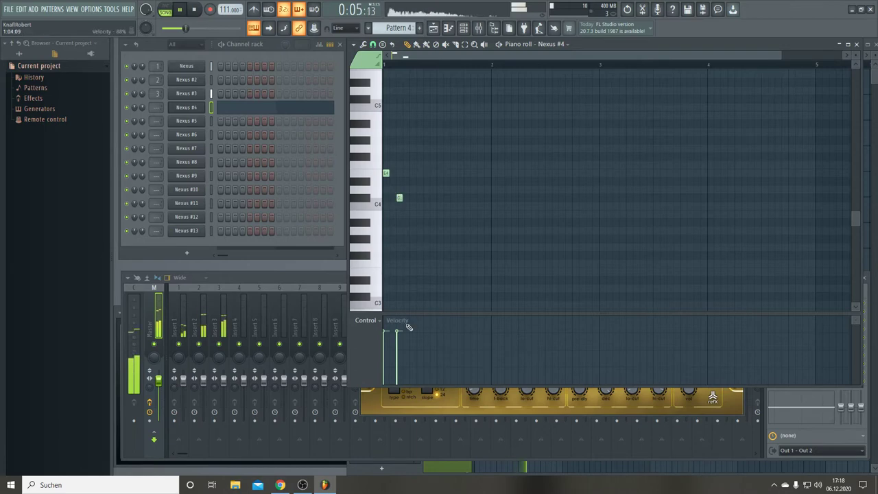
click(445, 30)
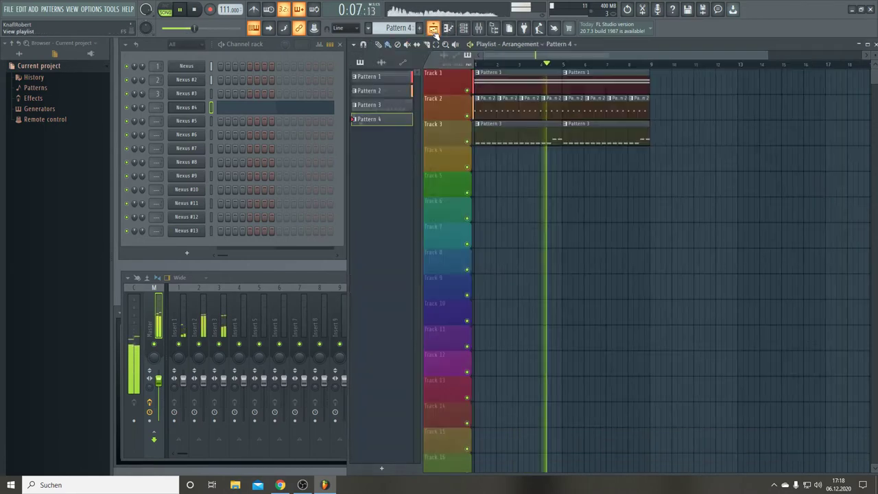
Place two Pattern 4 clips on Track 4, starting at bars 1 and 5.
click(480, 158)
drag(493, 162, 564, 175)
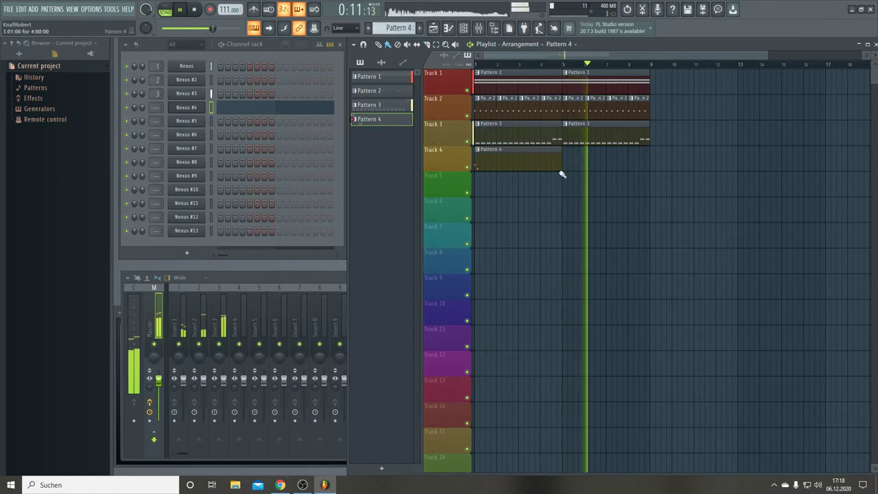
click(566, 169)
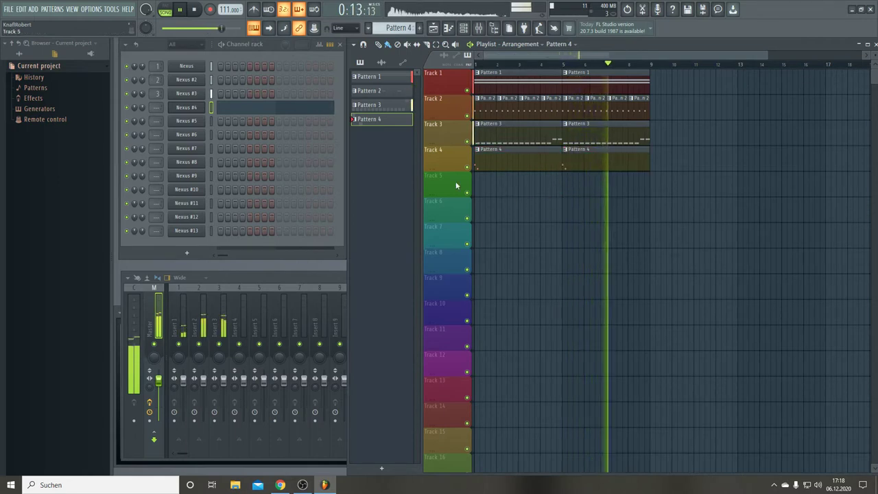
Route Nexus #4 to mixer insert 4 and lower the output level inside the plugin.
click(194, 108)
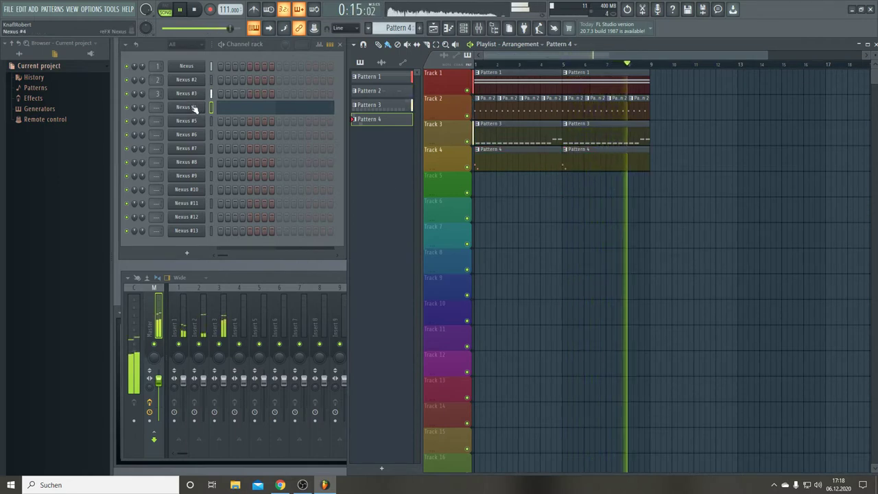
scroll(156, 107, up, 4)
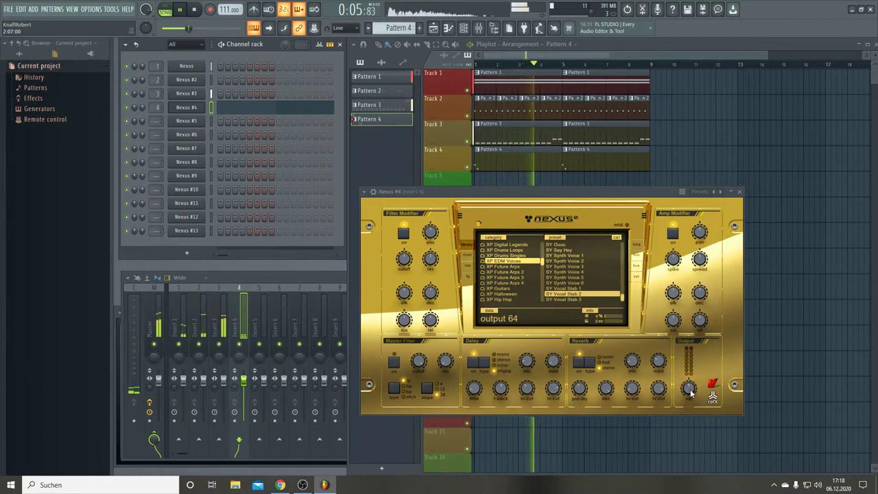
scroll(691, 392, down, 5)
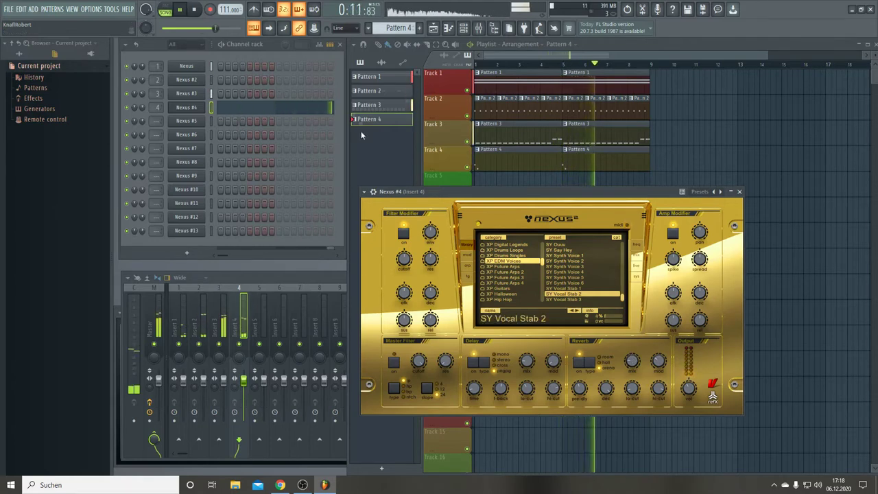
Copy the E4 and C#4 notes of Nexus #4 to the start of bar 3 as B4 and G#4 with much lower velocities.
click(248, 108)
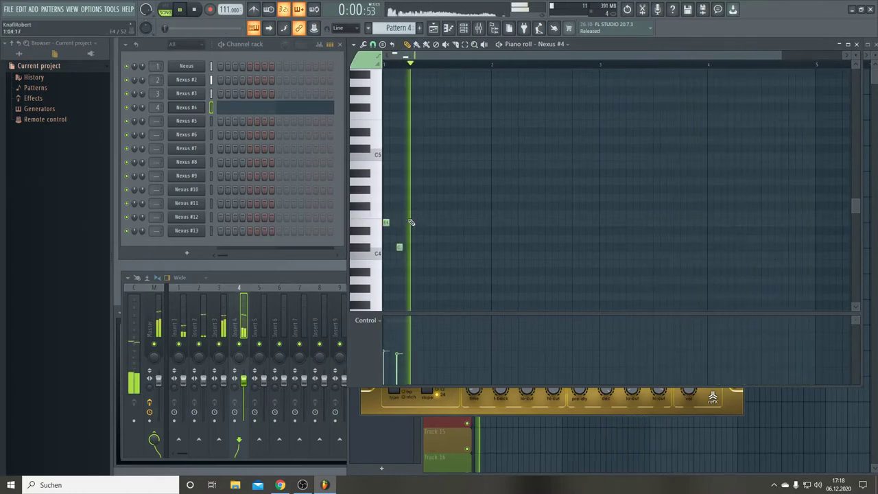
drag(421, 193, 381, 285)
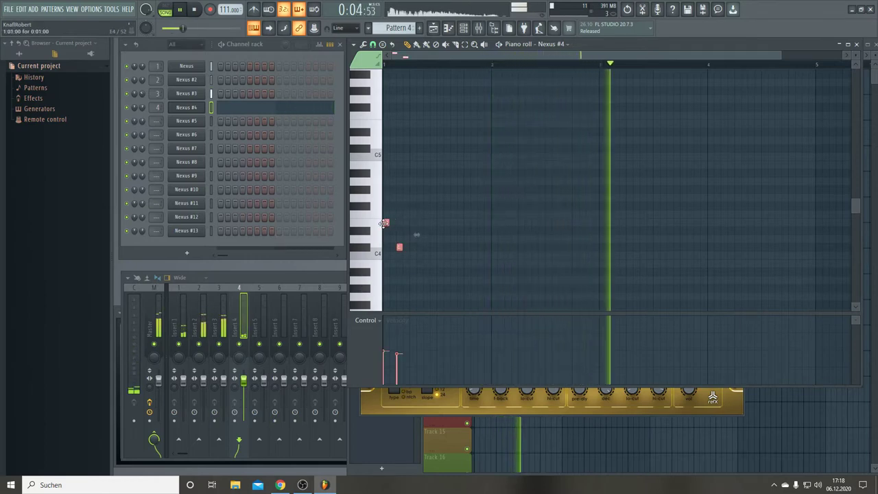
drag(386, 221, 599, 166)
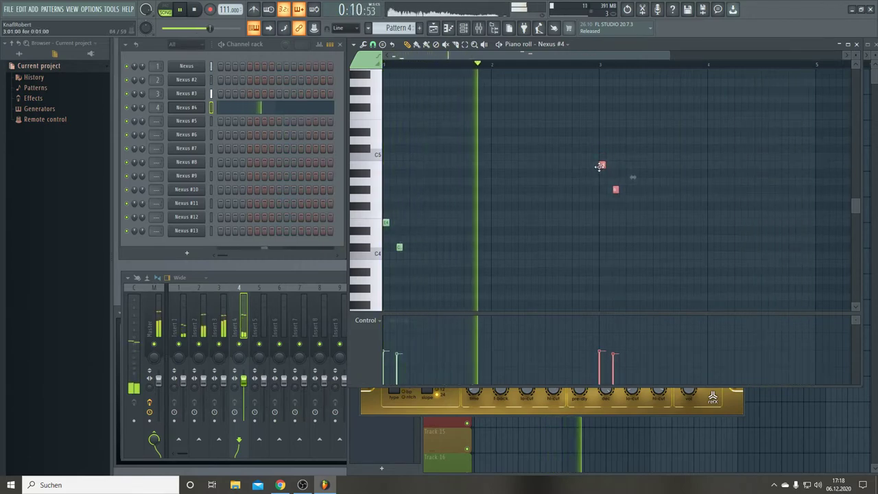
drag(599, 377, 628, 392)
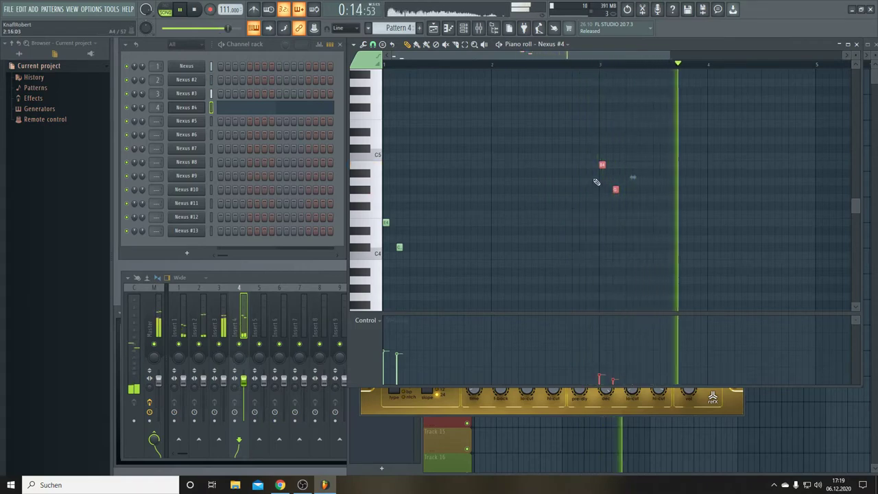
Move the two bar 3 notes to E5 and C#5 and fine-tune their low velocities.
right_click(602, 164)
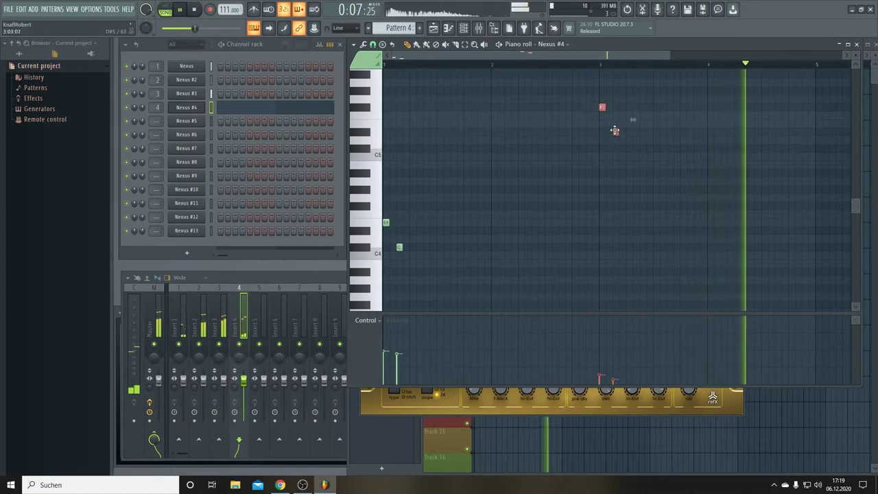
drag(615, 129, 614, 152)
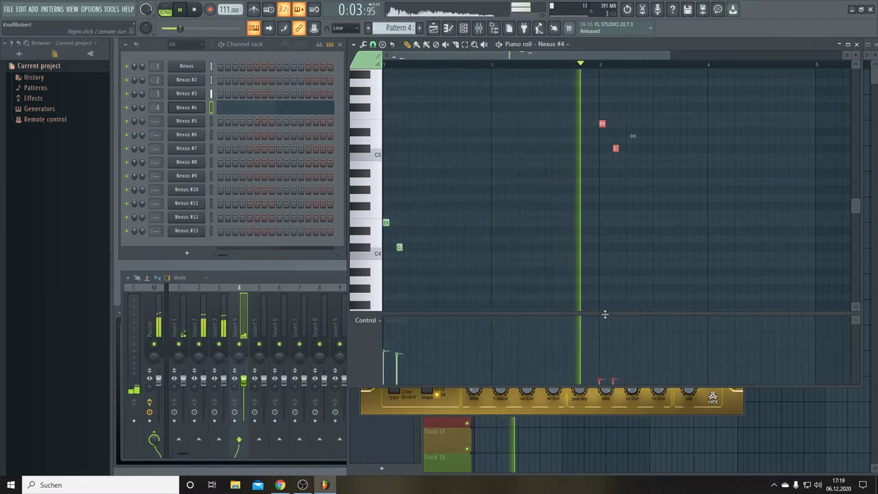
drag(604, 314, 615, 162)
drag(598, 374, 613, 379)
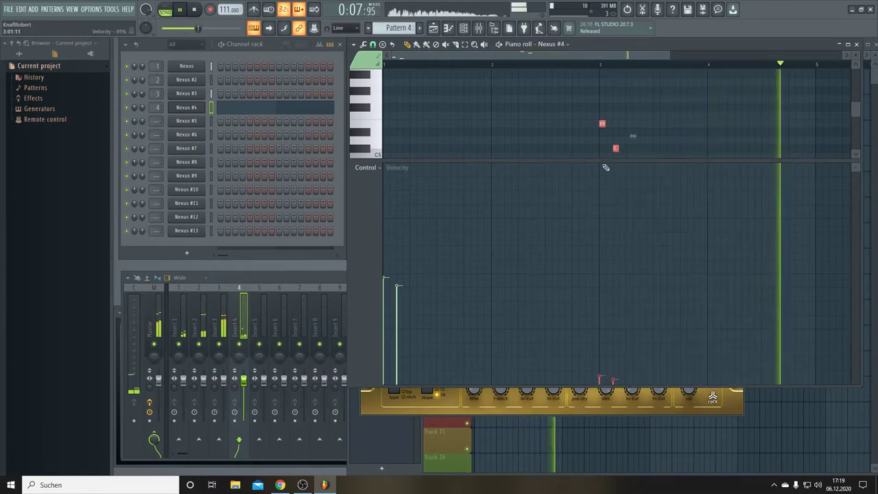
drag(603, 162, 608, 315)
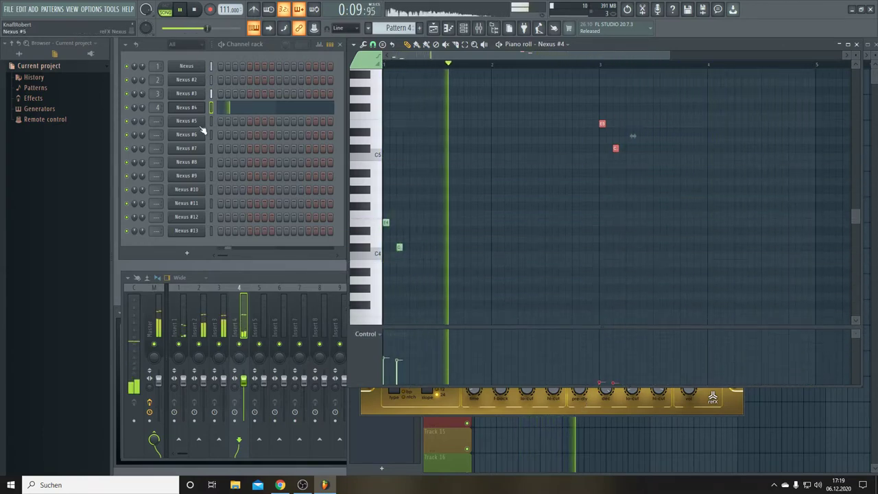
Try the SY Vocal Stab 1 preset in Nexus #4 with the reverb mix at 29.
click(186, 108)
click(189, 108)
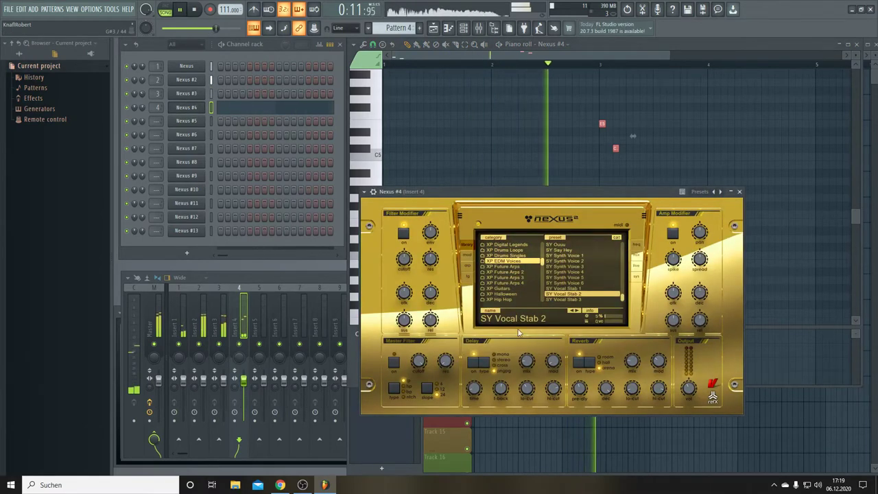
click(572, 310)
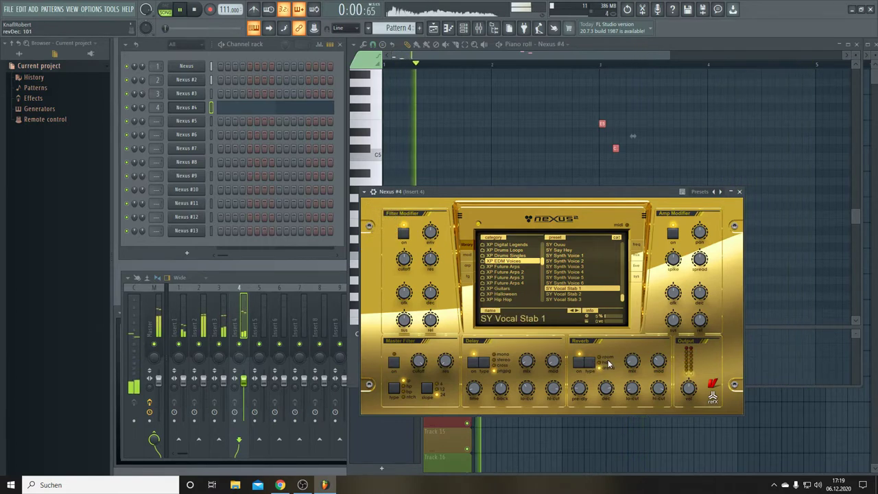
drag(631, 358, 620, 334)
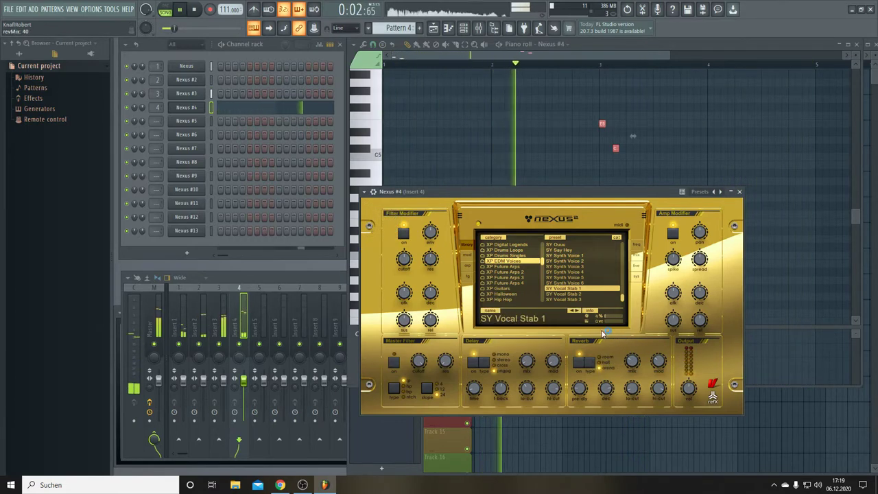
click(637, 277)
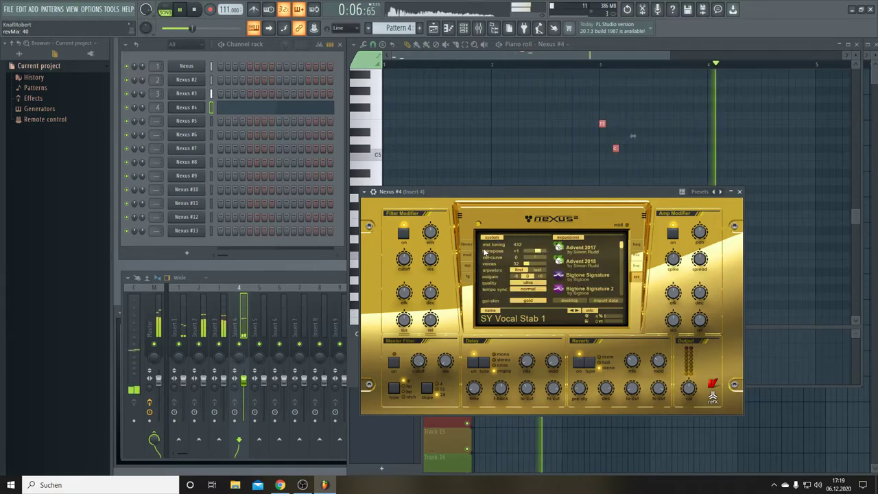
click(465, 246)
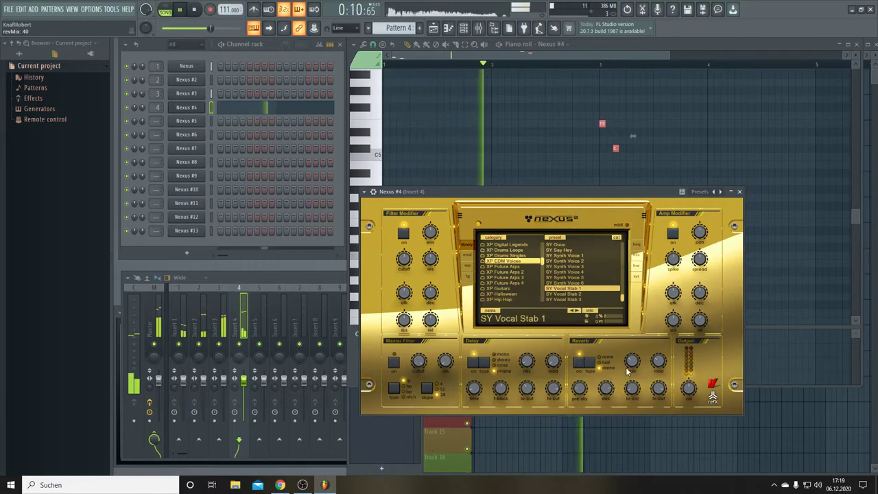
drag(632, 361, 635, 369)
mouse_move(689, 389)
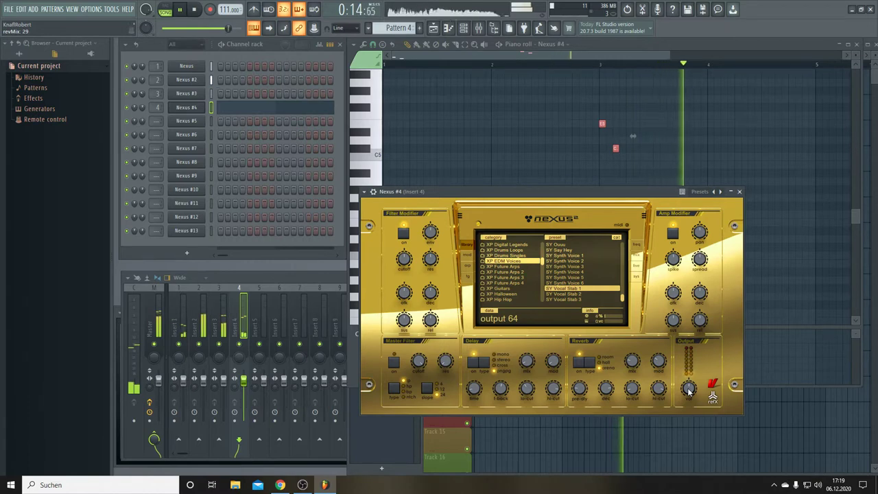
Load SY Synth Voice 6 in Nexus #4, setting its reverb decay to about 113 and adjusting the reverb mix.
click(570, 312)
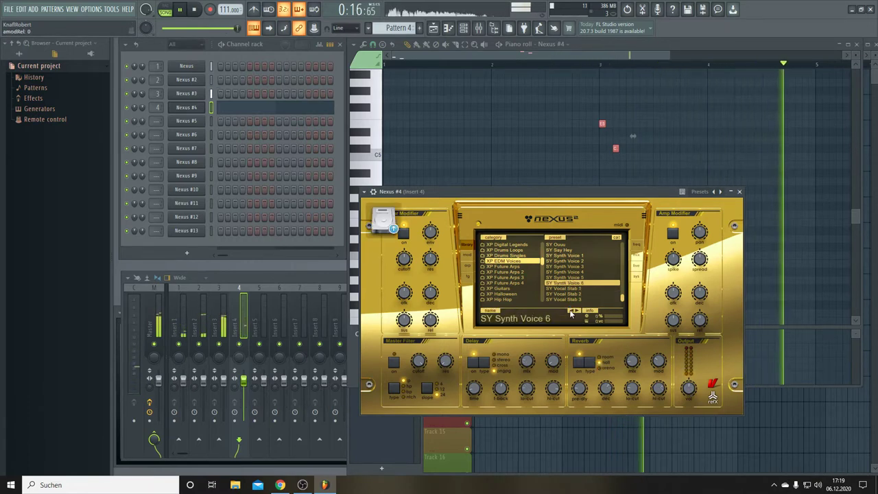
mouse_move(594, 389)
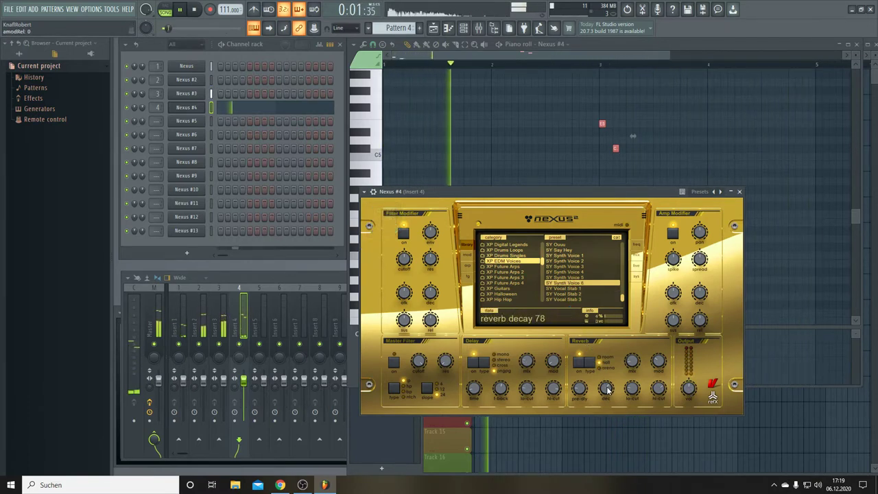
mouse_move(579, 389)
mouse_down()
mouse_move(579, 356)
mouse_move(579, 388)
mouse_up()
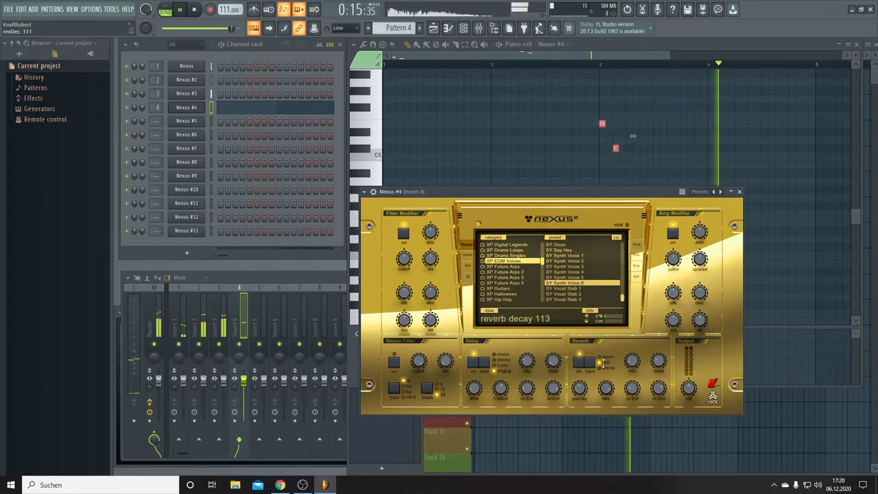
drag(632, 361, 633, 360)
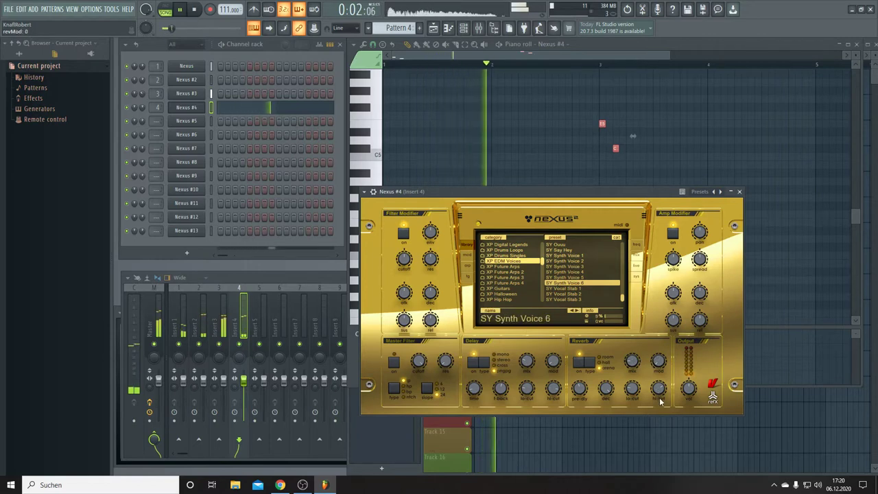
Set the Nexus #4 reverb high cut to 111 and turn off its delay.
mouse_move(633, 392)
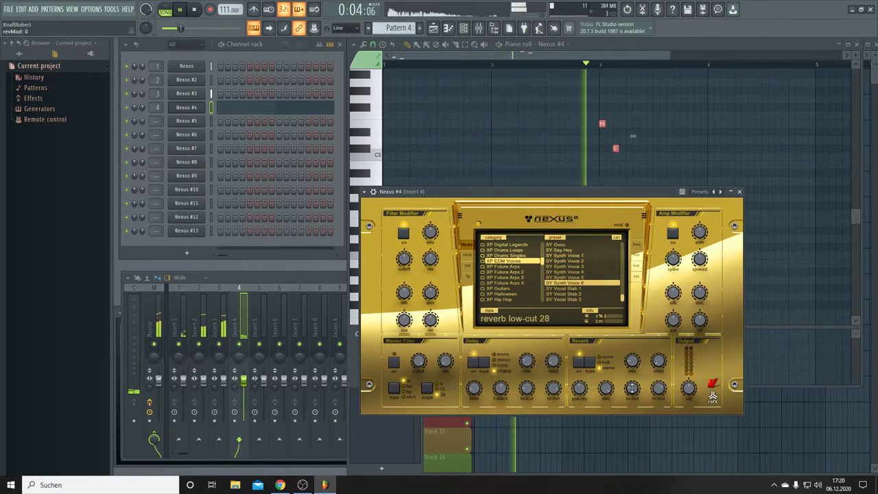
drag(658, 389, 661, 371)
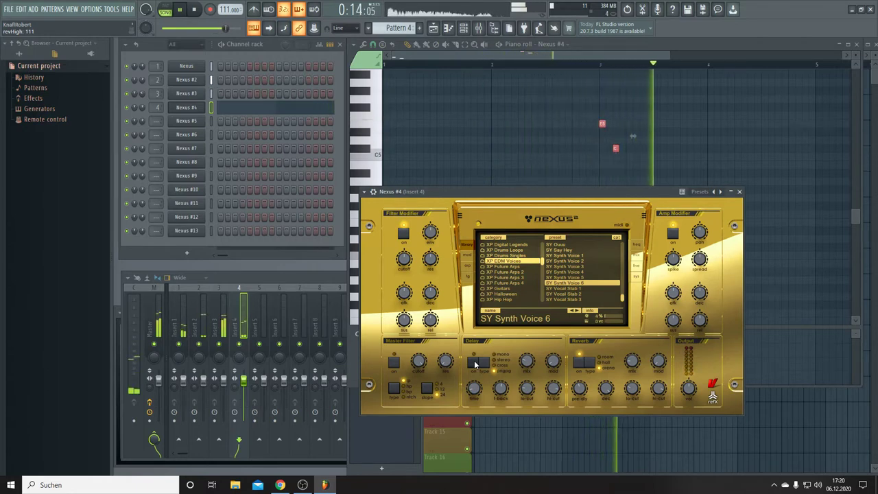
click(355, 357)
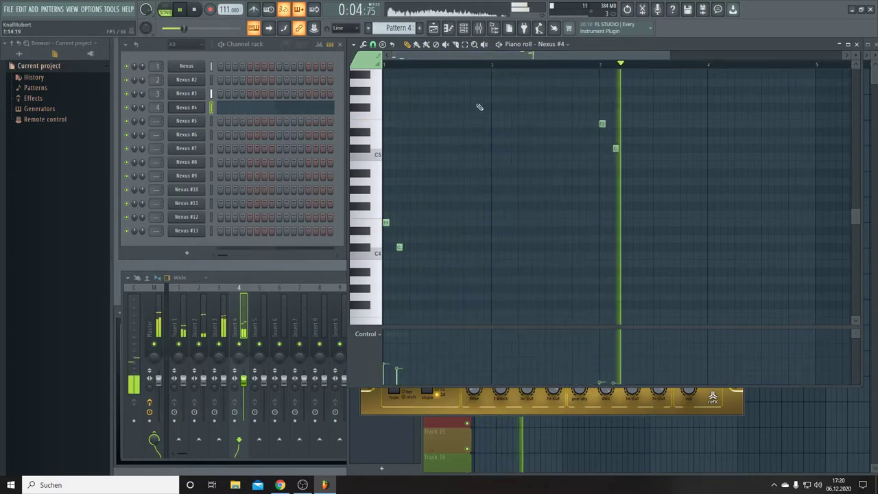
Return to the playlist, create Pattern 5 and route Nexus #5 to mixer insert 5.
click(433, 29)
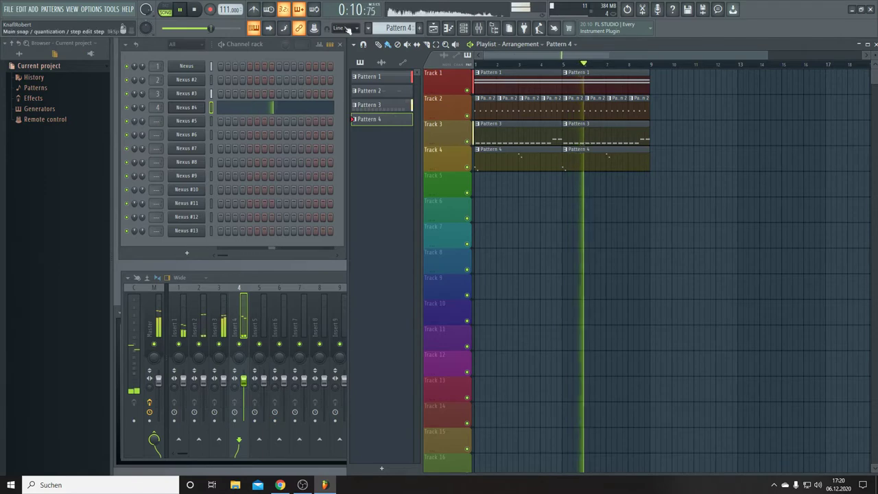
key(F4)
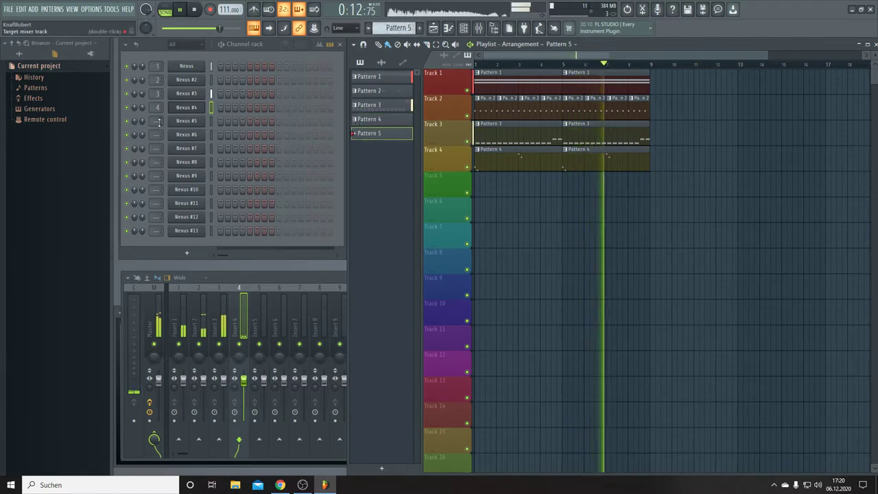
scroll(158, 121, up, 5)
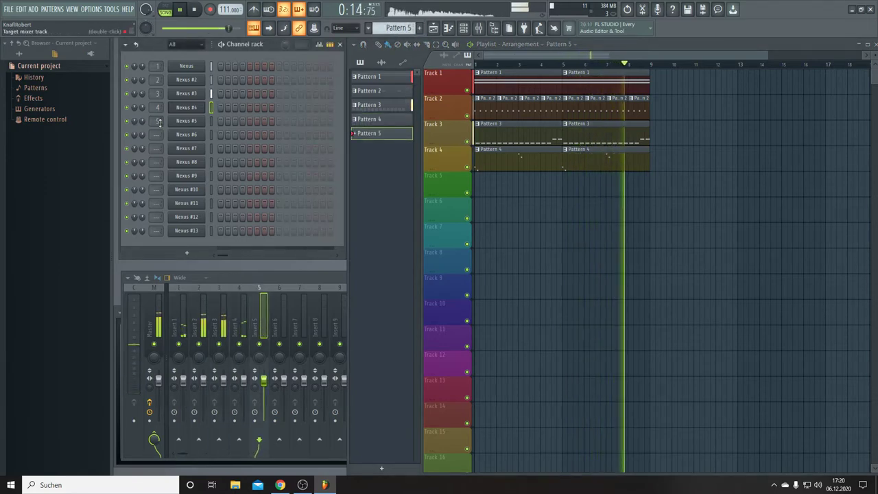
Open the preset library in Nexus #5 and load AR A Beginning from the Search: AR category.
click(194, 120)
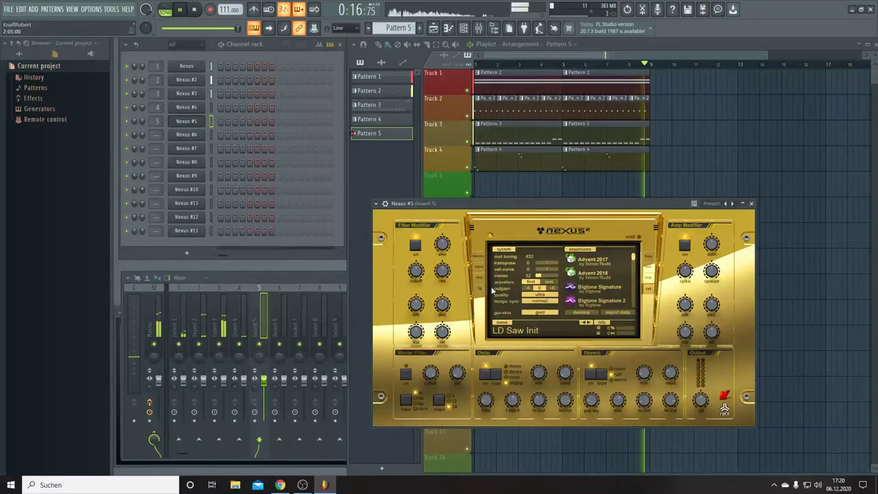
click(478, 256)
drag(549, 267, 559, 295)
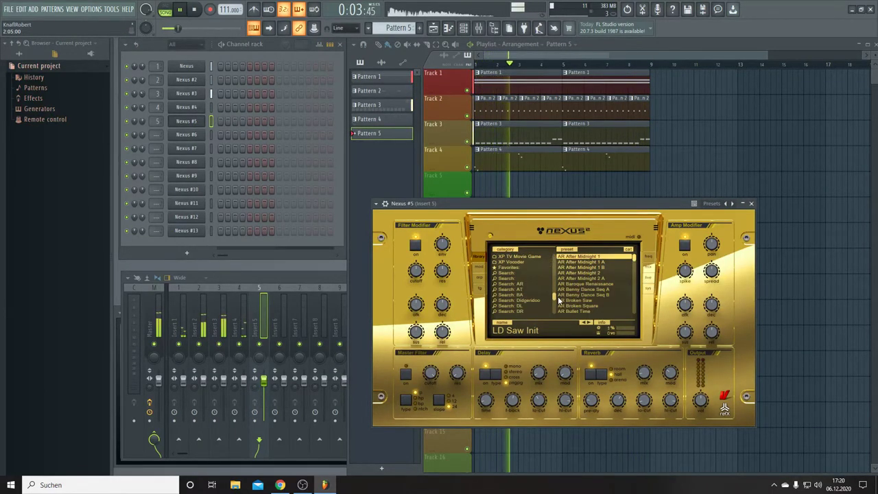
click(511, 299)
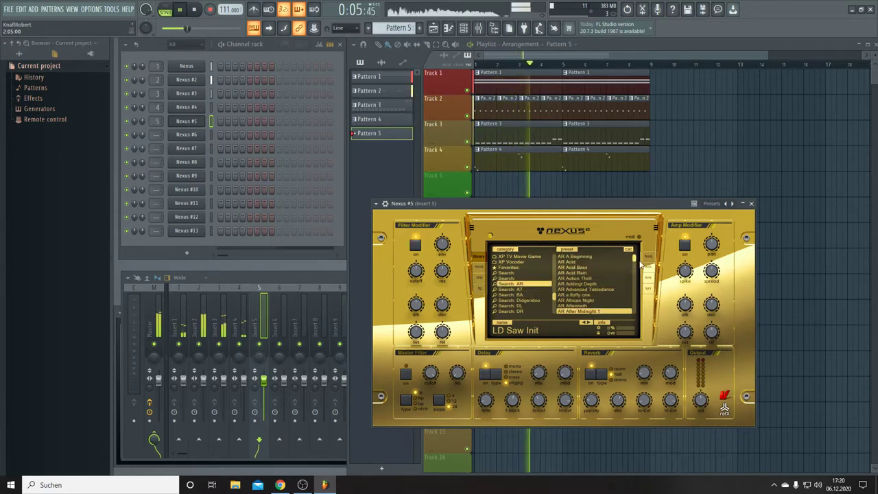
click(589, 256)
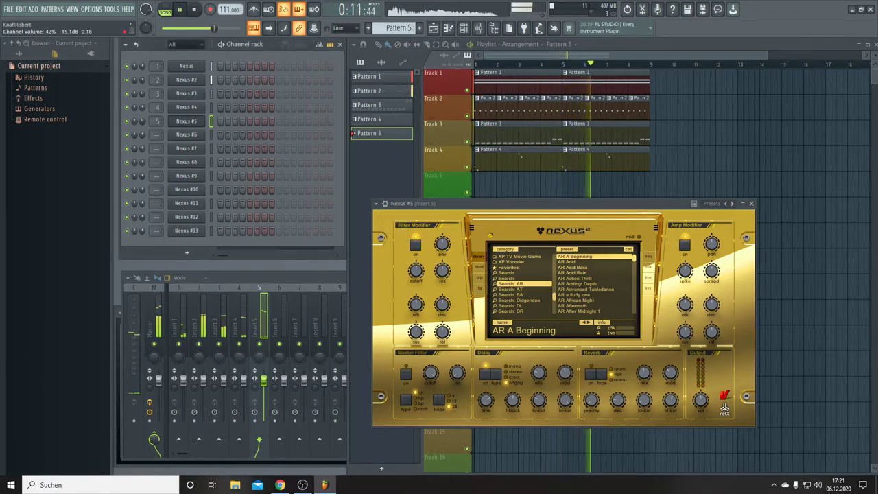
Set the Nexus #5 channel volume to 20% and load the AR 80's Arp preset.
drag(142, 122, 142, 141)
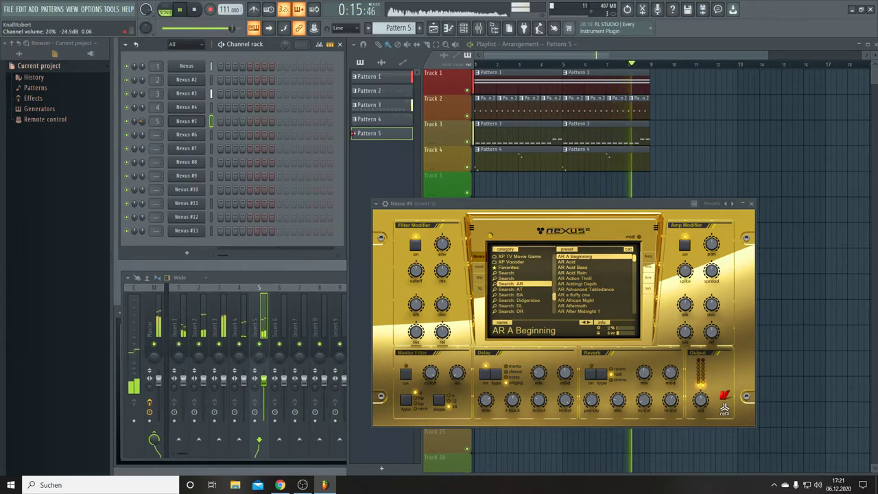
click(584, 323)
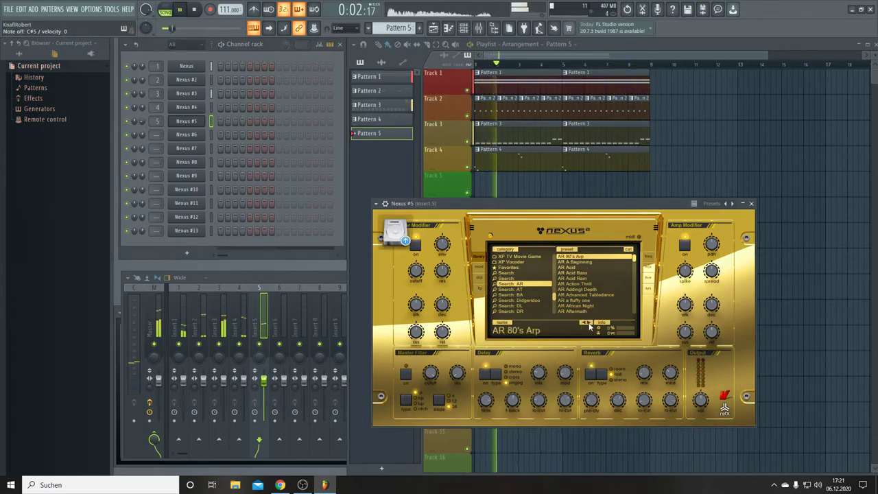
Step through the AR presets in Nexus #5 and load AR Advanced Tabledance.
click(588, 323)
click(589, 323)
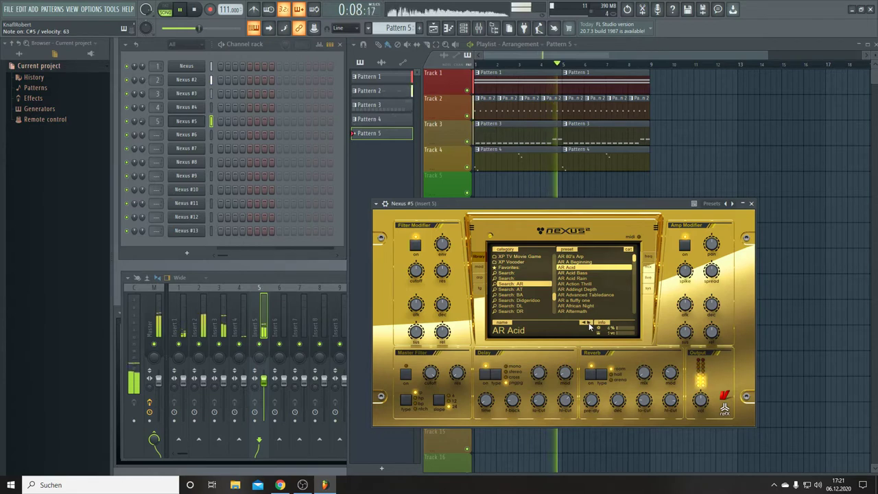
click(588, 323)
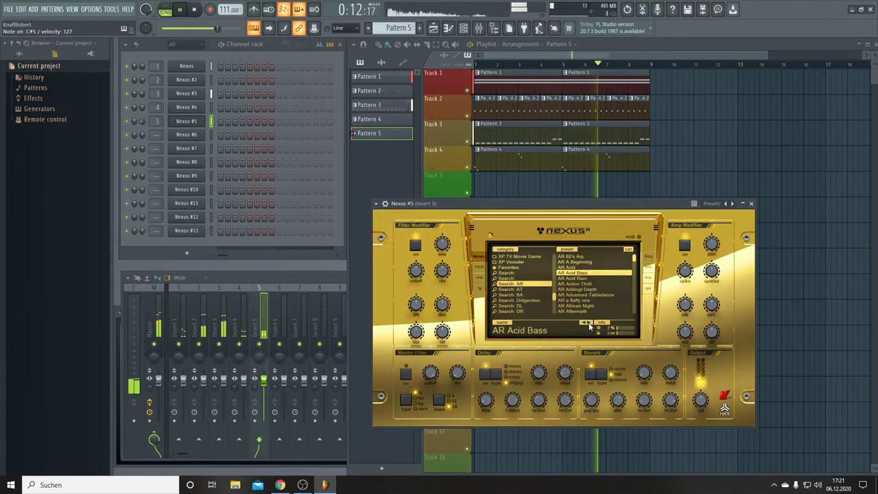
click(588, 323)
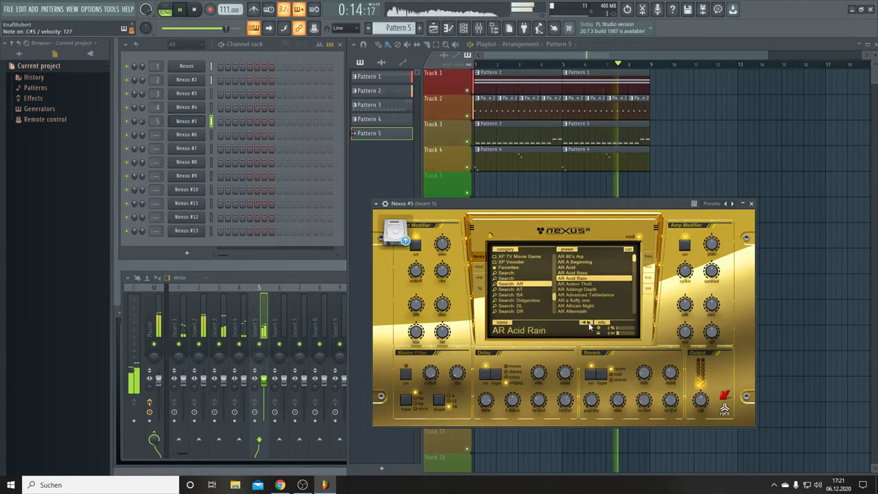
click(588, 323)
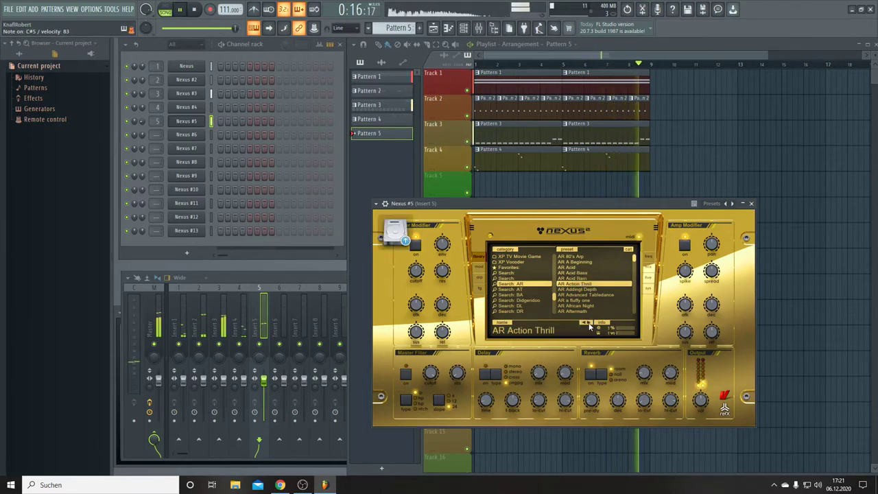
click(589, 323)
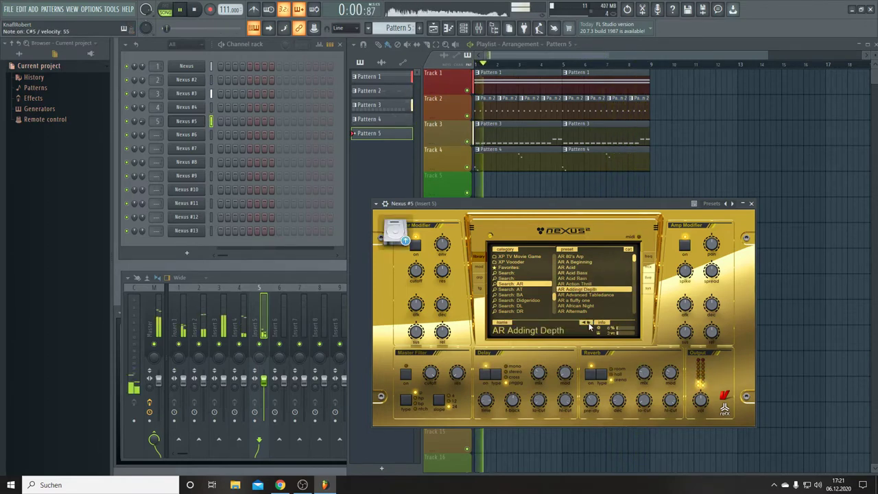
click(589, 323)
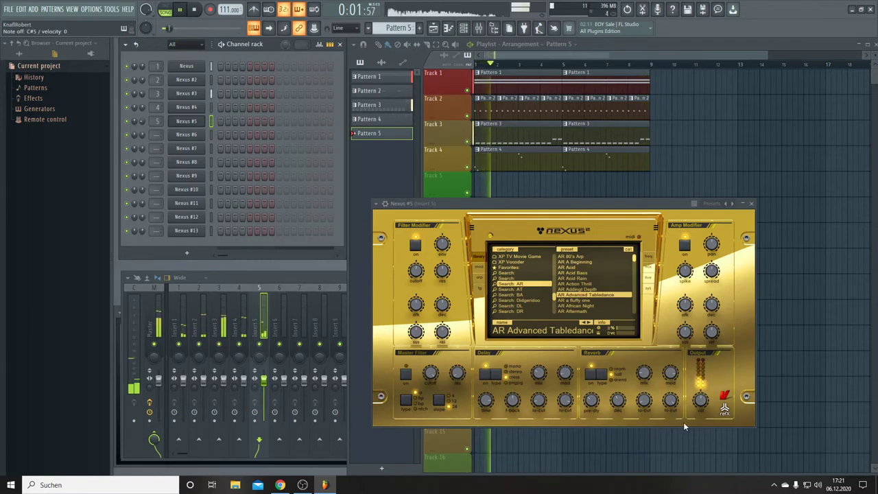
Set the Nexus #5 output level to 38 and adjust its reverb mix.
drag(698, 402, 707, 422)
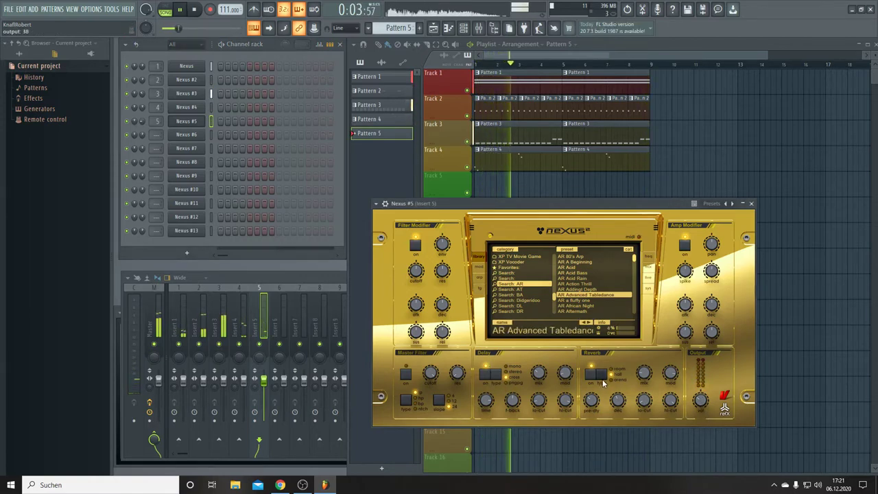
drag(643, 372, 644, 362)
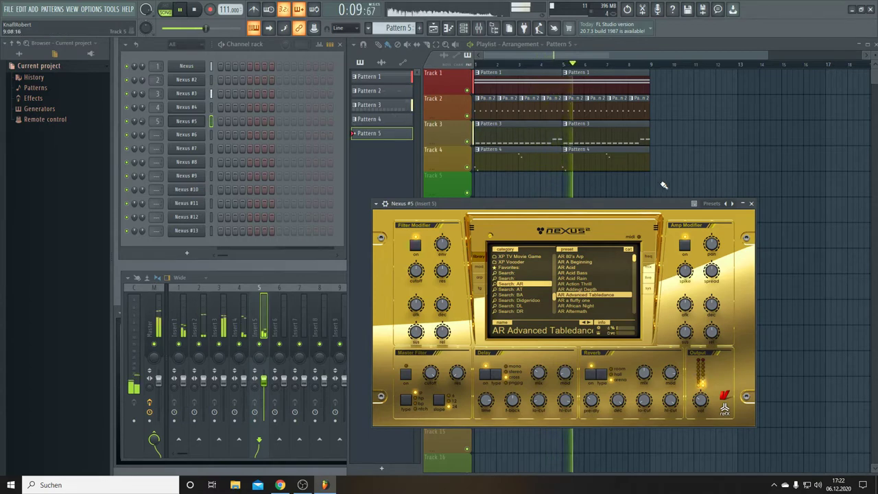
Return to the playlist and repeat the Pattern 1 to 4 clips on Tracks 1 to 4 through bar 176.
click(521, 44)
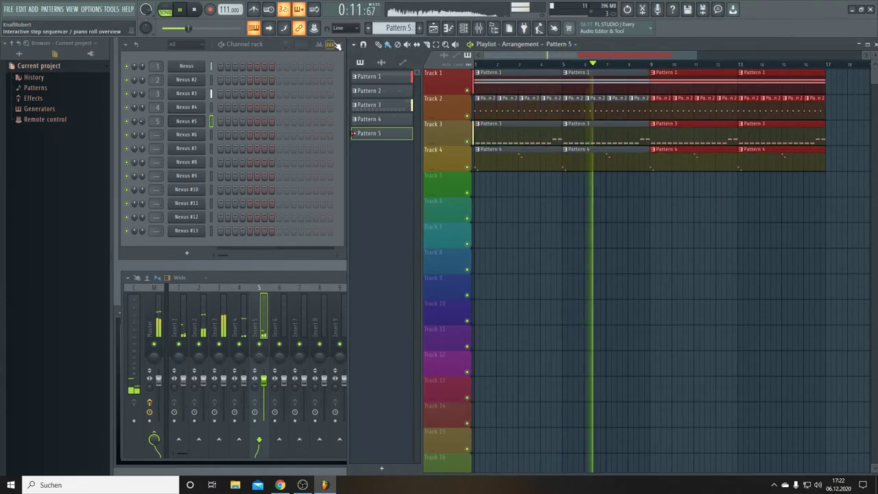
click(604, 54)
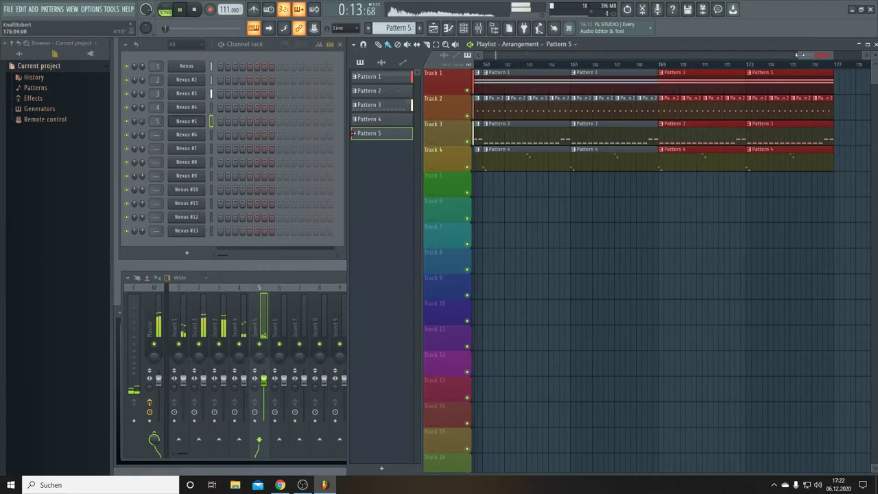
drag(799, 55, 480, 55)
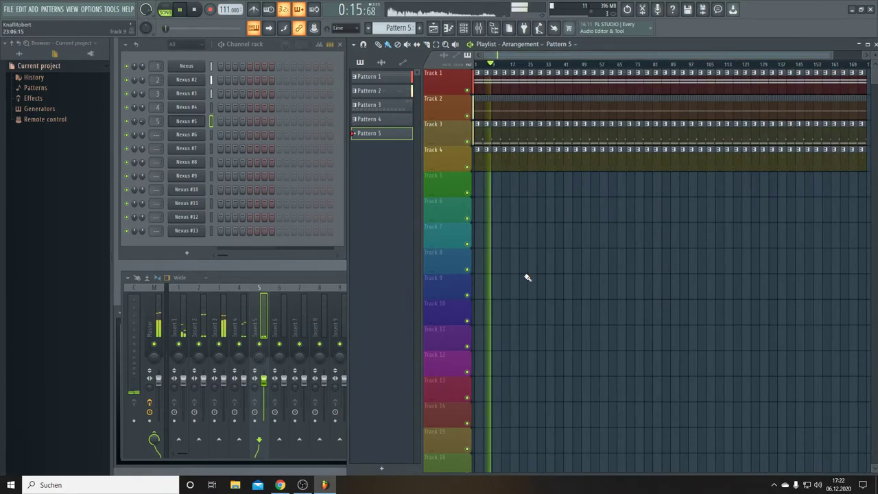
Record the Nexus #5 arp notes into Pattern 5 over about 28 bars, quick quantize them and play the arrangement back.
click(195, 10)
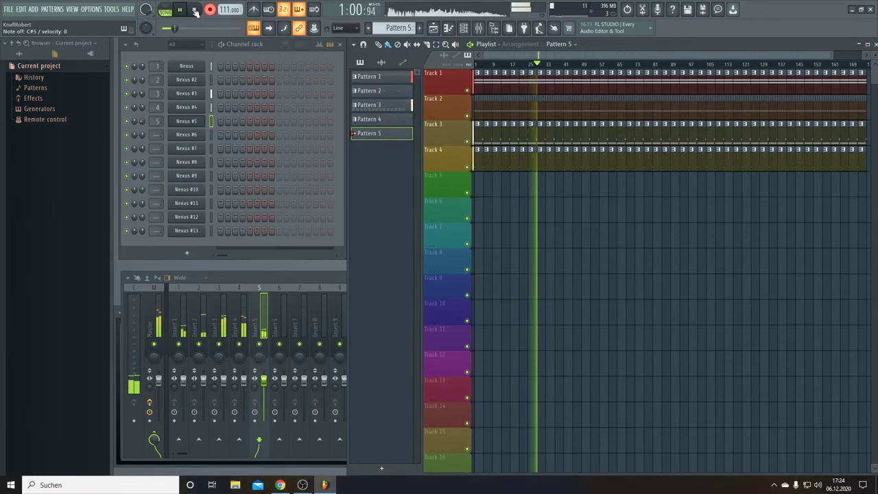
click(196, 11)
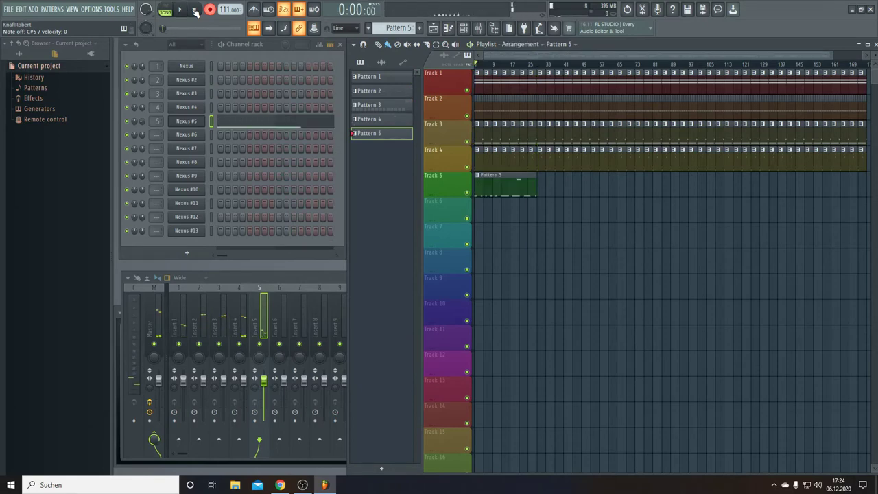
double_click(506, 177)
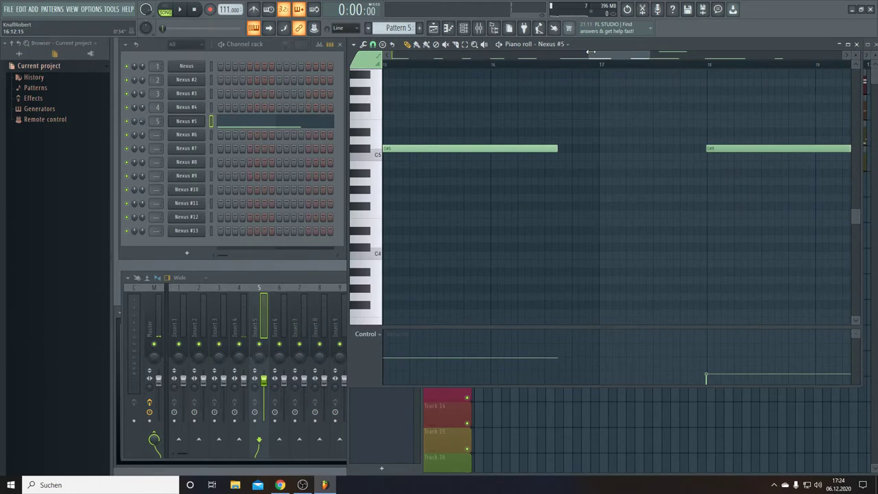
drag(589, 52, 392, 51)
click(368, 44)
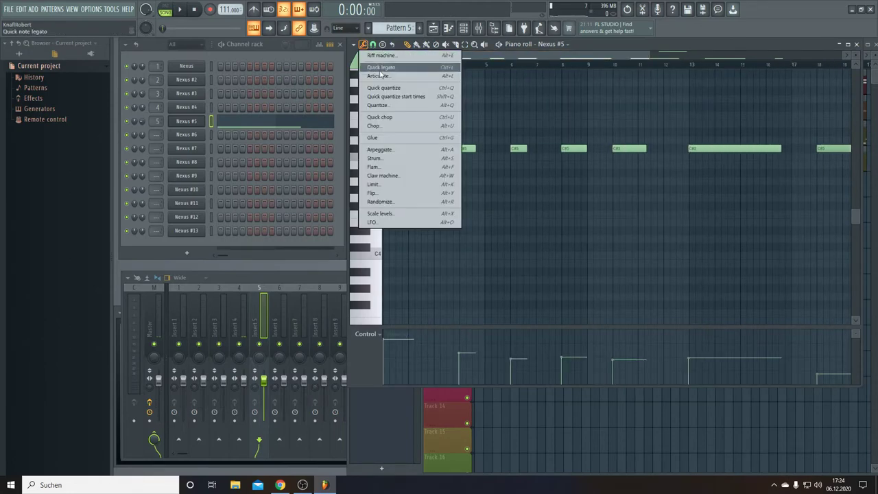
click(389, 89)
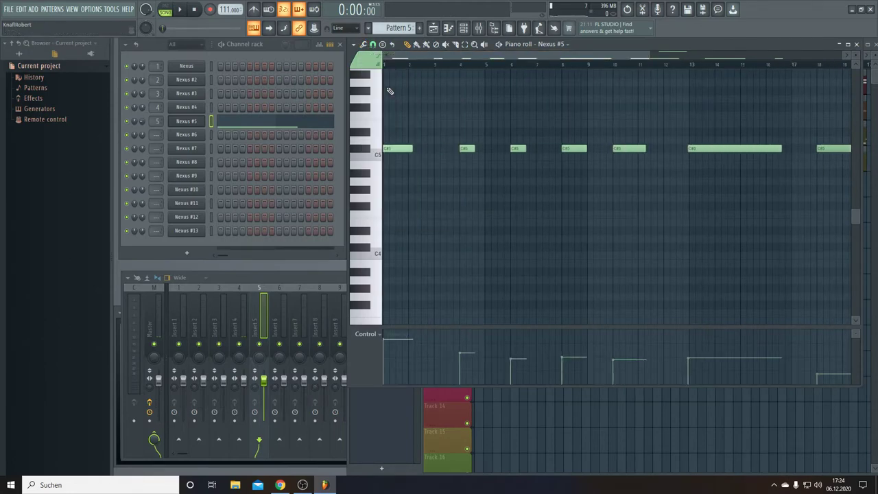
click(434, 31)
key(space)
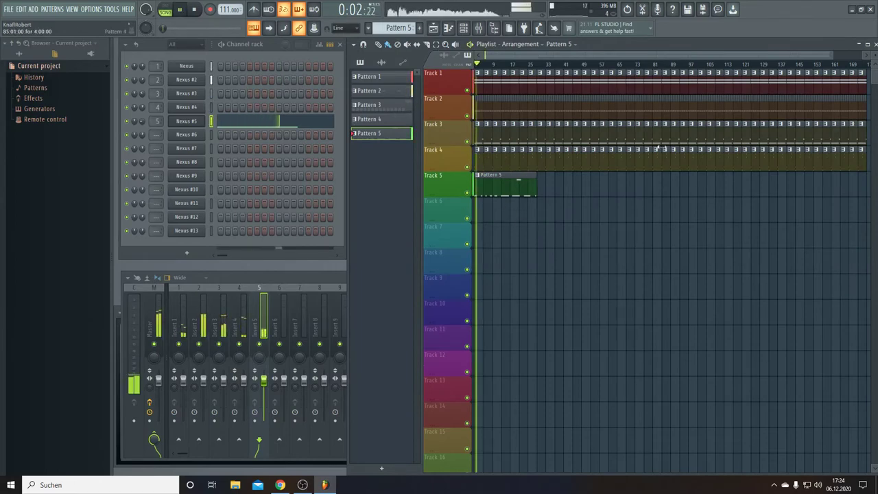
Repeat the Pattern 5 clip along Track 5 past the end of the clips on Tracks 1 to 4.
drag(530, 178, 843, 201)
right_click(861, 219)
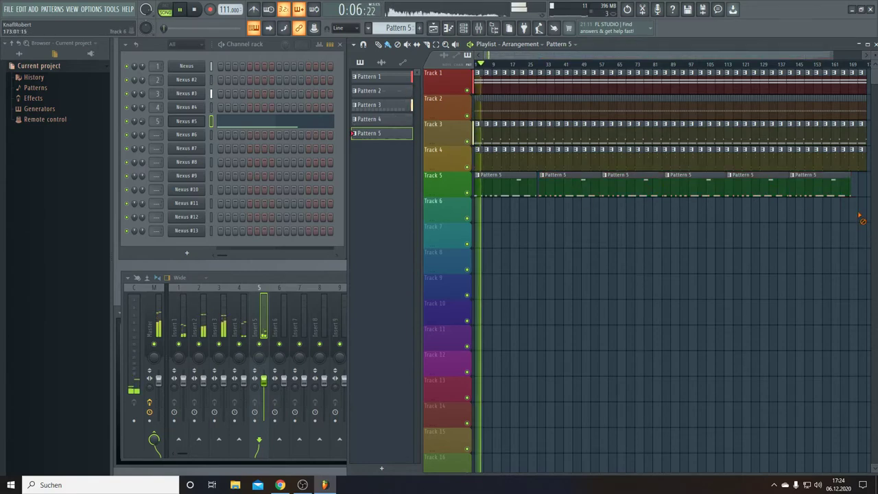
right_click(548, 186)
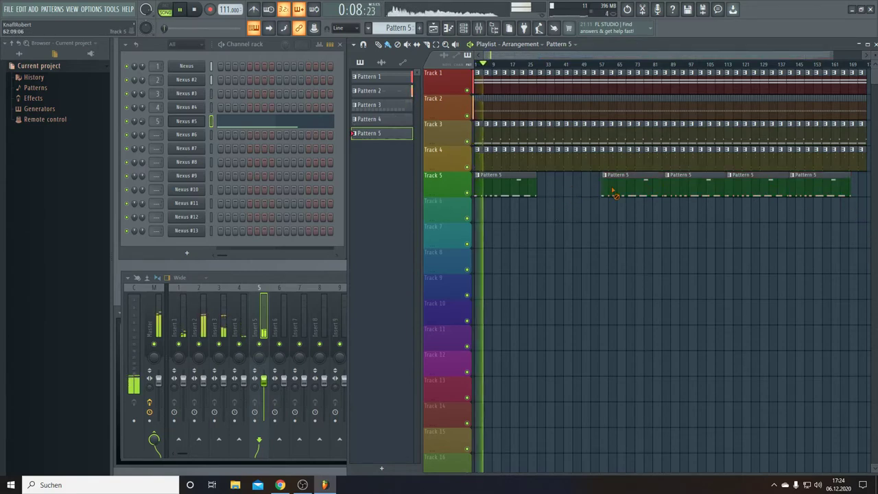
mouse_move(543, 180)
mouse_down()
mouse_move(688, 195)
mouse_move(859, 194)
mouse_up()
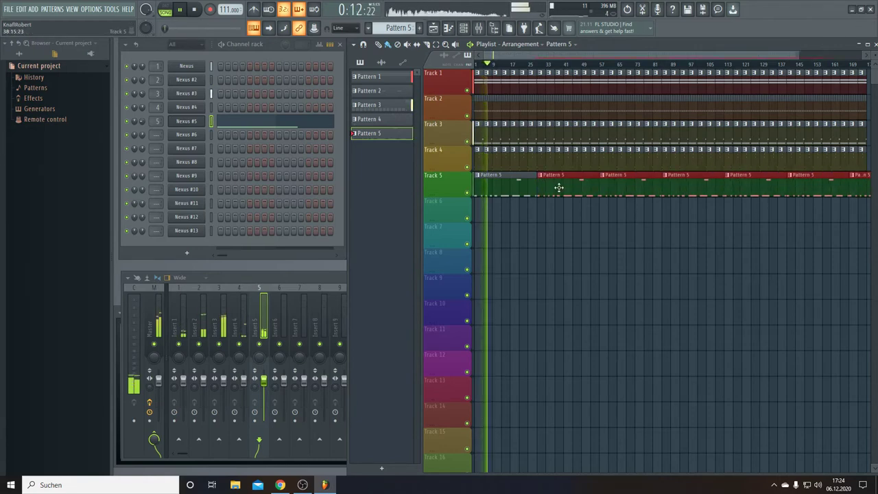
Delete the overrunning last Pattern 5 clip and the surplus end clips on Tracks 1 to 4 so all tracks end together.
scroll(517, 53, up, 4)
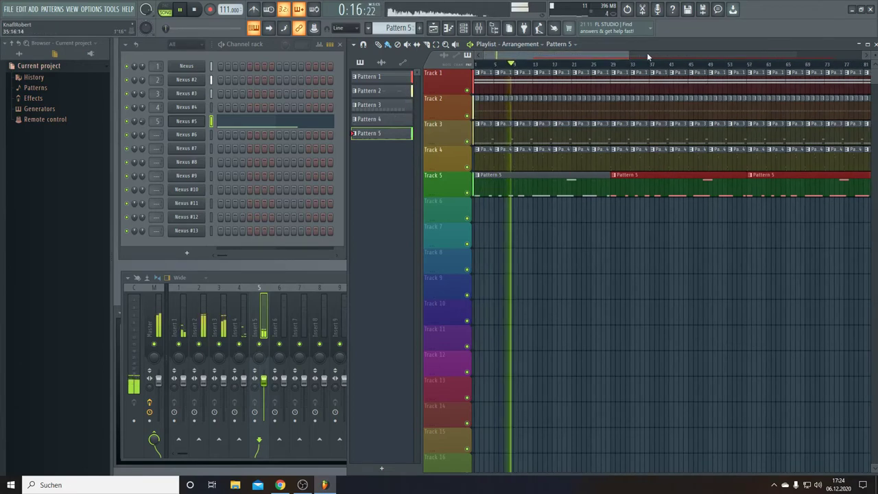
drag(648, 55, 849, 58)
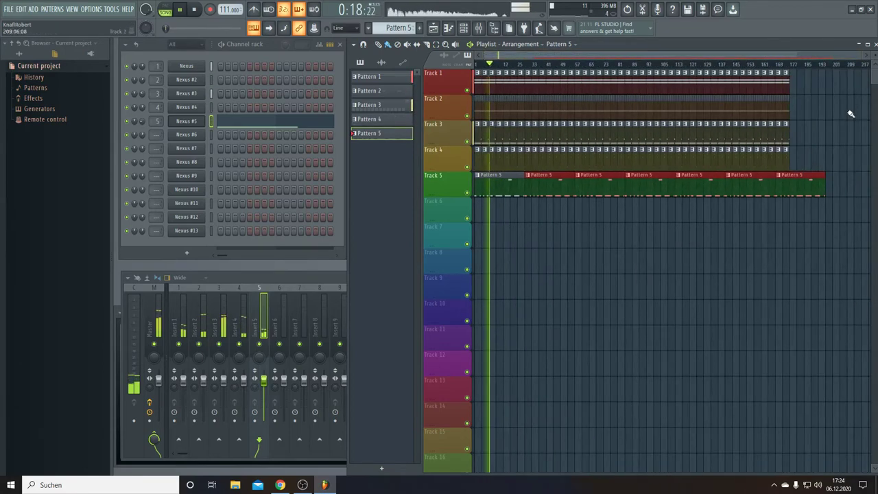
right_click(810, 192)
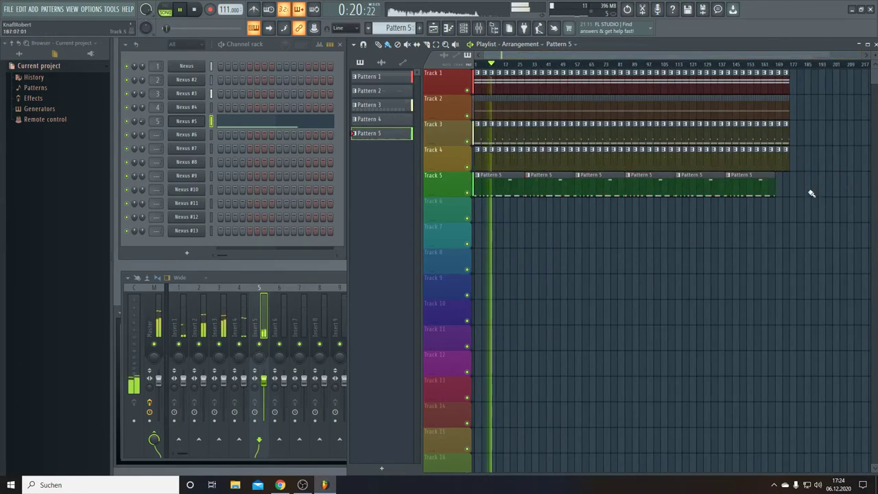
drag(811, 194, 778, 80)
right_click(779, 80)
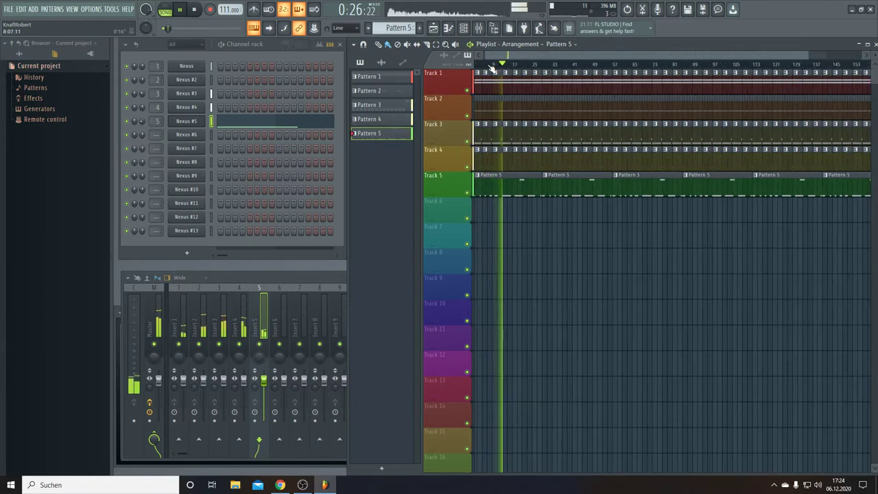
Delete all clips on Tracks 1 to 5 from bar 29 onward, including the overhanging Pattern 2 clip.
scroll(490, 58, up, 2)
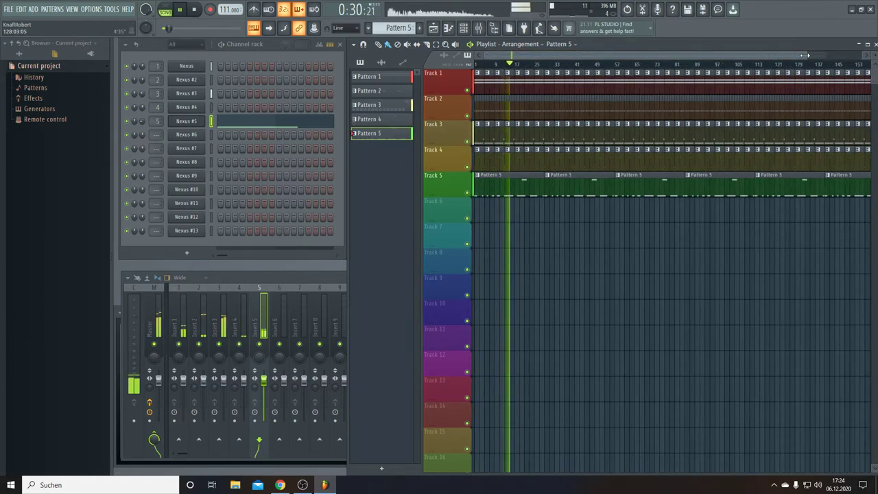
scroll(804, 60, down, 2)
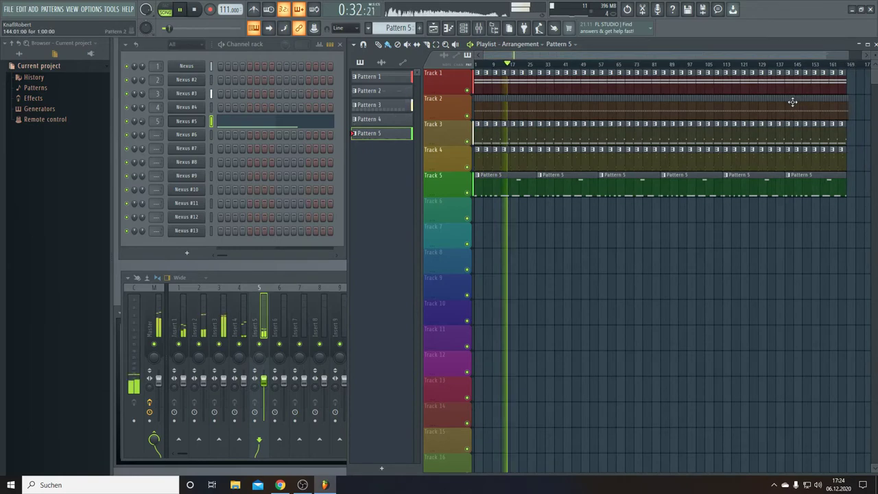
drag(831, 272, 540, 65)
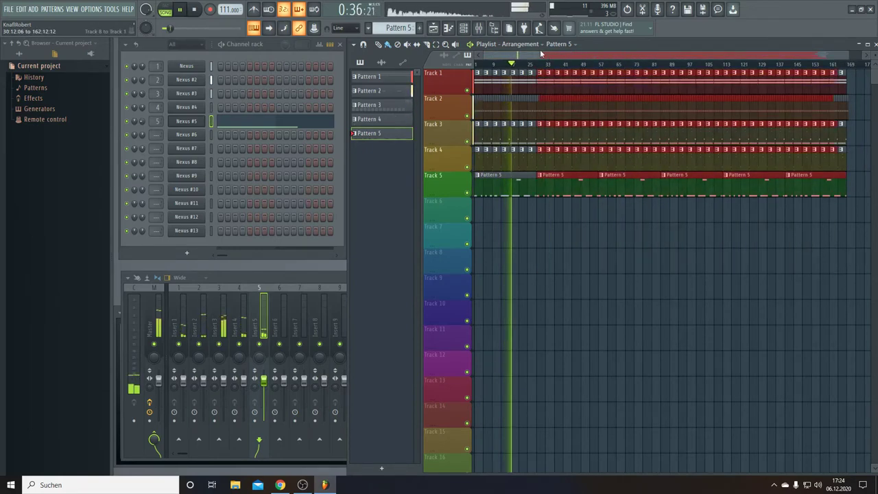
key(Delete)
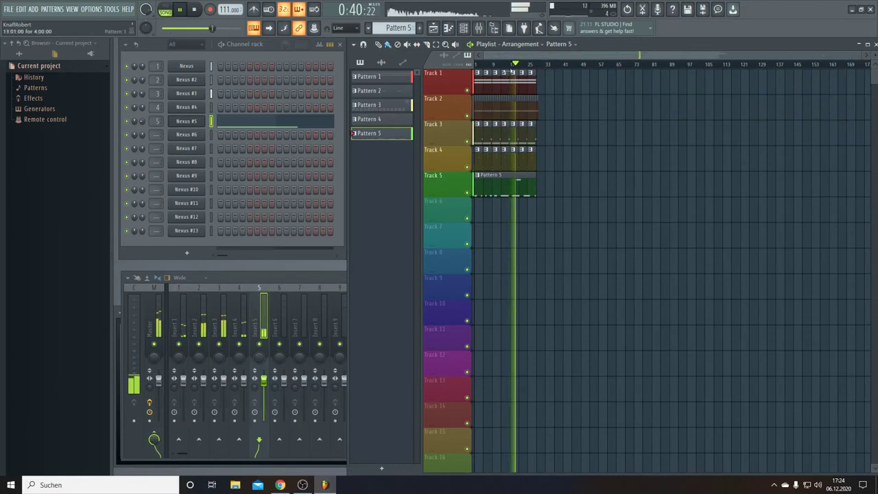
scroll(465, 53, up, 4)
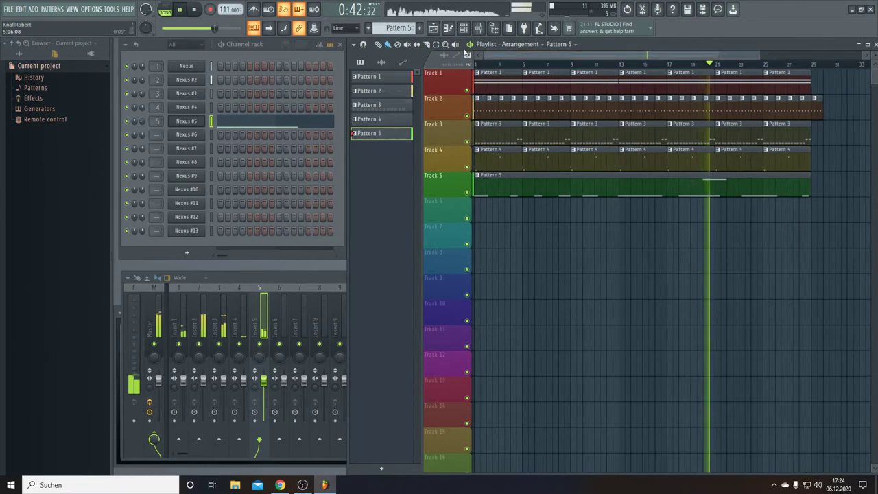
right_click(818, 106)
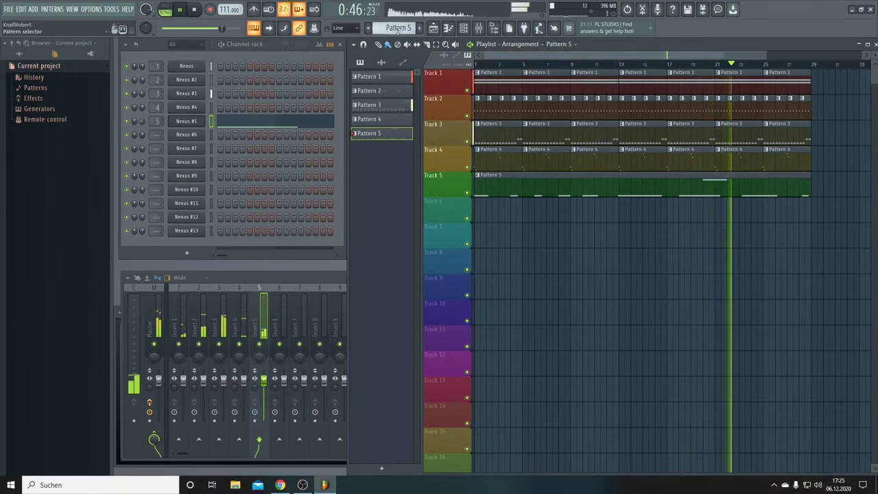
Create Pattern 6 and route Nexus #6 to mixer insert 6.
scroll(397, 30, down, 1)
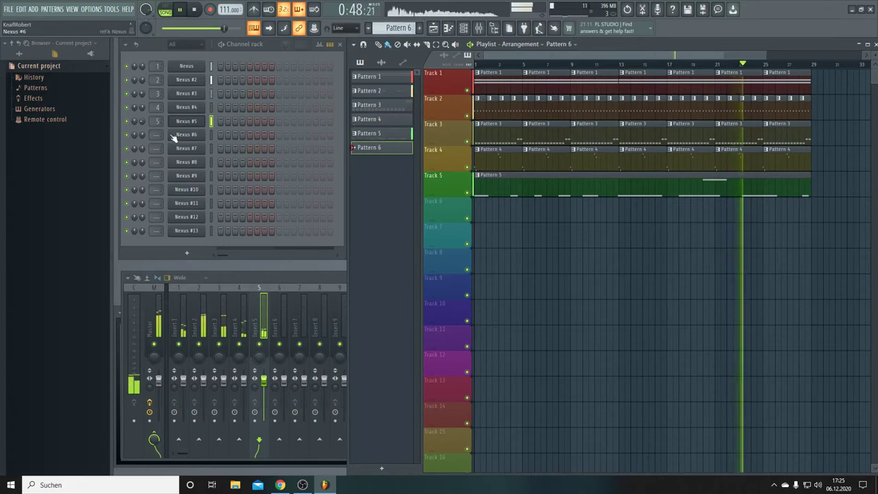
scroll(157, 135, up, 5)
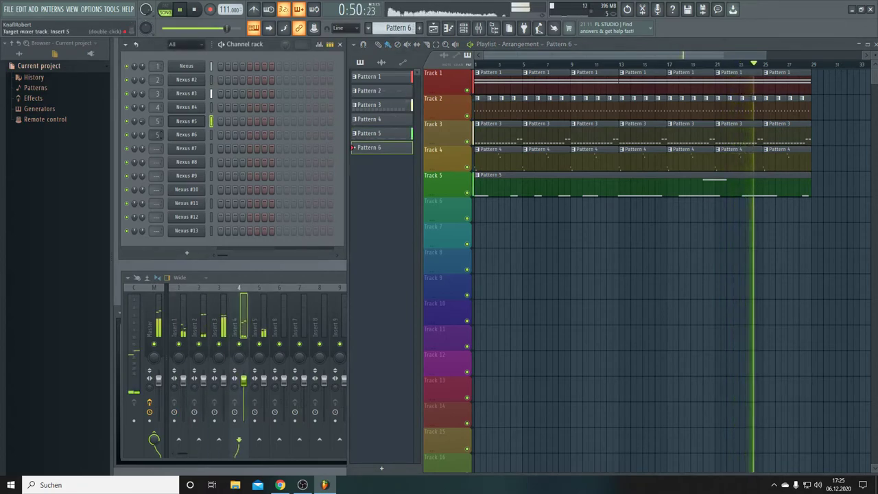
scroll(157, 134, up, 1)
Load the preset DL Hihat Line Open 20 from XP Drums Loops into Nexus #6 and set its output to 31.
click(184, 135)
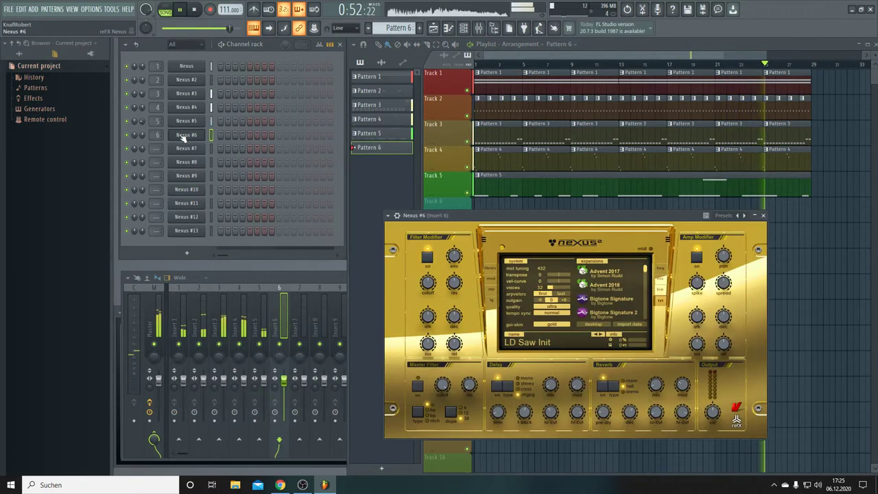
click(184, 135)
click(185, 140)
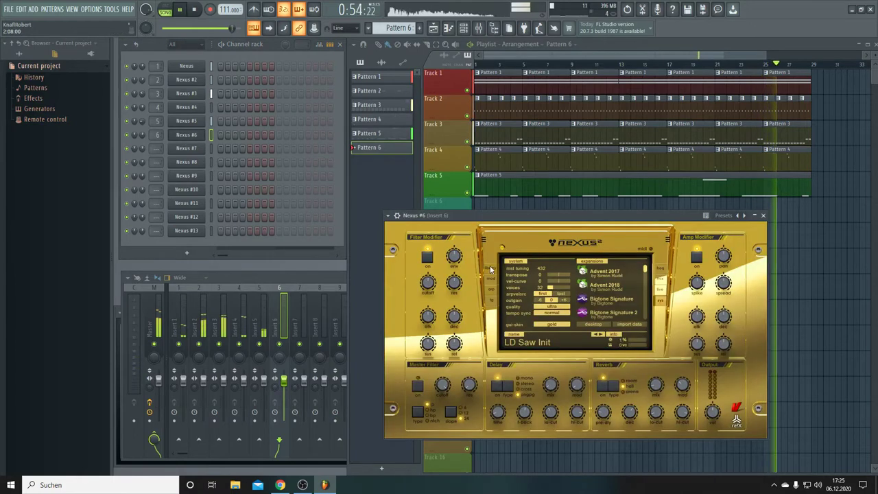
click(490, 270)
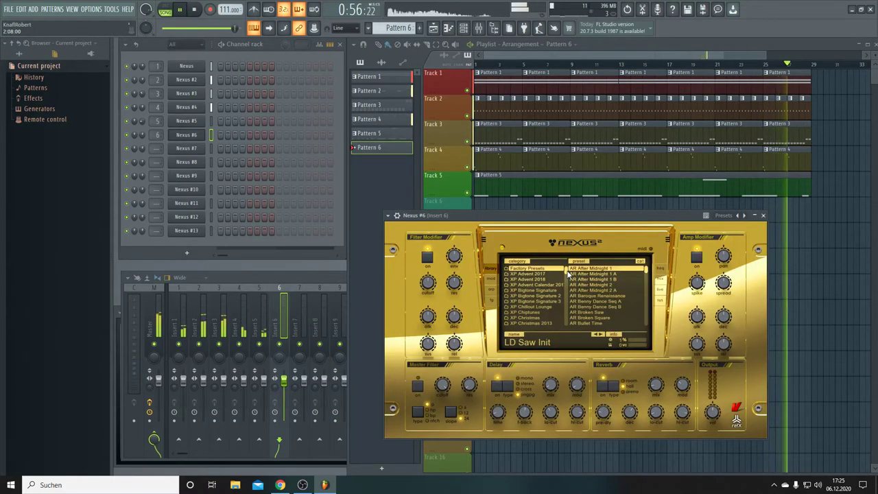
scroll(567, 272, down, 5)
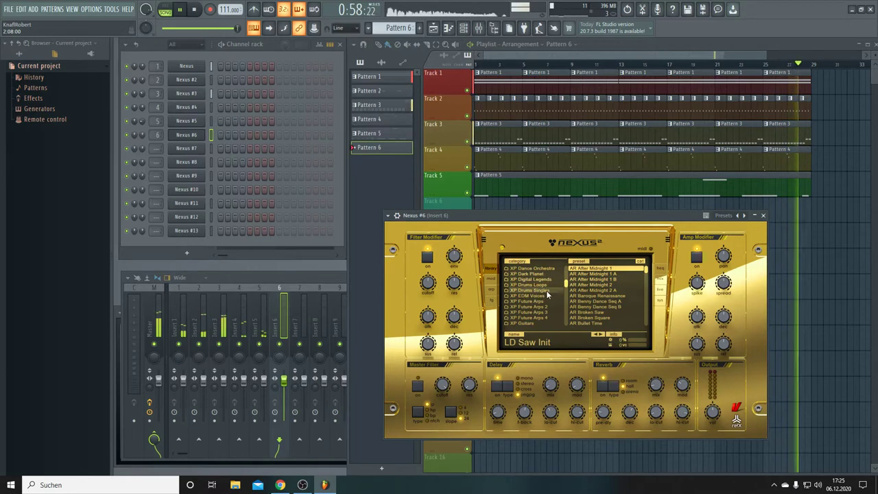
click(545, 285)
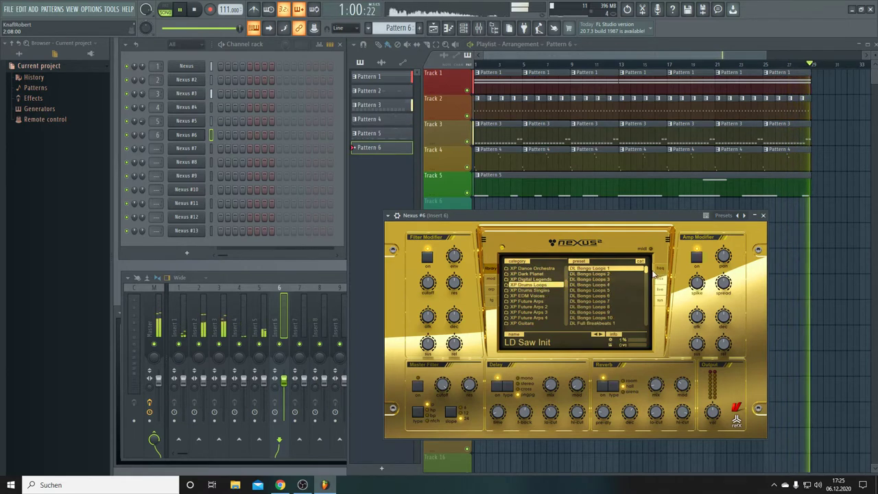
drag(646, 269, 651, 317)
click(607, 284)
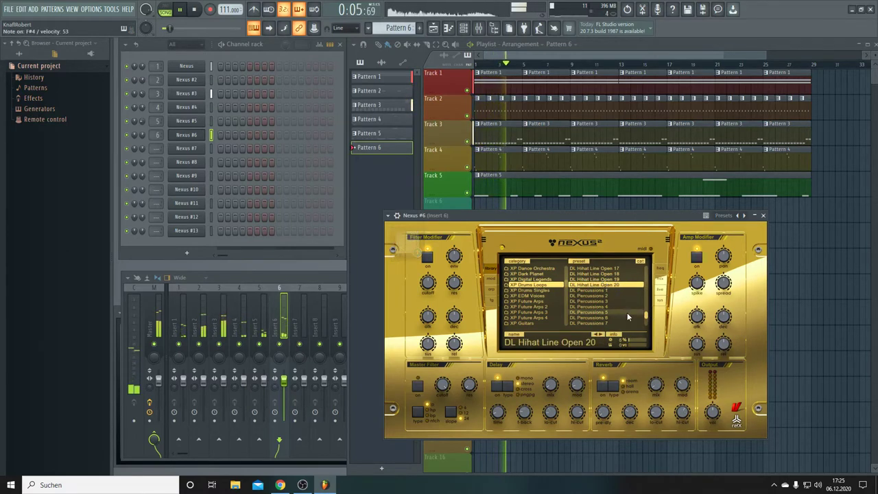
mouse_move(710, 421)
drag(710, 422, 725, 435)
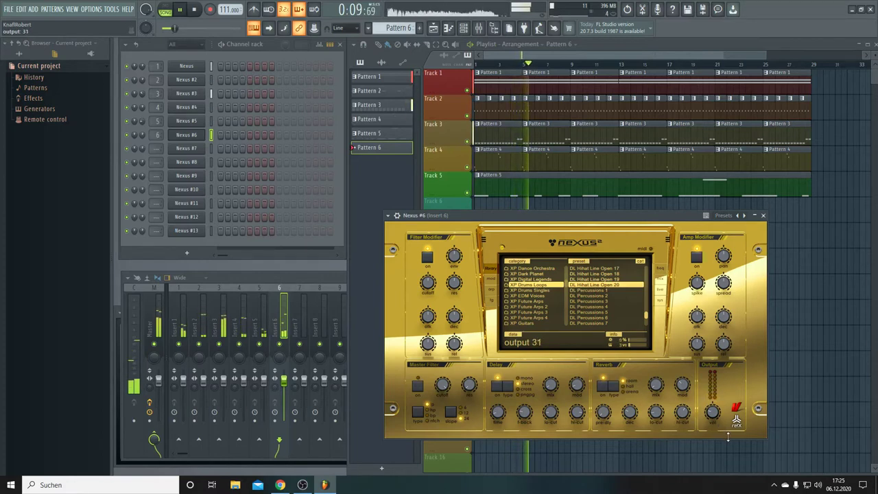
mouse_move(656, 390)
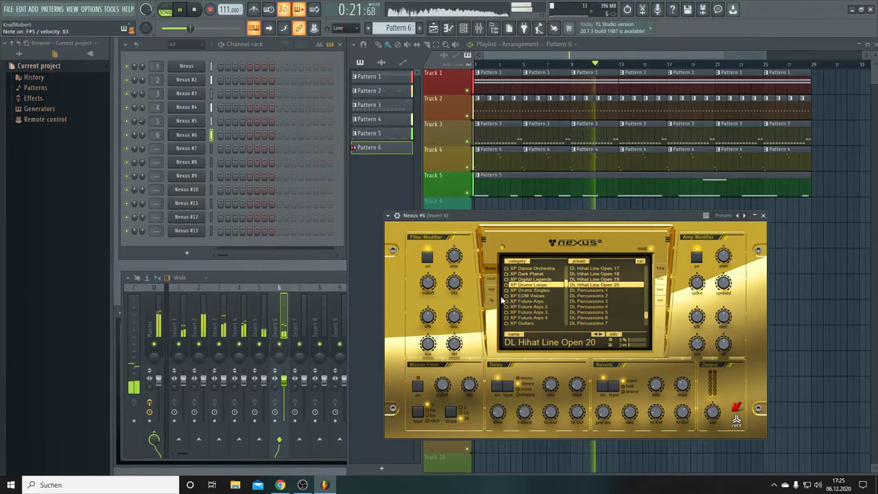
Draw a four-bar C#4 note from bar 1 in the Nexus #6 piano roll and lower its velocity to about 60%.
right_click(193, 138)
click(226, 138)
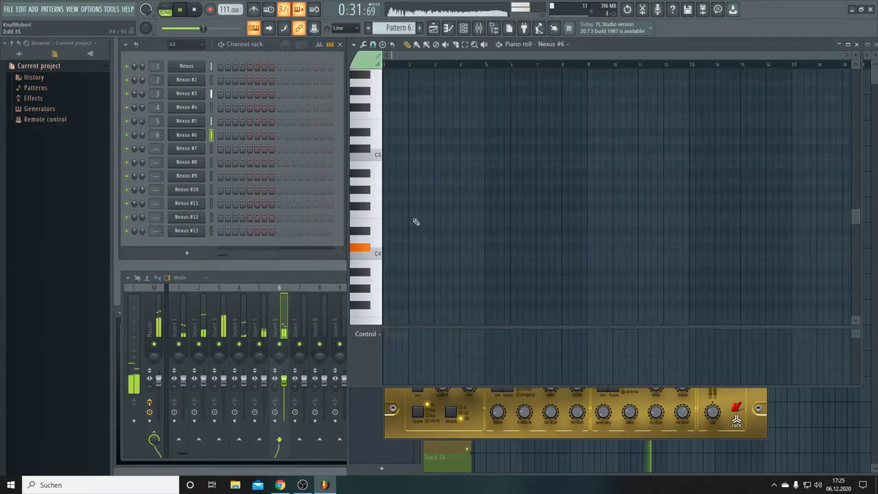
click(385, 247)
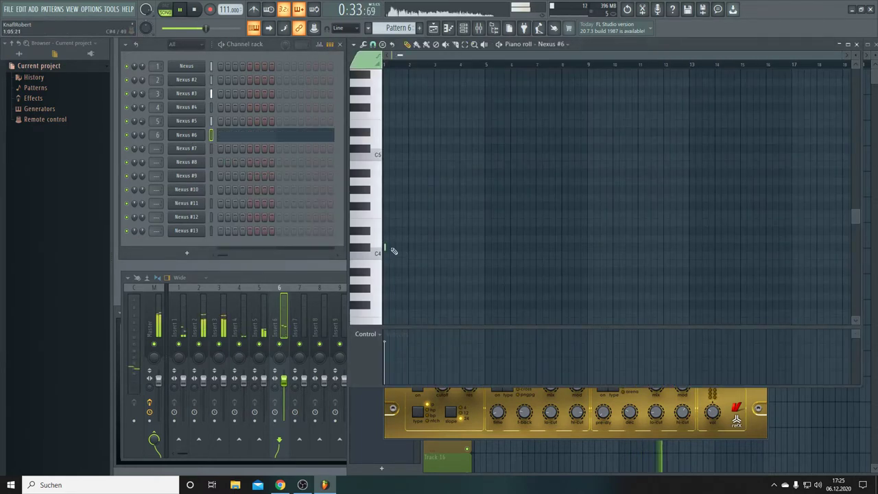
drag(386, 247, 487, 247)
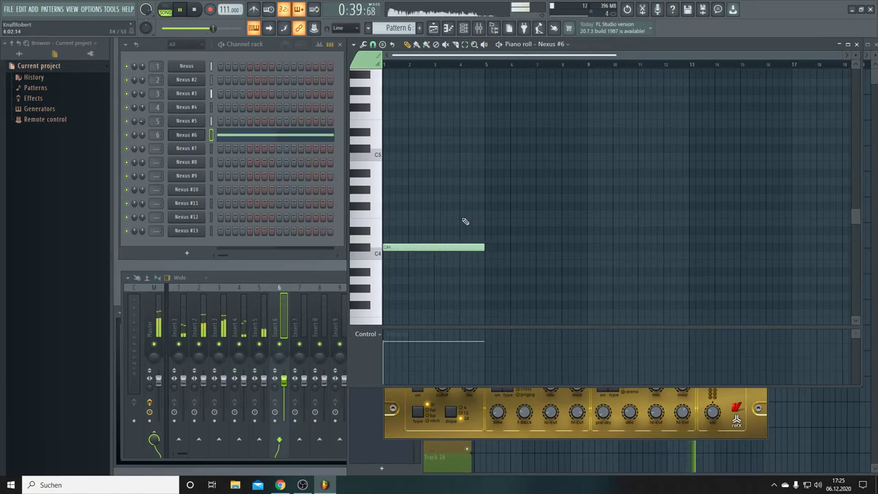
click(382, 350)
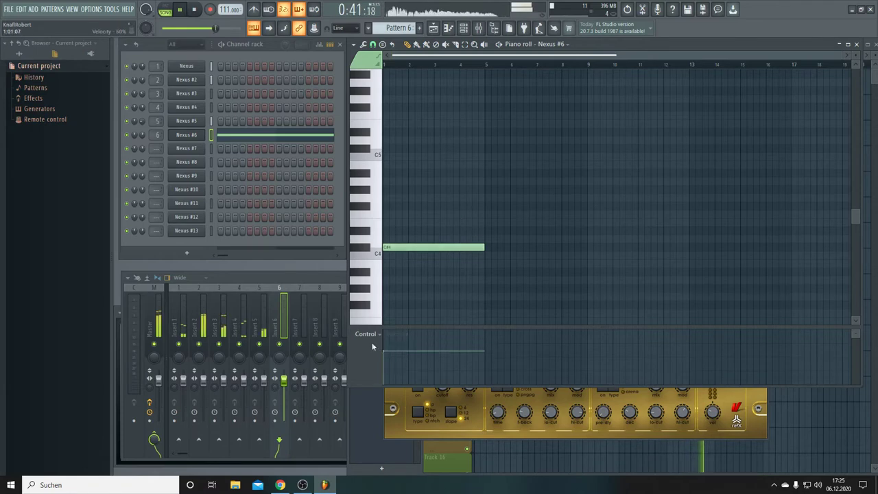
Fill Track 6 of the playlist with Pattern 6 clips from bar 1 up to bar 29.
click(432, 27)
mouse_move(529, 205)
mouse_down()
mouse_move(580, 220)
mouse_move(764, 215)
mouse_up()
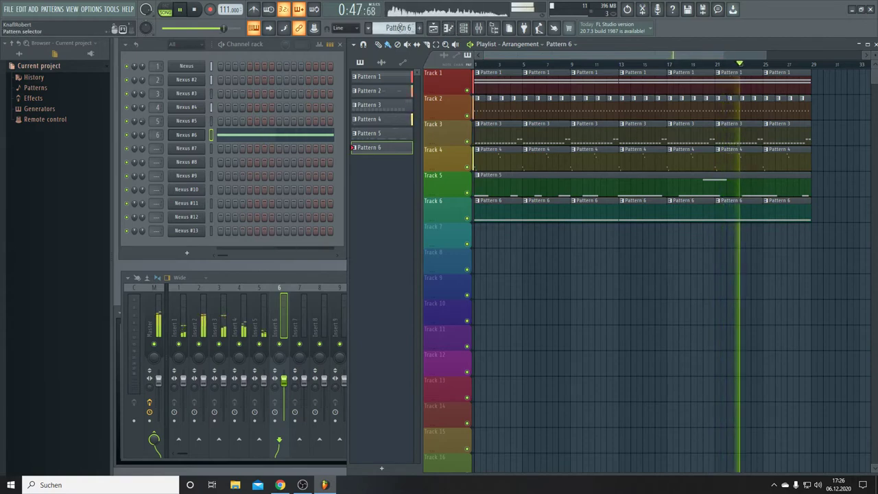
Create Pattern 7 and route Nexus #7 to mixer insert 7.
scroll(400, 28, up, 1)
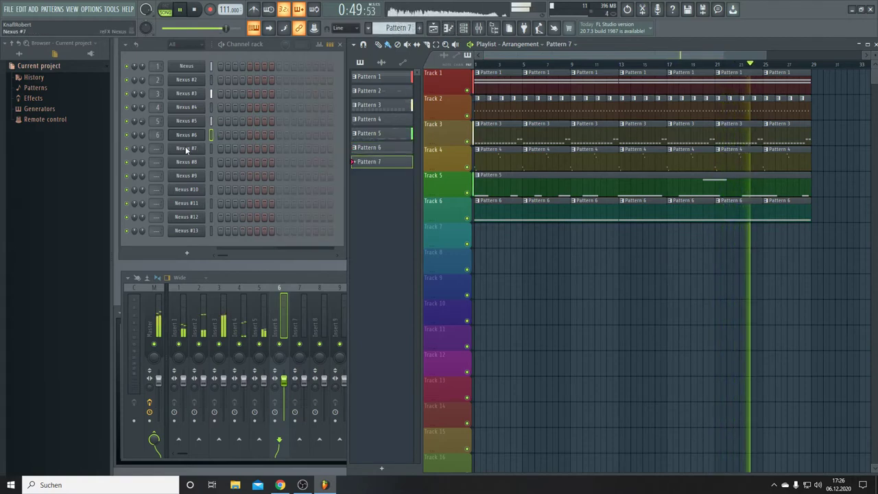
click(186, 149)
scroll(157, 148, up, 6)
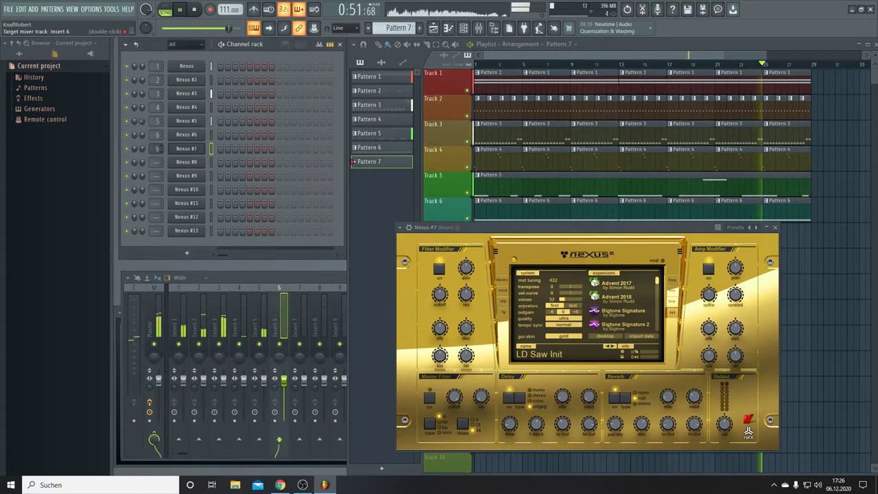
scroll(157, 148, up, 1)
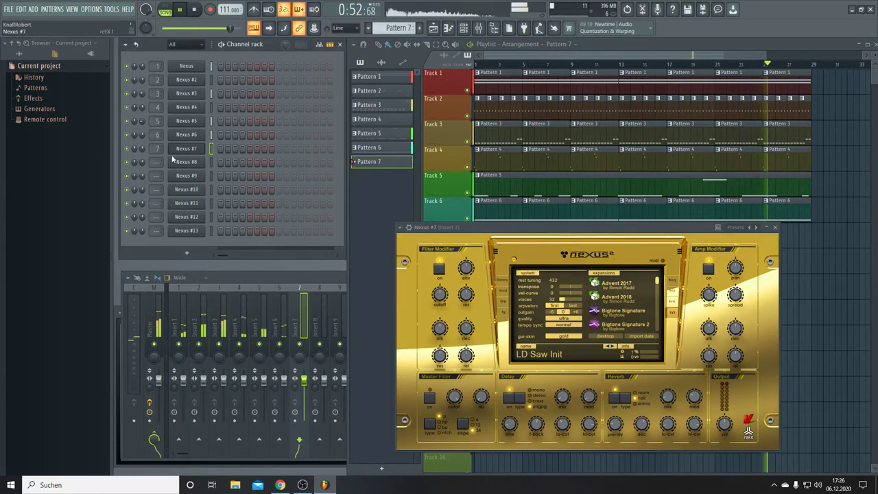
Load the preset LP Bodhran Loops from the XP Hlw Prcn Lps category into Nexus #7.
click(502, 281)
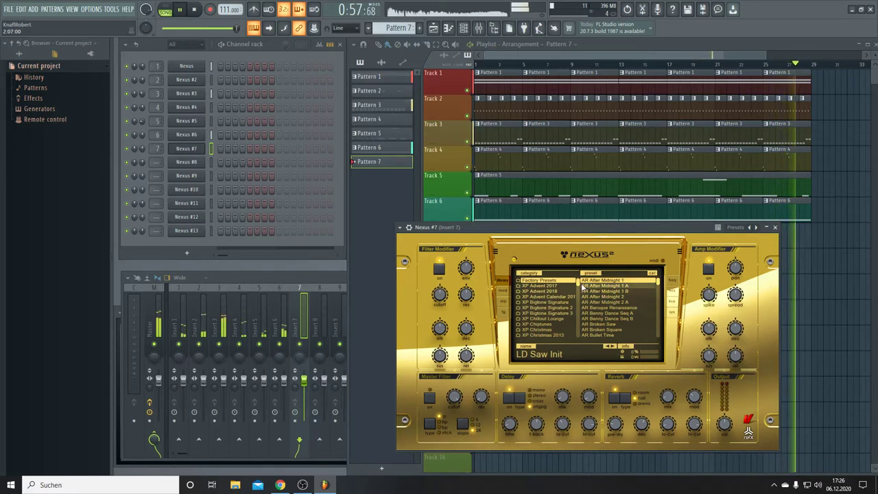
scroll(580, 298, down, 5)
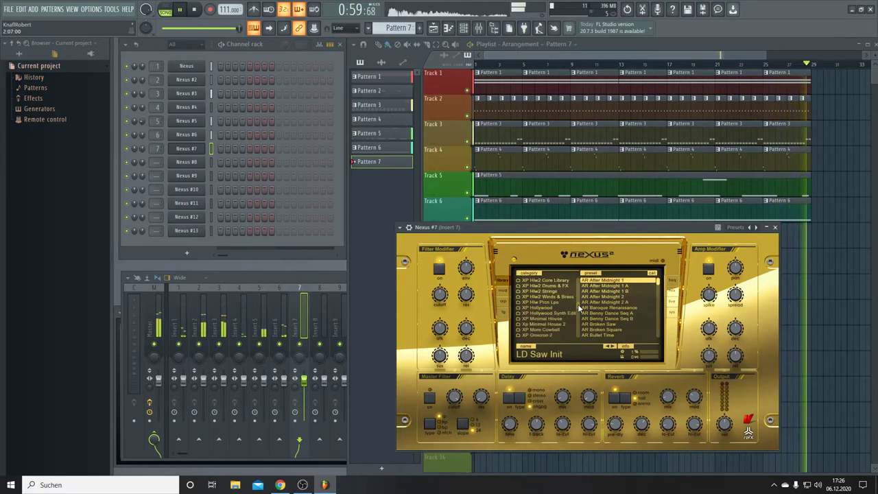
click(557, 302)
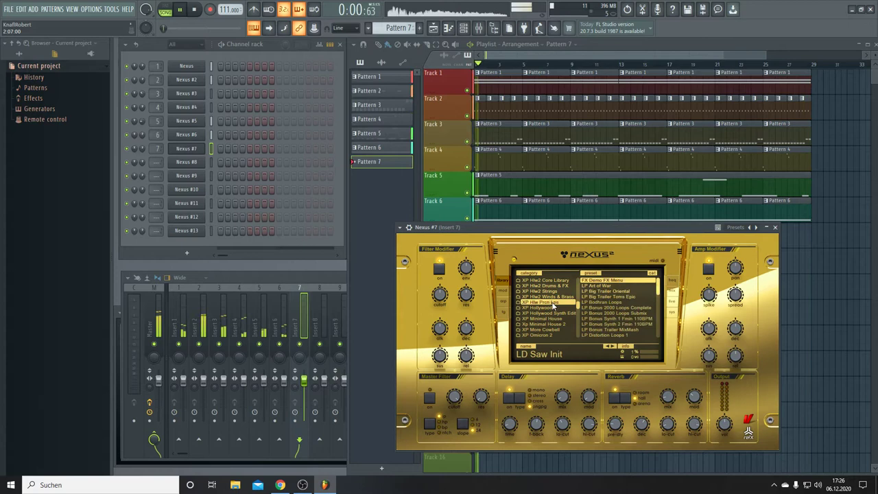
click(624, 302)
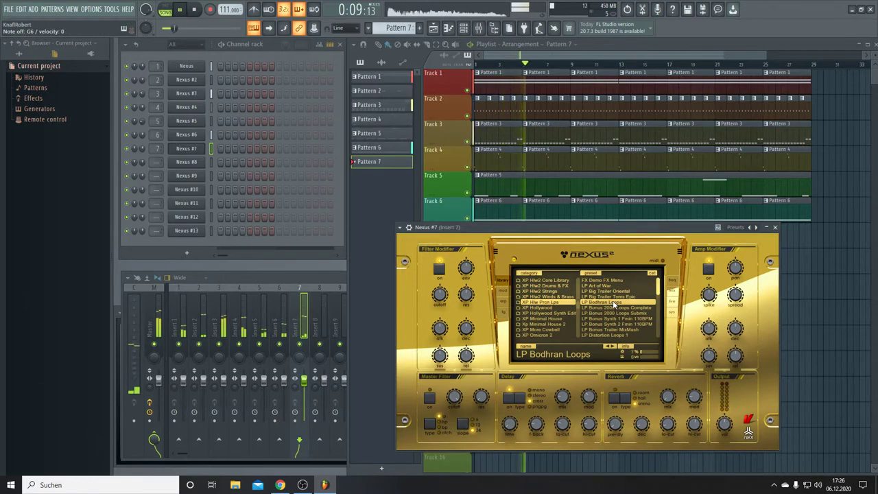
Draw four-bar notes on C7, C#7 and D7 in the Nexus #7 piano roll and lower their velocity to about 34%.
right_click(184, 152)
click(218, 149)
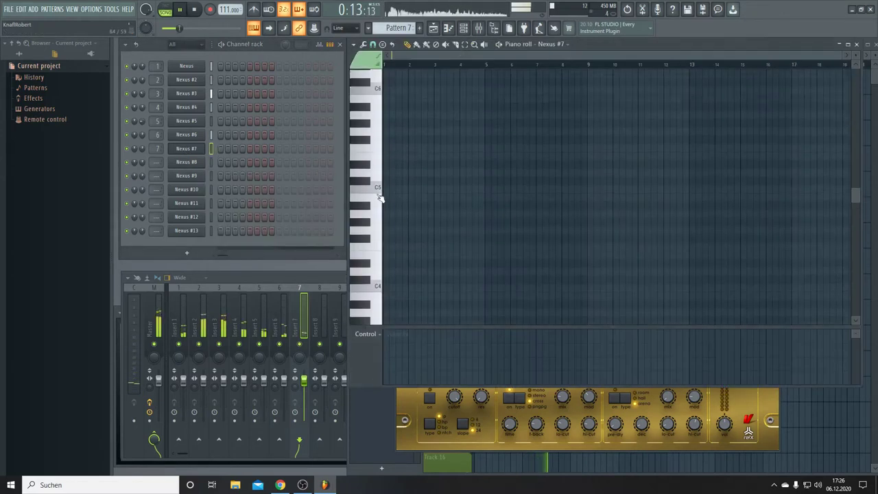
scroll(381, 198, up, 2)
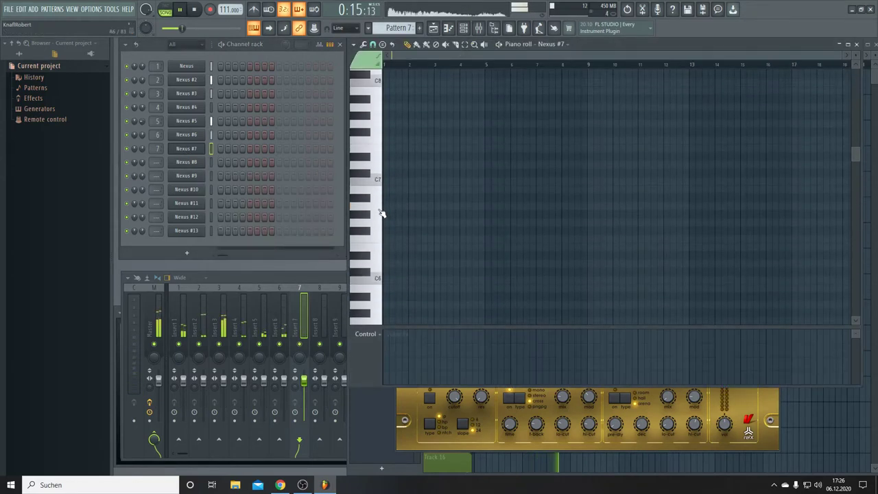
click(377, 209)
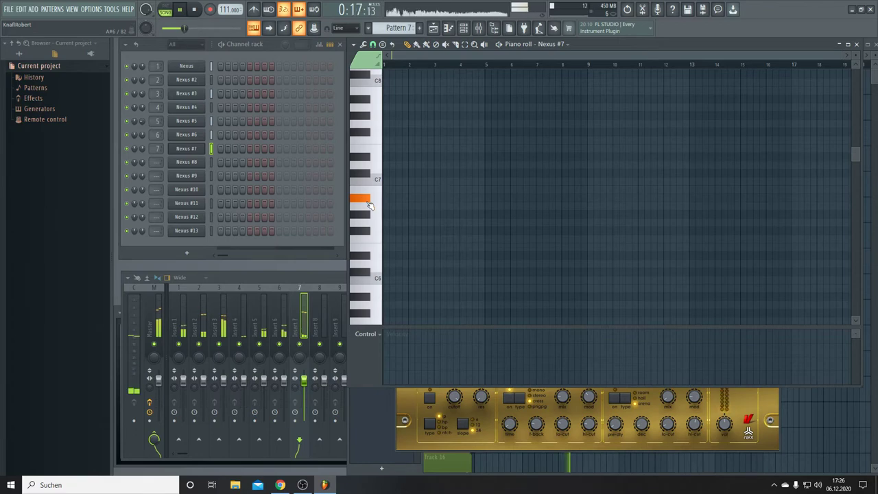
click(384, 166)
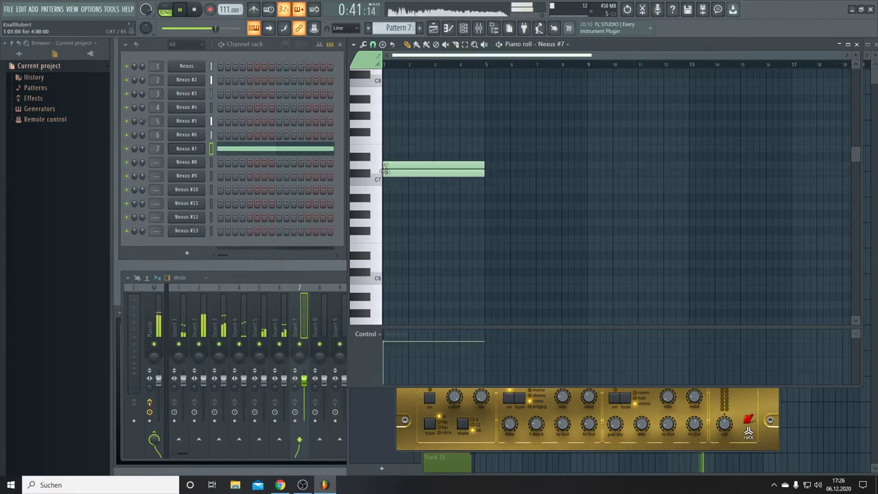
click(386, 181)
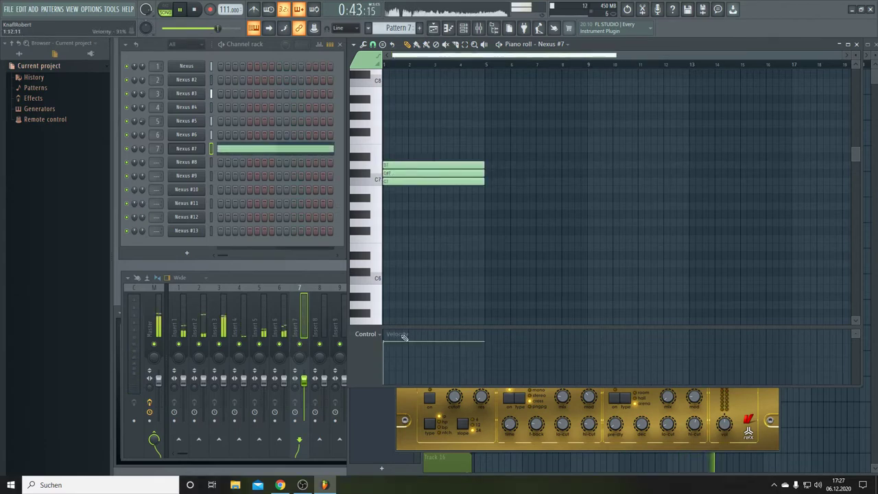
click(397, 364)
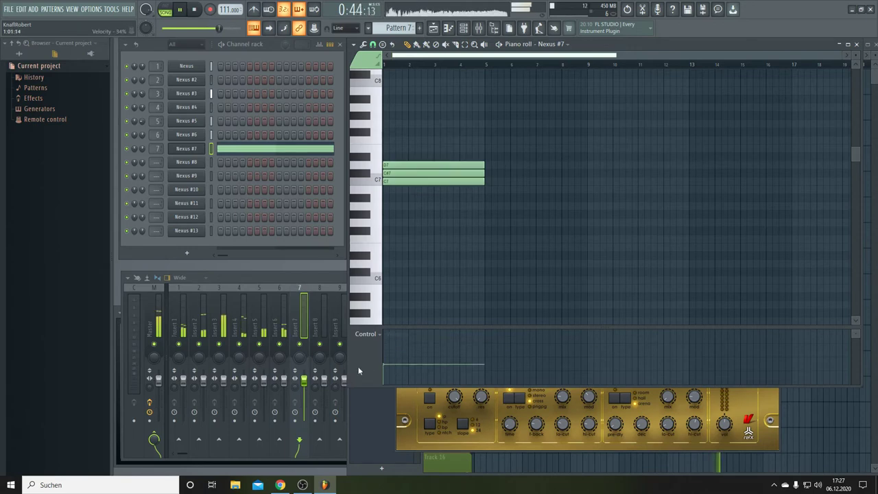
Fill Track 7 of the playlist with Pattern 7 clips from bar 1 up to bar 29.
click(434, 28)
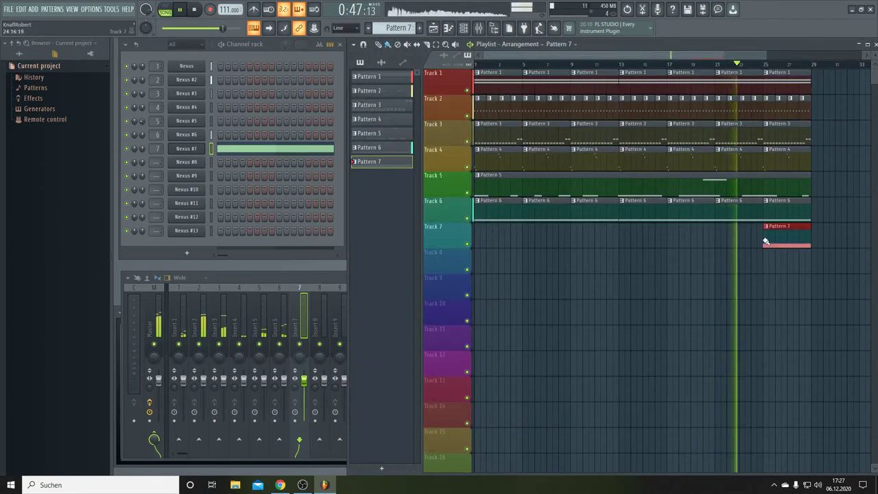
drag(766, 242, 459, 245)
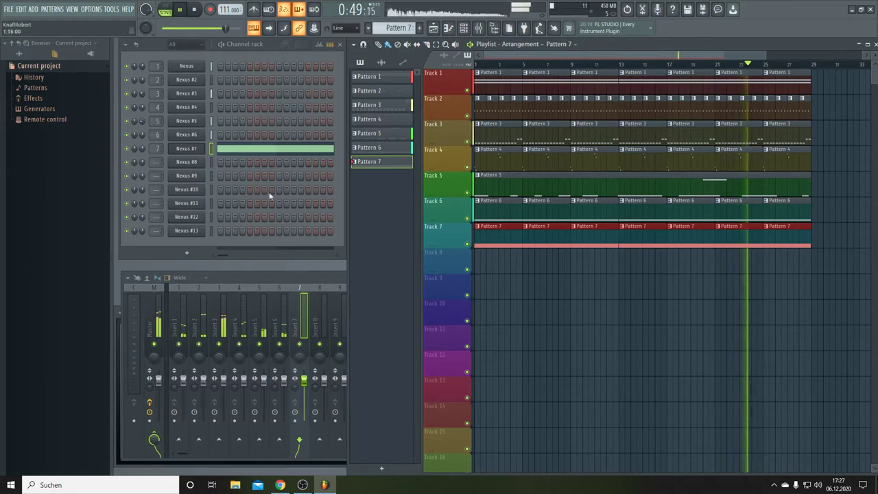
Lower the output volume of Nexus #7 to 51.
click(186, 148)
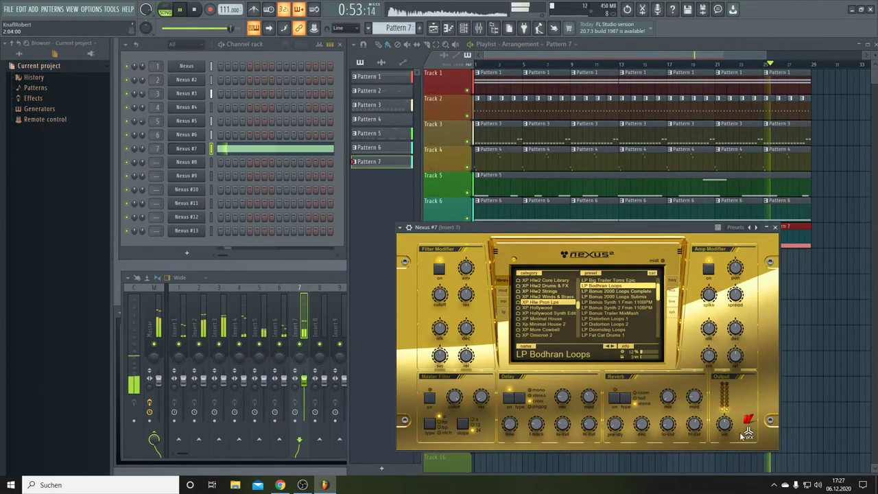
mouse_move(726, 426)
scroll(726, 425, down, 4)
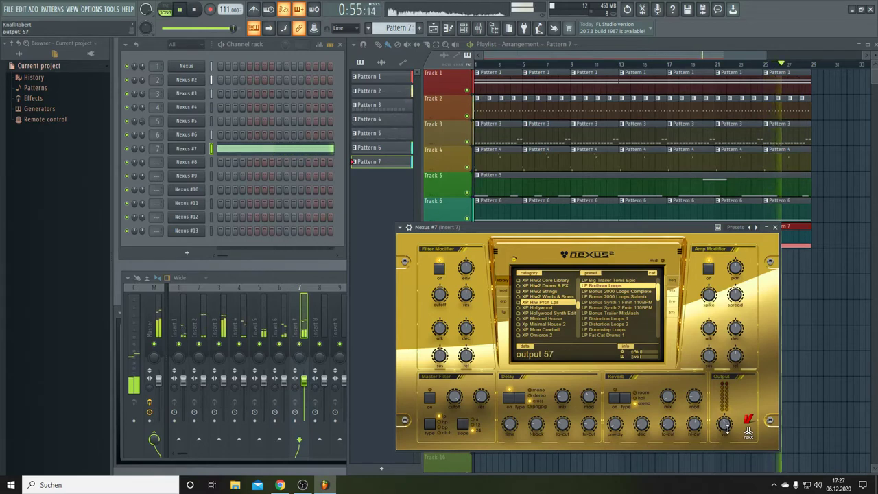
scroll(725, 427, down, 5)
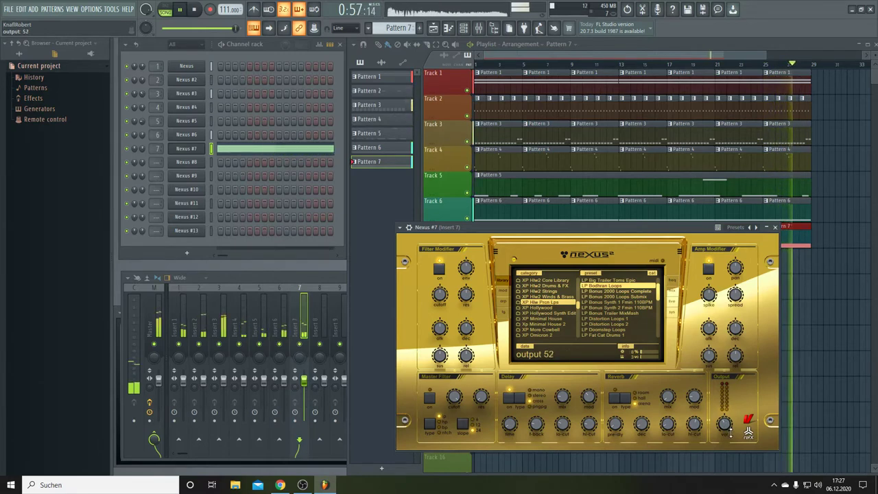
scroll(729, 431, down, 1)
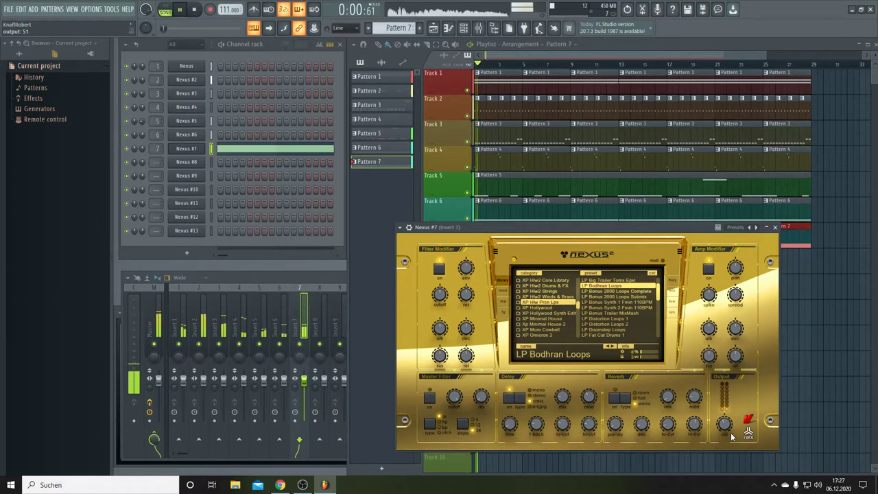
Delete the Pattern 2 clips on Track 2 between bars 5 and 9.
click(539, 51)
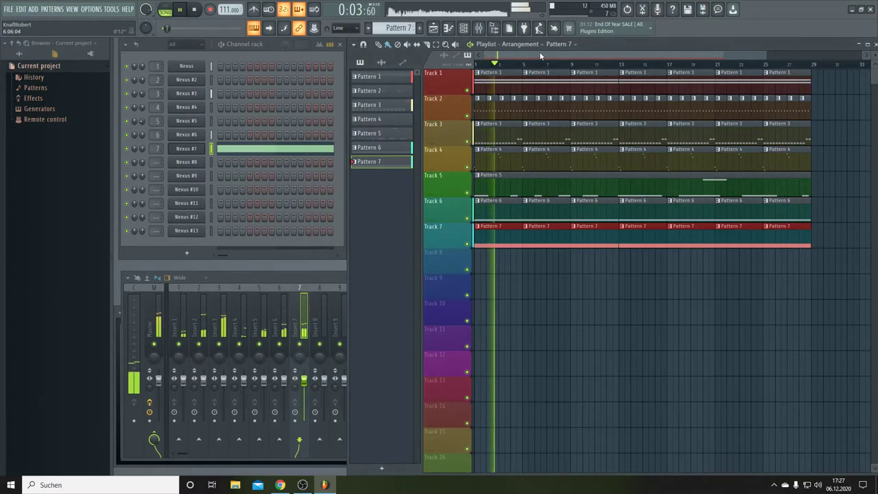
right_click(532, 104)
right_click(551, 109)
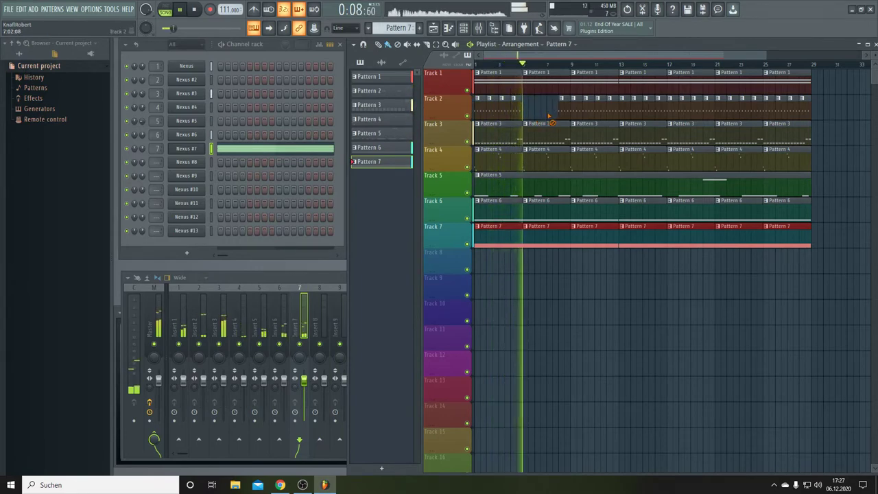
right_click(561, 108)
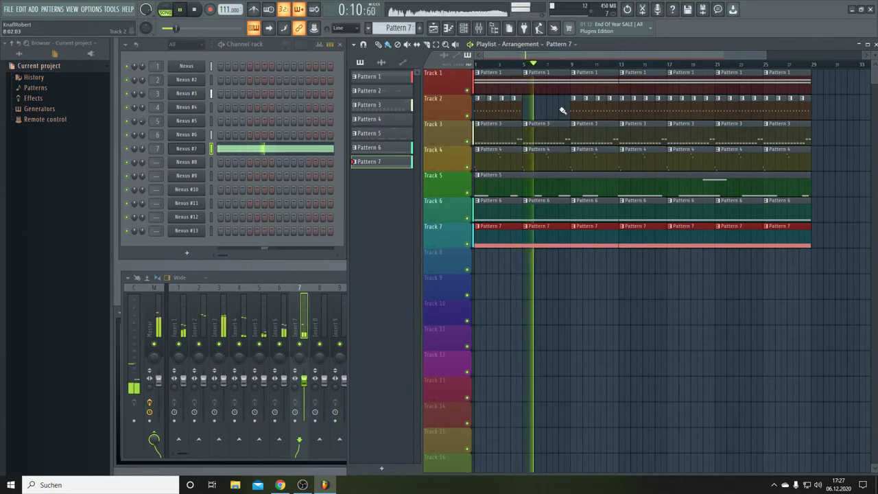
Delete the clips on Tracks 2, 3, 4, 6 and 7 between bars 9 and 13.
right_click(569, 110)
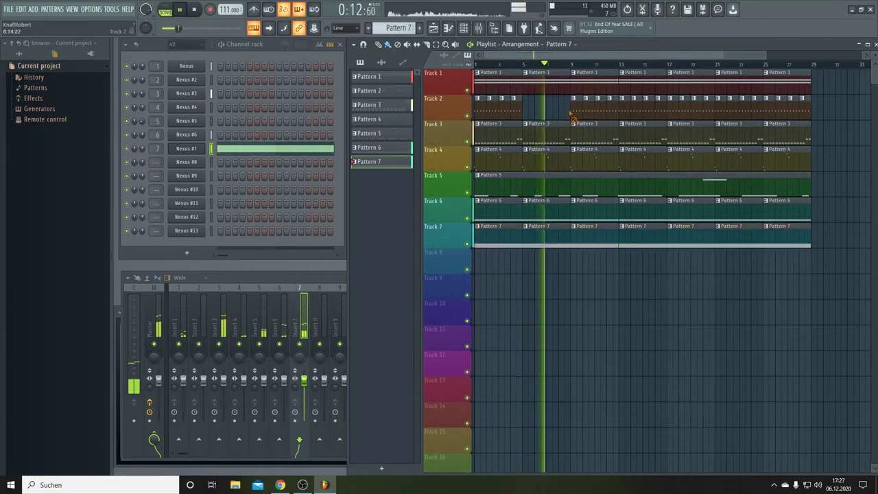
right_click(609, 111)
right_click(594, 133)
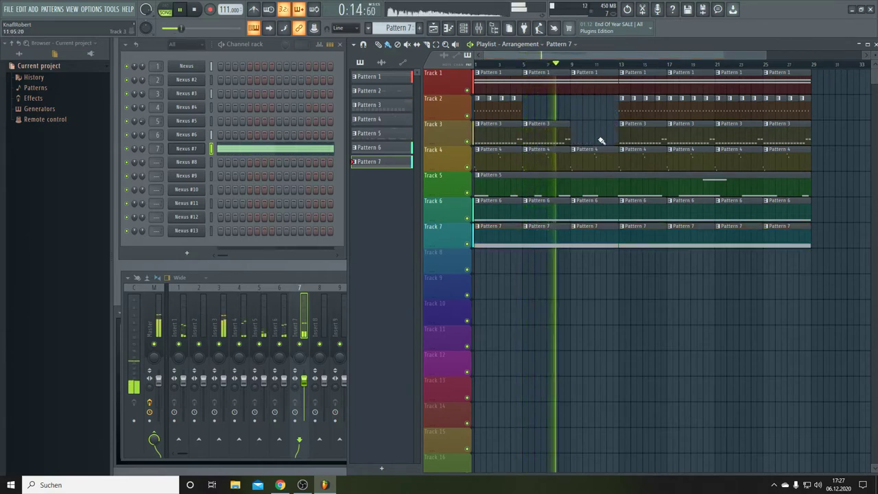
right_click(594, 159)
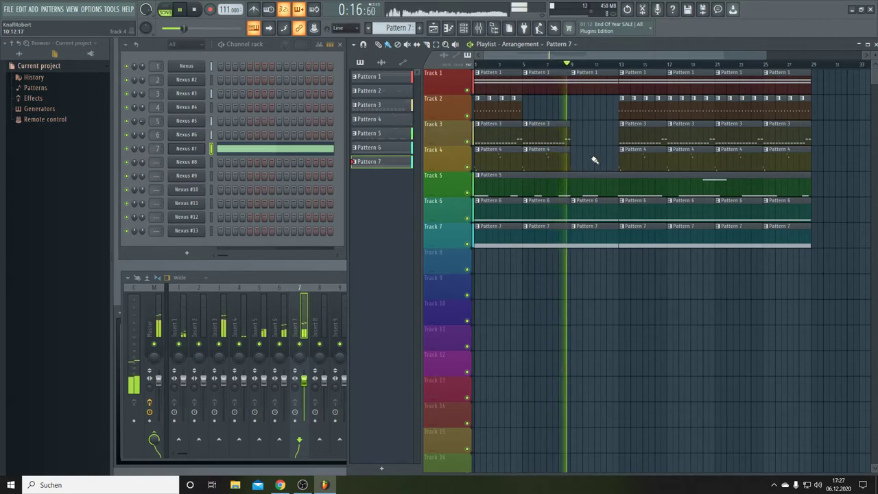
right_click(596, 210)
right_click(598, 226)
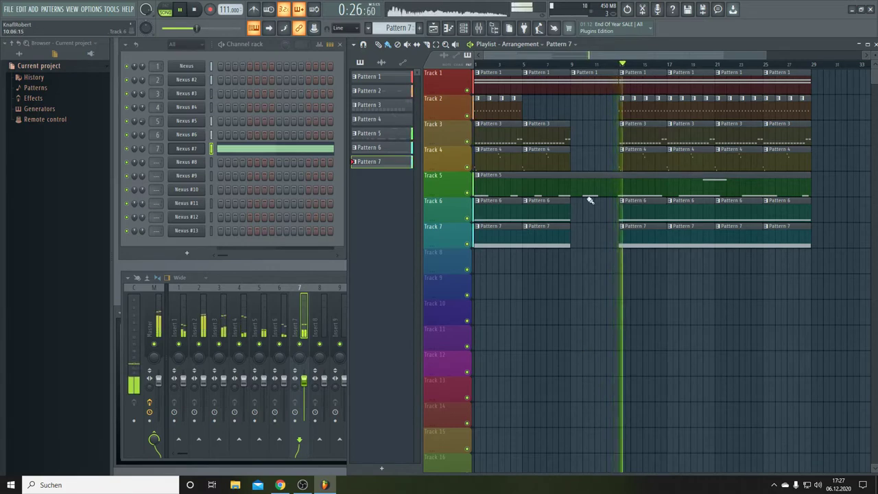
Refill Track 2 from bar 5 to 13 and Tracks 3, 4, 6 and 7 from bar 9 to 13 with their matching pattern clips.
drag(618, 111, 494, 108)
click(621, 138)
drag(614, 140, 568, 138)
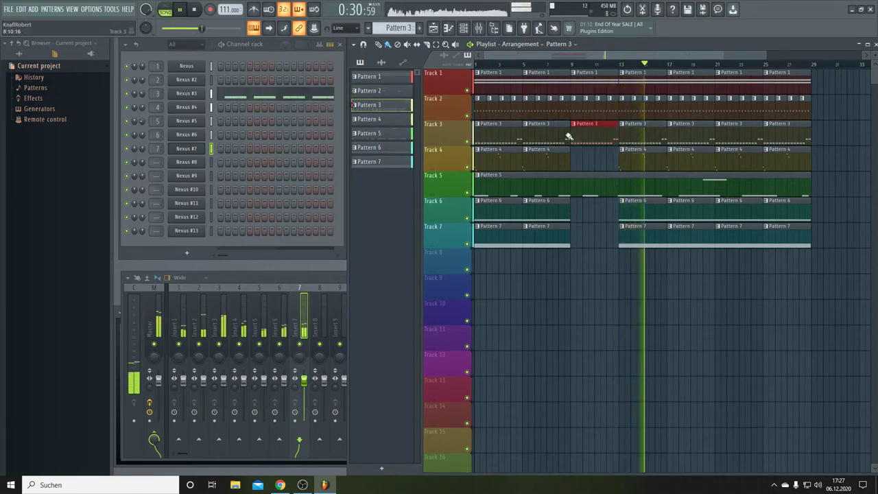
click(621, 156)
drag(625, 157, 570, 163)
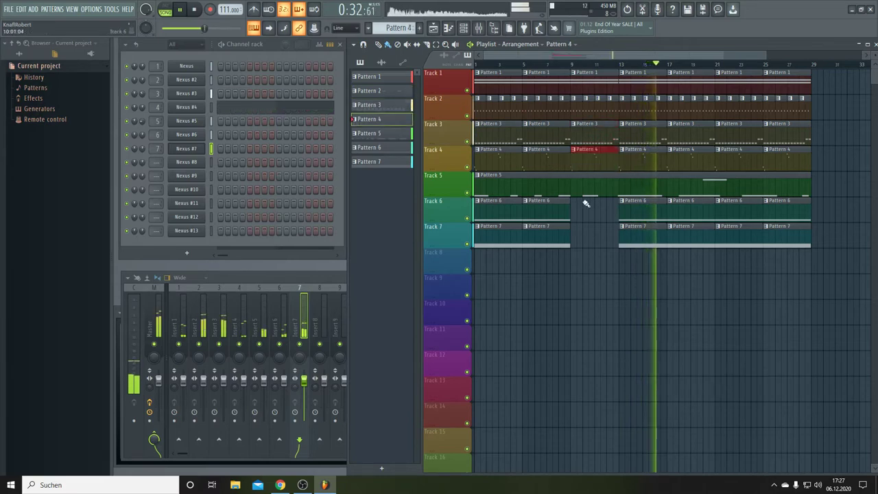
click(634, 215)
drag(592, 216, 574, 216)
click(624, 236)
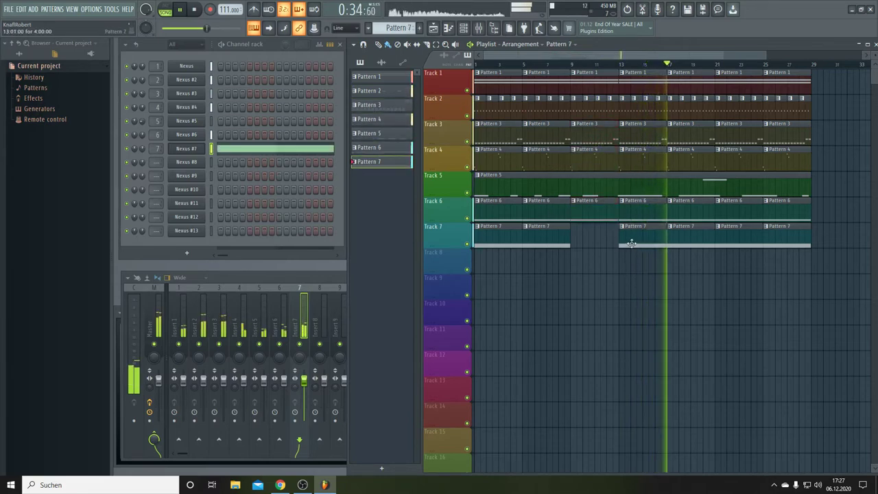
click(589, 241)
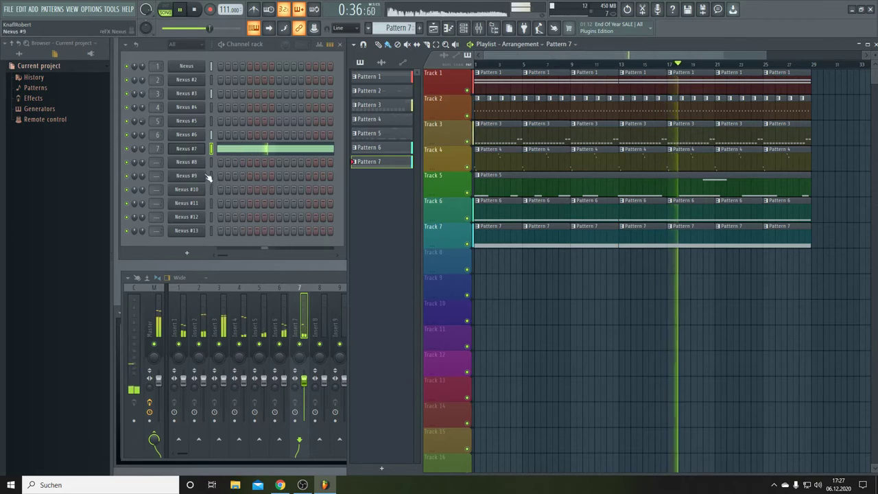
Create Pattern 8, route Nexus #8 to mixer track 8 and open its plugin.
key(F4)
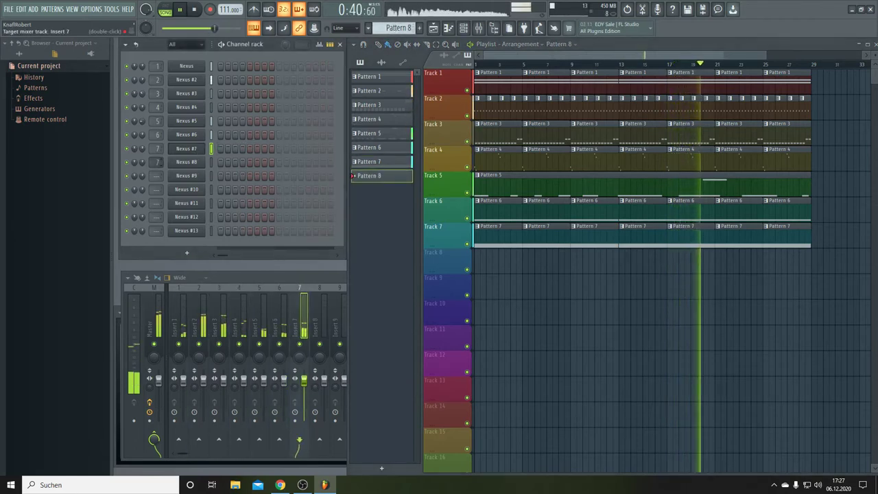
scroll(157, 162, up, 8)
click(195, 162)
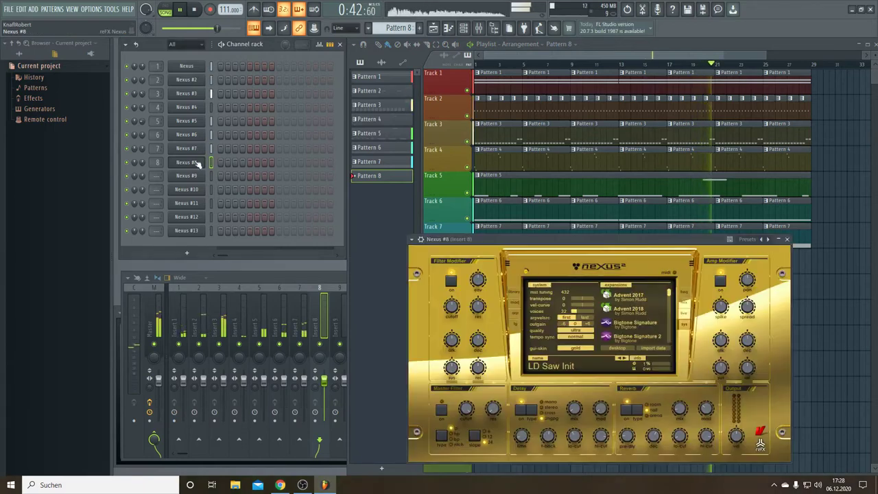
Load the DL Hihat Line Closed 6 preset from the XP Drums Loops category in Nexus #8.
click(516, 293)
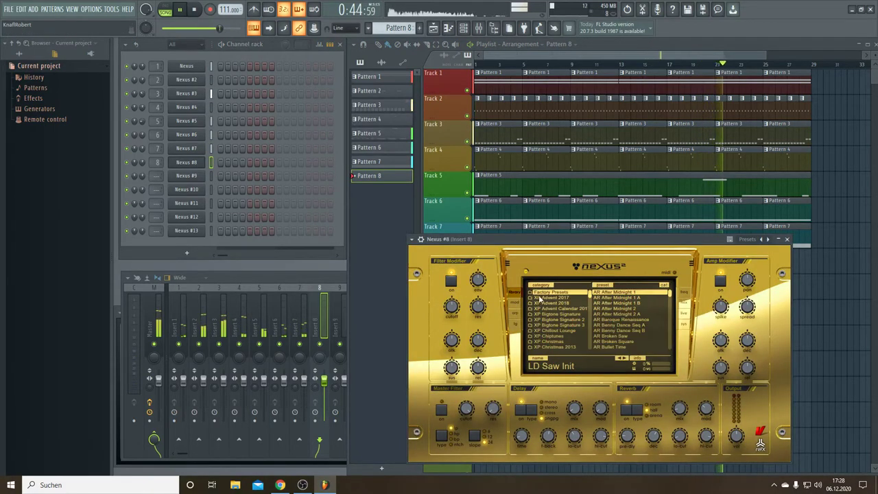
drag(590, 296, 589, 306)
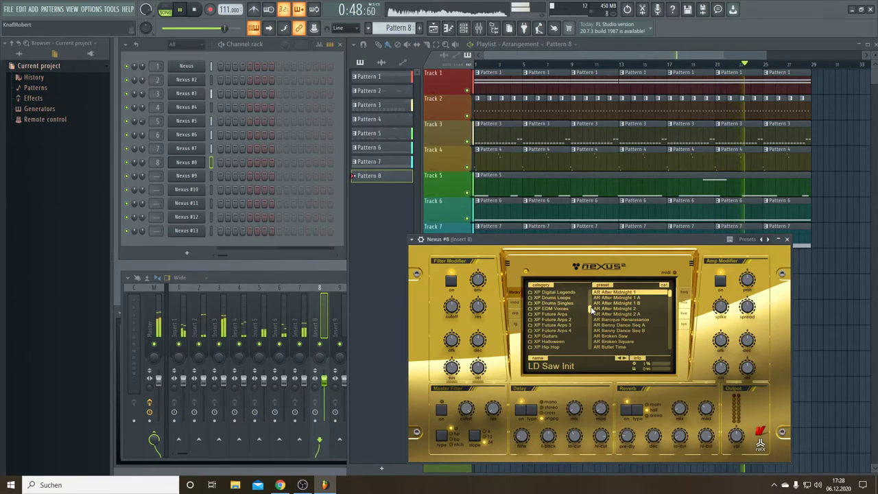
click(558, 298)
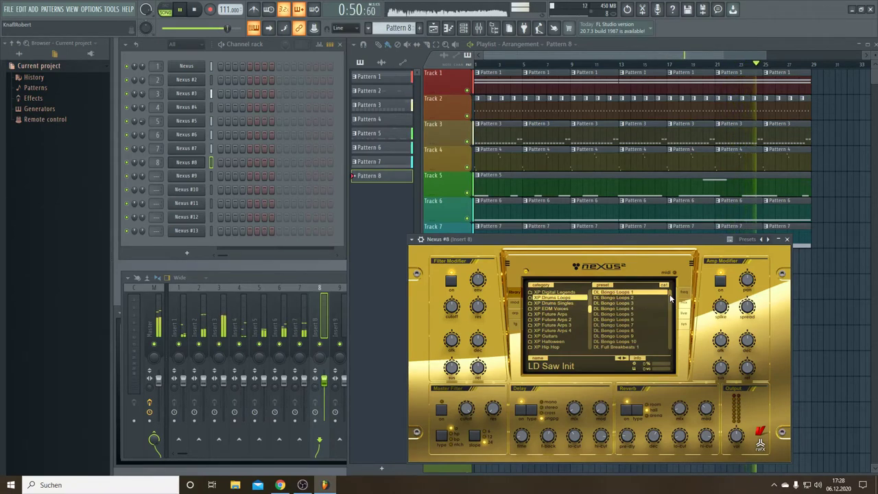
drag(668, 313, 670, 331)
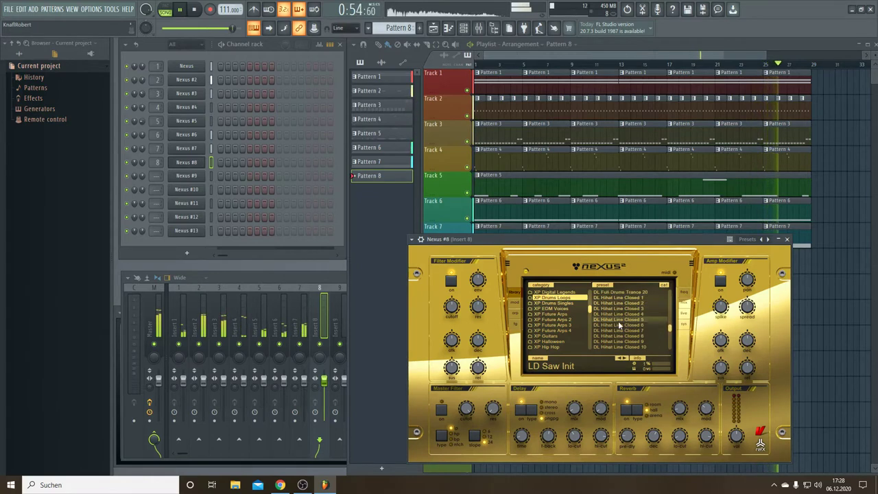
click(617, 326)
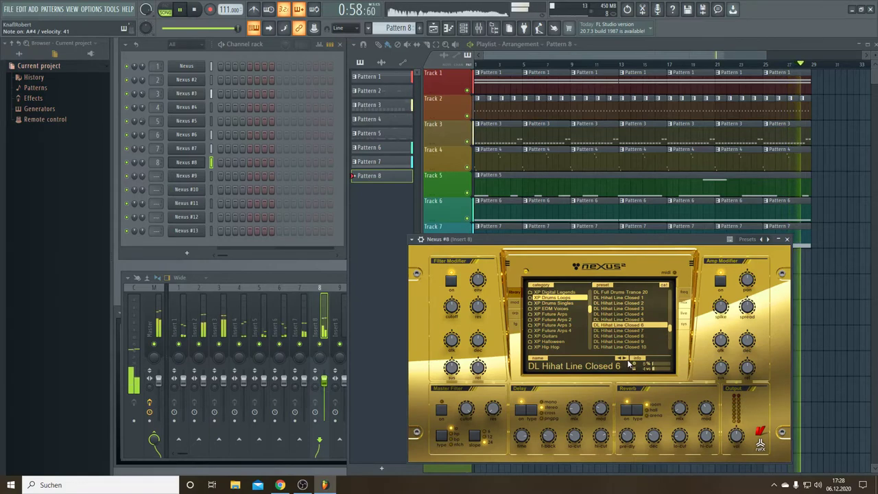
Audition the presets DL Hihat Line Closed 7 to 11, settle on number 10 and adjust the output volume of Nexus #8.
click(617, 330)
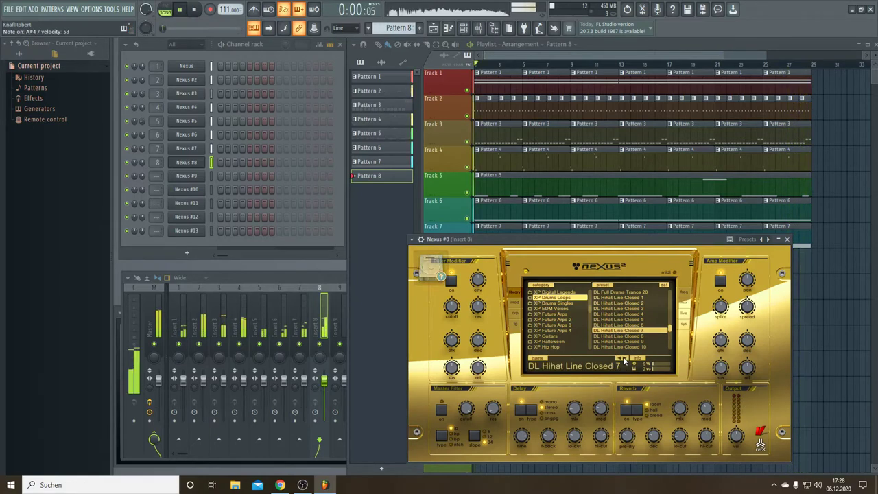
click(623, 357)
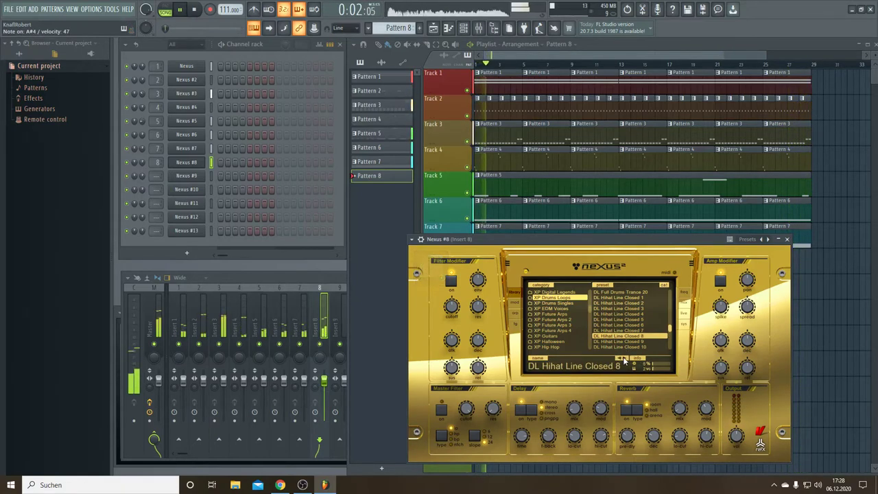
click(623, 357)
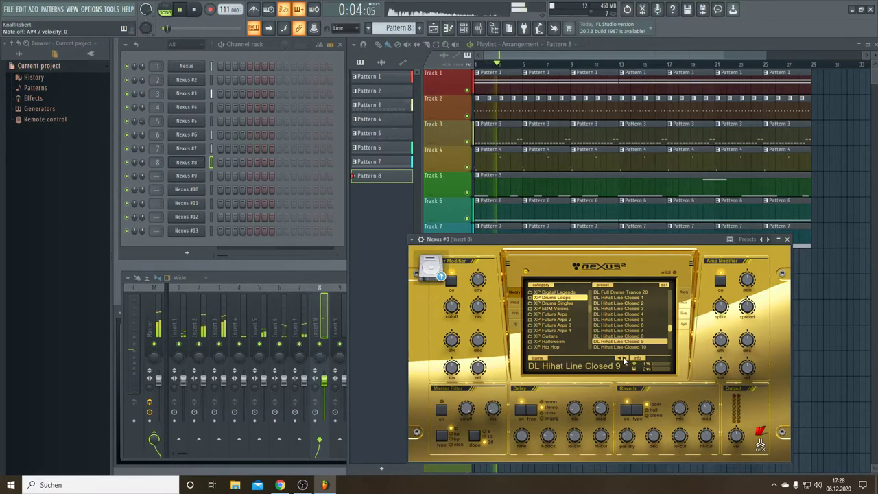
click(623, 358)
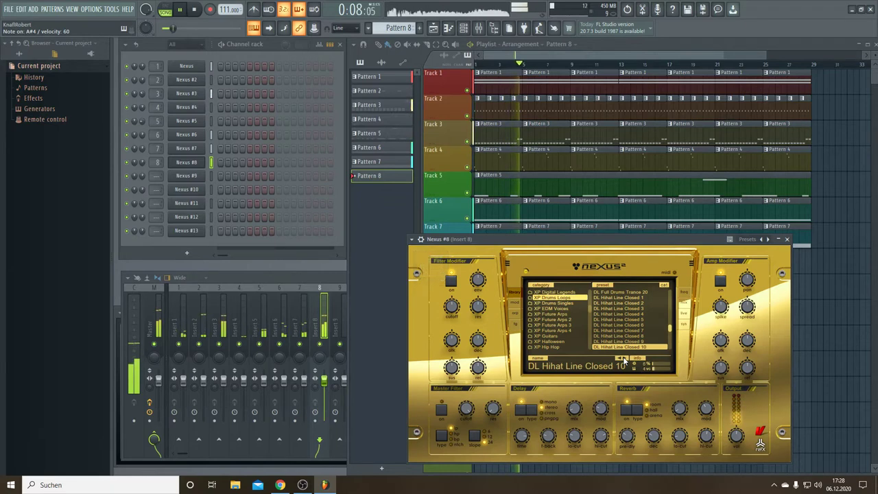
click(624, 357)
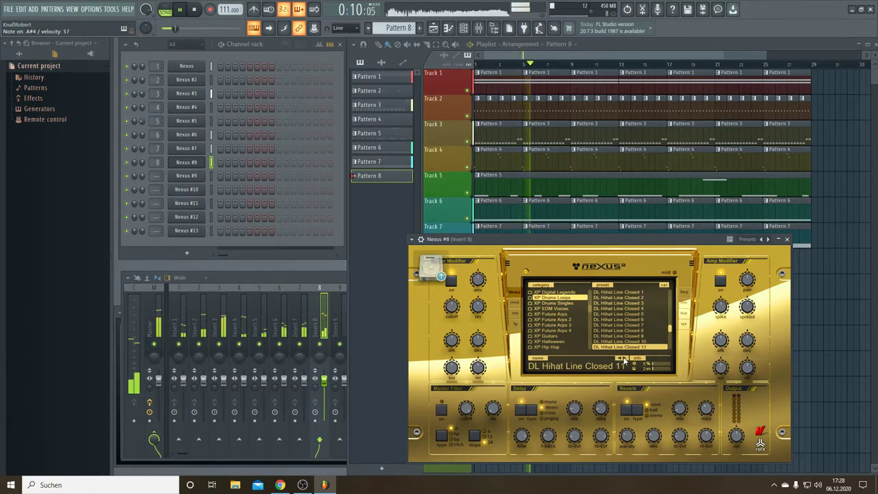
click(619, 357)
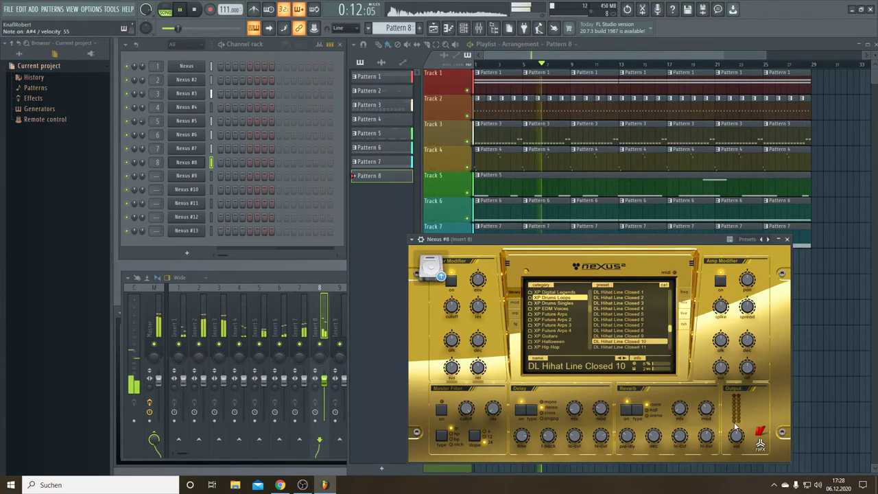
drag(736, 428, 736, 434)
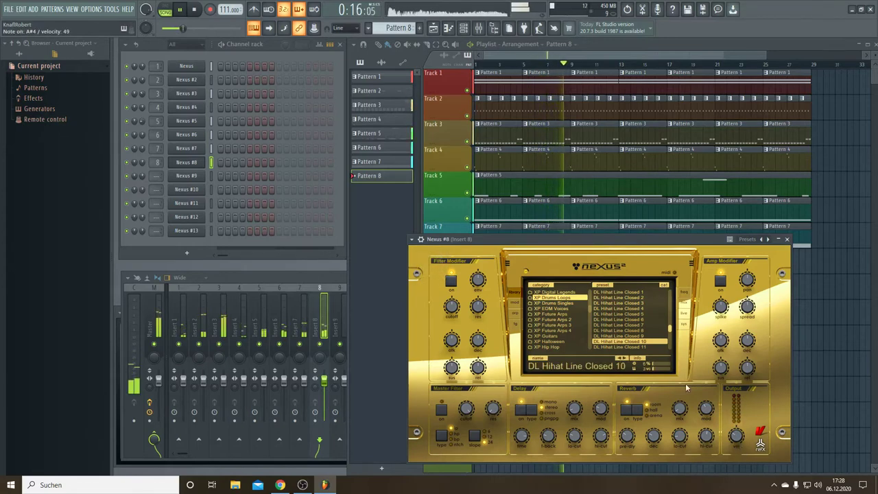
Draw a four-bar A#4 note in the Nexus #8 piano roll and fill Track 8 with Pattern 8 clips from bar 1 to 29.
right_click(189, 165)
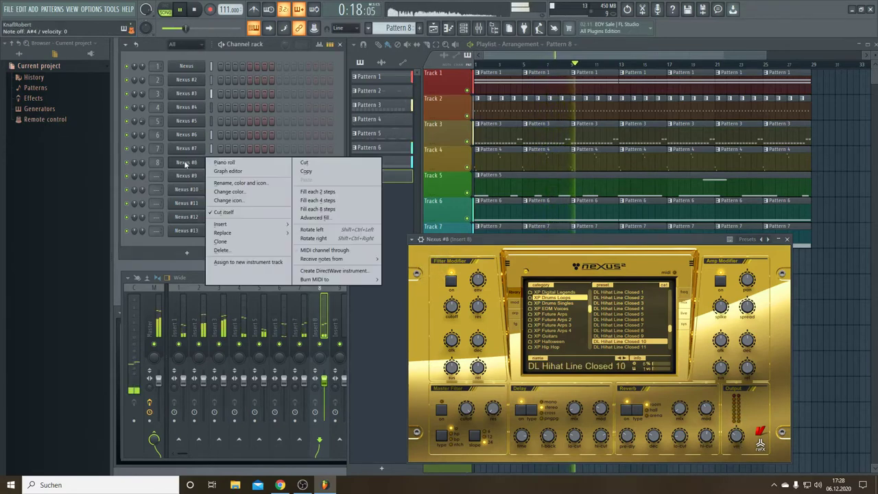
click(219, 164)
scroll(447, 224, down, 5)
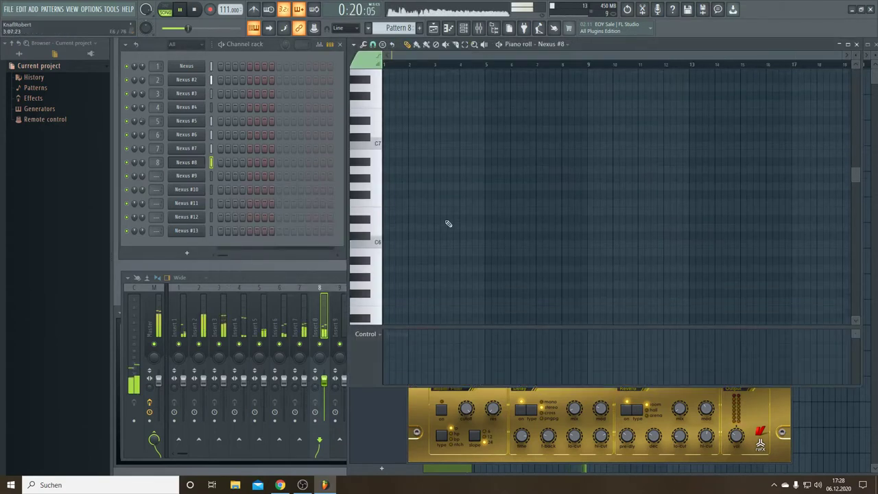
click(390, 247)
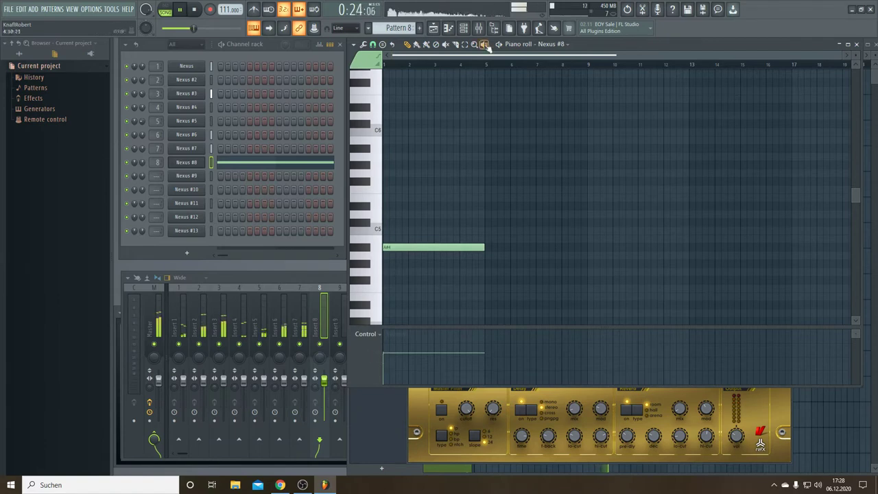
click(442, 25)
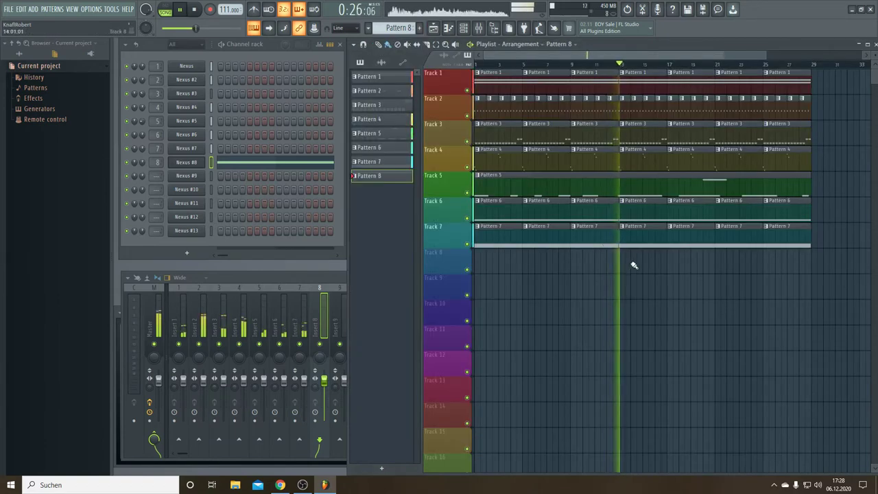
mouse_move(481, 266)
mouse_down()
mouse_move(784, 270)
mouse_move(766, 261)
mouse_move(725, 313)
mouse_move(699, 318)
mouse_up()
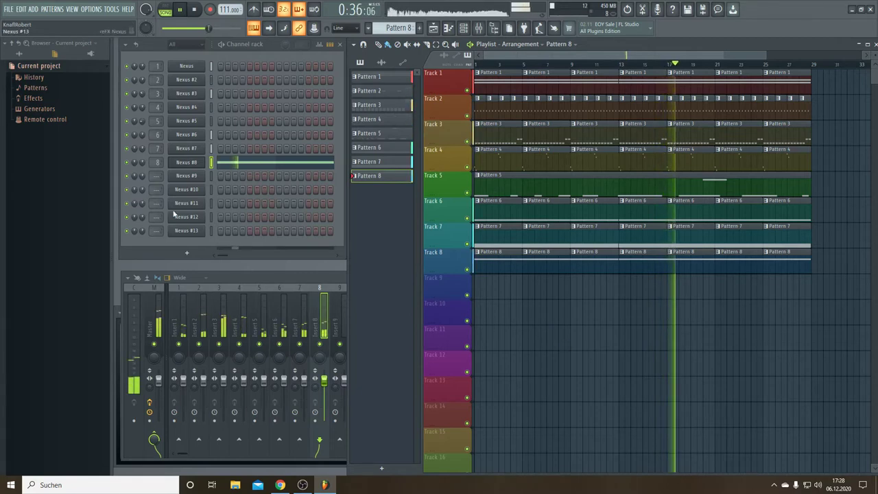
Audition the presets DL Hihat Line Closed 11 to 14 in Nexus #8 against the playing song, ending on number 14.
click(187, 162)
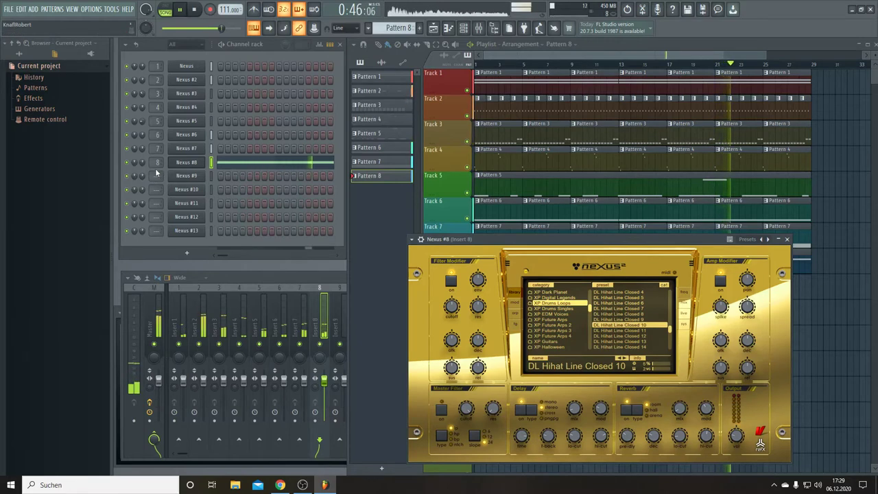
mouse_move(653, 436)
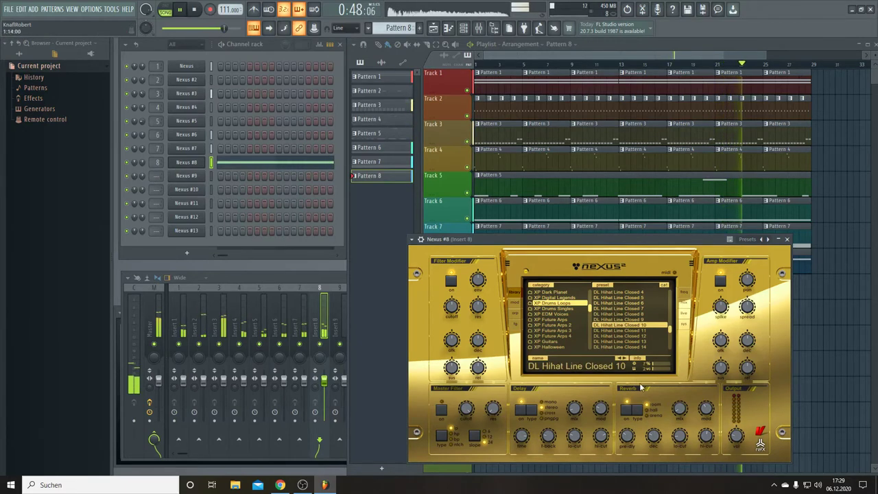
click(625, 359)
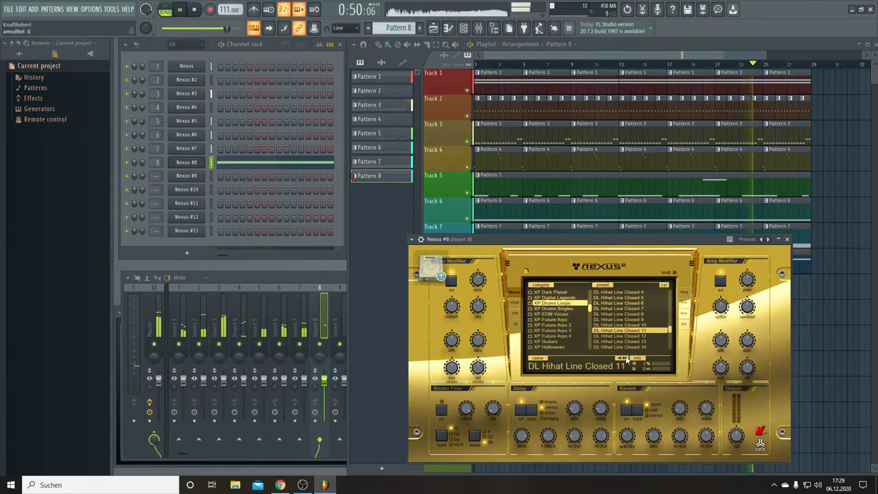
key(space)
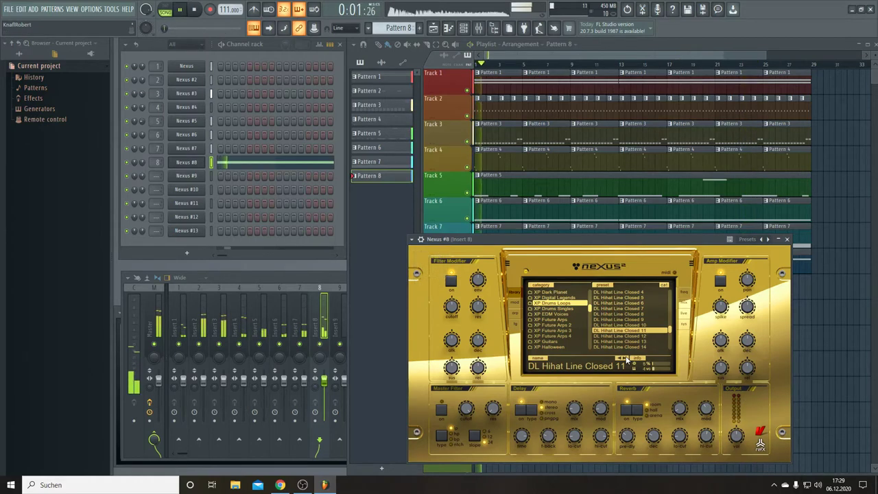
click(625, 359)
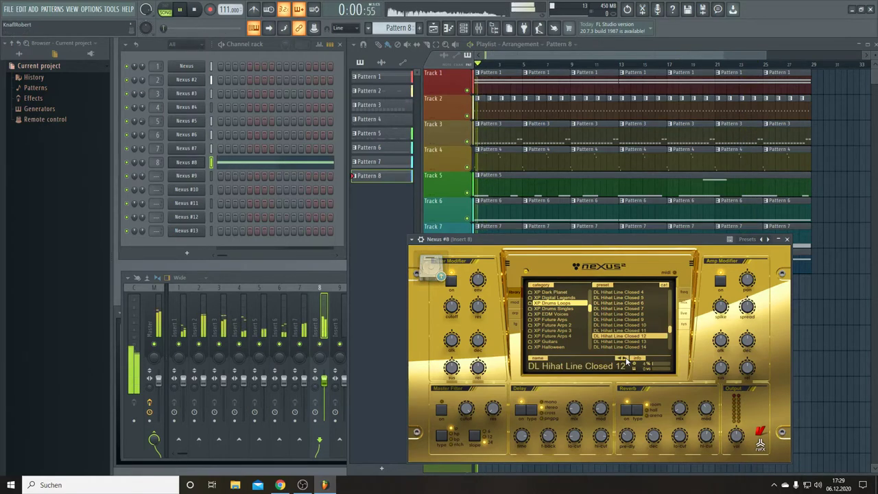
click(626, 359)
key(space)
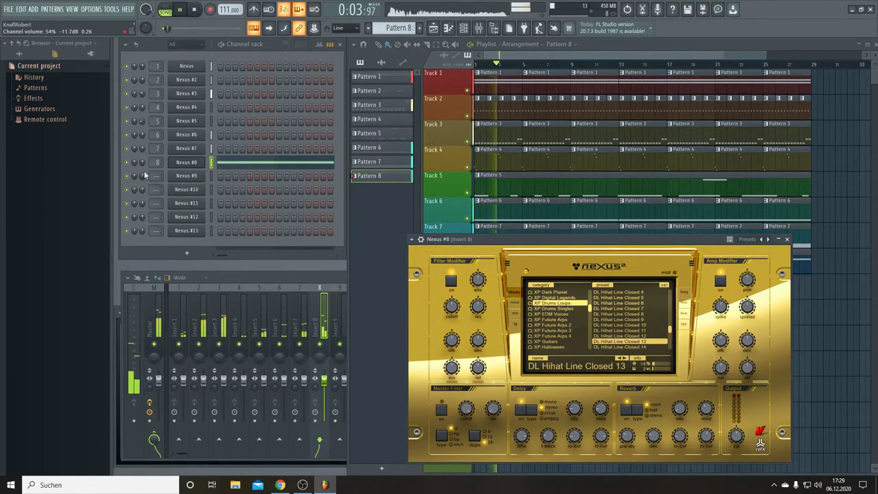
click(626, 359)
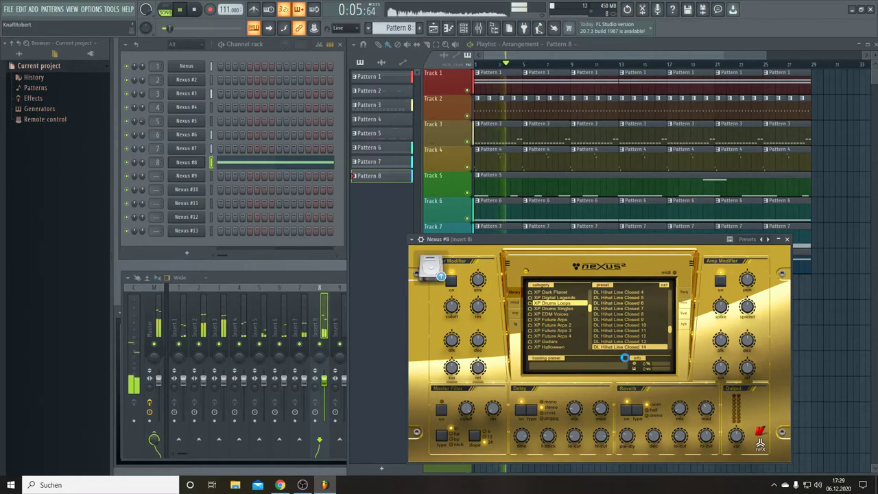
key(space)
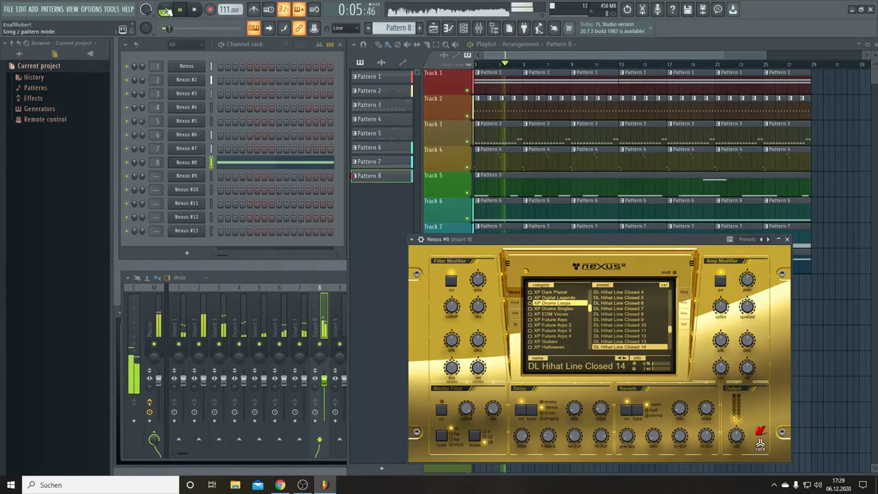
Duplicate all the clips on Tracks 1 to 8 from bars 1–29 so the copies follow from bar 29 to 57.
click(166, 9)
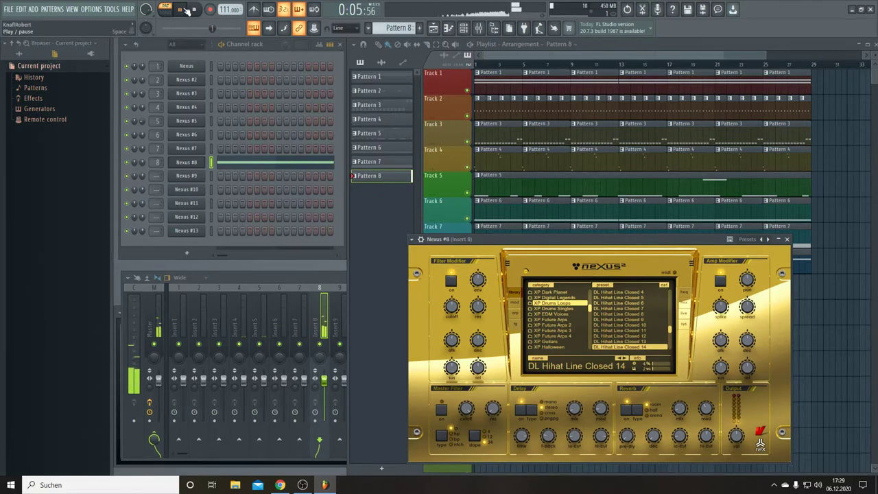
click(524, 57)
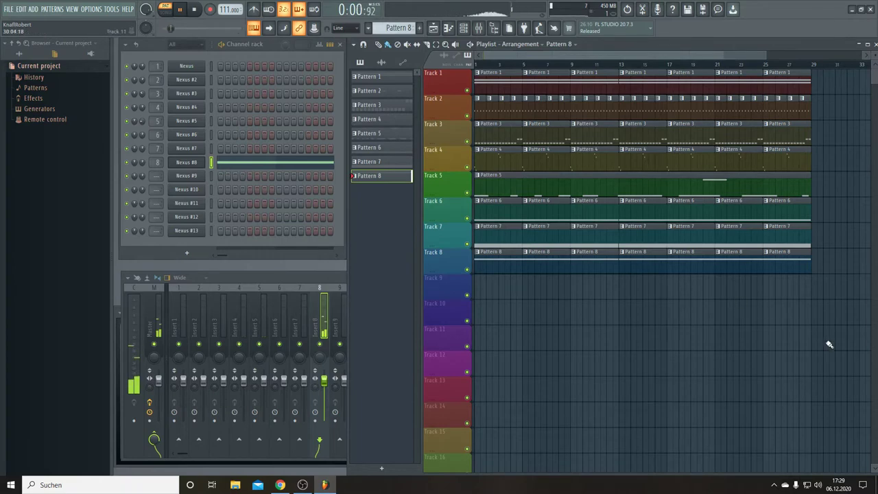
drag(829, 344, 473, 69)
key(ctrl+b)
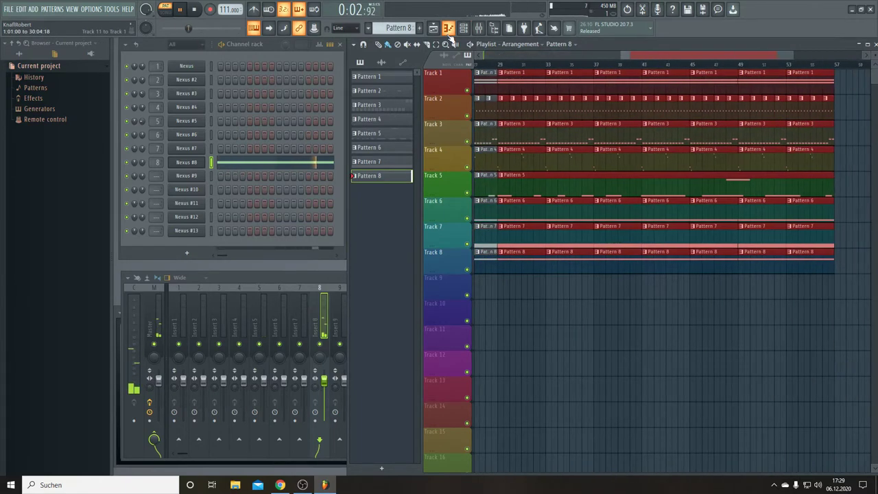
drag(661, 53, 425, 52)
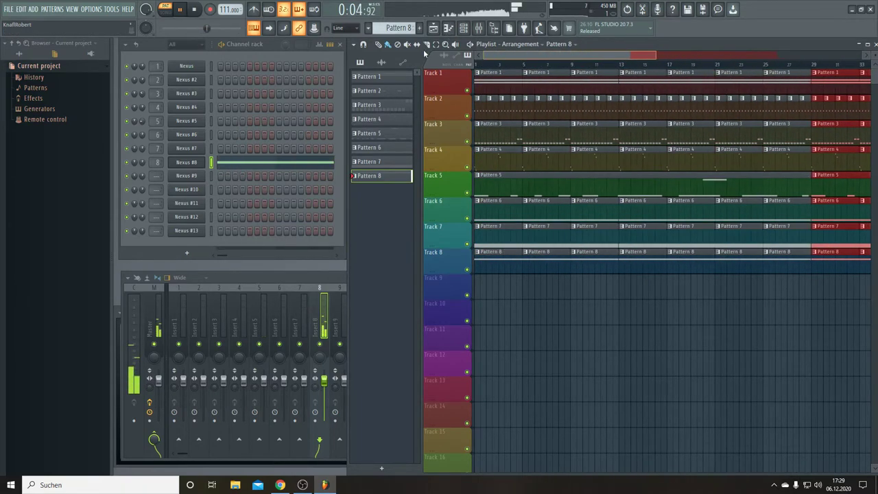
click(537, 323)
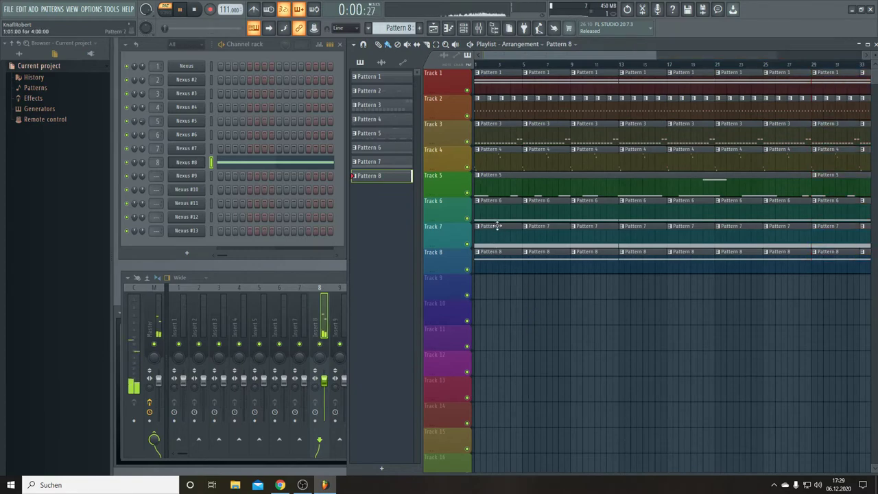
Thin the intro to Pattern 8: delete clips before bar 5 on Tracks 1, 3, 4, 7, bar 3 on Track 2, bar 9 on Track 6, bar 29 on Track 5.
right_click(498, 179)
right_click(496, 226)
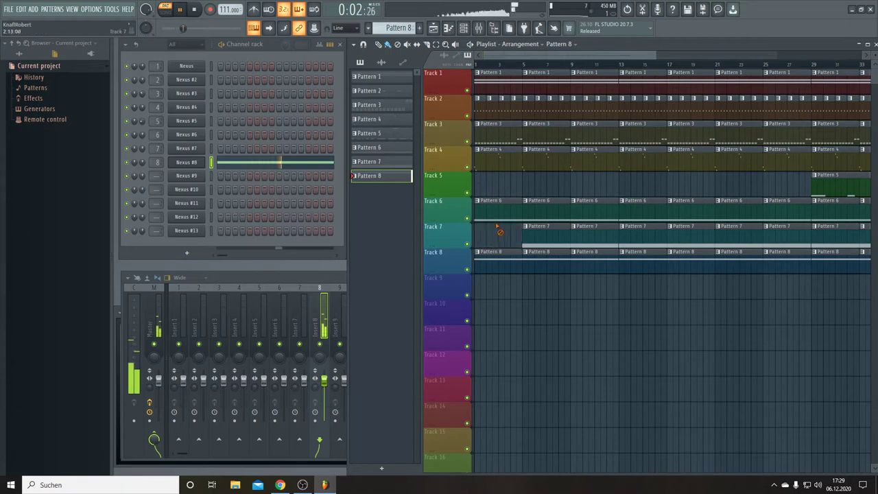
right_click(483, 79)
right_click(481, 103)
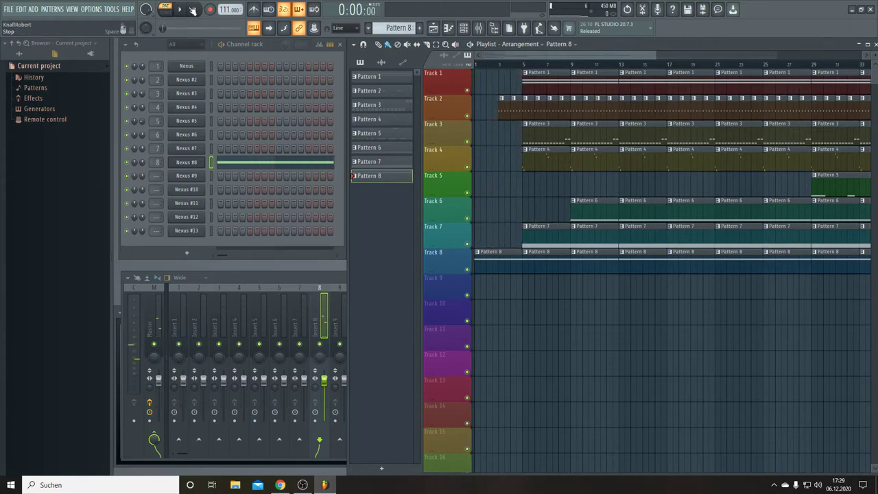
While the song plays, delete early clips so Track 4 enters at bar 9, Track 1 at bar 13 and Tracks 2 and 3 at bar 17.
key(space)
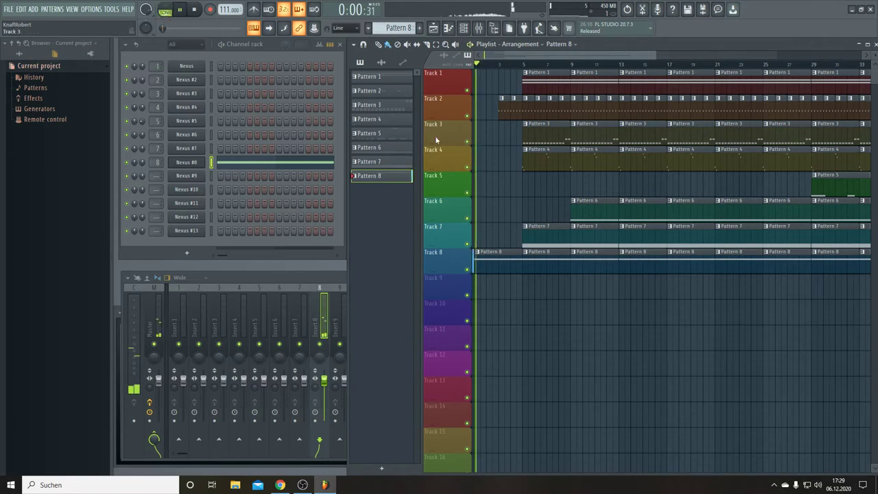
right_click(525, 149)
right_click(528, 130)
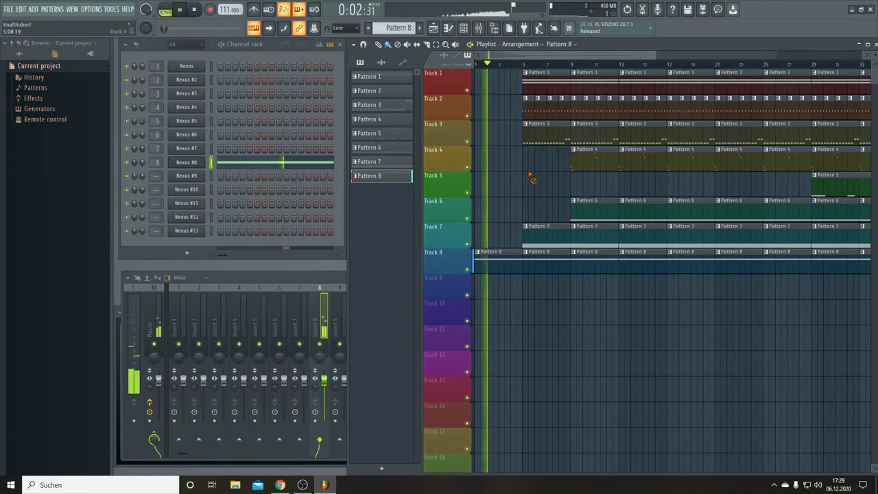
right_click(532, 78)
right_click(533, 103)
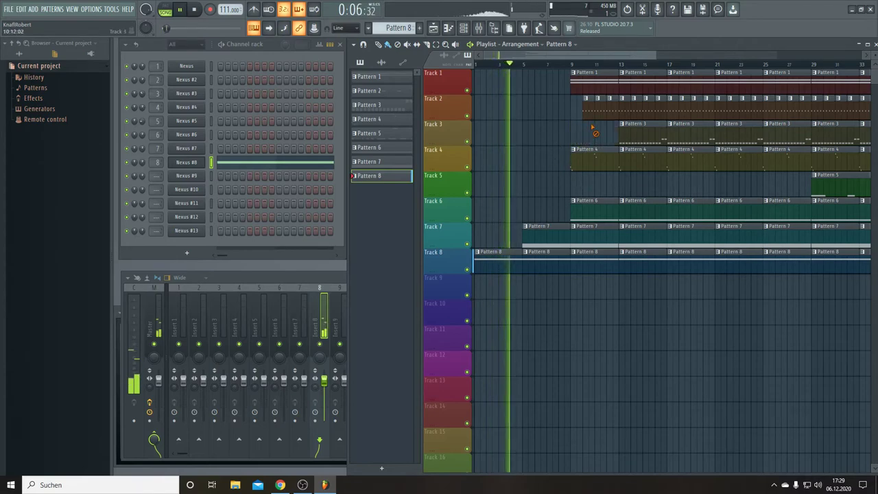
right_click(583, 130)
right_click(589, 103)
right_click(597, 79)
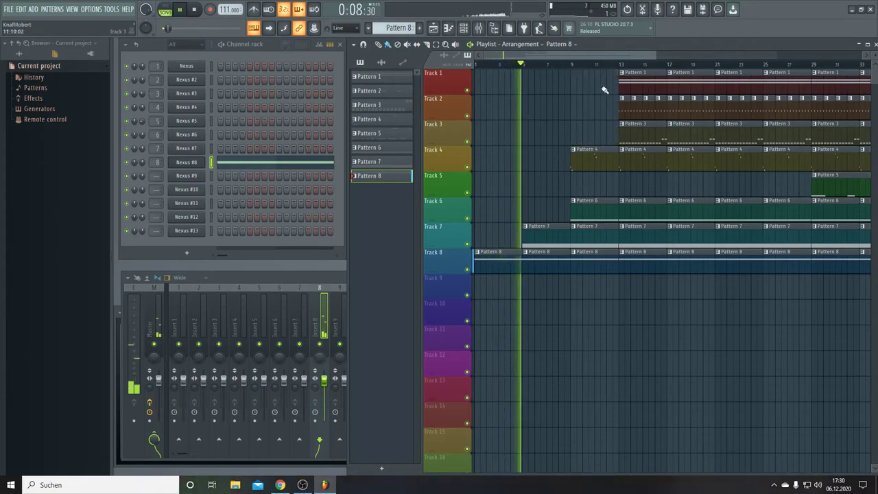
right_click(641, 103)
right_click(646, 132)
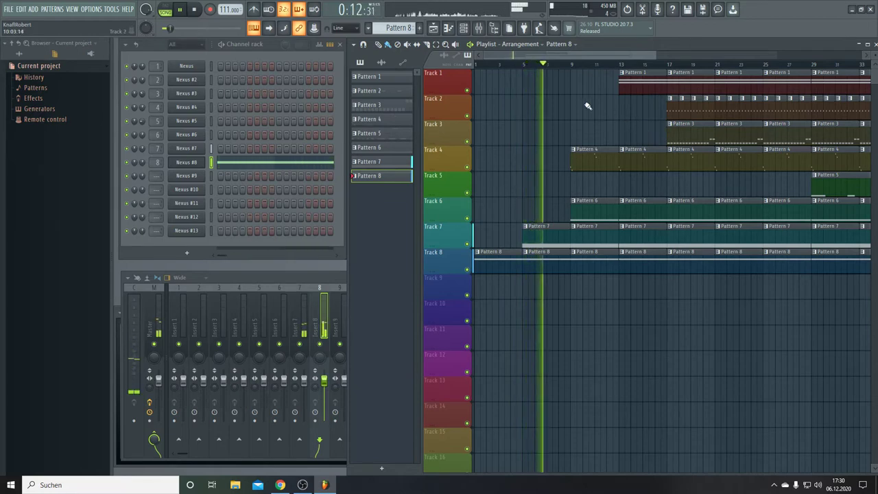
Delete the Pattern 4 clips from bar 13 to 29 on Track 4 and place a short Pattern 4 clip at bar 16.
drag(569, 55, 607, 55)
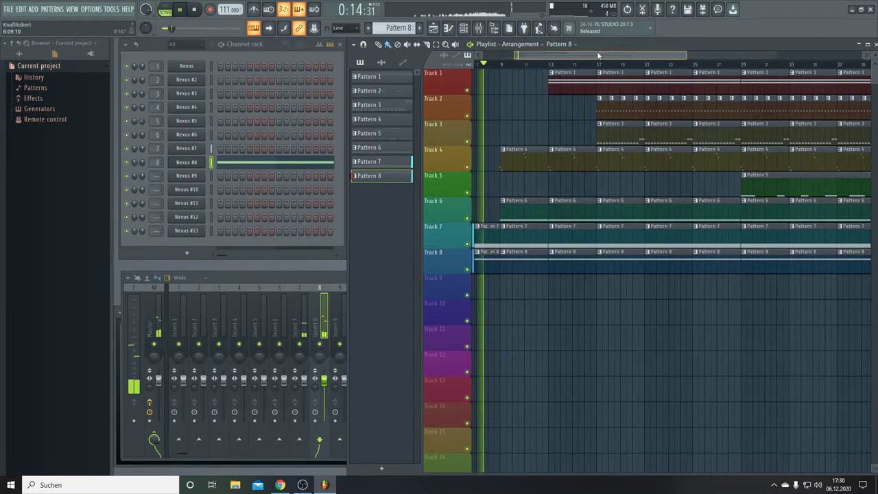
right_click(613, 162)
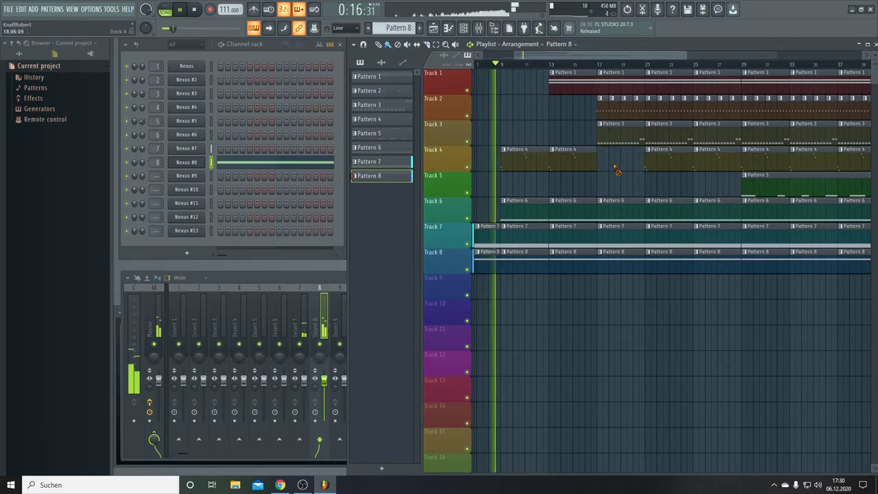
right_click(669, 162)
right_click(711, 162)
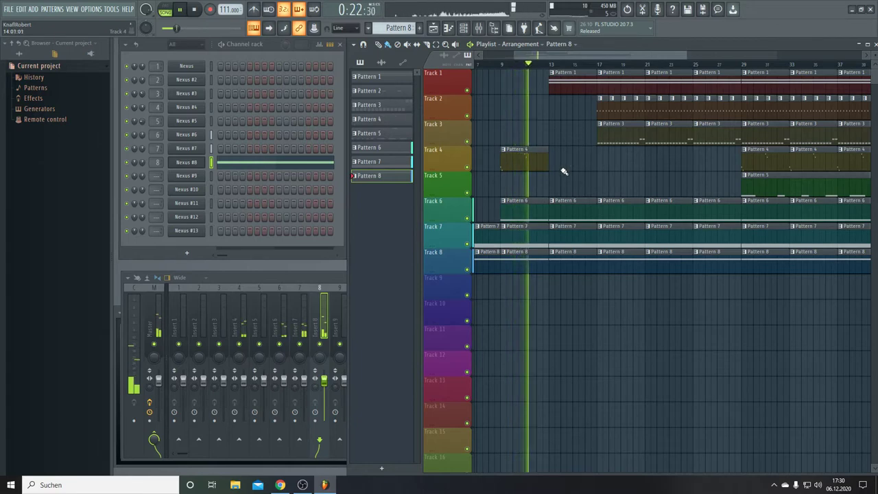
click(539, 163)
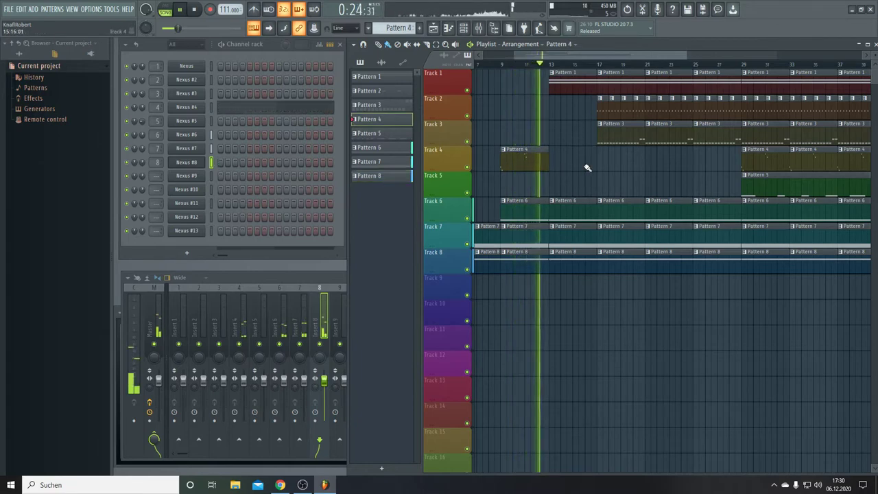
drag(606, 165, 590, 167)
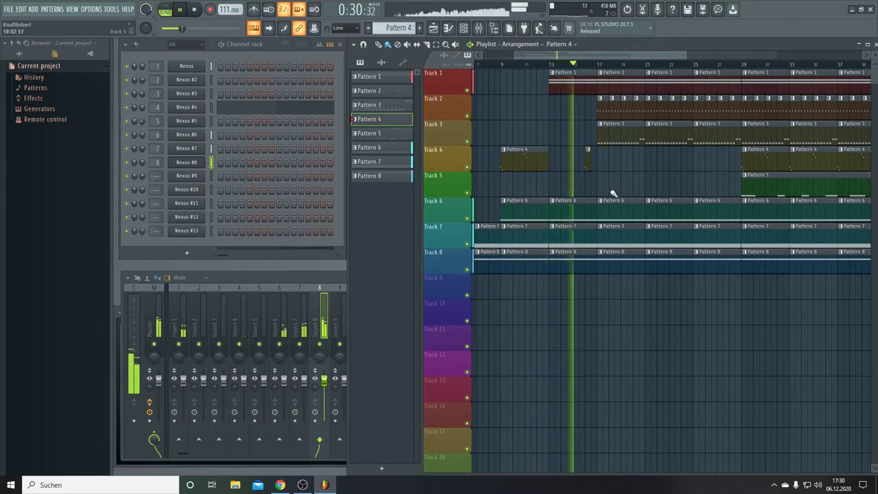
Delete the Pattern 7 and Pattern 8 clips between bars 17 and 25 on Tracks 7 and 8.
right_click(619, 242)
right_click(622, 262)
right_click(673, 264)
right_click(676, 239)
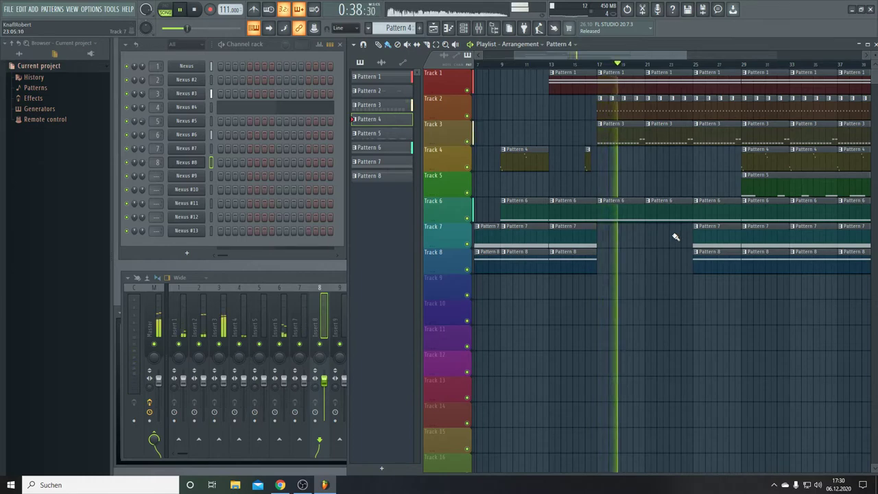
Delete the Pattern 8 clip at bar 25, the Pattern 5 clip at bar 29 and the Pattern 4 clip at bar 29.
drag(619, 59, 676, 54)
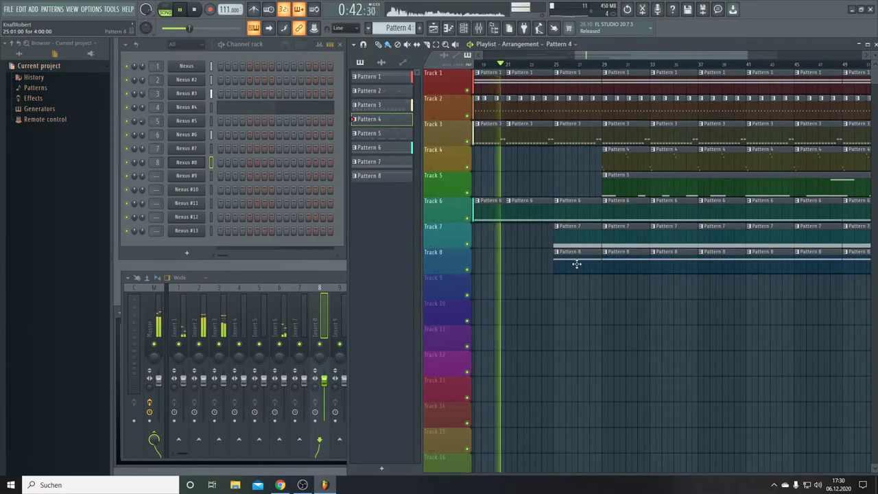
click(559, 242)
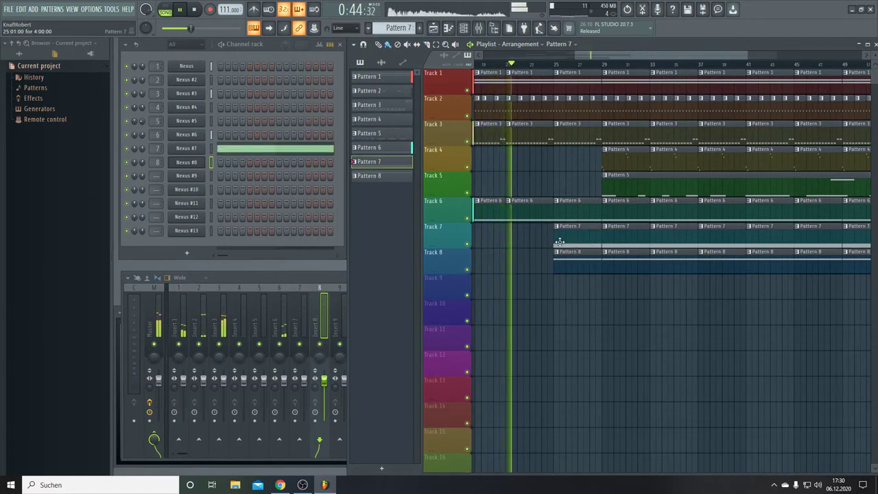
right_click(566, 260)
right_click(616, 185)
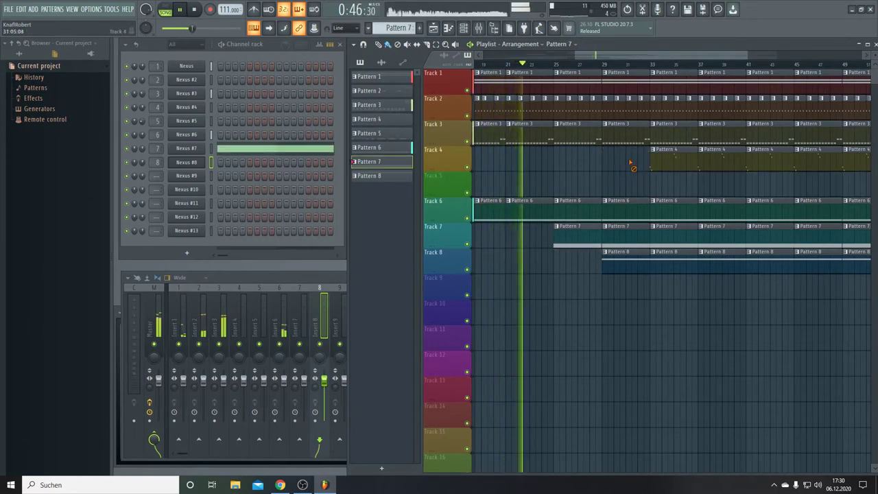
right_click(634, 162)
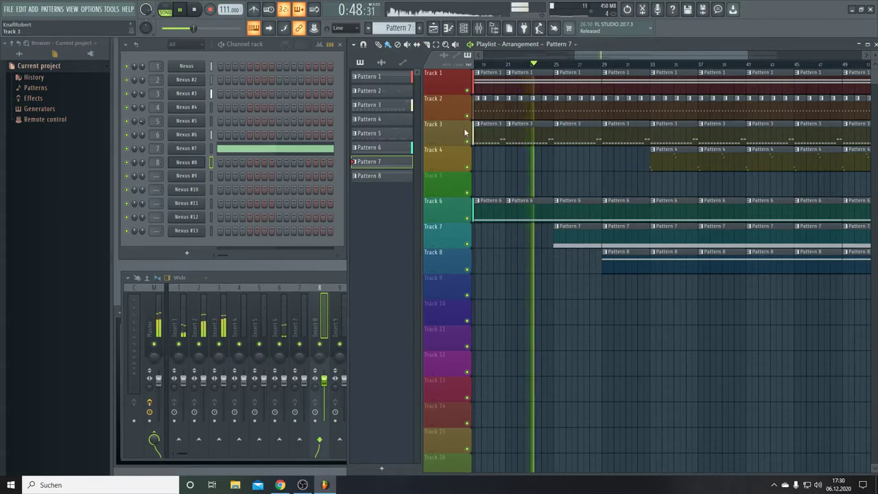
Place a Pattern 5 clip on Track 5 starting at bar 57, and cut a half-bar gap before bar 33 on Tracks 2 and 3.
key(KP_Subtract)
key(KP_Subtract)
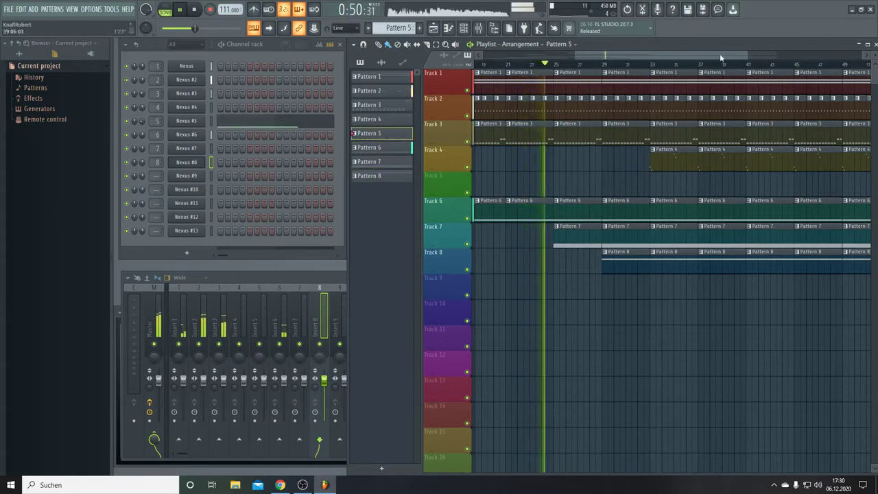
drag(720, 54, 768, 56)
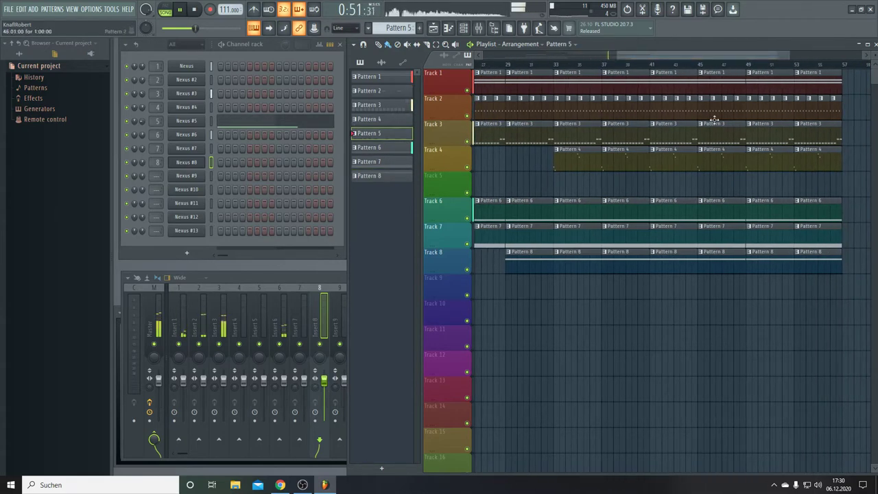
click(700, 193)
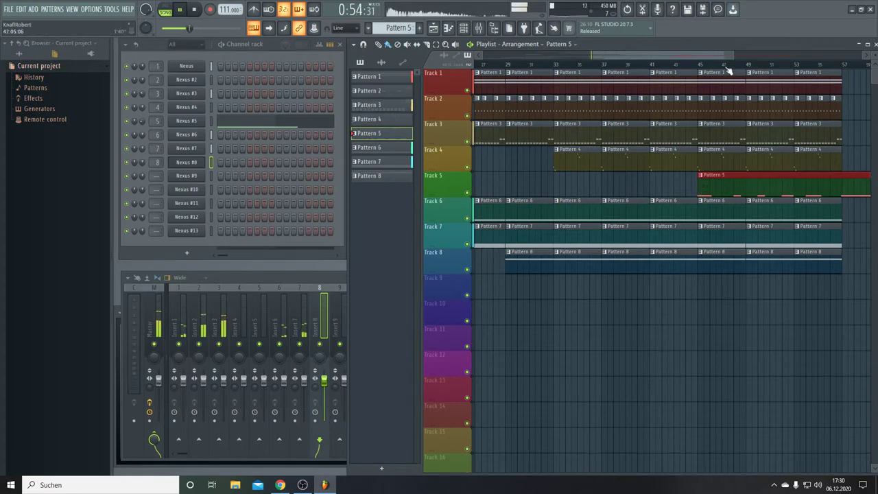
drag(725, 54, 752, 94)
drag(707, 178, 851, 178)
drag(711, 56, 661, 65)
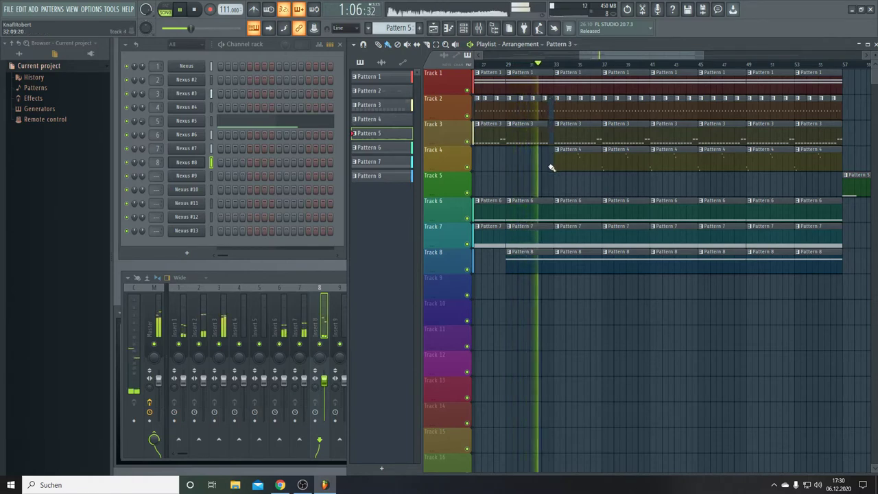
scroll(557, 70, up, 2)
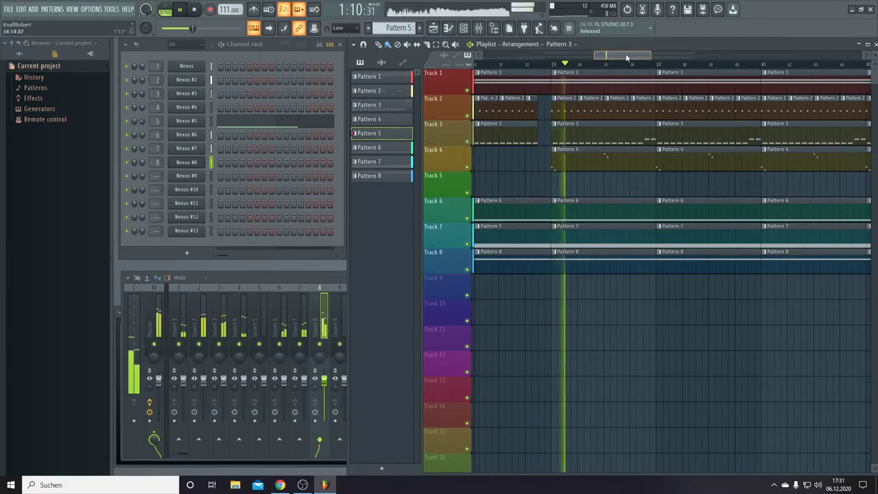
drag(634, 55, 751, 57)
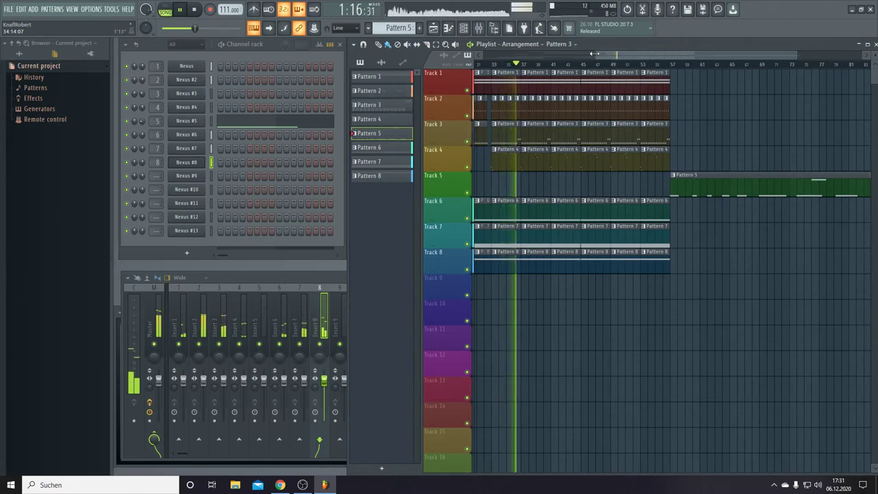
drag(594, 54, 555, 54)
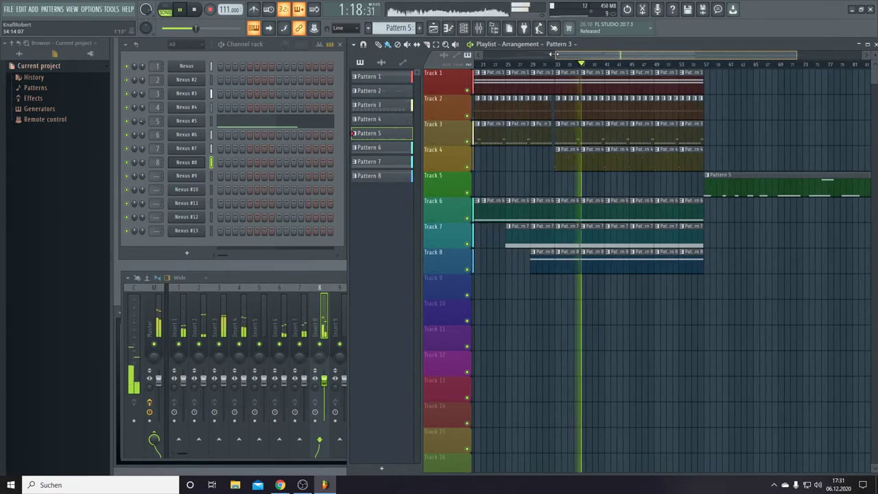
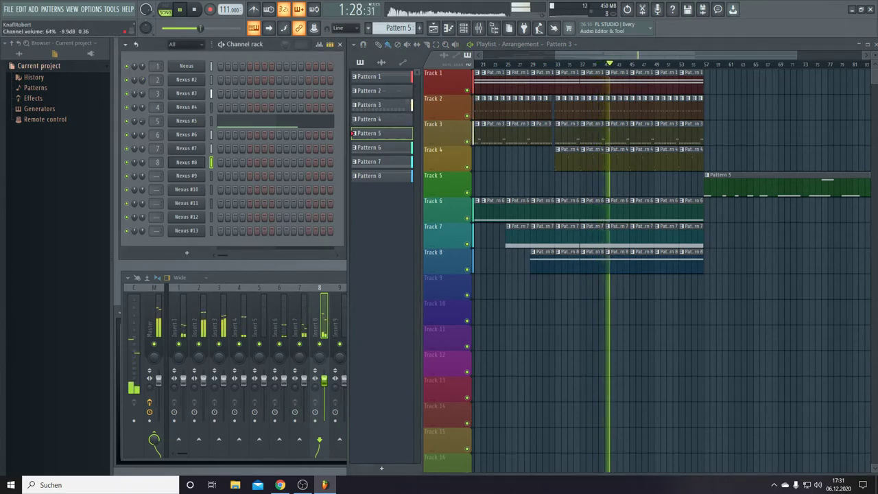
Lower the channel volume of Nexus #3 to about 46% and open its plugin window.
drag(144, 95, 144, 89)
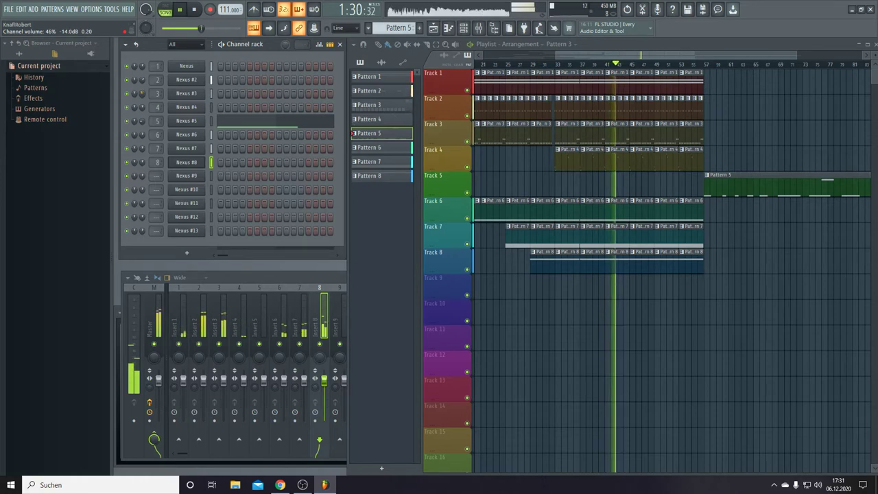
click(186, 94)
click(186, 95)
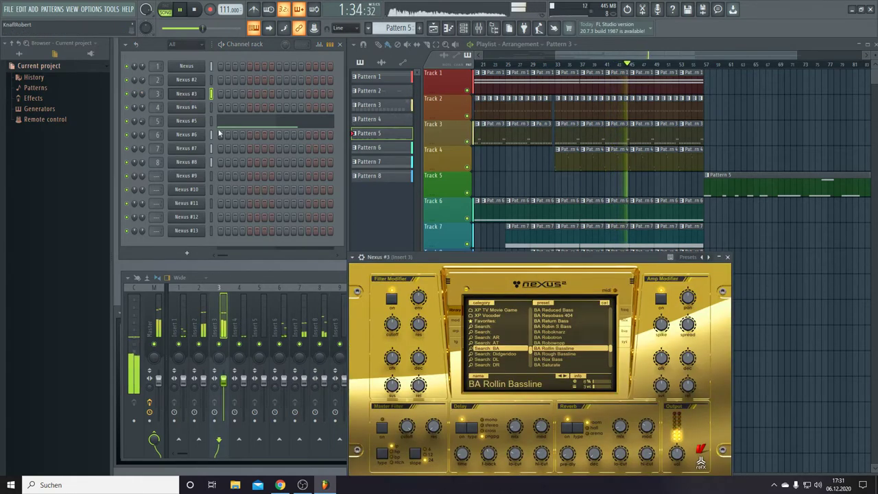
Audition the BA bass presets for Nexus #3 one by one, going backwards from BA Rollin Bassline to BA Powr Saw.
click(560, 377)
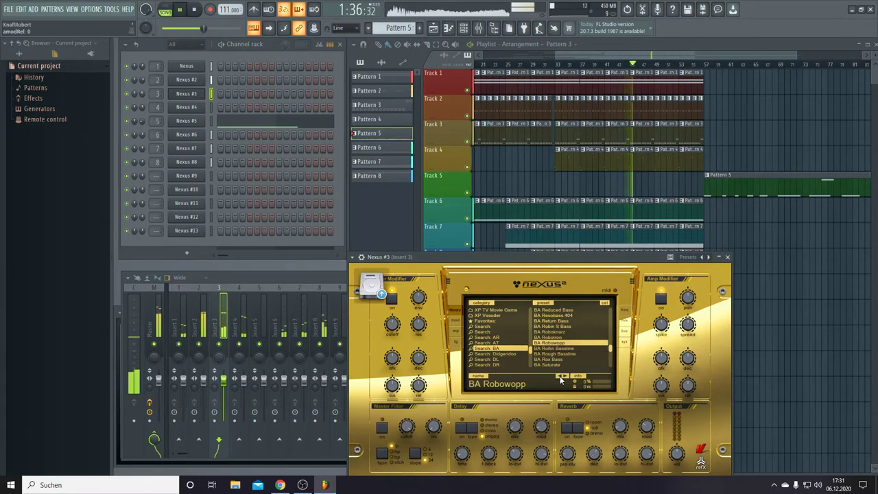
click(559, 376)
click(560, 377)
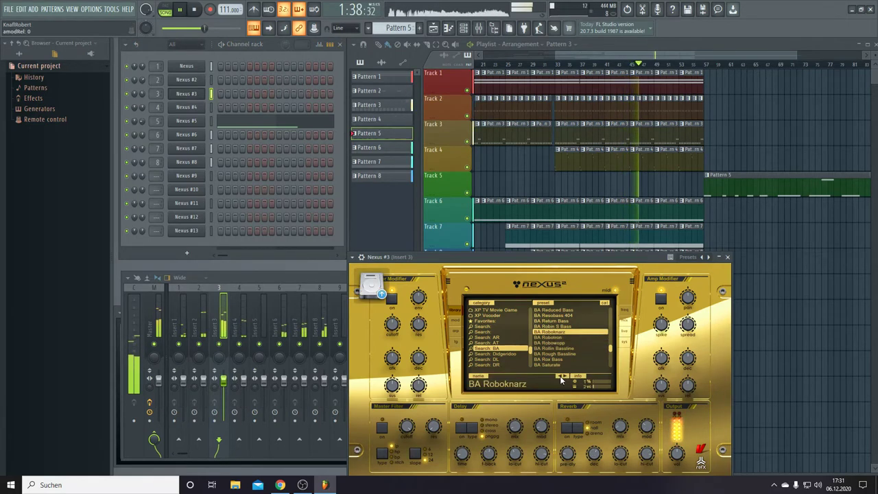
click(559, 376)
click(560, 377)
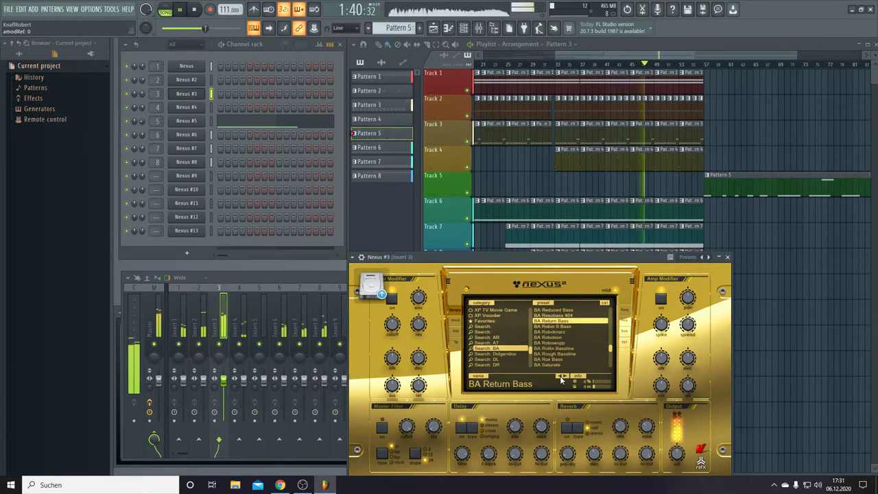
click(560, 377)
click(560, 377)
click(560, 378)
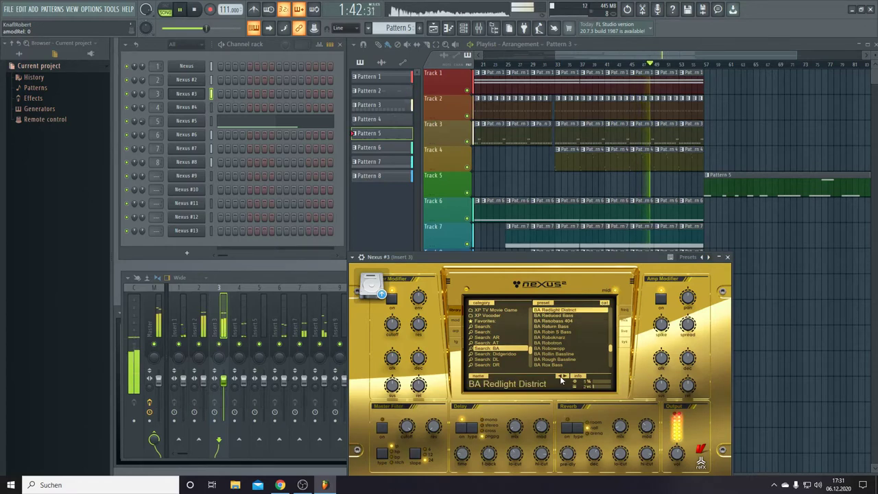
click(560, 378)
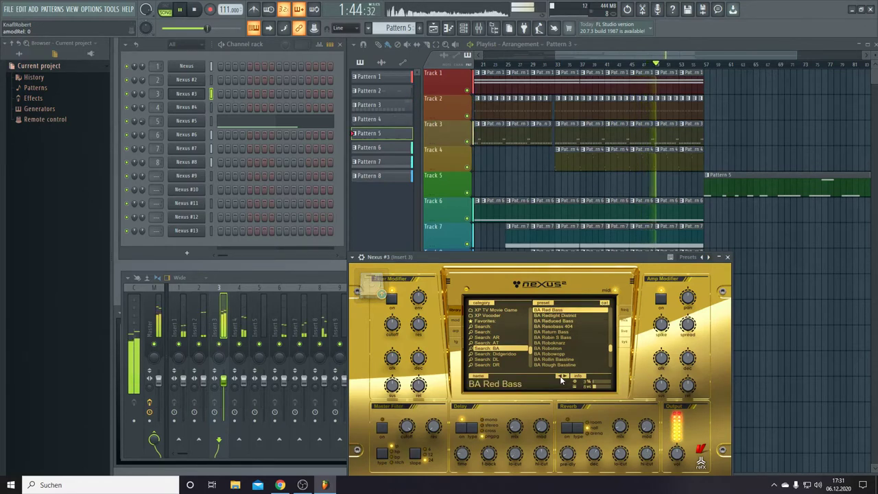
click(560, 378)
click(561, 378)
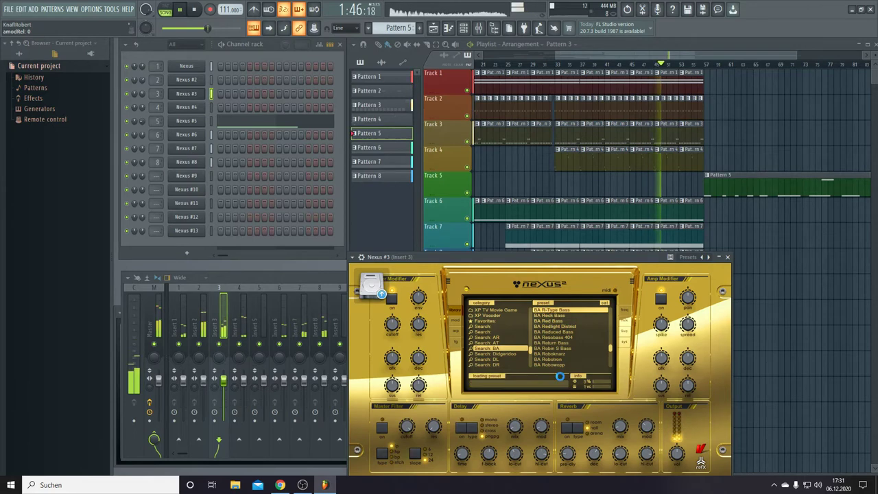
click(560, 378)
click(560, 378)
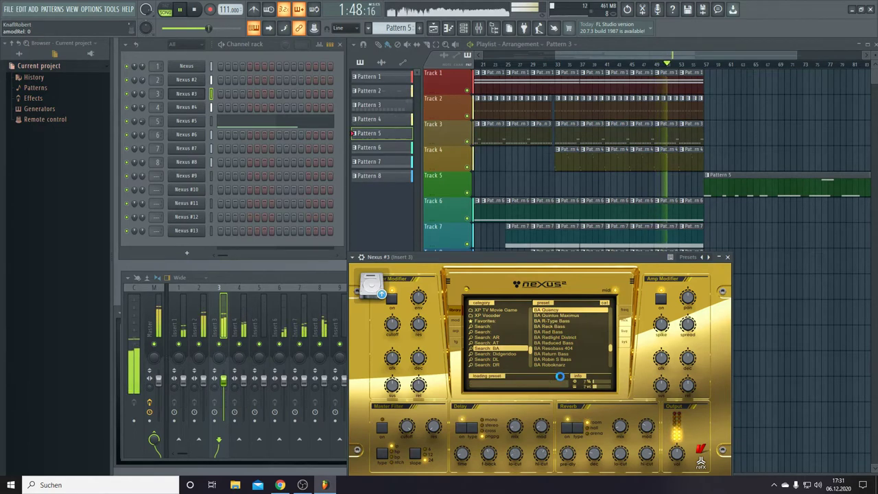
click(561, 378)
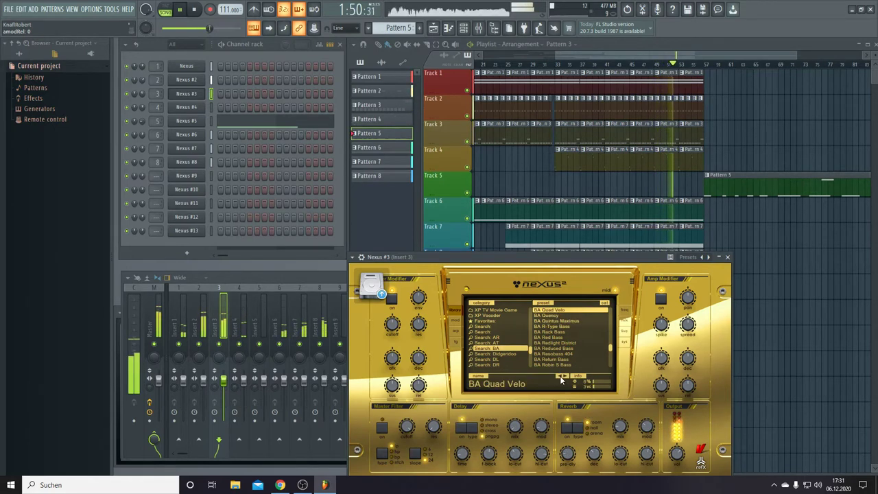
click(561, 378)
click(561, 378)
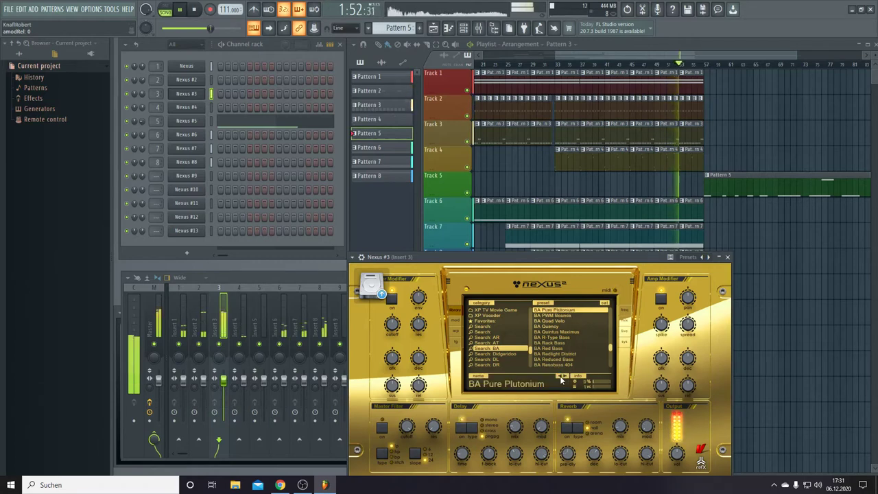
click(560, 378)
click(560, 378)
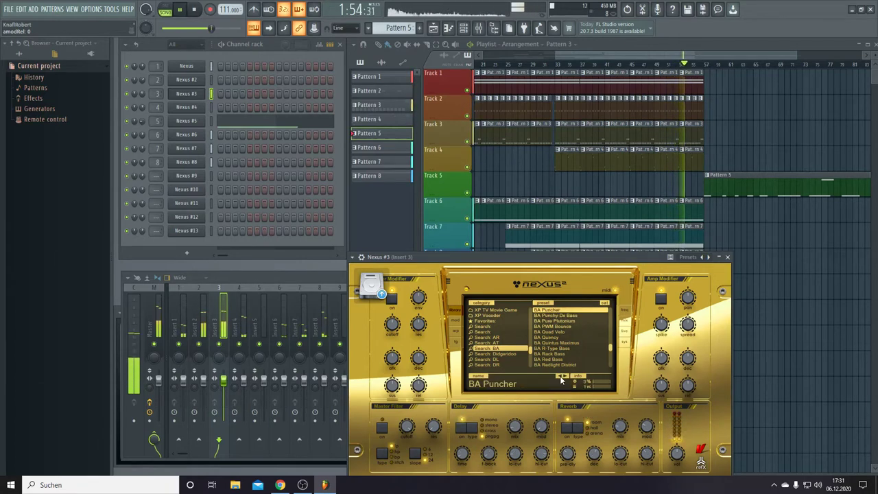
click(560, 378)
click(561, 378)
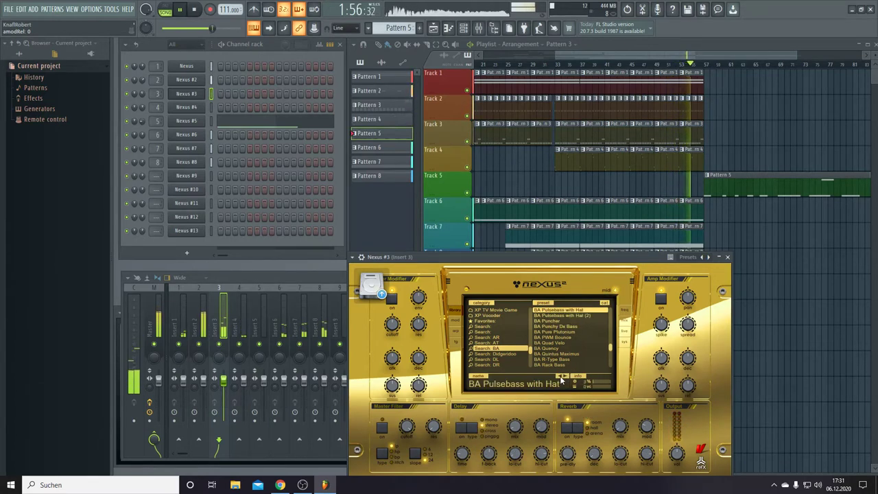
click(561, 378)
click(560, 377)
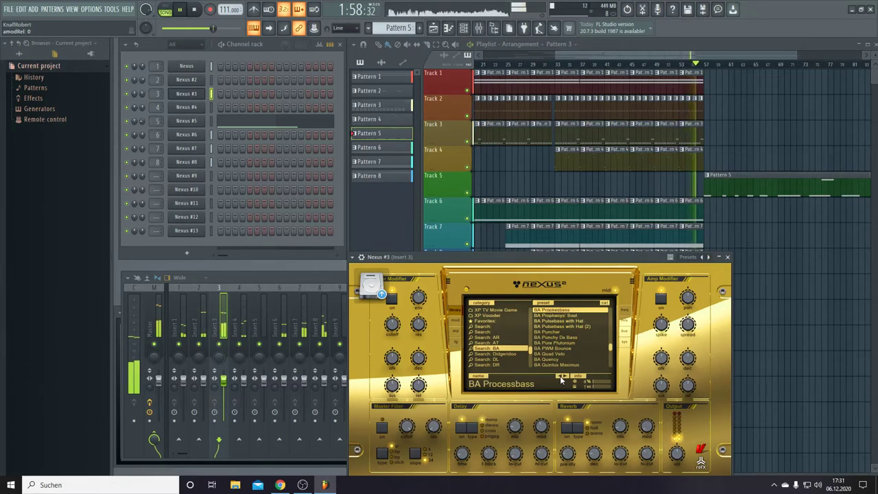
click(560, 378)
click(560, 378)
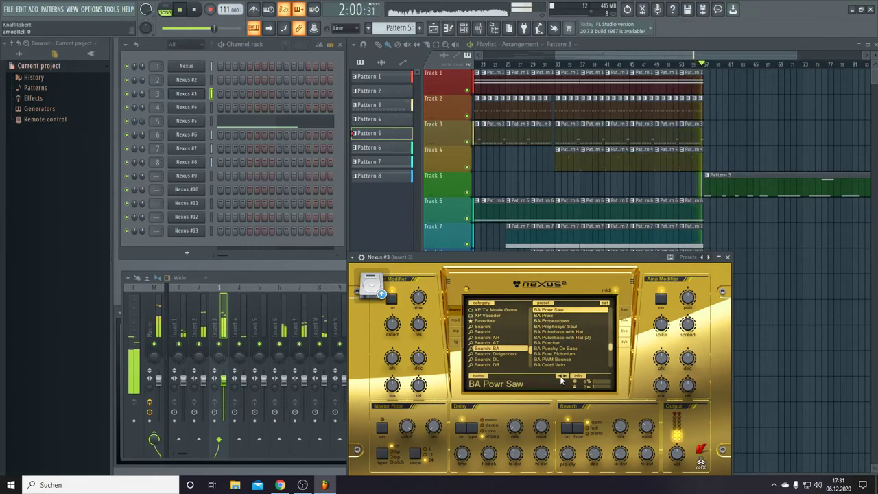
click(560, 378)
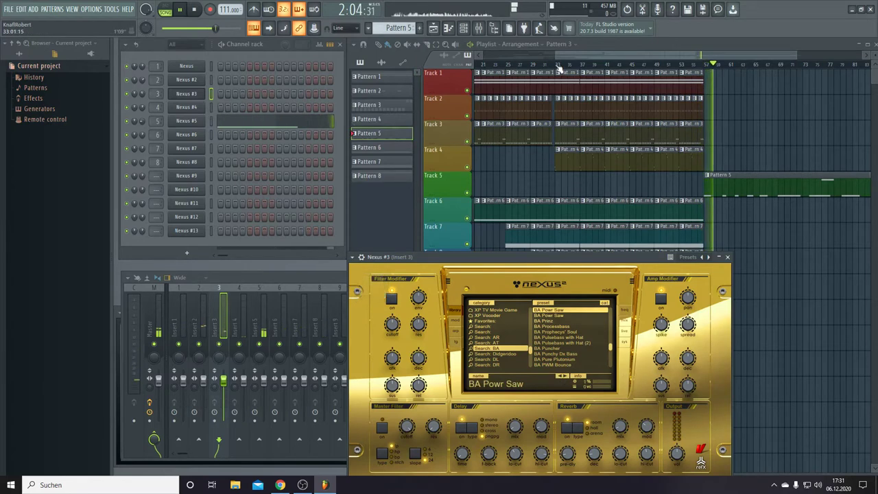
Restart playback from bar 33 and continue backwards through the Nexus #3 bass presets to BA Pickbass 4.
click(559, 69)
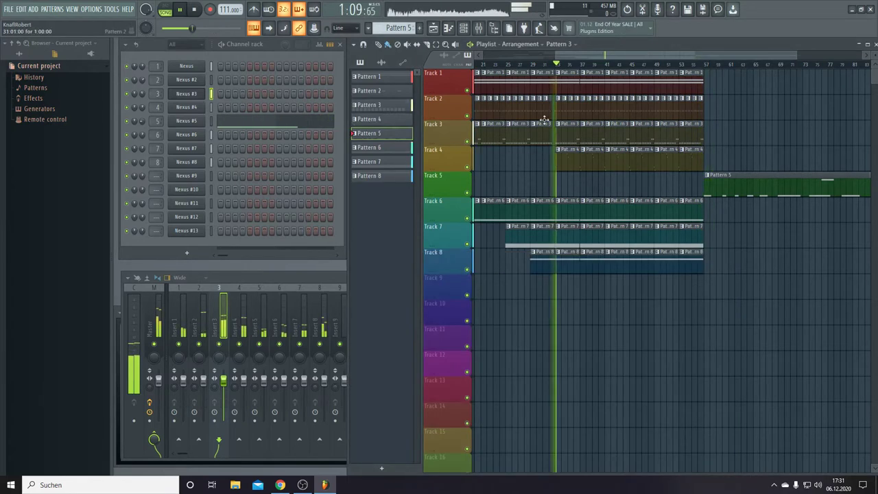
click(185, 95)
click(557, 377)
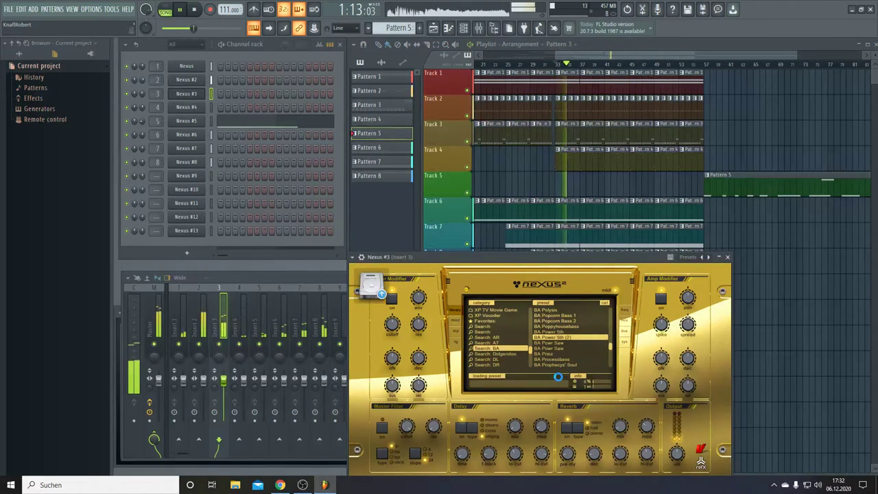
click(559, 377)
click(558, 378)
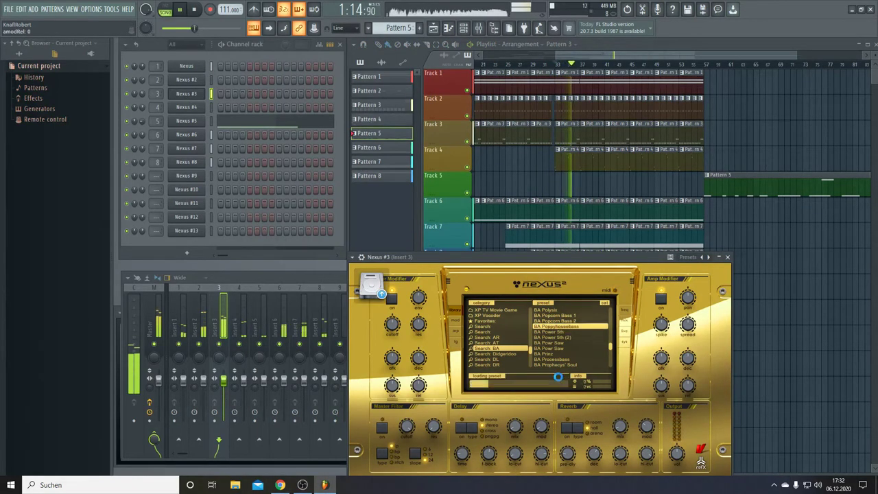
click(559, 378)
click(559, 378)
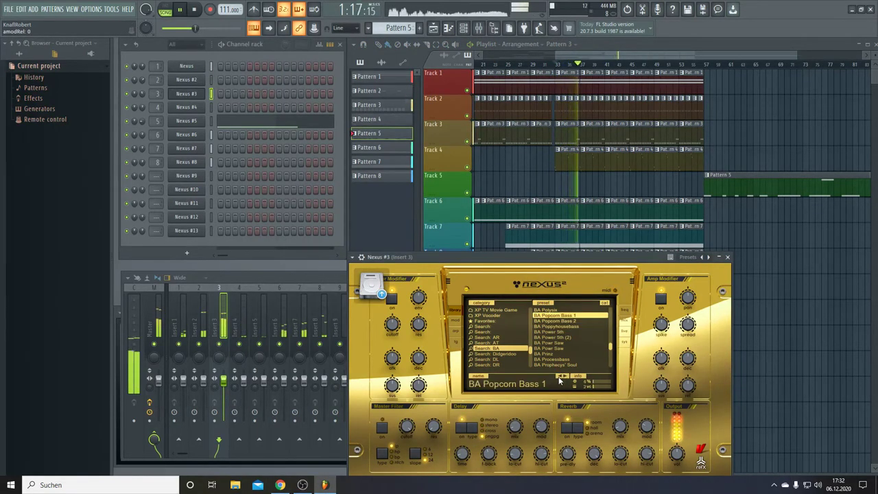
click(559, 378)
click(559, 378)
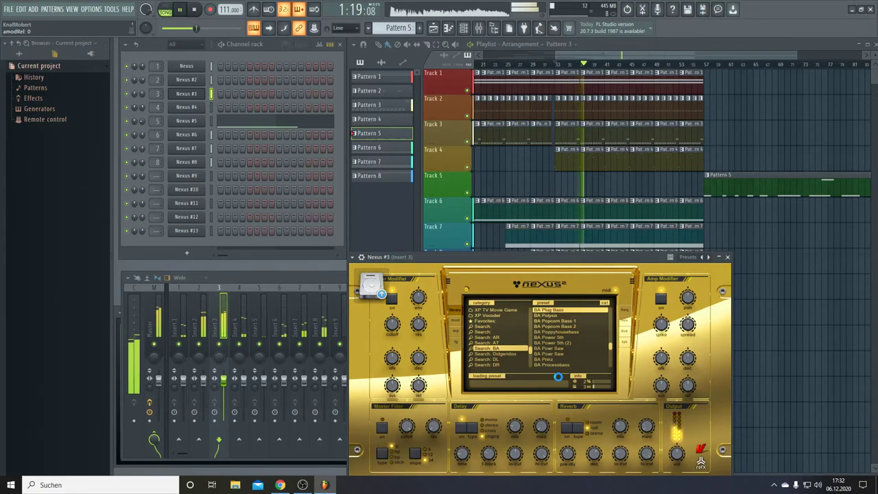
click(559, 378)
click(559, 378)
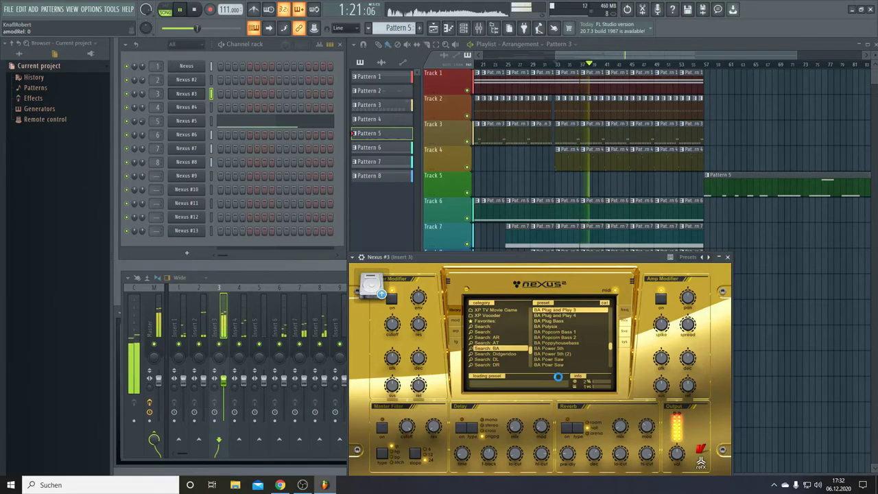
click(558, 378)
click(559, 378)
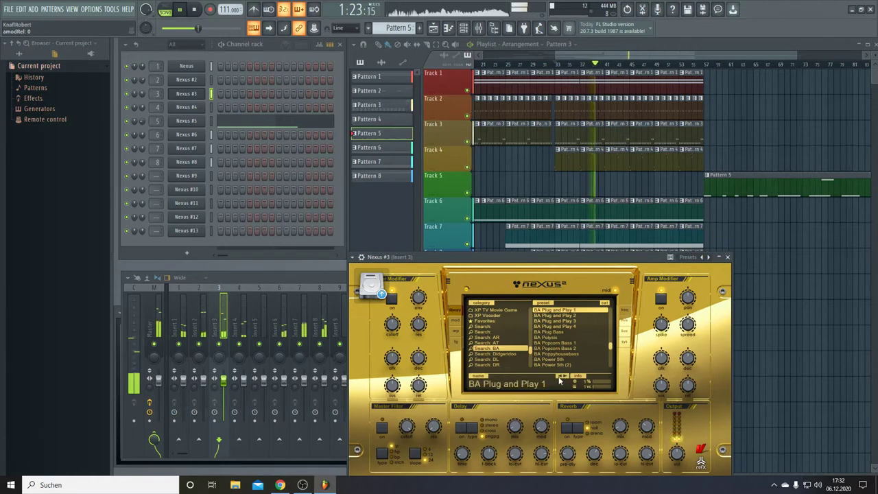
click(559, 377)
click(559, 377)
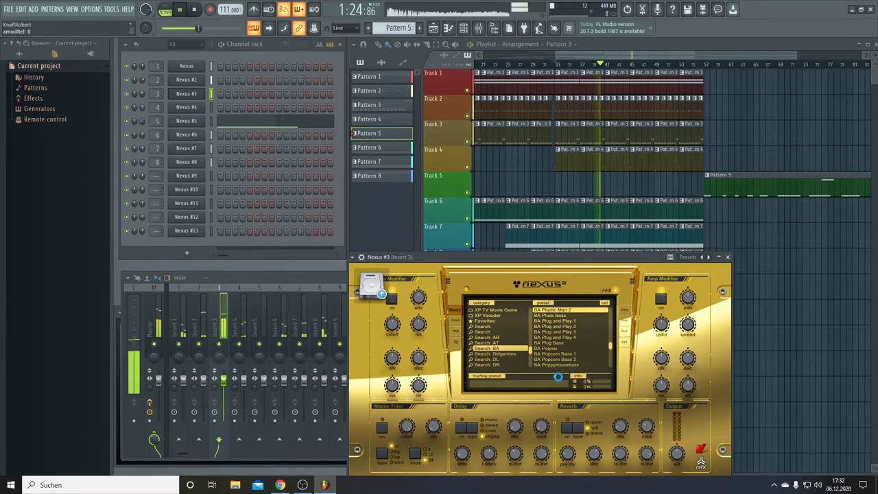
click(559, 378)
click(559, 377)
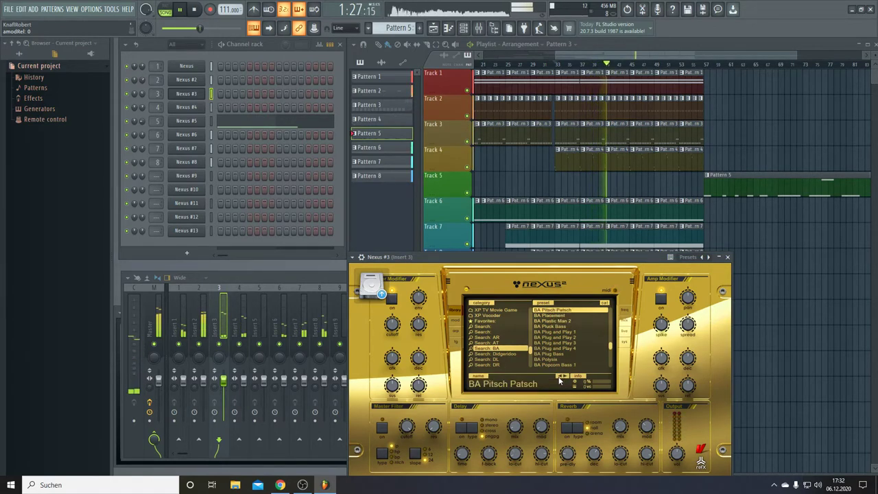
click(559, 378)
click(559, 378)
click(559, 378)
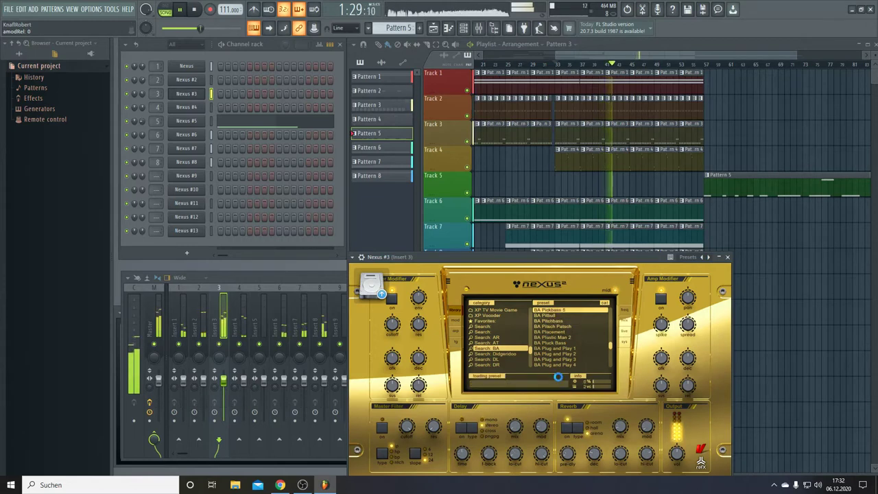
click(559, 378)
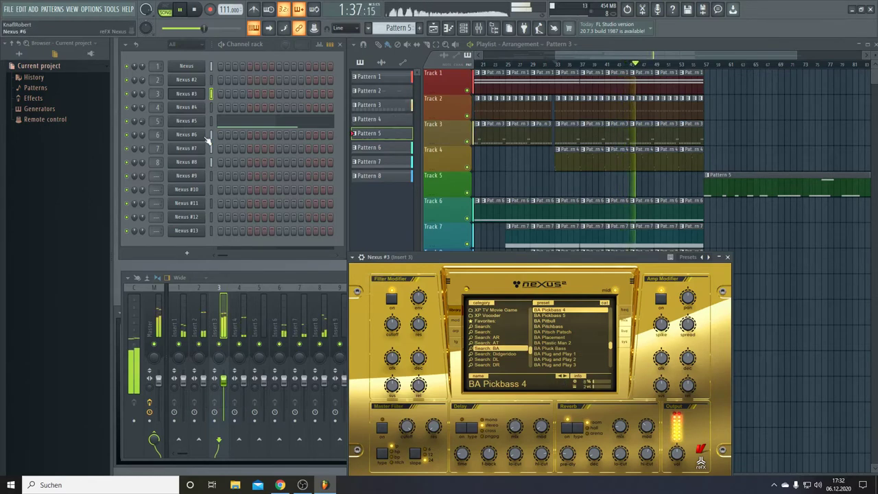
Open Nexus #2 and go backwards through its kick presets from DR Trance Kicks 13 to DR Trance Kicks 7.
click(191, 80)
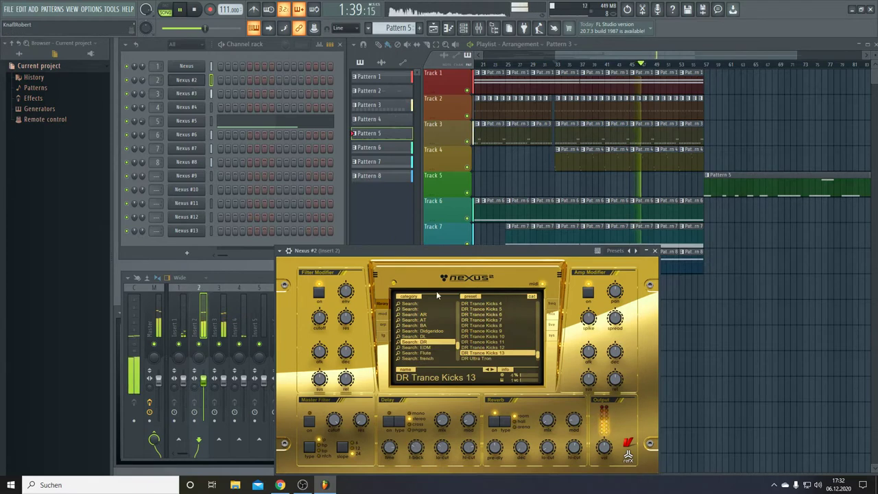
click(486, 370)
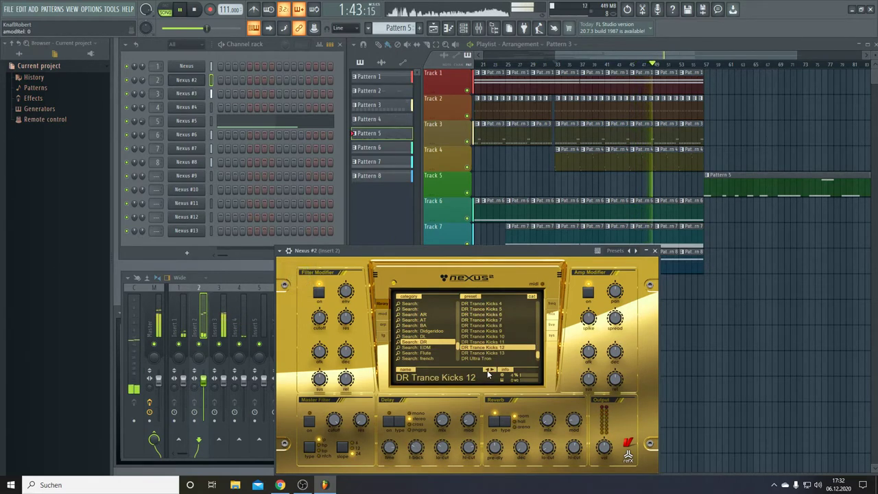
click(486, 370)
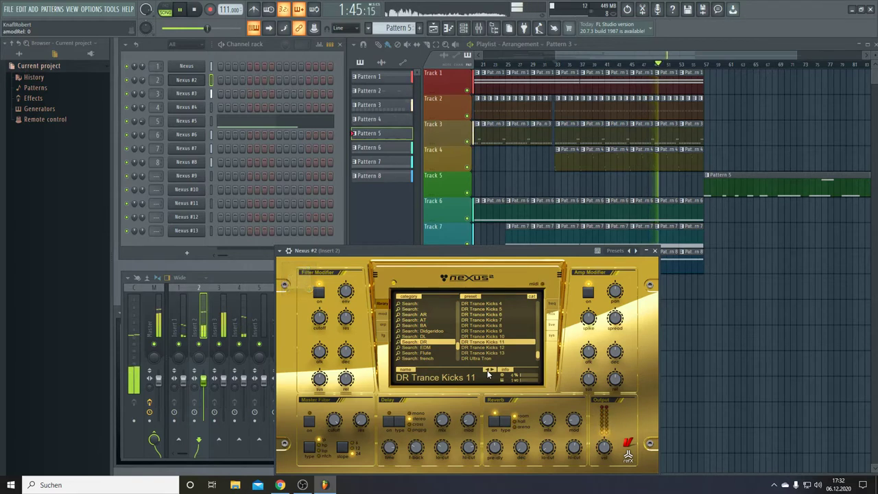
click(488, 372)
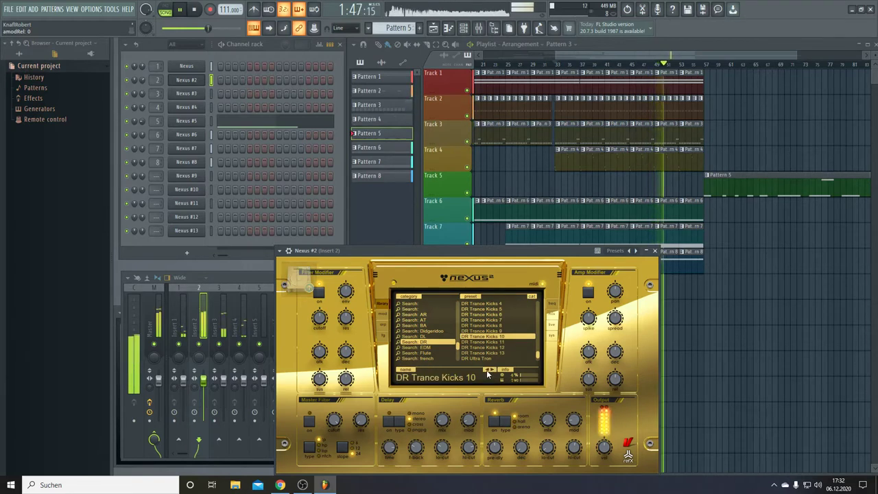
click(487, 370)
click(486, 369)
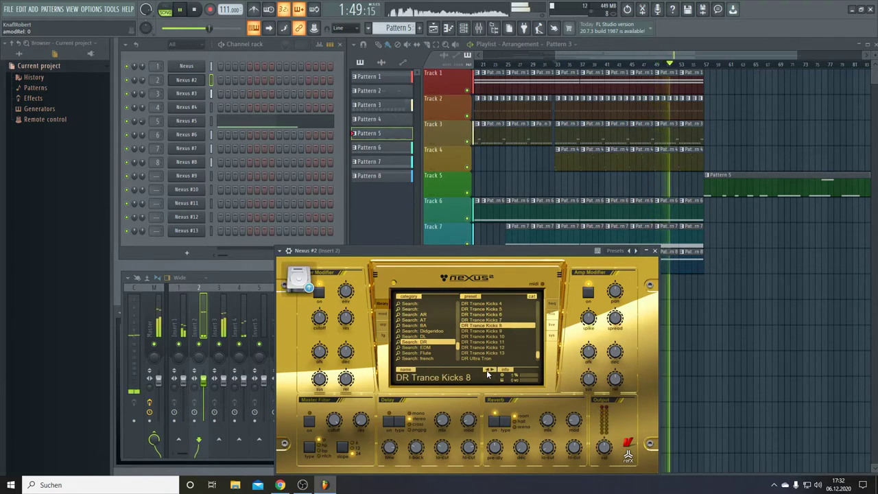
click(486, 370)
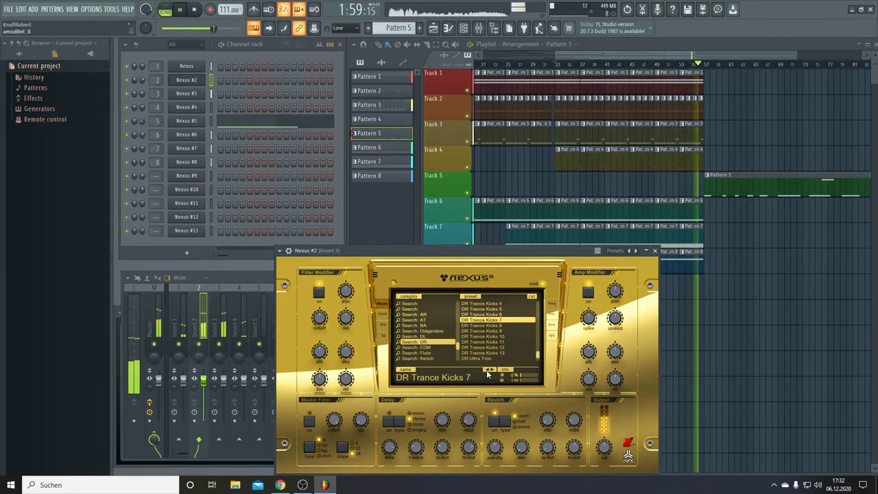
Duplicate the clips of bars 33 to 57 on Tracks 1 to 4 and 6 to 8, starting the copy at bar 61.
click(741, 148)
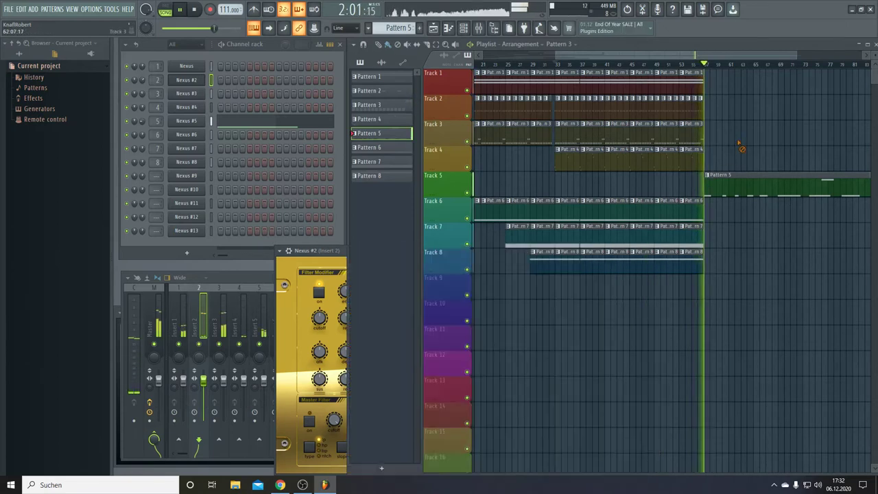
drag(702, 300, 729, 70)
click(717, 336)
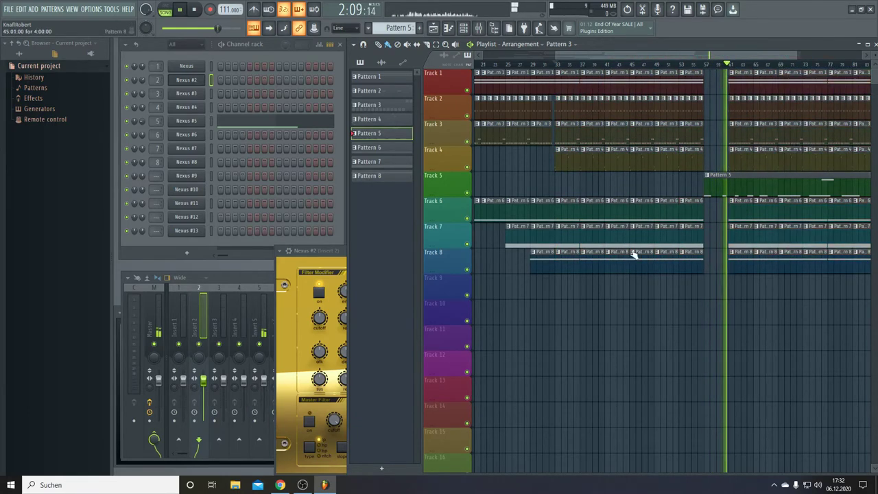
Duplicate the clips of bars 57 to 85 on Tracks 1 to 8, starting the copy at bar 85.
drag(609, 54, 692, 59)
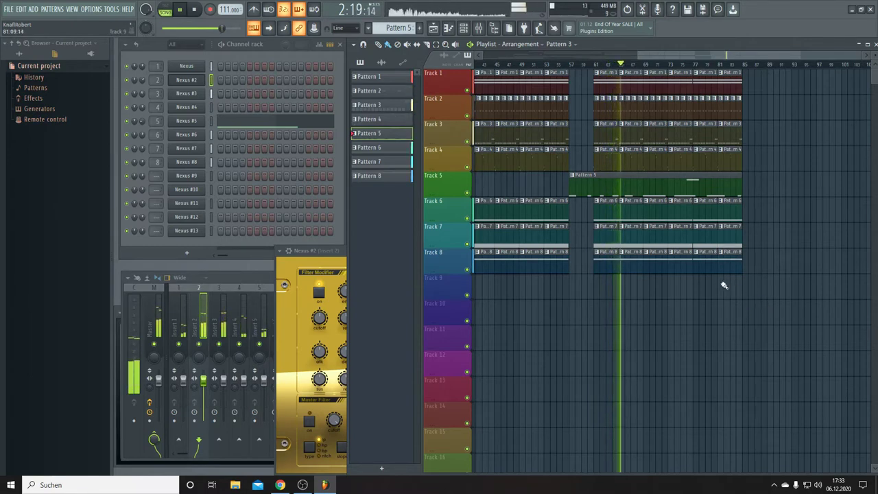
drag(762, 323, 580, 61)
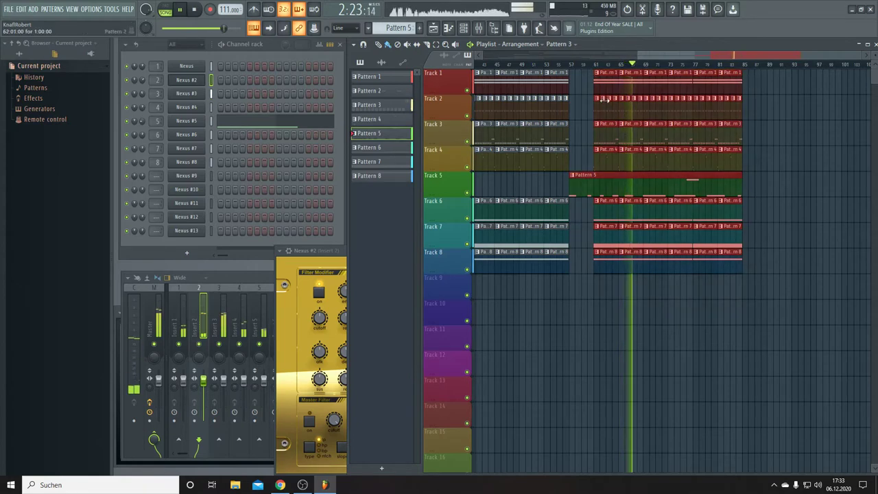
key(ctrl+b)
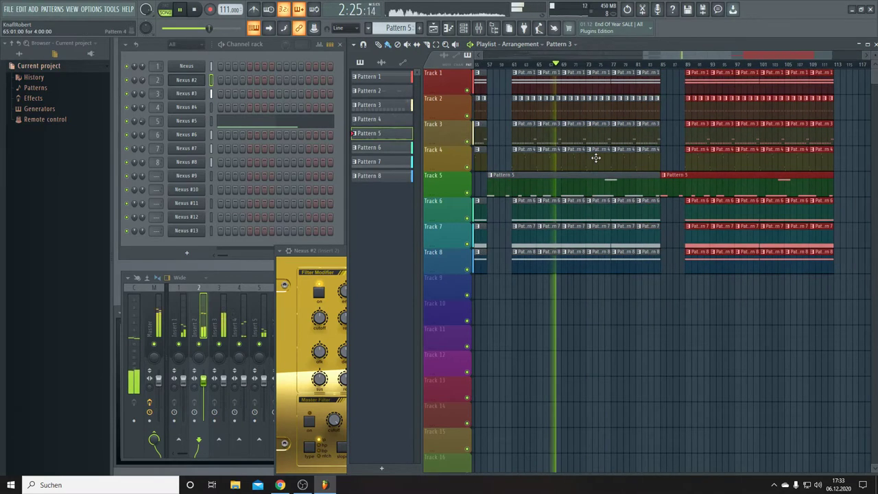
Fill the gap from bar 85 to 89 with Pattern 8 on Track 8, Pattern 7 on Track 7 and Pattern 6 on Track 6.
click(693, 264)
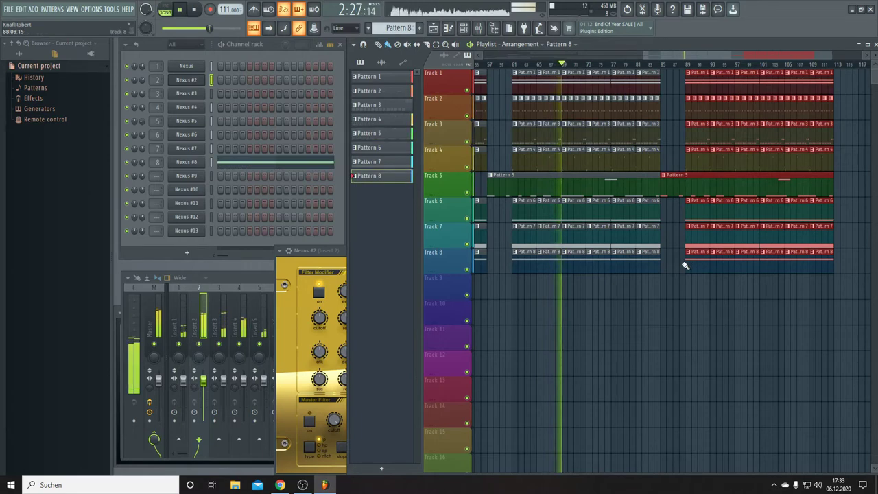
click(672, 264)
click(672, 256)
click(691, 235)
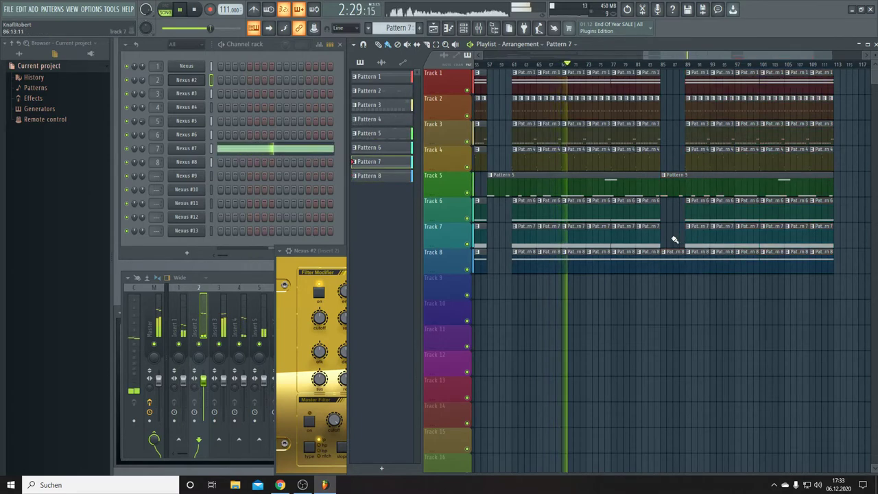
click(672, 237)
click(687, 214)
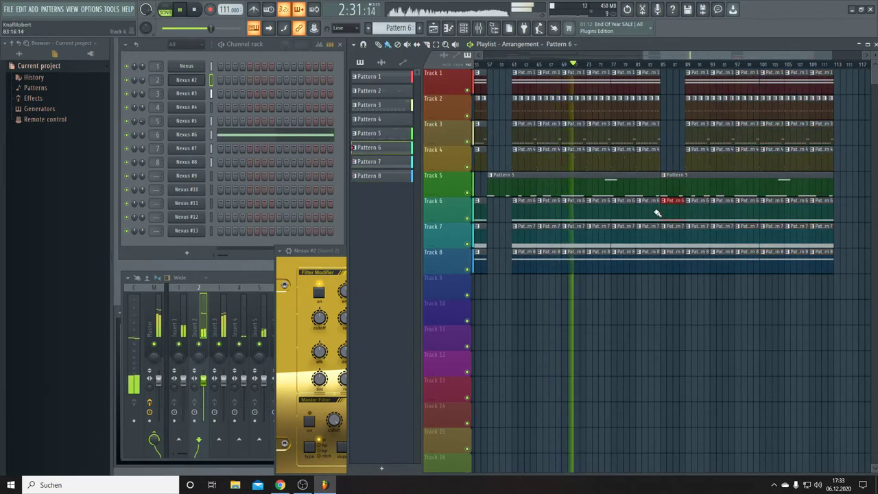
Fill the gap from bar 85 to 89 on Tracks 4, 3, 2 and 1 with Patterns 4, 3, 2 and 1 respectively.
click(686, 161)
click(656, 161)
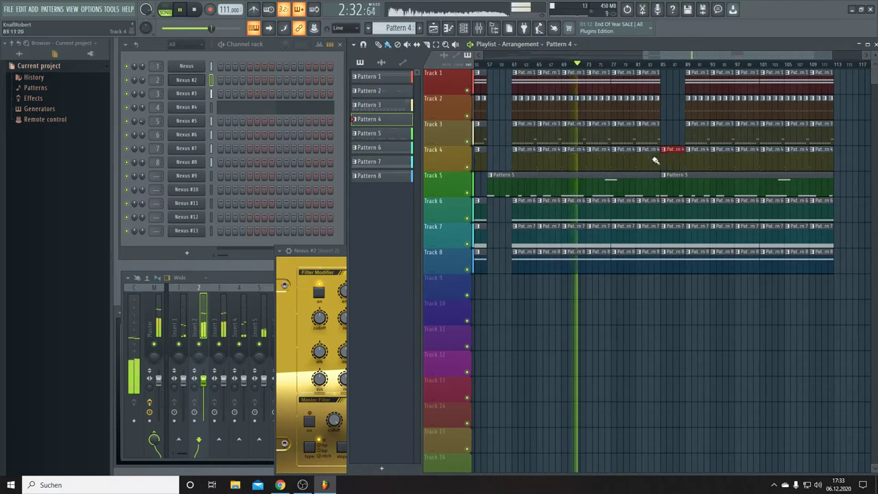
click(688, 134)
click(672, 132)
click(685, 112)
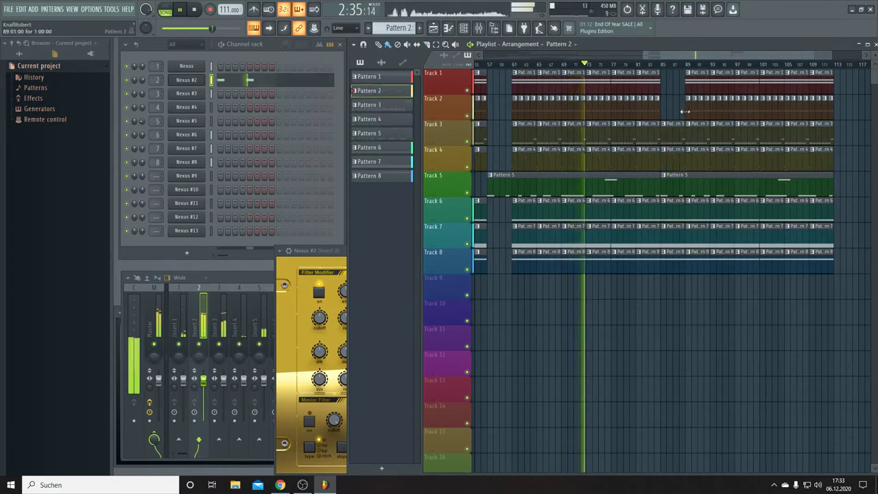
click(673, 108)
click(694, 82)
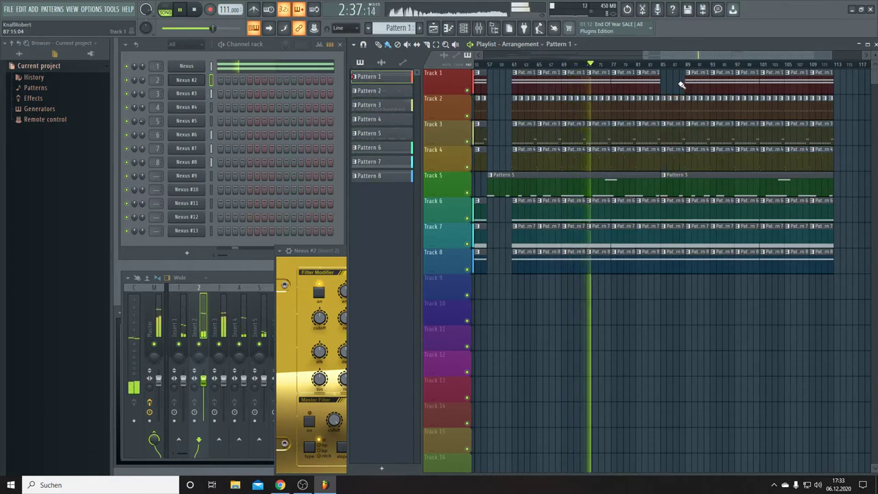
click(676, 83)
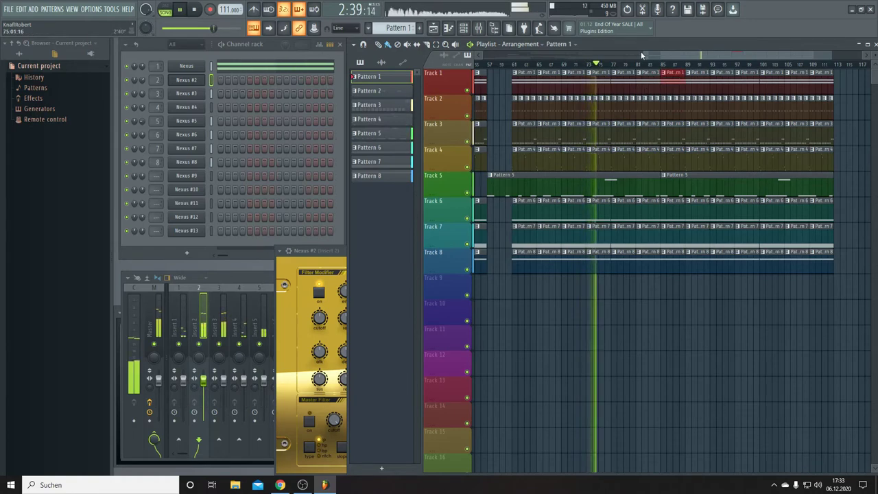
Route the Nexus #9 channel to mixer insert 9.
drag(638, 53, 473, 53)
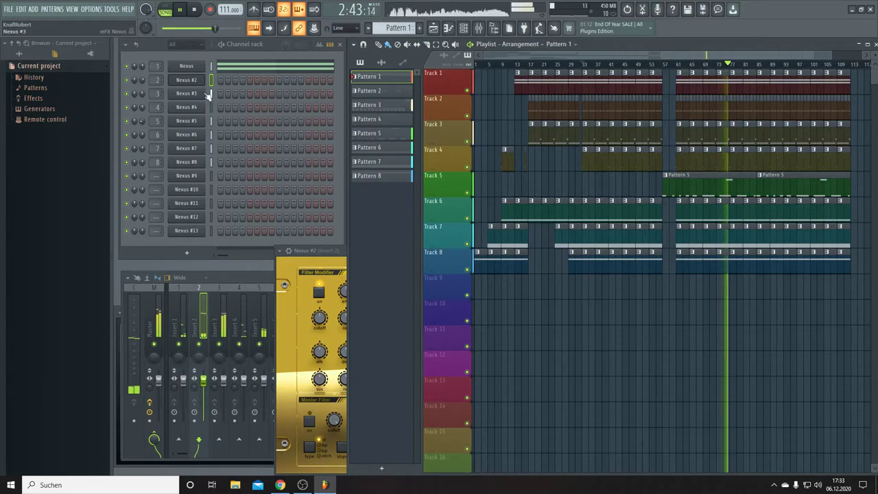
drag(157, 175, 157, 162)
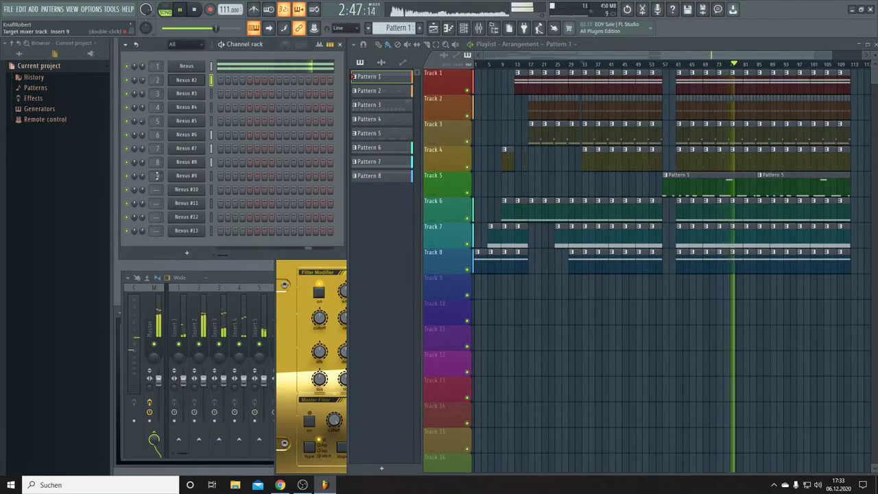
drag(157, 176, 157, 192)
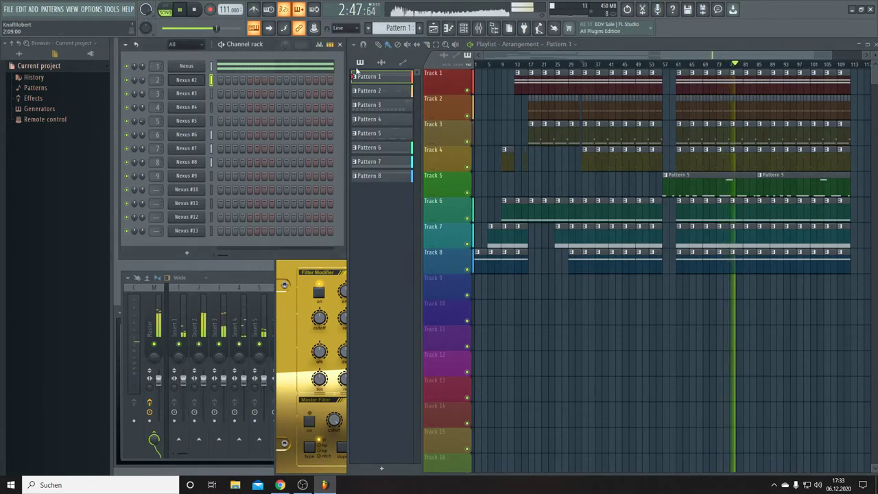
Switch to the new, empty Pattern 9.
click(465, 29)
click(464, 27)
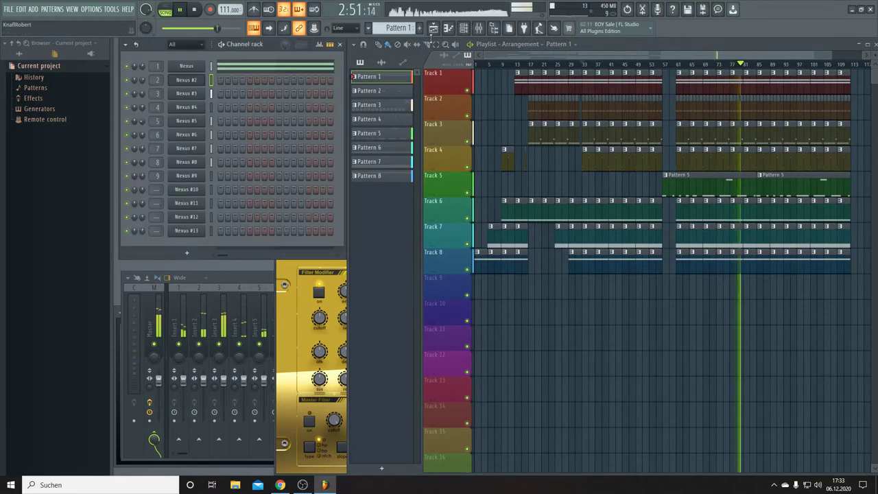
click(368, 175)
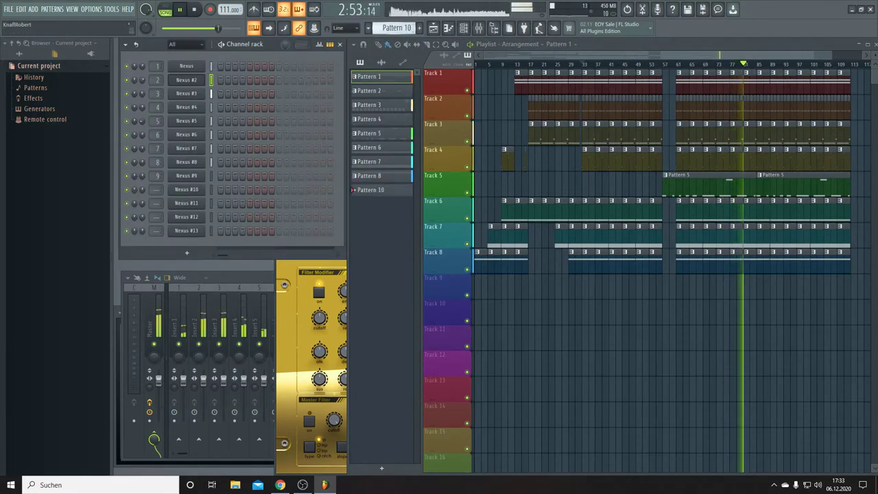
key(F4)
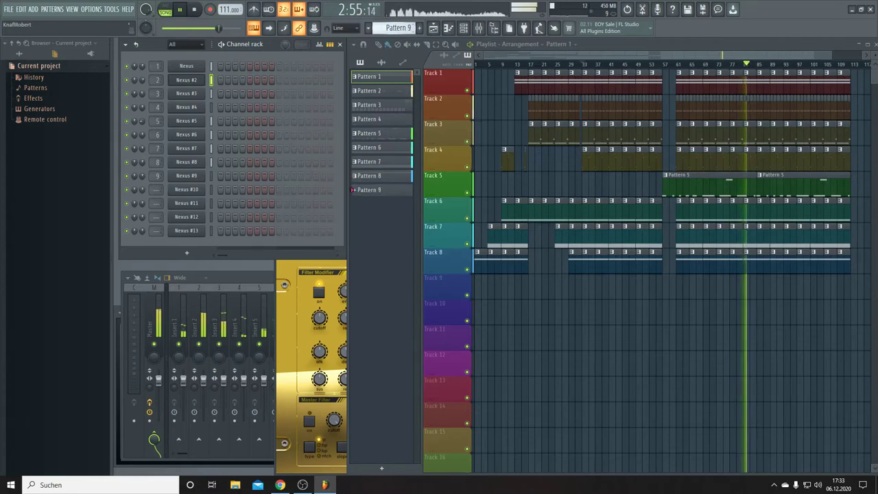
Open Nexus #9 and load the preset SQ Beat Me 2 from the XP Psytrance library category.
click(190, 176)
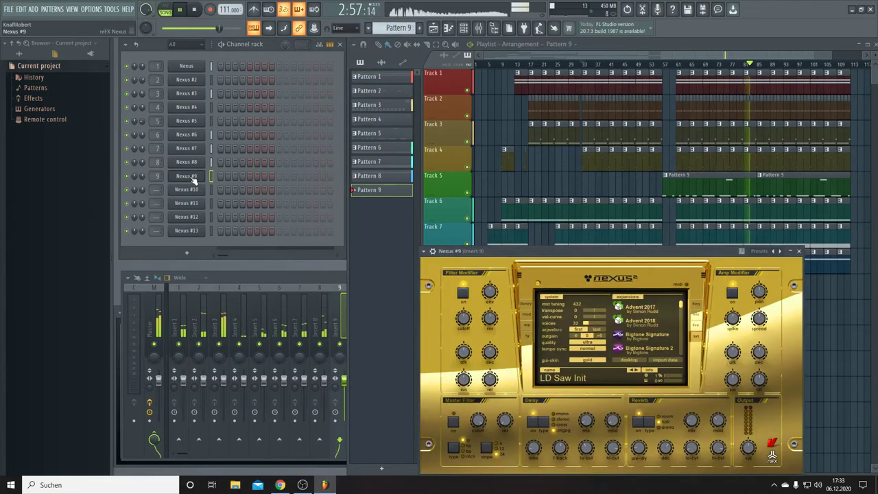
click(530, 307)
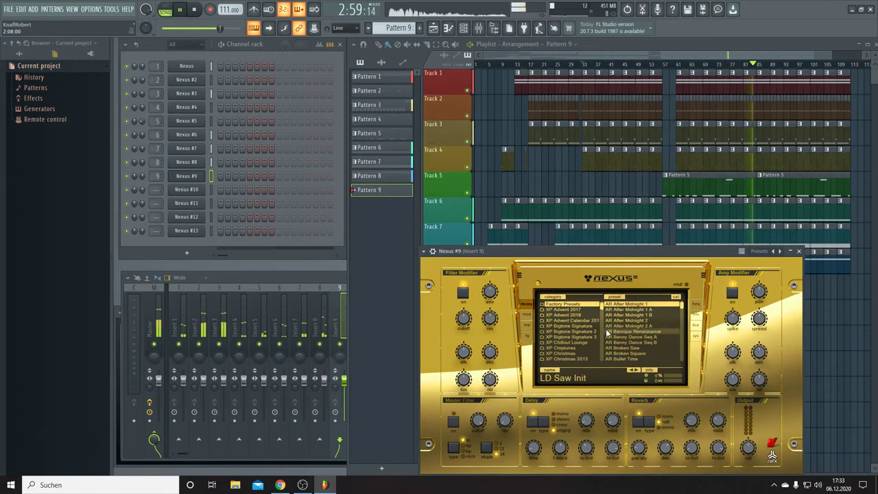
drag(601, 304, 607, 337)
scroll(576, 331, up, 5)
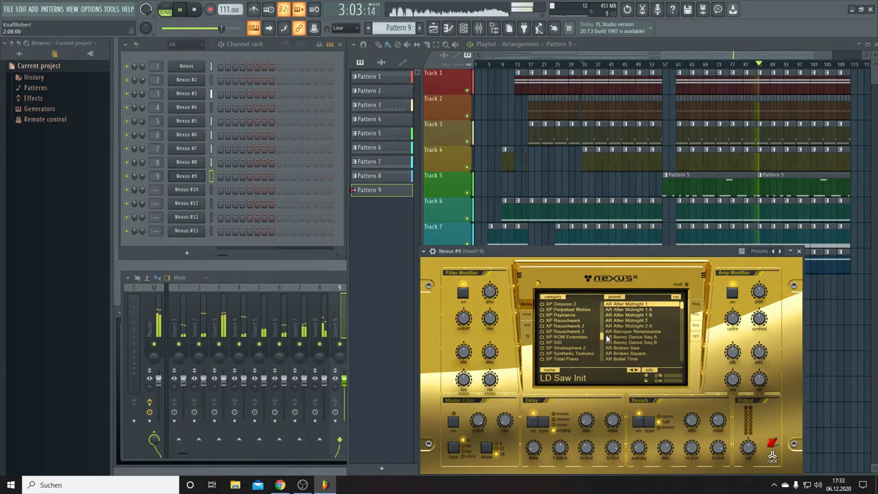
click(563, 320)
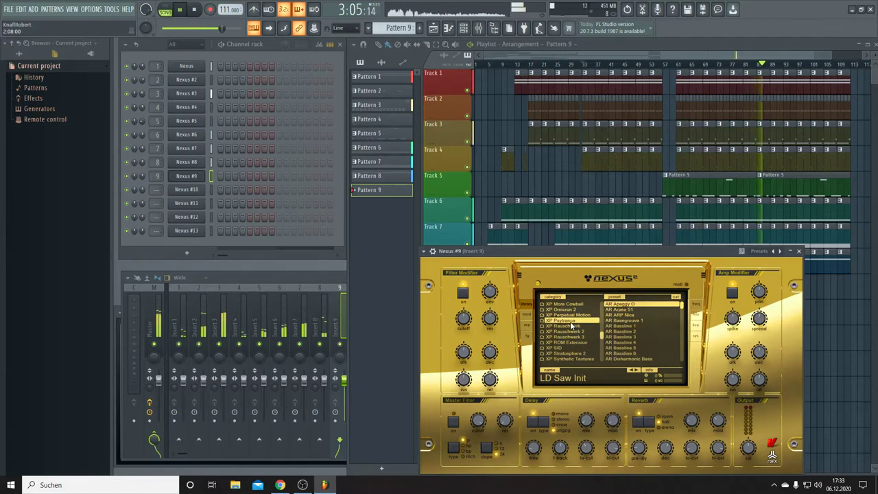
drag(683, 315, 688, 352)
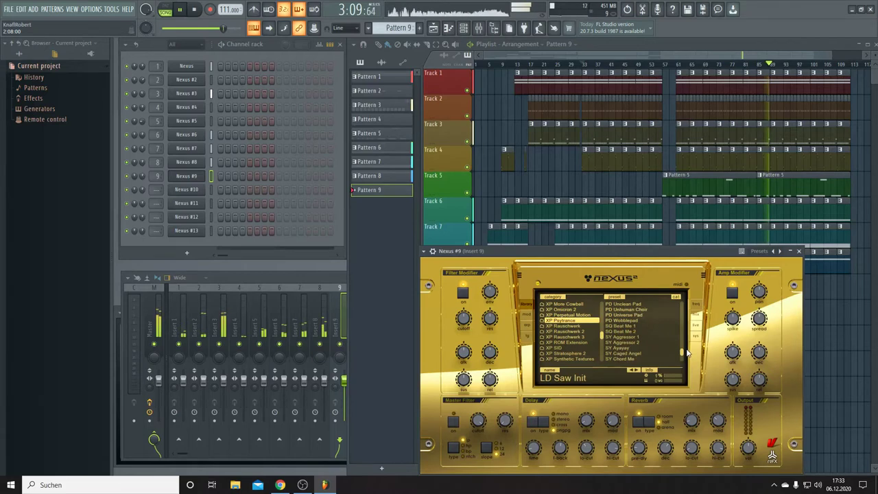
click(621, 332)
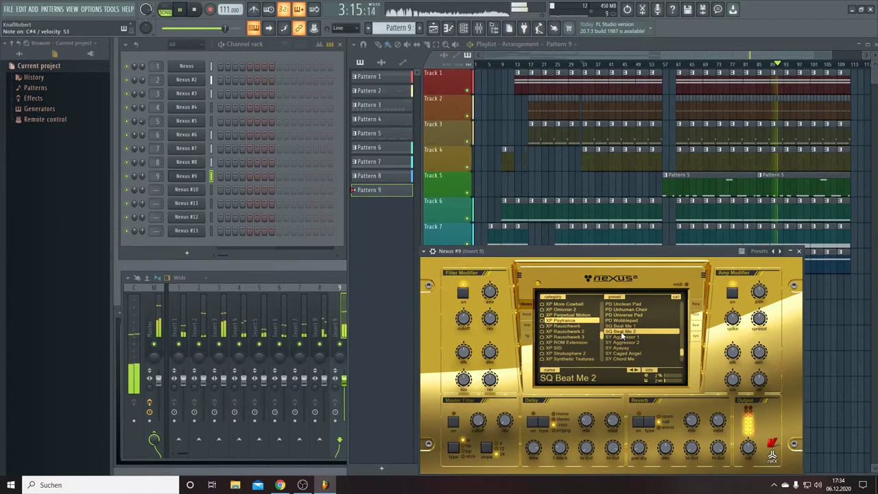
Return to the Nexus #9 preset library and go back one preset to SQ Beat Me 1.
click(694, 339)
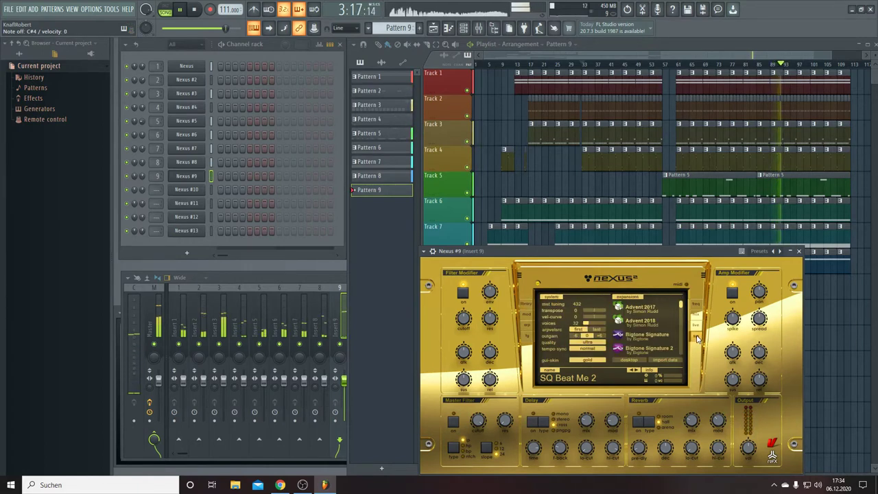
click(526, 309)
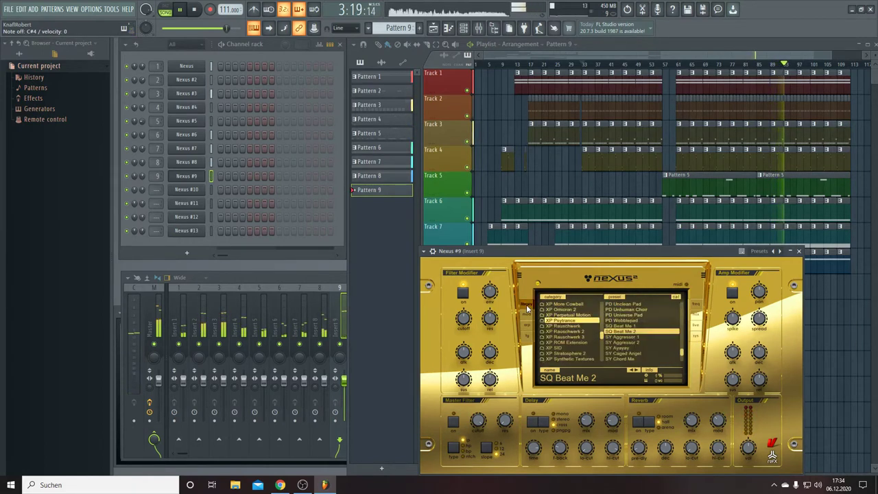
click(630, 370)
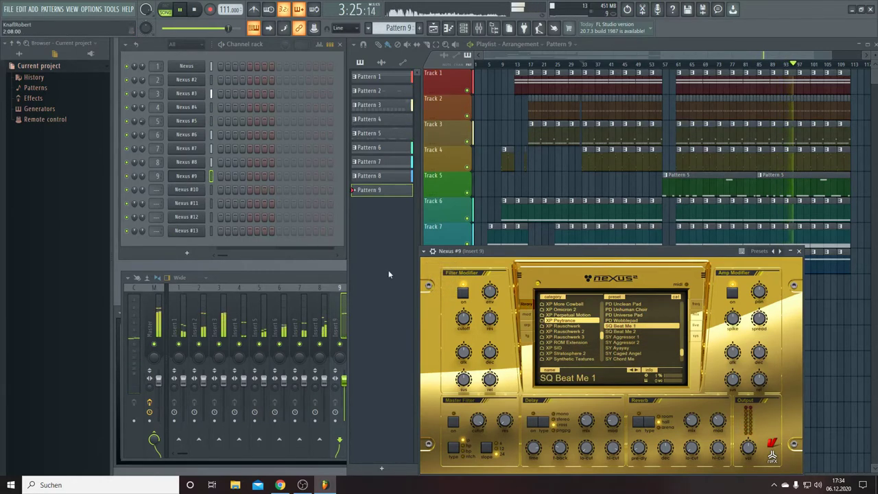
Load the preset SQ X-Rays from XP Rauschwerk 3 into Nexus #9 and lower its output volume to about 65.
click(576, 337)
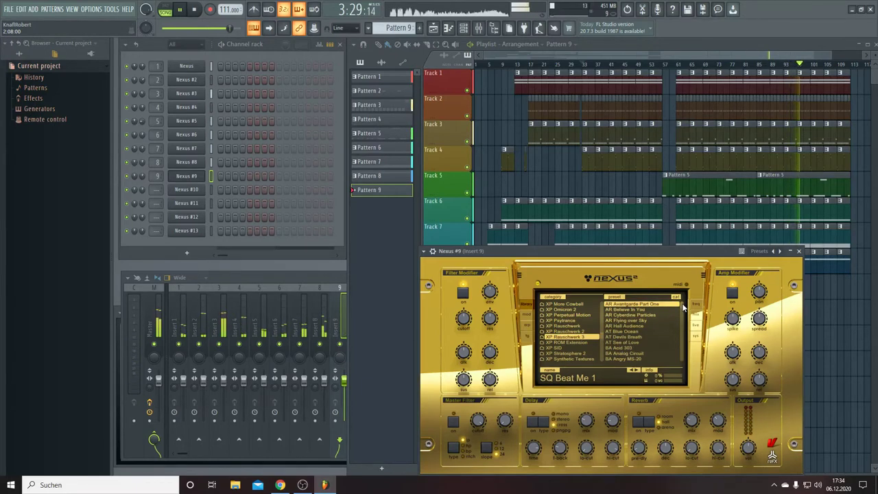
drag(683, 308, 683, 358)
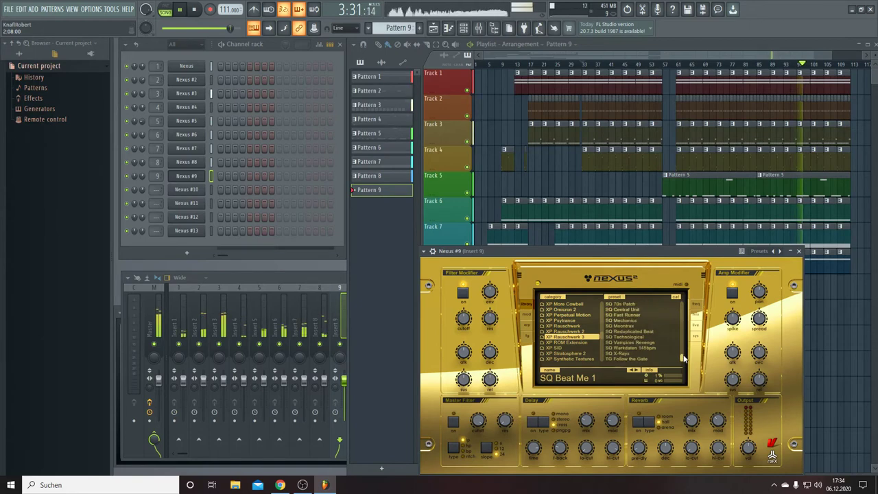
click(617, 354)
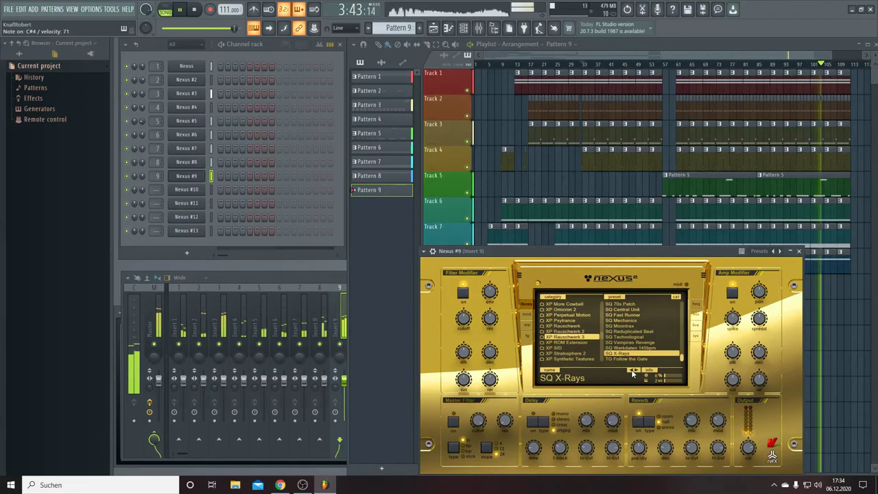
mouse_move(752, 460)
drag(752, 461, 758, 474)
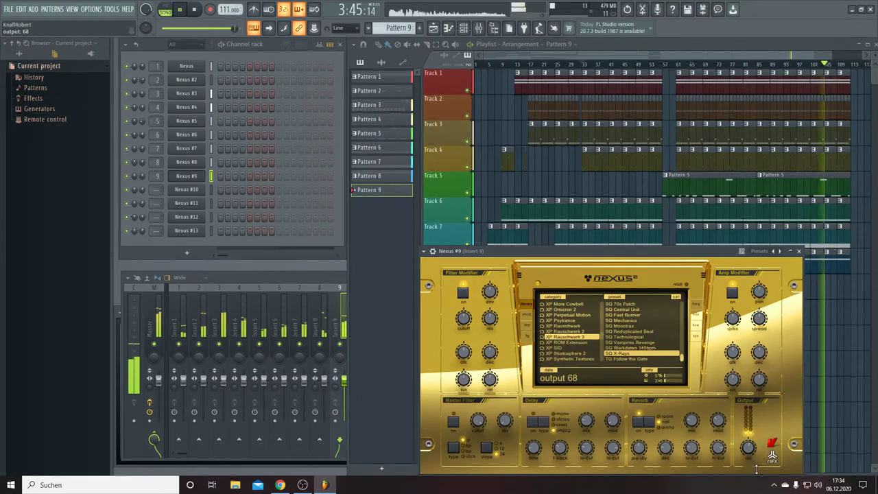
mouse_move(751, 451)
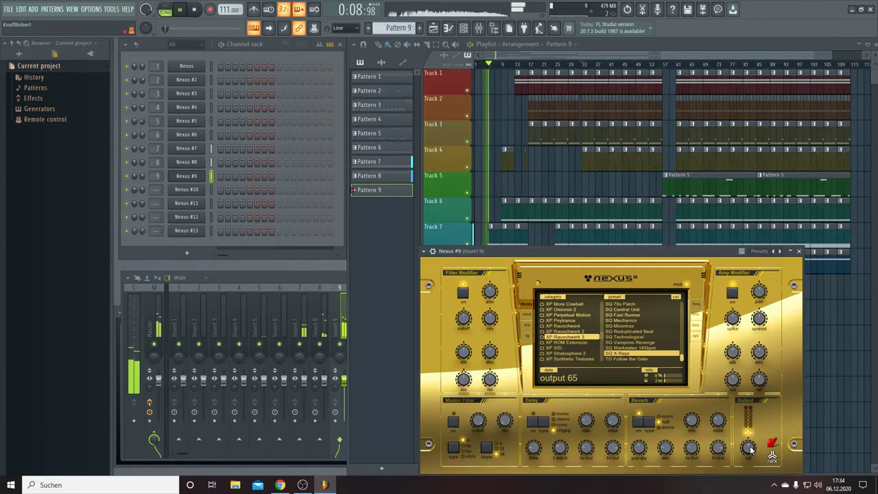
scroll(751, 450, down, 2)
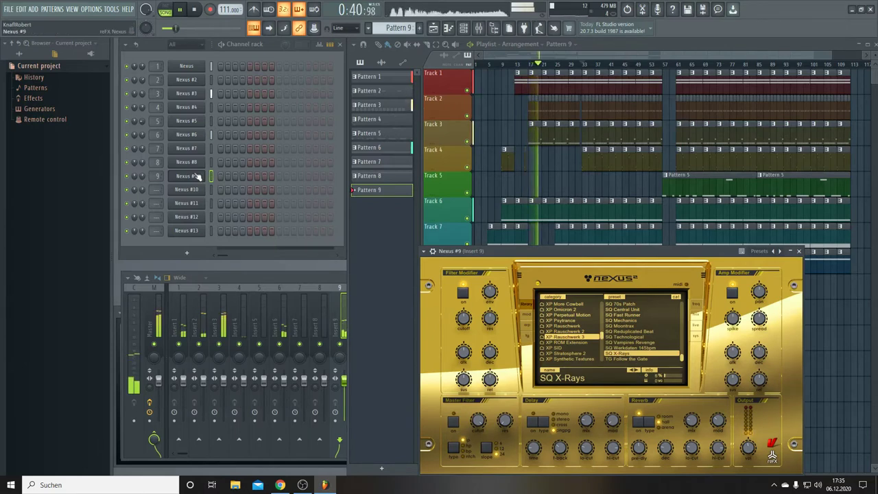
Open Nexus #10, load SQ [Trp2] Underground from the Search: SQ category, and go back one preset to SQ [Trp2] Trapstep 2.
click(186, 193)
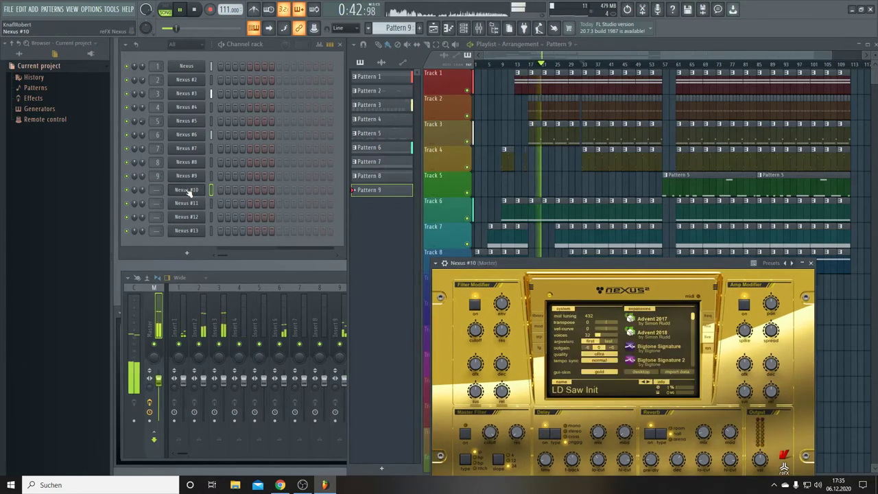
click(542, 317)
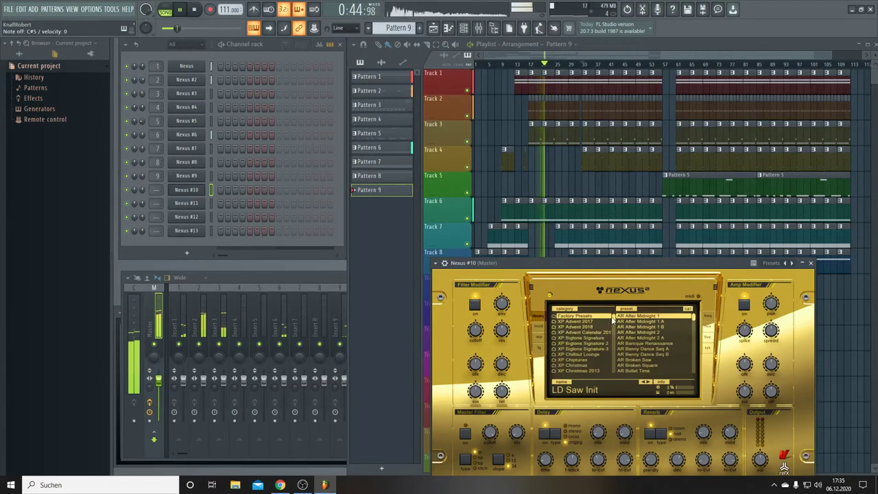
drag(614, 347, 615, 371)
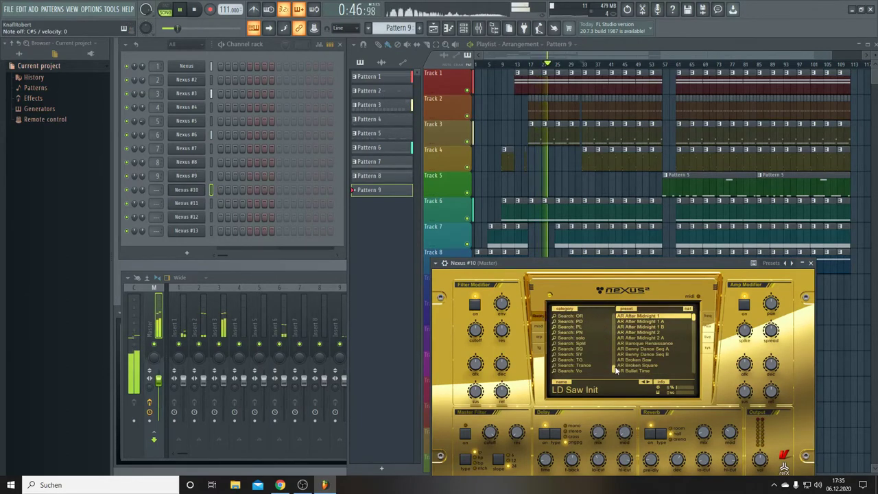
click(586, 349)
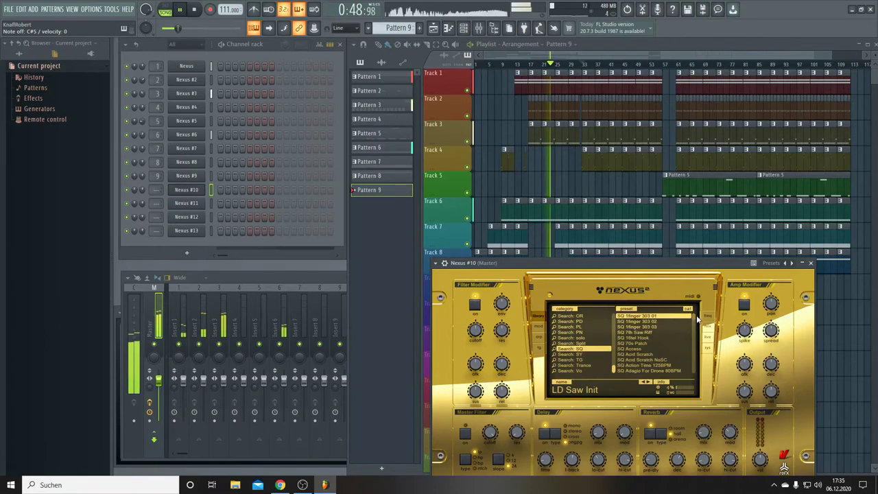
drag(697, 323, 695, 367)
click(659, 371)
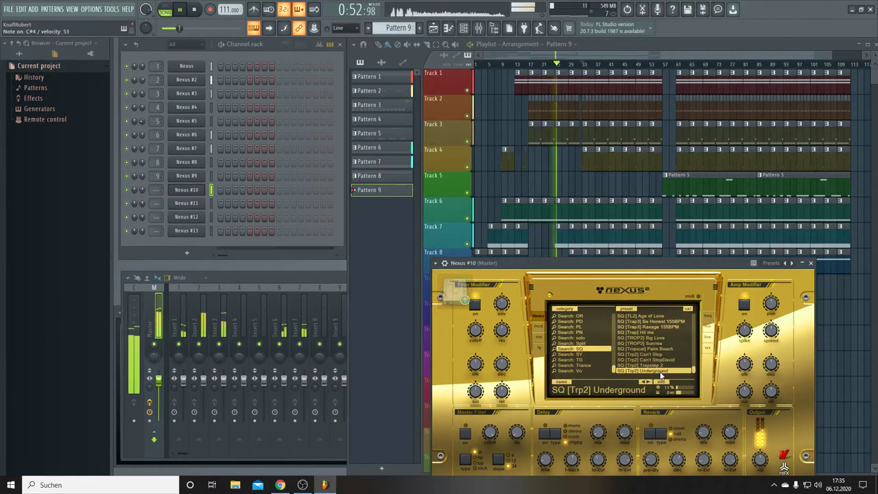
click(644, 382)
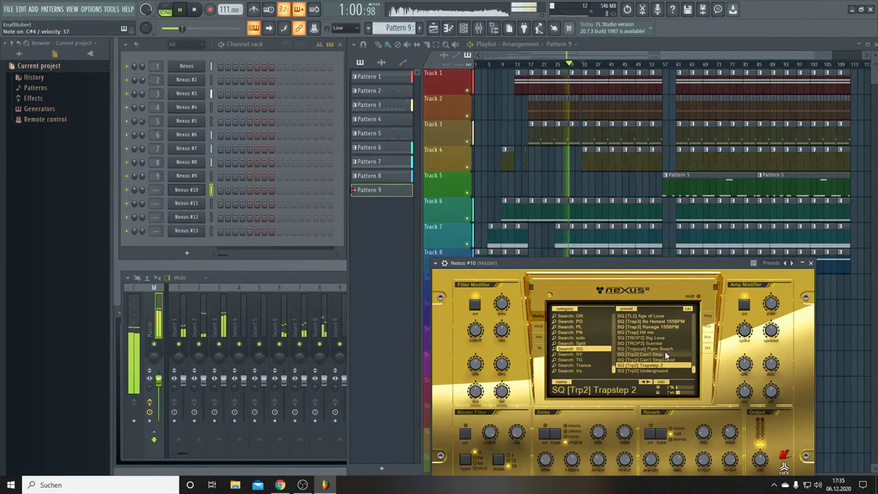
Load the preset SQ [Tiesto] Big Bang into Nexus #10 and go back one preset to SQ [TElem] Alpha 2.
scroll(664, 351, up, 2)
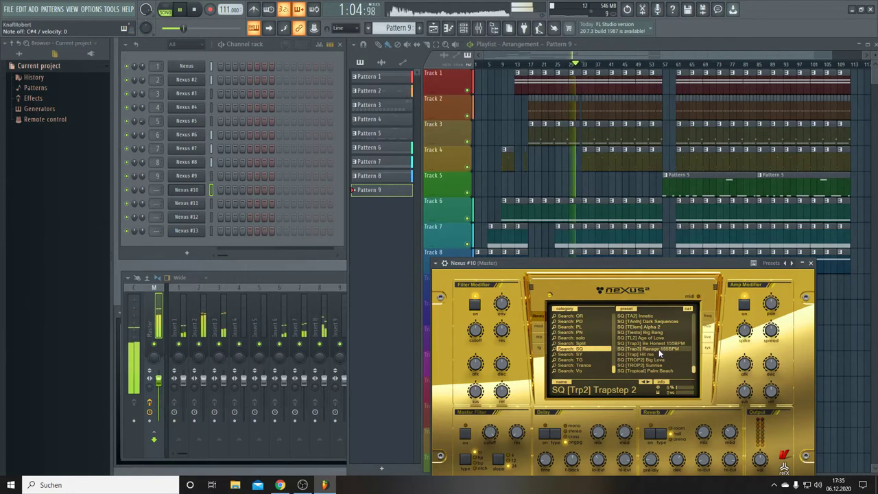
click(641, 333)
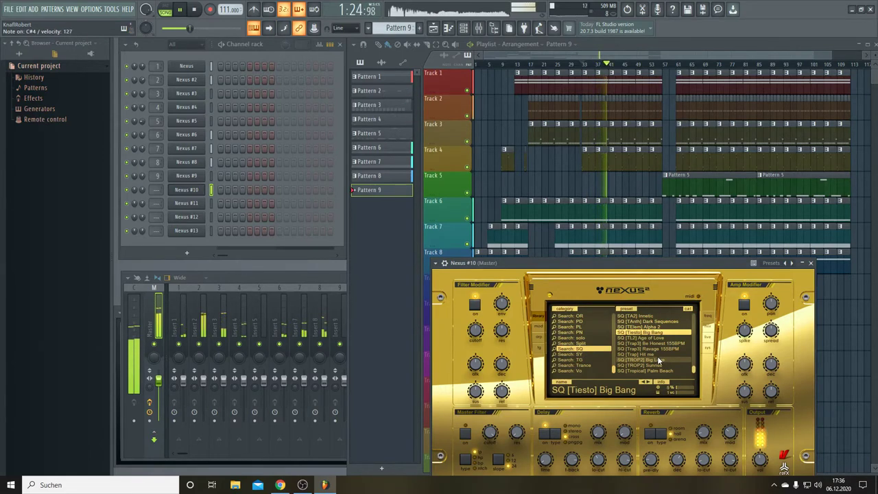
click(643, 383)
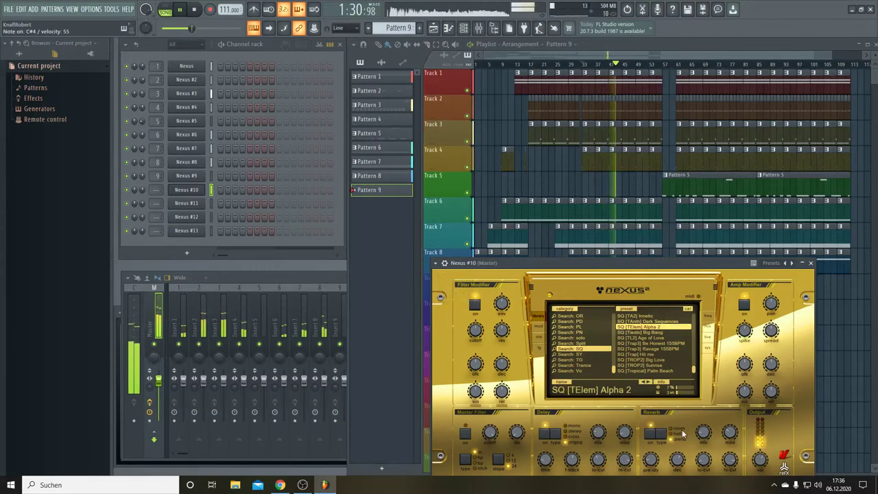
Route the Nexus #10 channel to mixer insert 10.
mouse_move(767, 467)
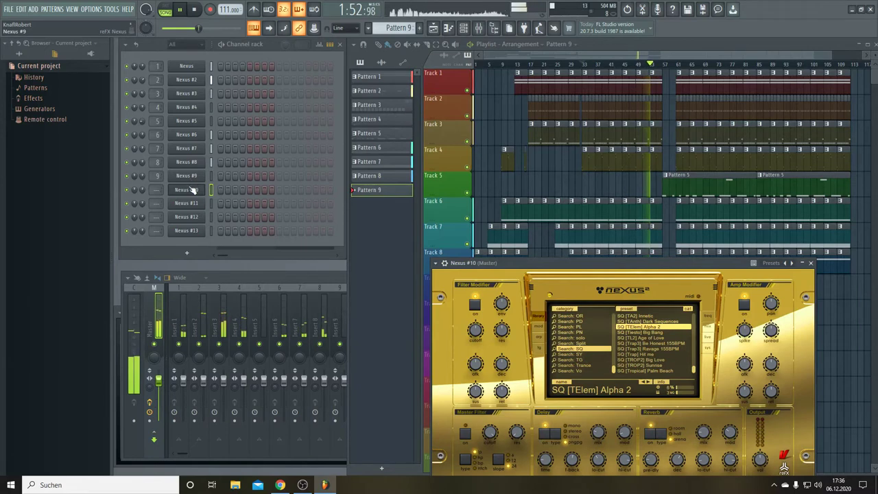
scroll(157, 190, up, 9)
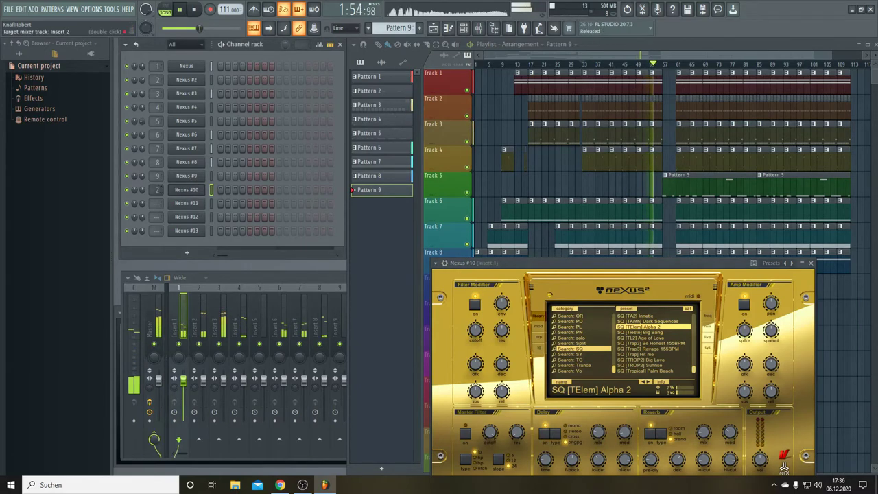
scroll(157, 190, up, 1)
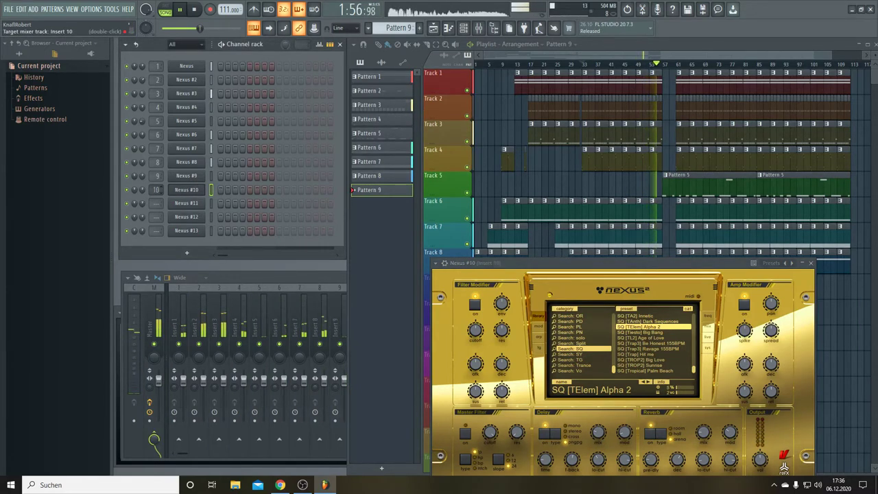
Open Nexus #11 and select the XP Rauschwerk 3 category in its preset library.
click(186, 203)
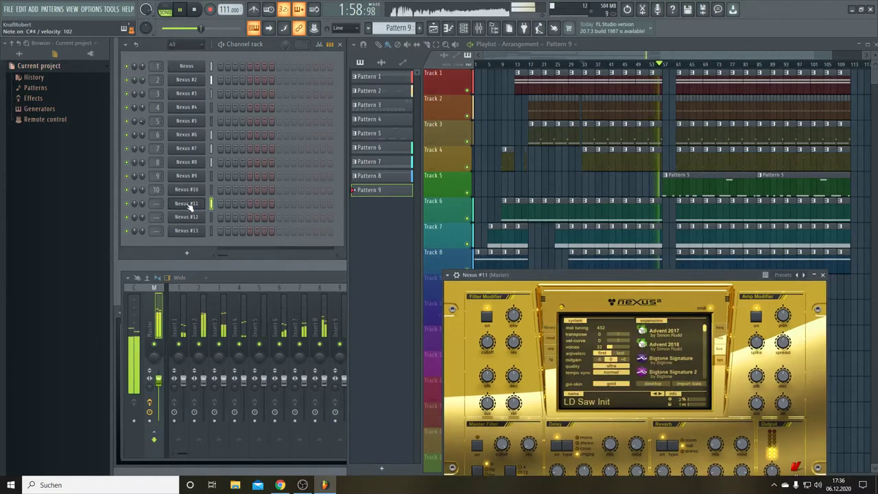
click(551, 328)
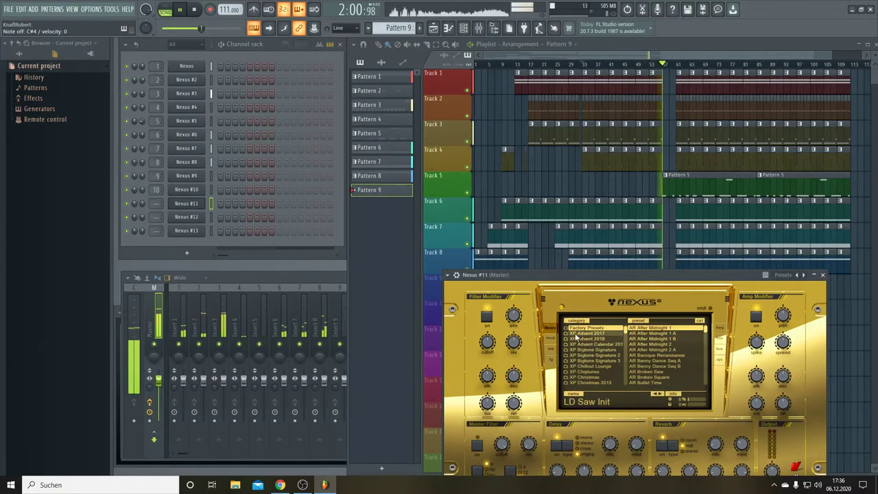
drag(625, 331, 633, 358)
click(604, 360)
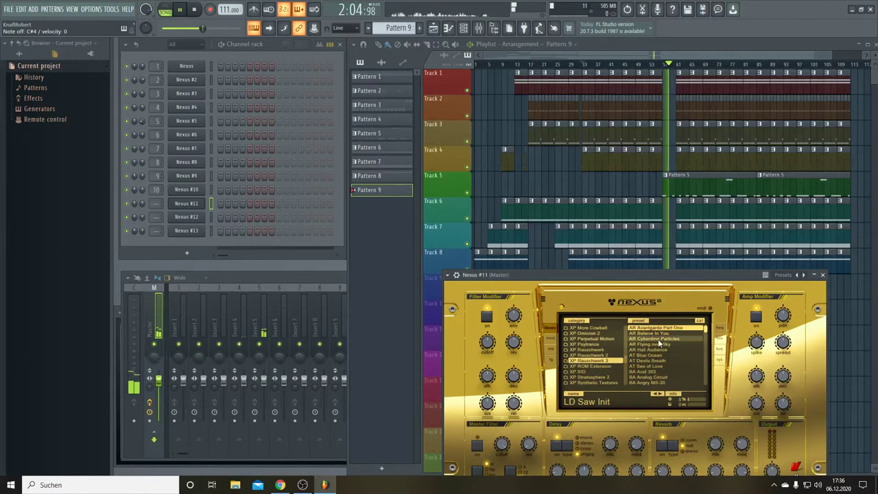
Audition AR Hall Audience and AR Flying over Sky in Nexus #11, load AR Cyberdine Particles, and stop playback.
click(657, 349)
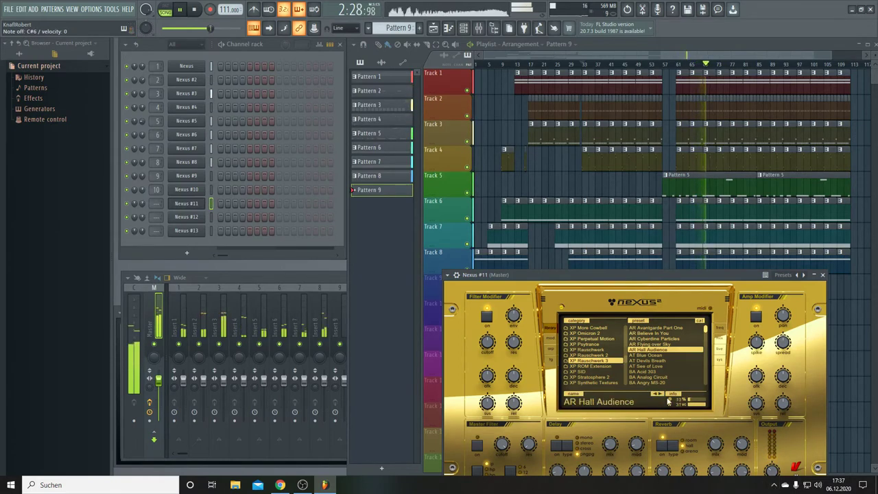
click(656, 394)
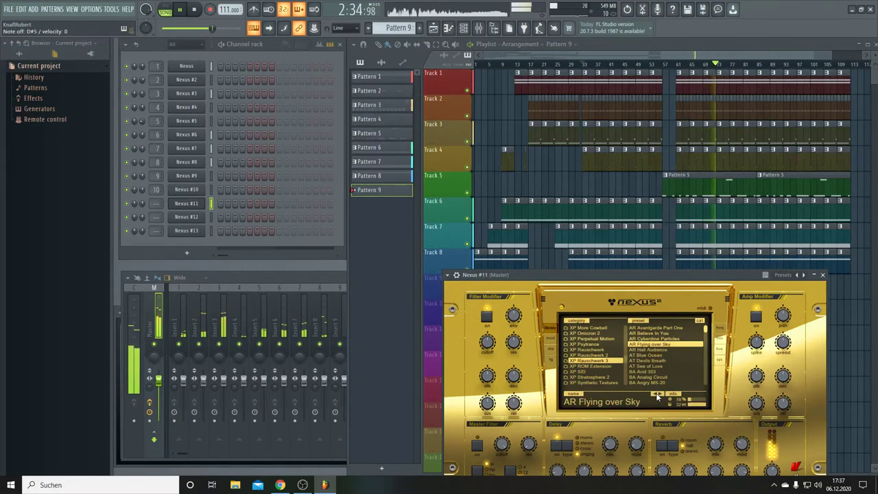
click(656, 395)
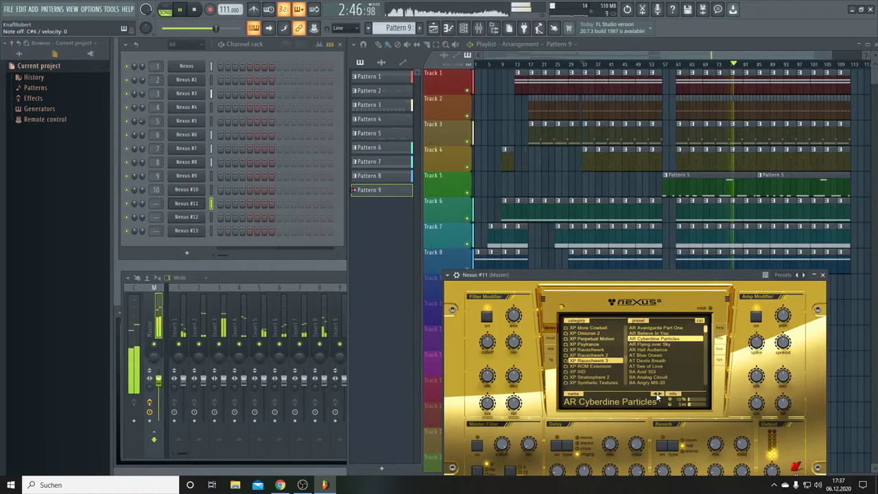
drag(771, 467, 778, 482)
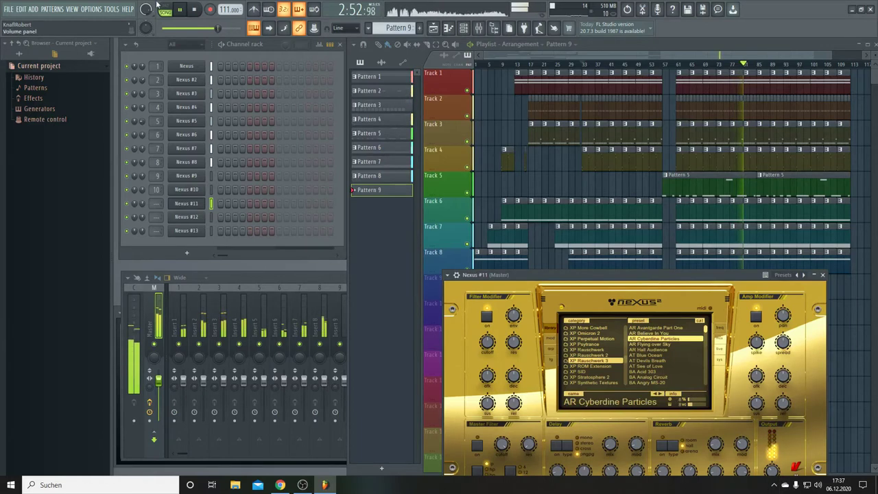
click(196, 10)
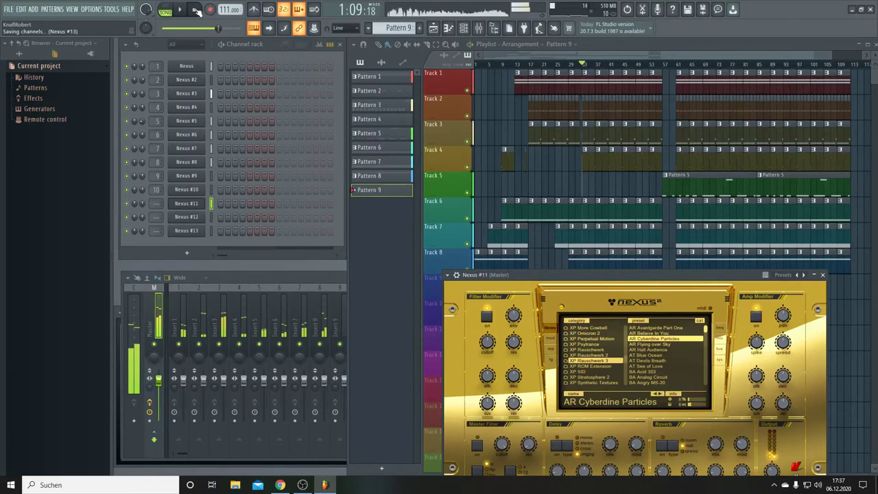
click(196, 10)
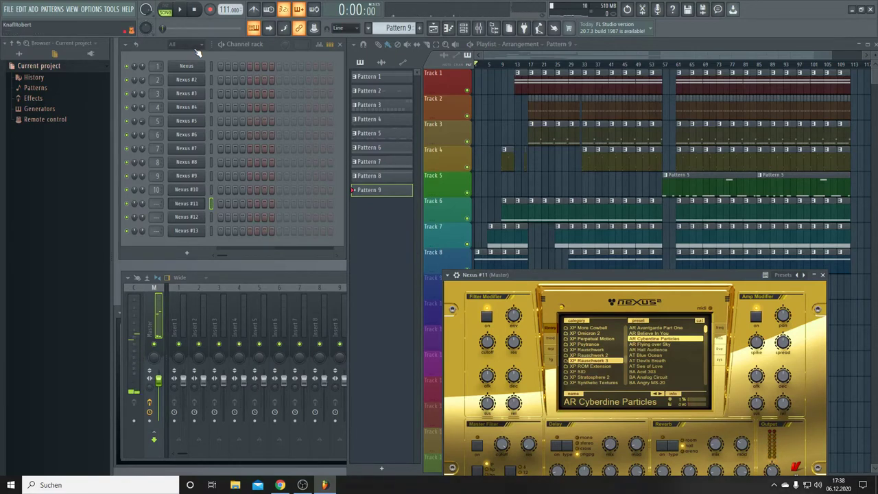
Play the arrangement from the beginning, make sure Pattern 9 is the selected pattern, and stop playback.
key(space)
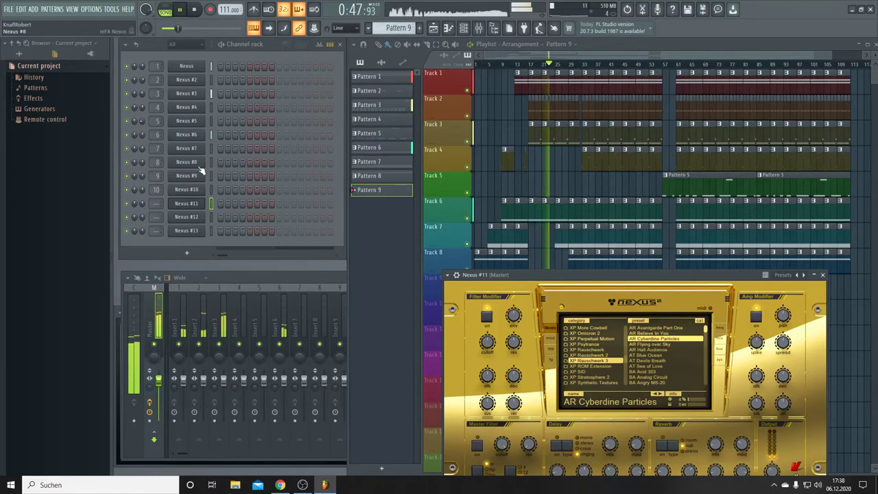
scroll(398, 28, up, 1)
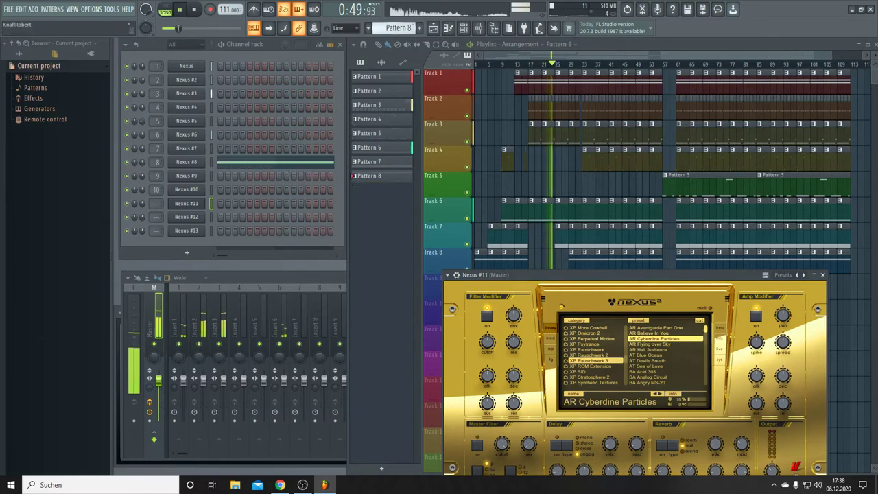
scroll(398, 28, down, 1)
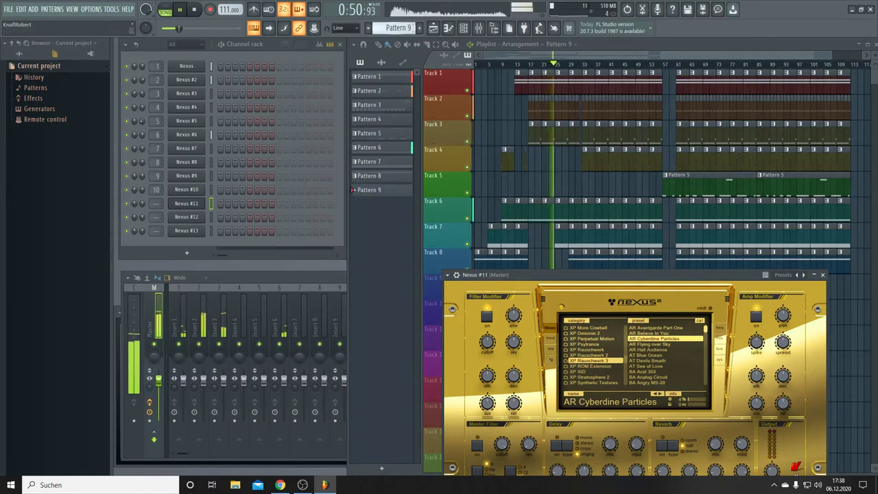
click(194, 10)
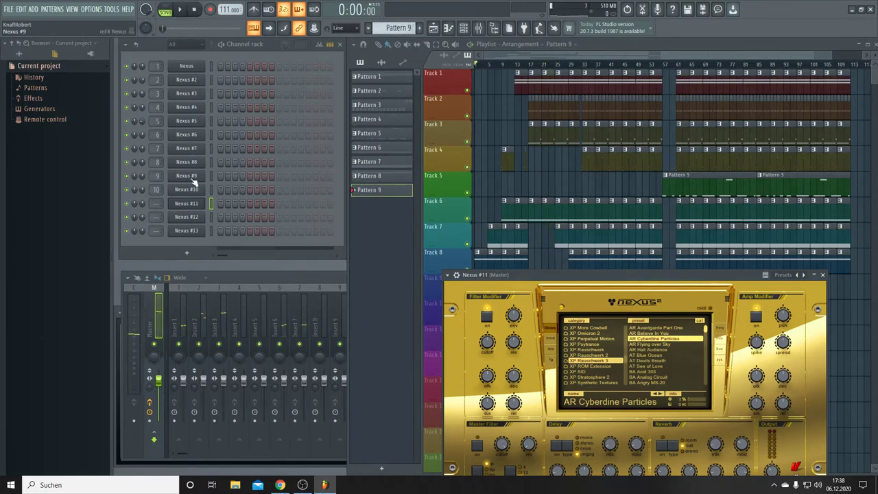
Add a four-bar C#5 note for Nexus #9 at the start of Pattern 9 in the piano roll.
click(194, 177)
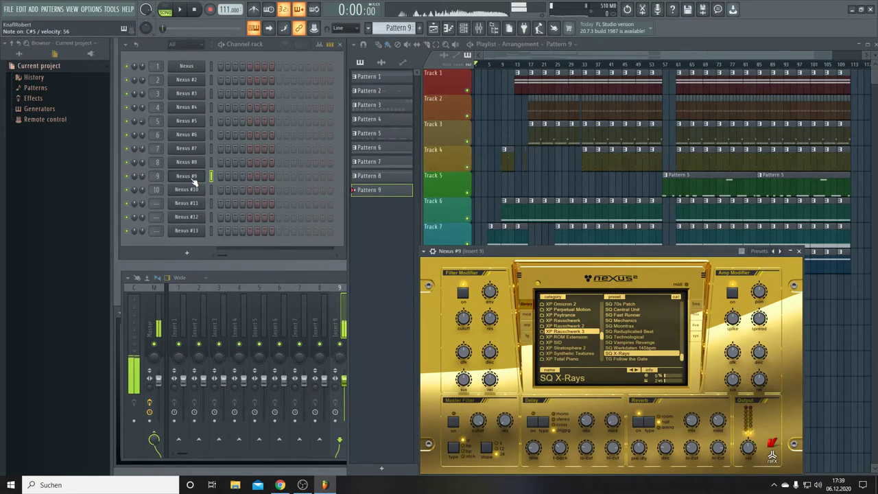
right_click(194, 180)
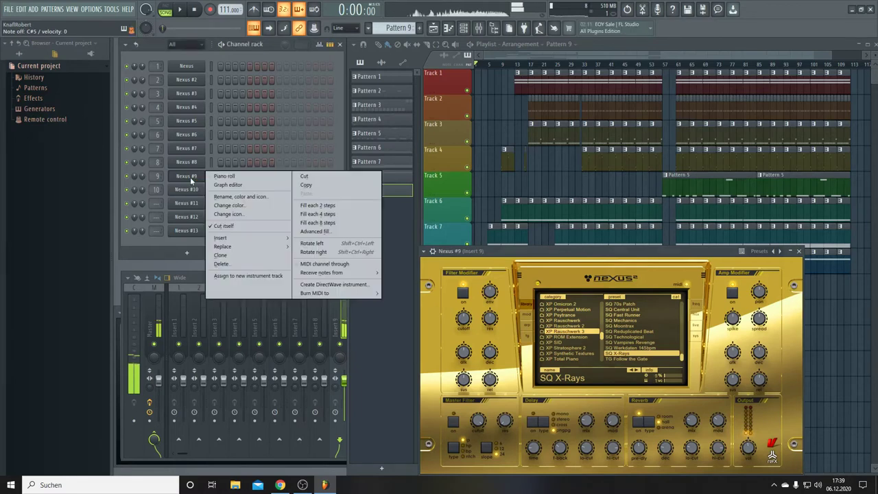
click(212, 176)
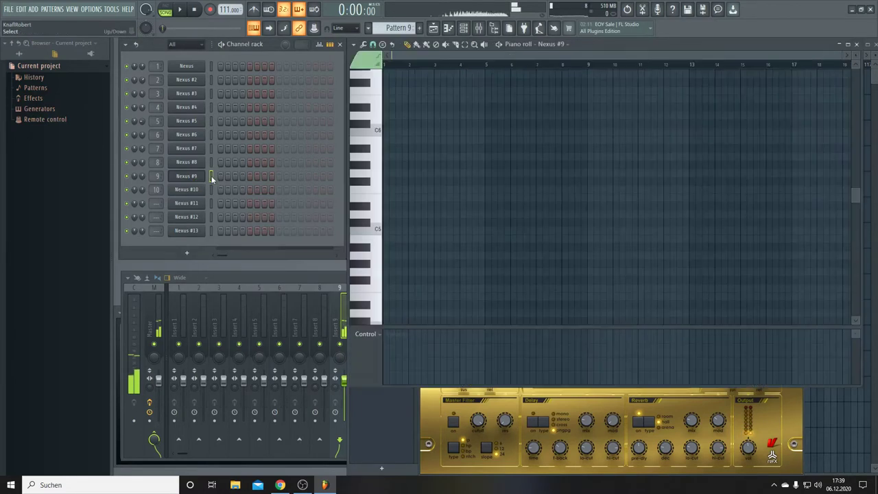
click(390, 228)
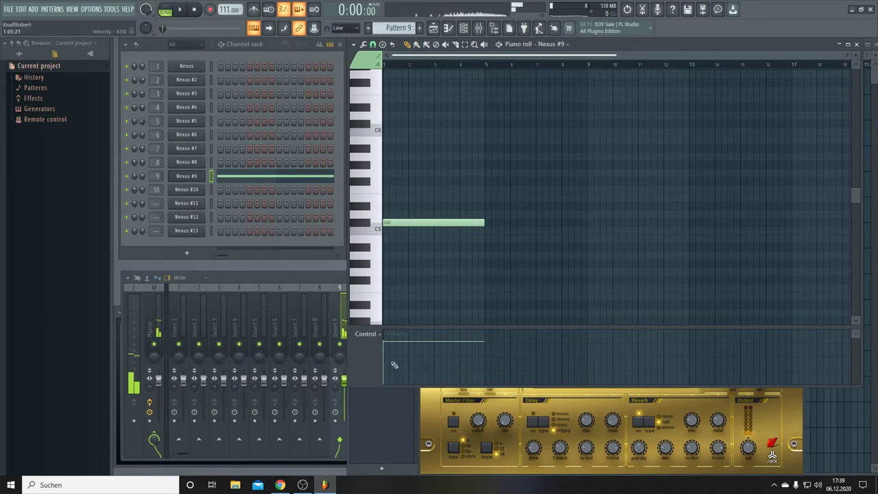
Fill Track 9 of the playlist with Pattern 9 clips from bar 1 through bar 112 and play the song.
click(434, 28)
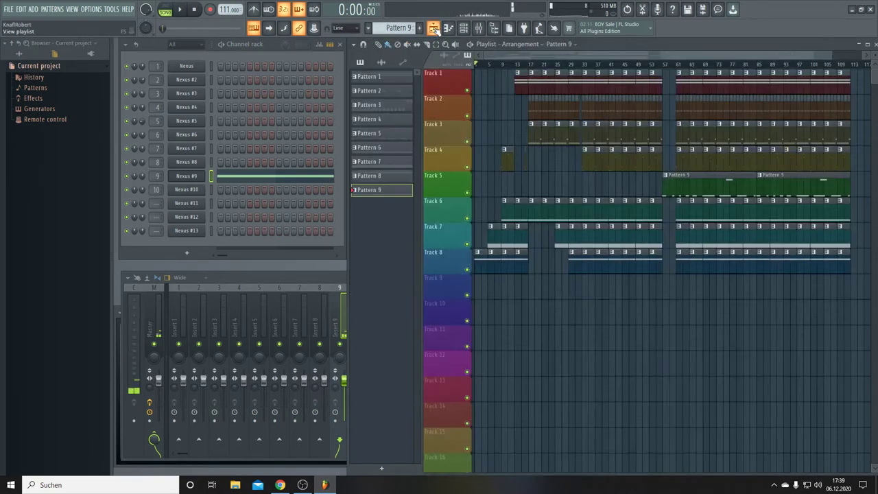
click(480, 293)
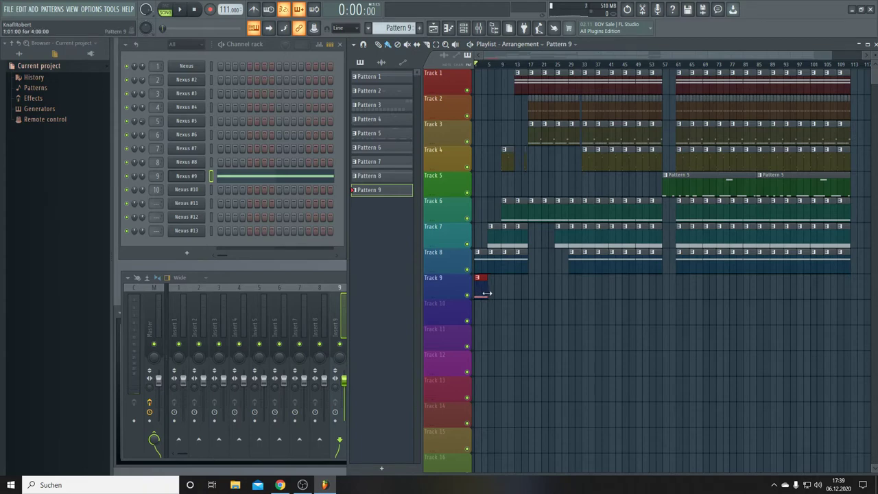
drag(492, 296, 839, 319)
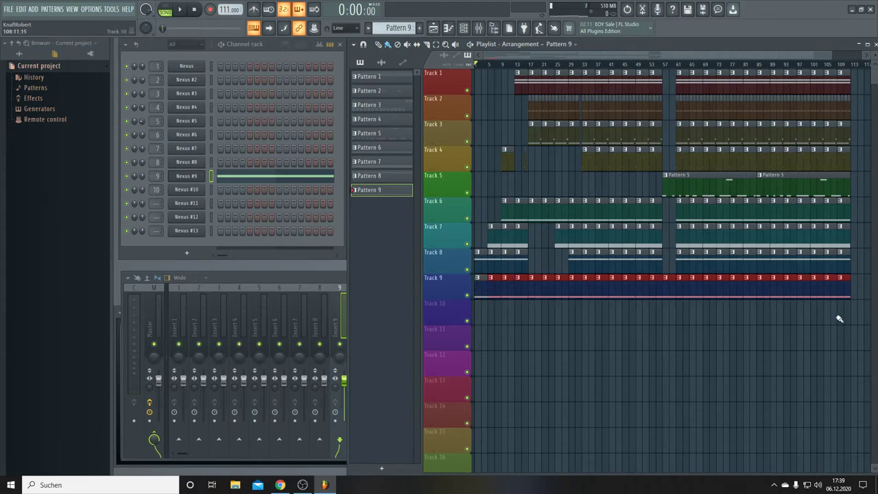
key(space)
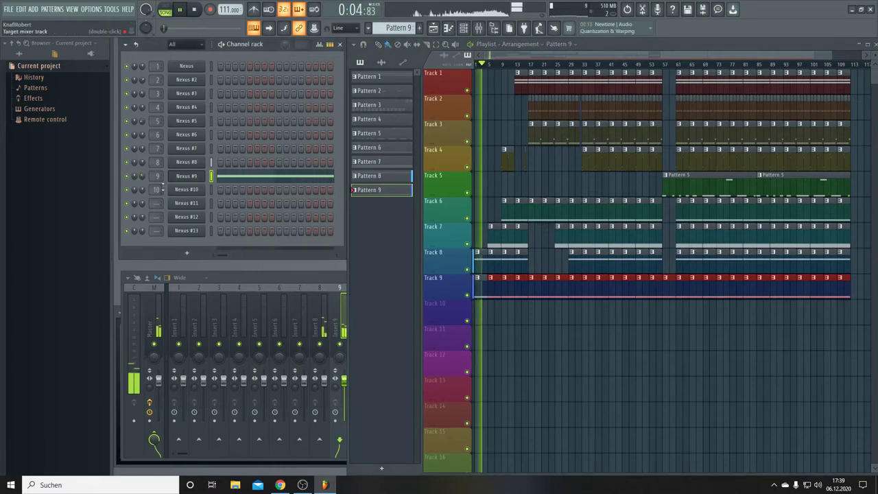
click(516, 332)
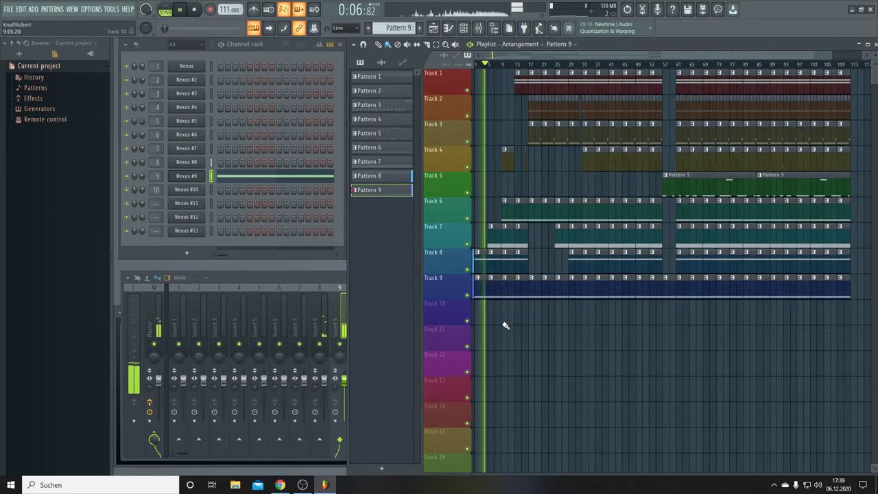
Create an automation clip for the last tweaked parameter of Nexus #9, MIDI CC #1 (Modulation wheel).
click(185, 175)
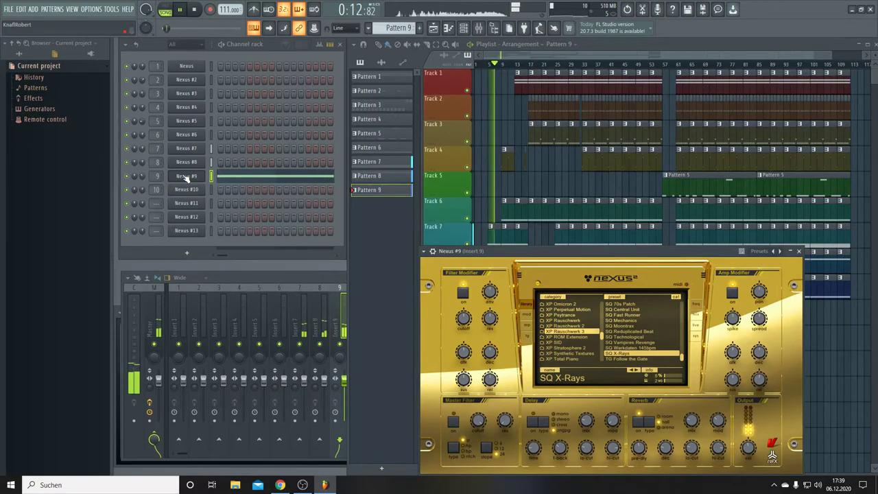
click(112, 9)
mouse_move(138, 124)
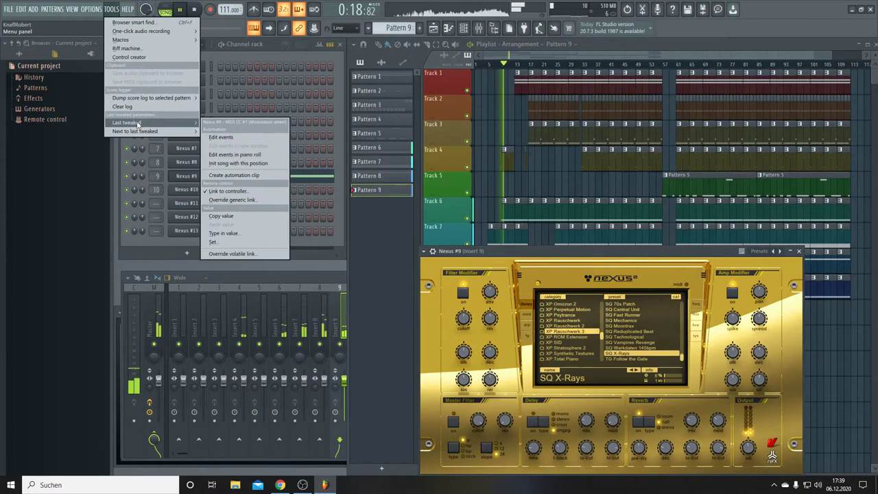
click(250, 175)
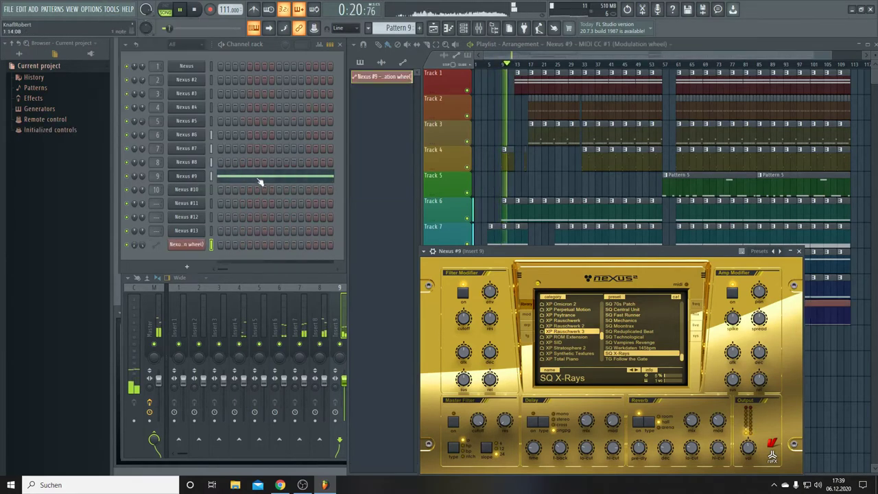
click(487, 143)
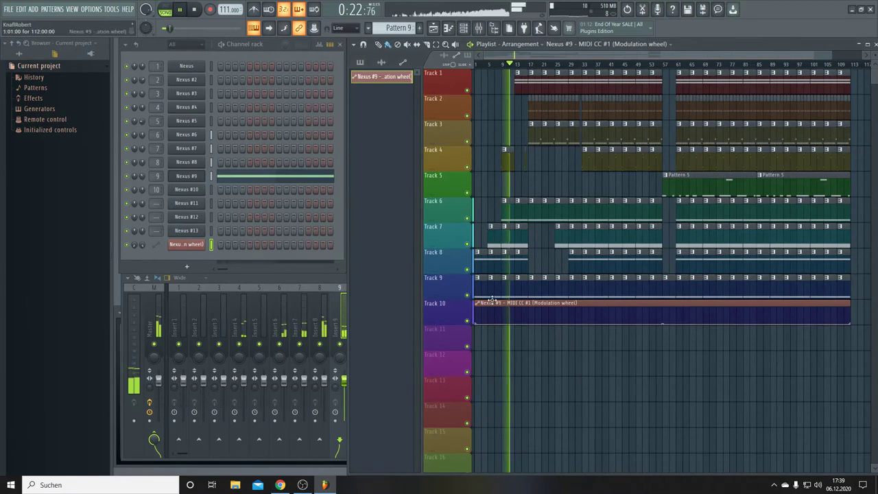
Move the modulation wheel automation onto Track 9 and shape rising ramps that peak at bars 17, 29, 57 and 61.
drag(491, 302, 528, 282)
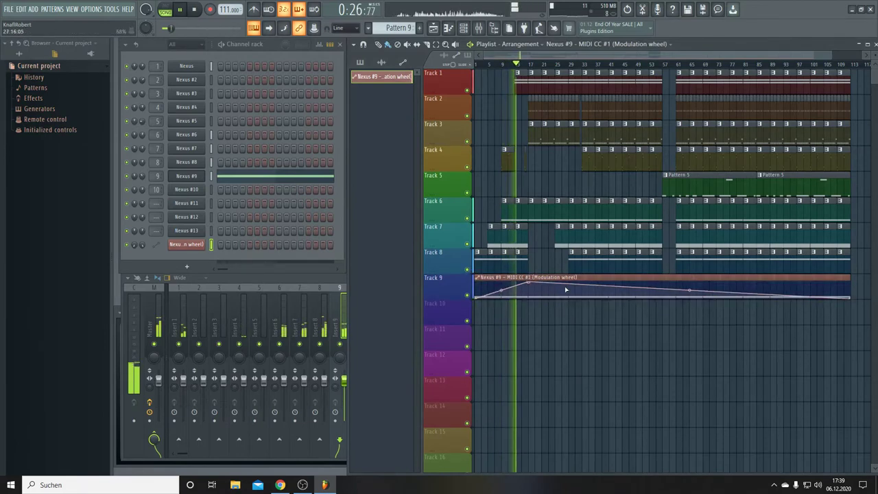
drag(537, 290, 570, 299)
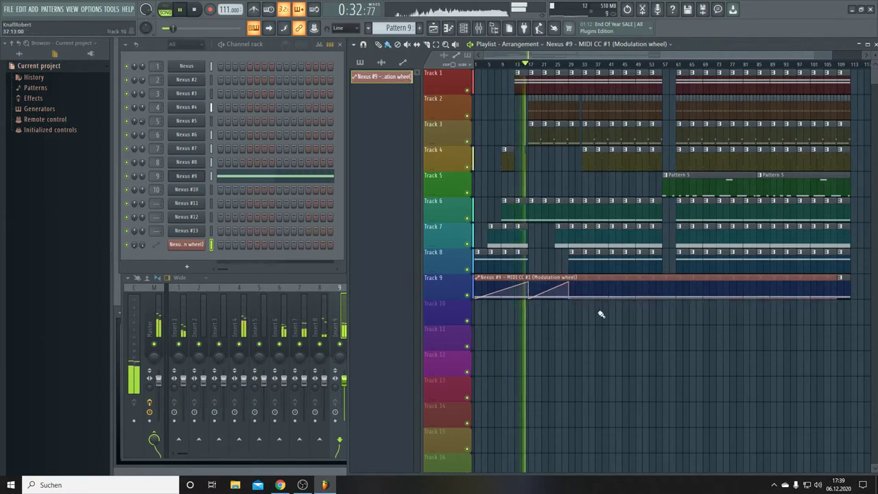
drag(662, 296, 676, 308)
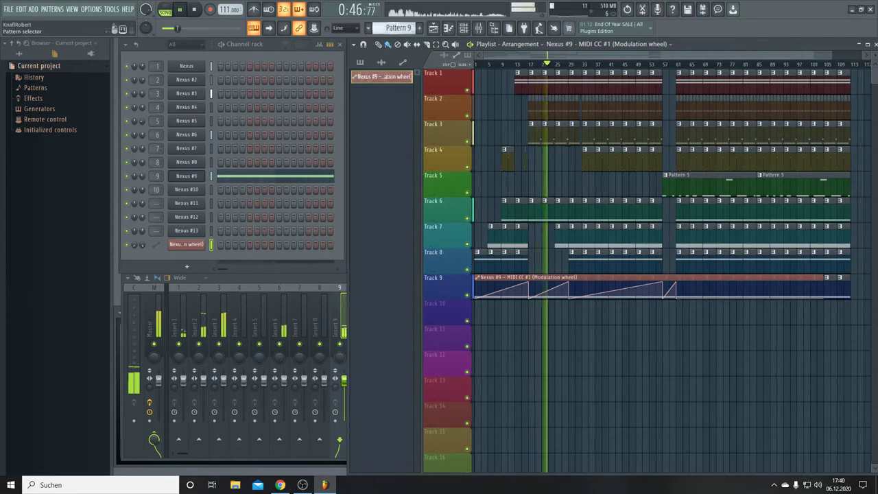
Switch to the empty Pattern 10 and restart song playback from the beginning.
scroll(396, 28, down, 1)
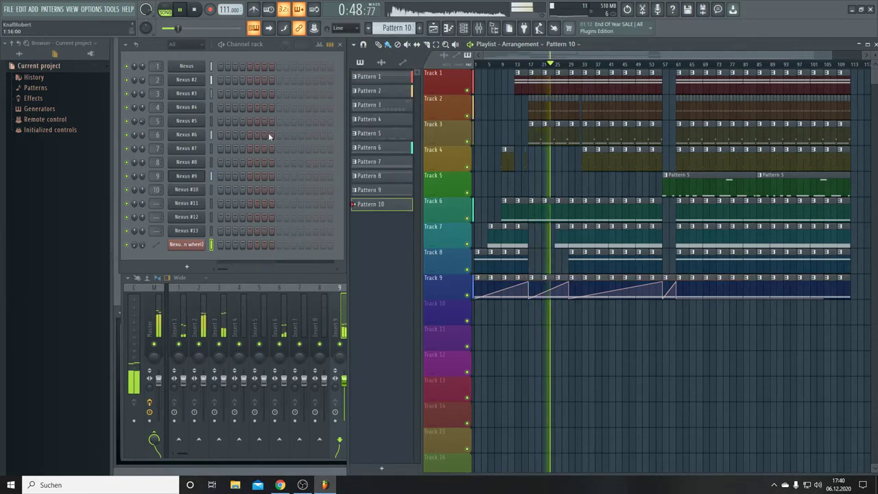
click(193, 9)
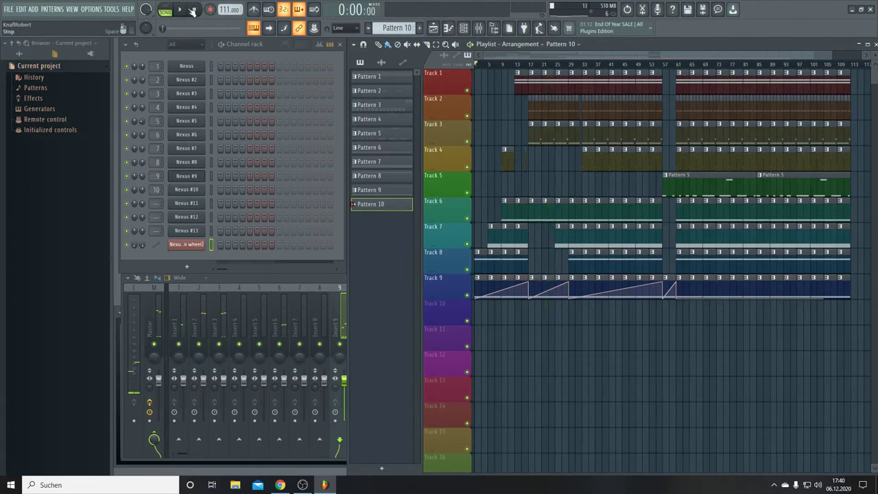
click(180, 9)
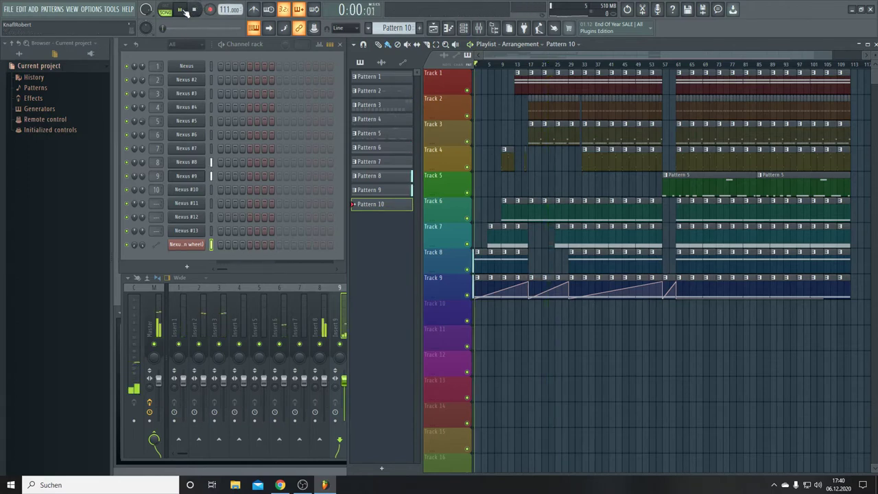
Add a four-bar C#5 note for Nexus #10 at the start of Pattern 10 in the piano roll.
click(185, 190)
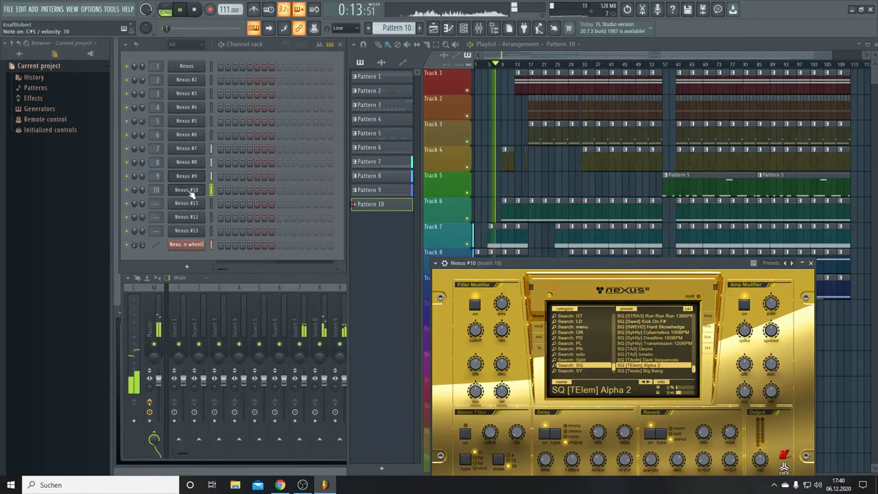
right_click(187, 192)
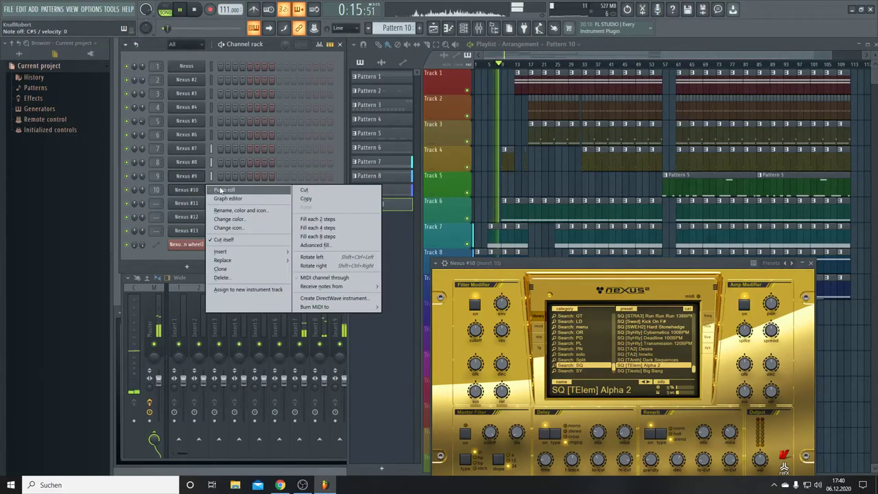
click(218, 191)
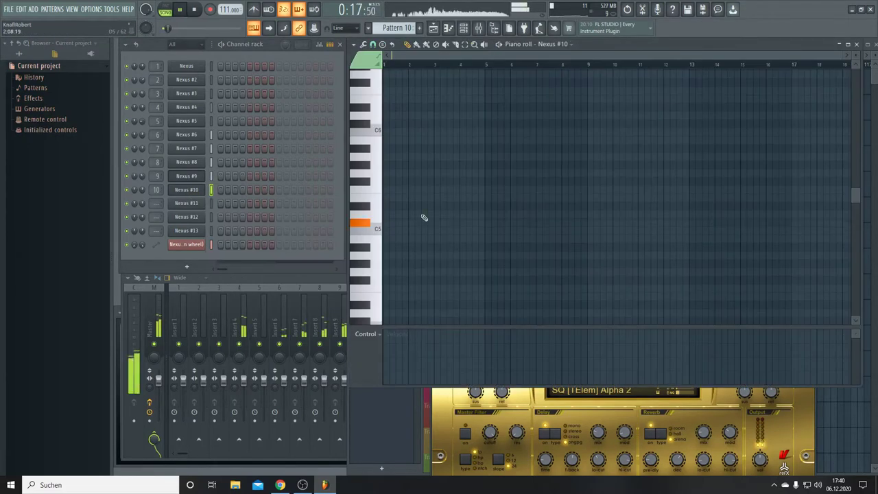
click(393, 223)
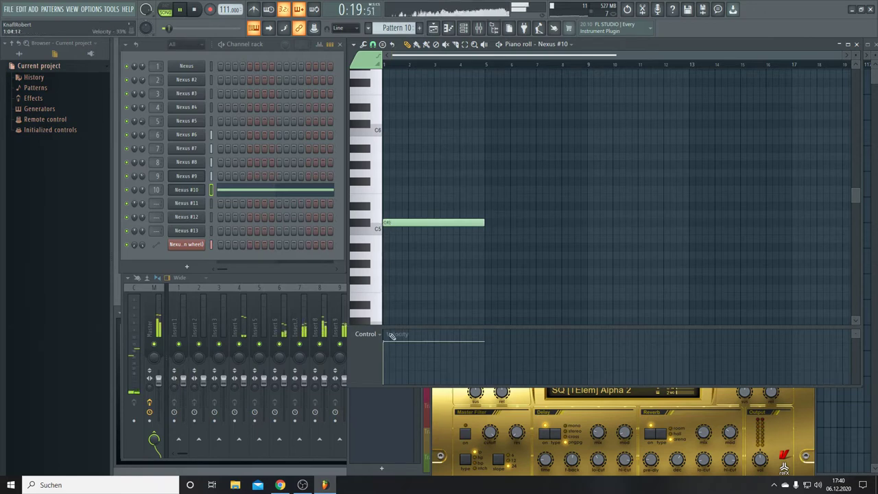
drag(392, 335, 369, 361)
Fill Track 10 of the playlist with Pattern 10 clips from bar 13 through bar 112.
click(445, 28)
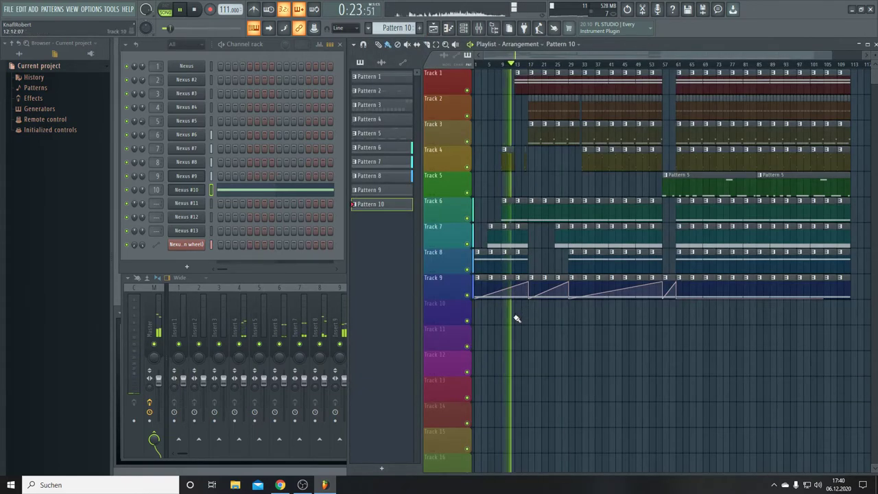
drag(515, 316, 845, 335)
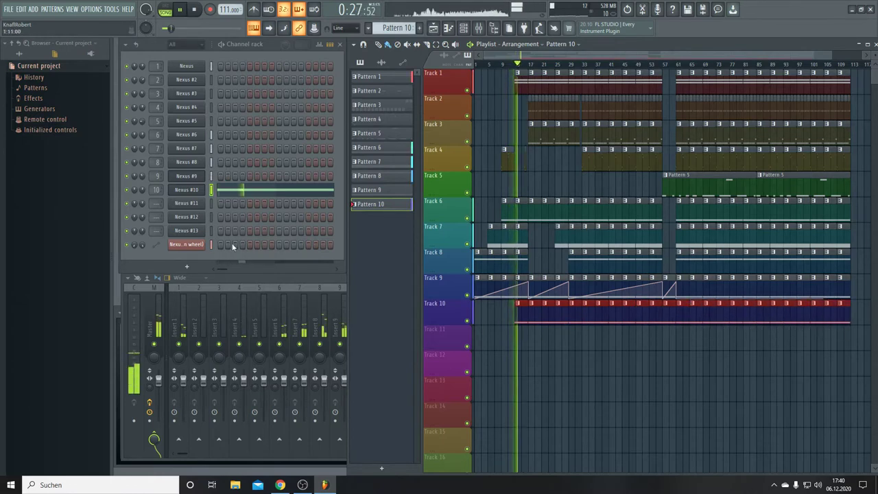
Set the Nexus #10 channel volume to 45% and delete the Pattern 10 clip at bar 13 on Track 10.
drag(141, 194, 140, 199)
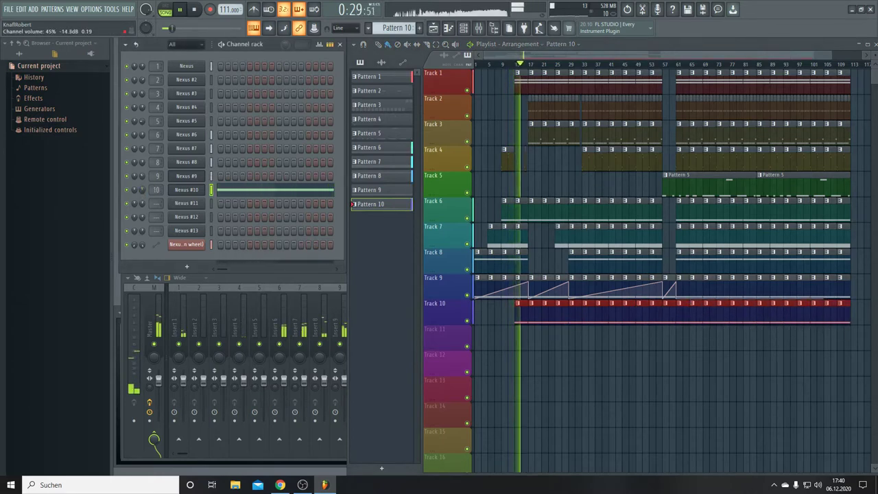
click(511, 328)
right_click(519, 319)
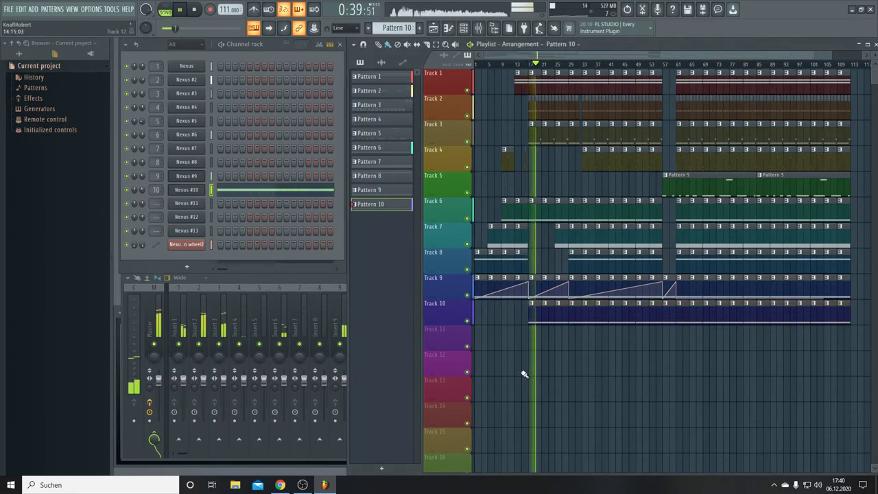
Restart the song from the beginning and audition it with the Nexus #10 plugin window open, closing the window when done.
key(space)
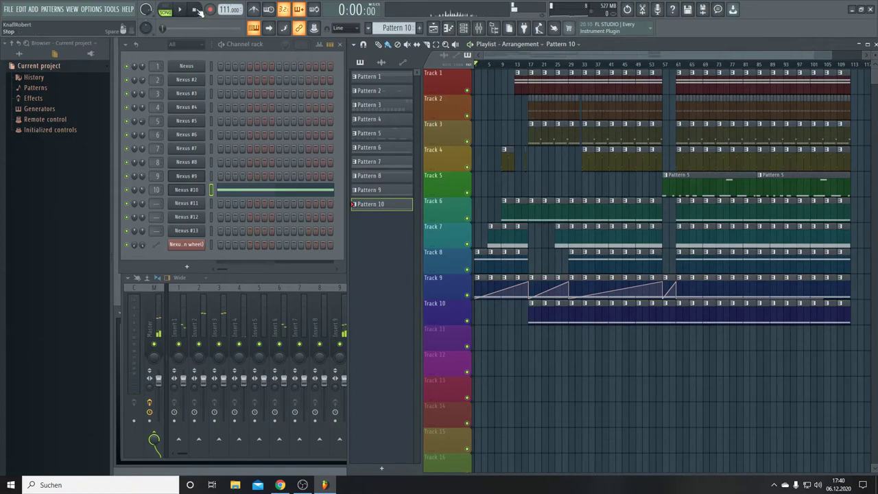
key(space)
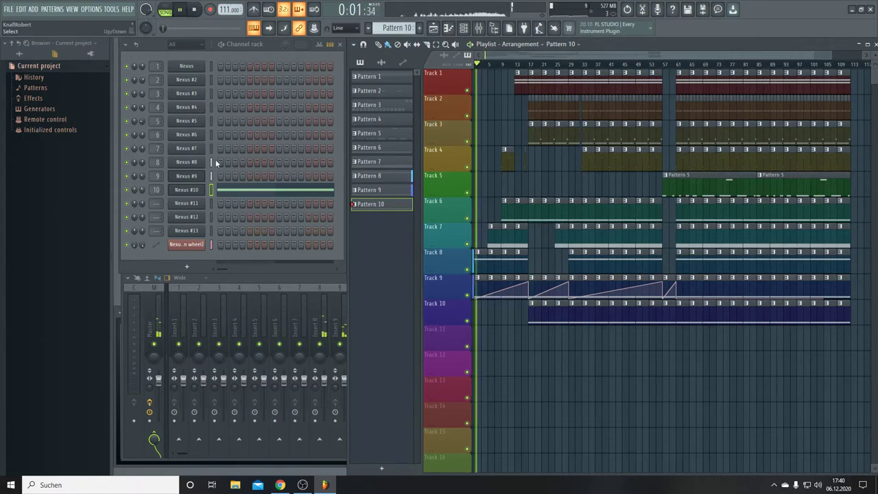
click(196, 192)
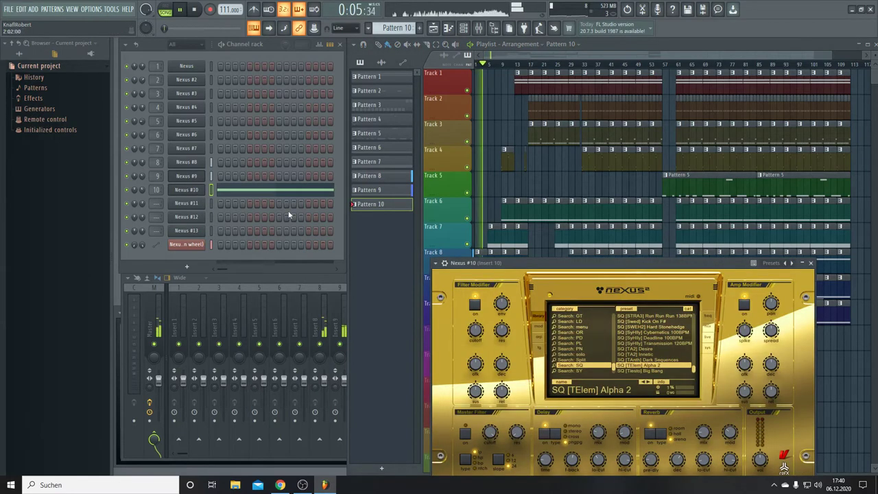
drag(571, 269, 604, 61)
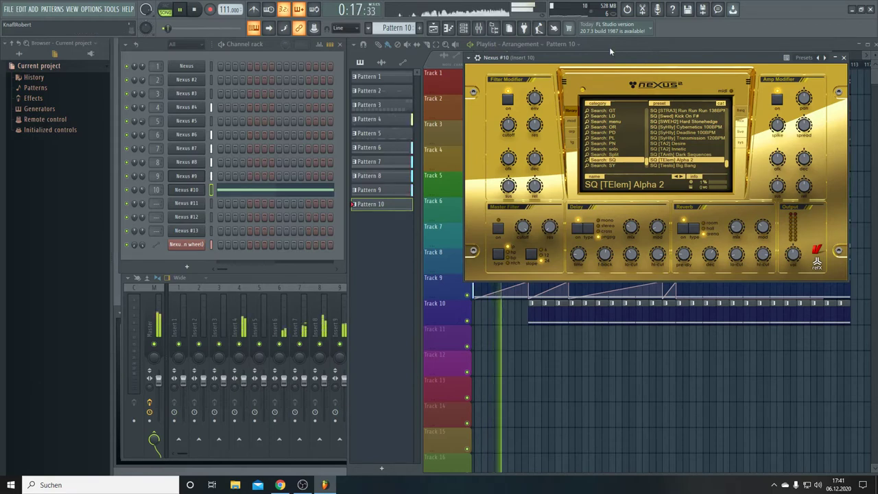
click(610, 43)
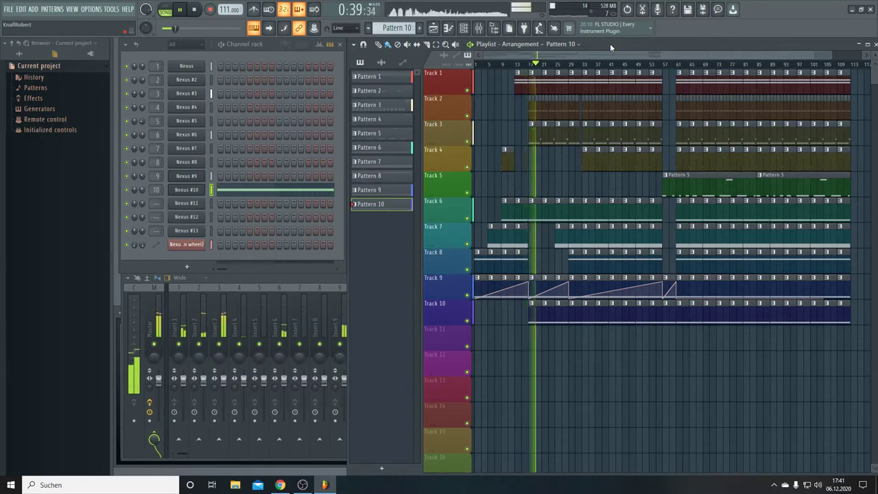
Create an automation clip for the last tweaked parameter, the Nexus #10 modulation wheel.
click(100, 9)
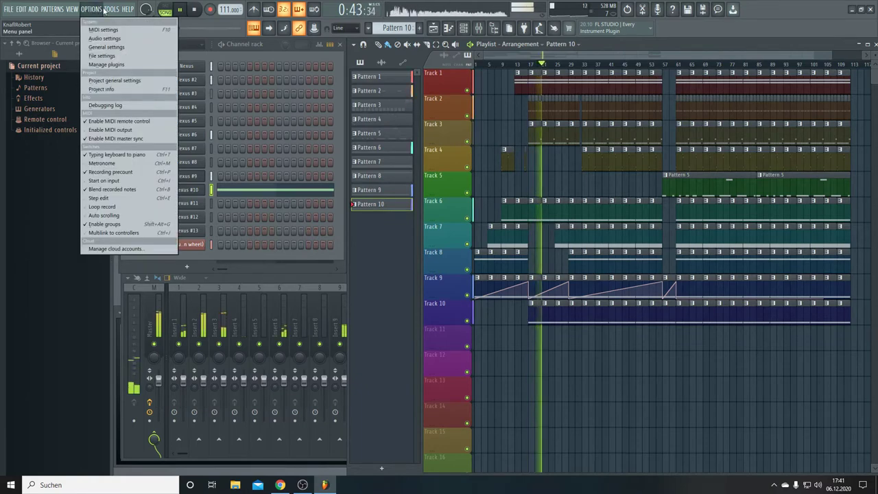
mouse_move(111, 8)
mouse_move(137, 123)
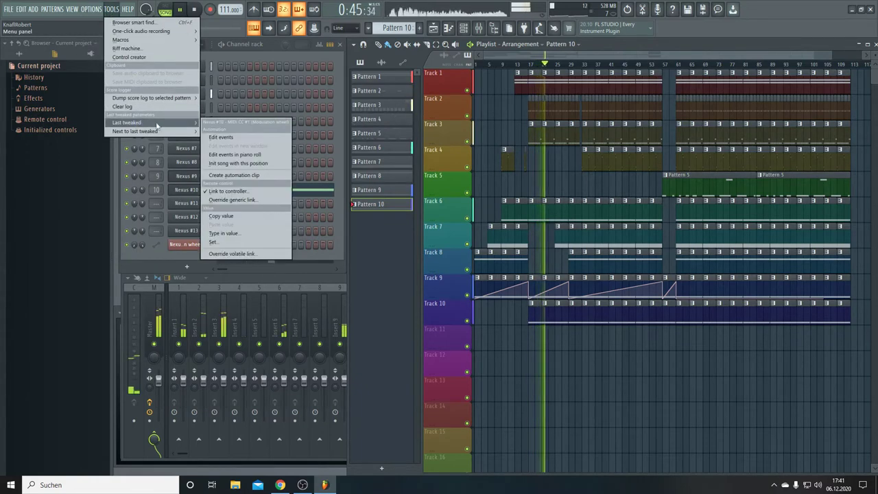
click(236, 175)
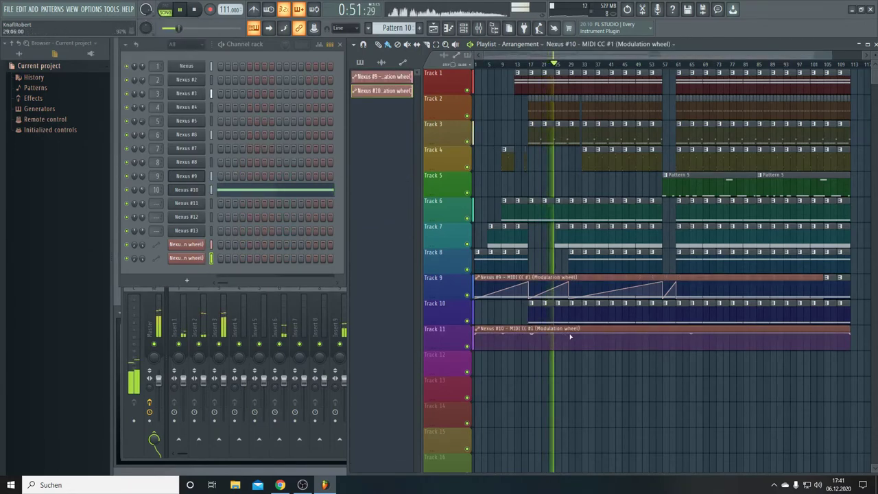
Move the Nexus #10 automation onto Track 10 and curve it with lows at bars 29, 57, 61 and about 96, peaking near bar 80.
drag(569, 336, 568, 350)
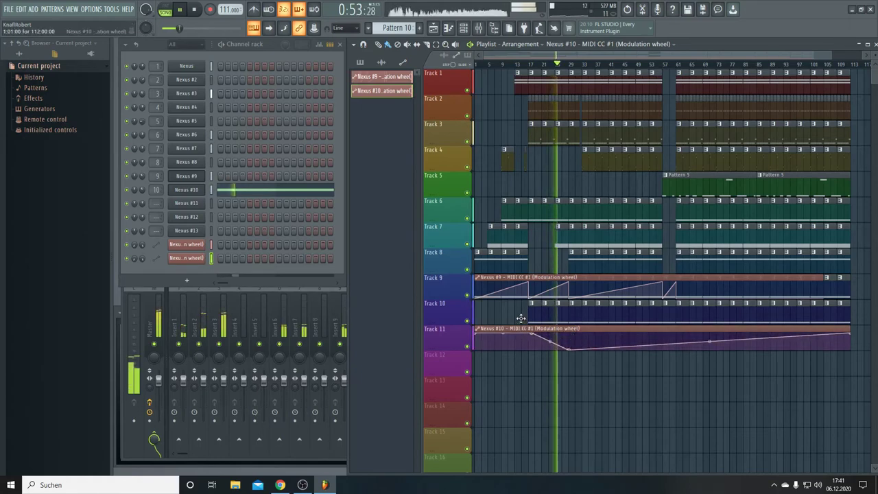
drag(522, 330, 568, 308)
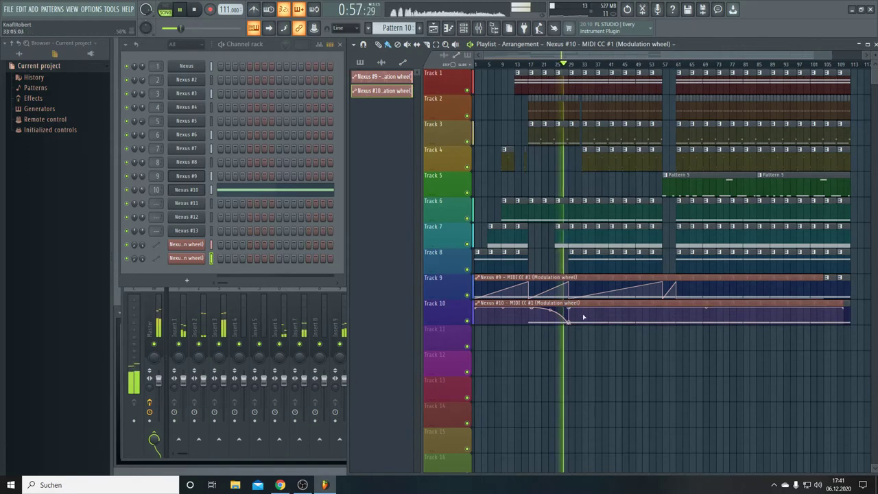
drag(663, 318, 662, 330)
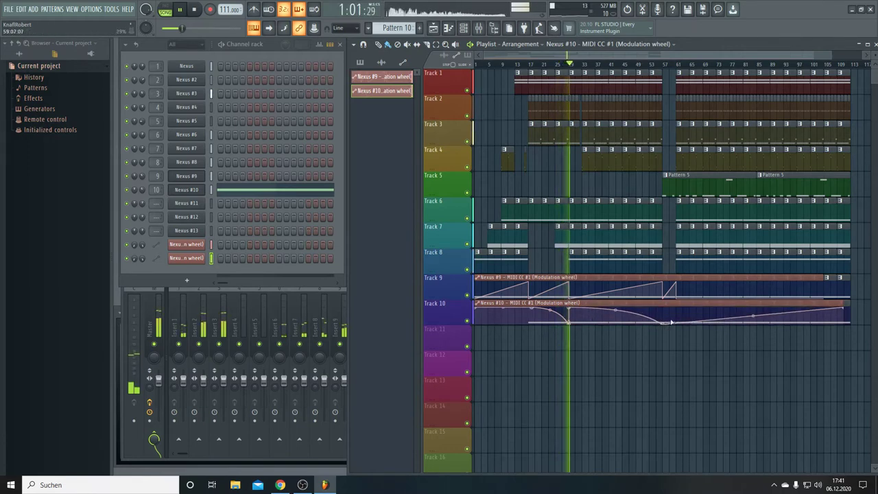
right_click(676, 308)
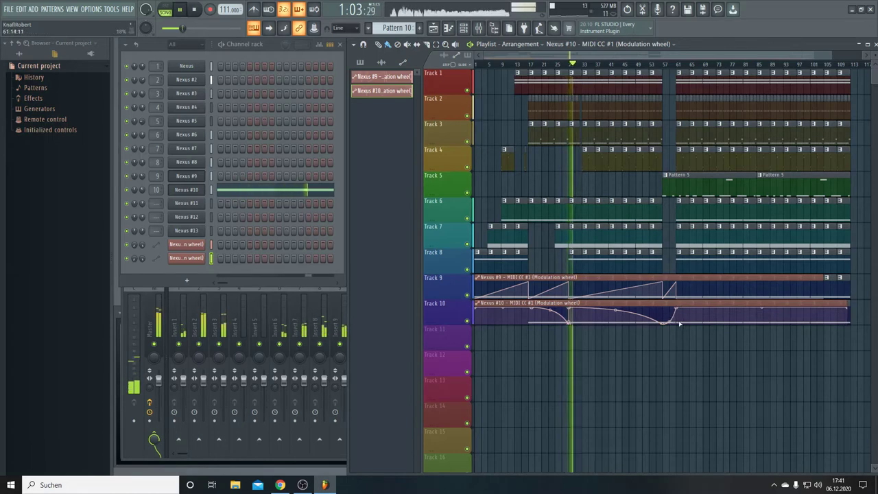
drag(677, 323, 676, 328)
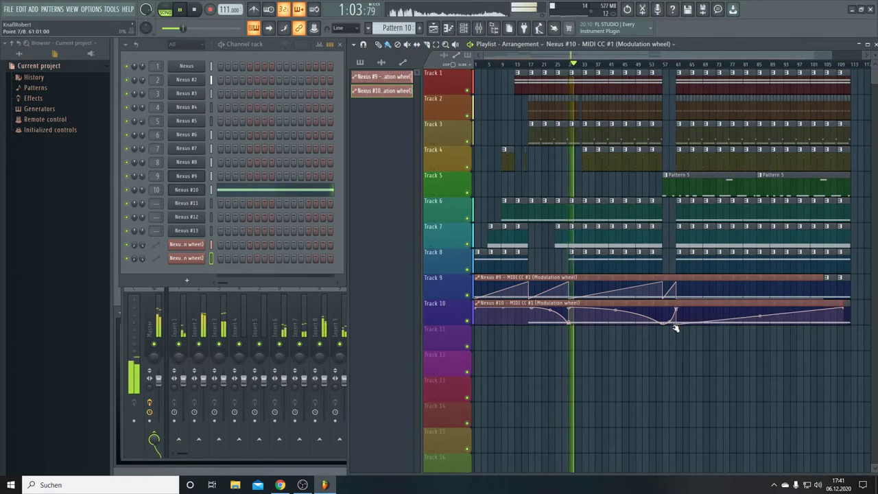
right_click(741, 307)
right_click(794, 322)
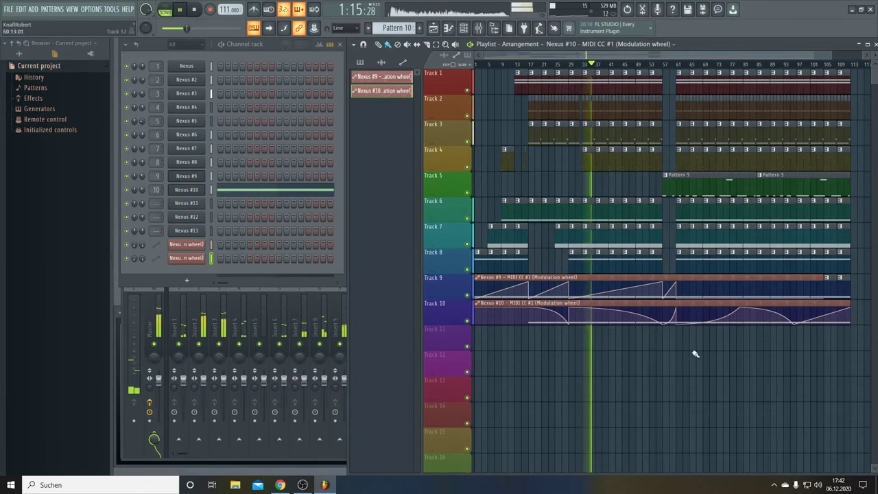
Add a peak at bar 85 to the Nexus #9 automation on Track 9, with a curved rise from bar 61.
click(758, 288)
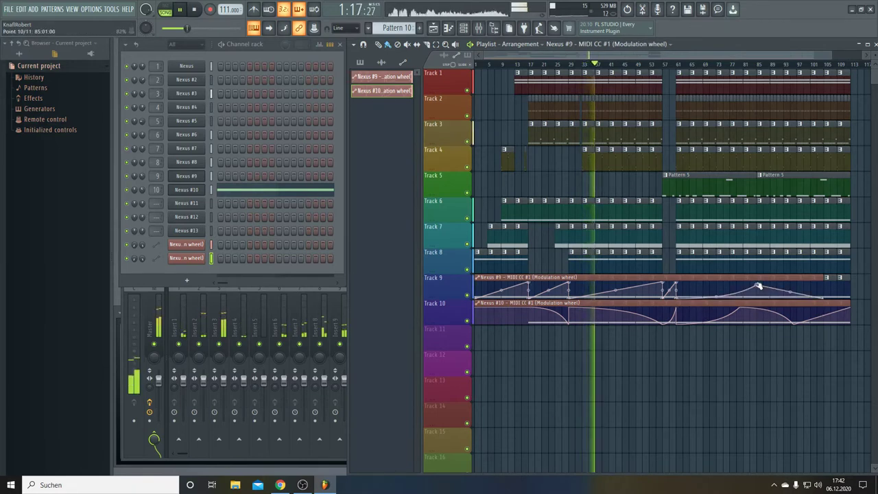
drag(757, 285, 720, 316)
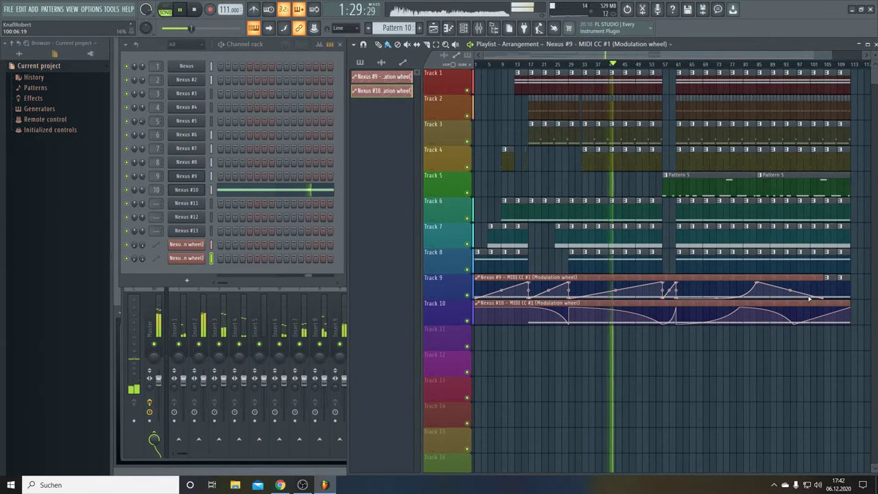
Delete the first clips after bar 85 on Tracks 1 to 3 and all Track 4 clips from bar 85 onward.
right_click(762, 82)
right_click(777, 85)
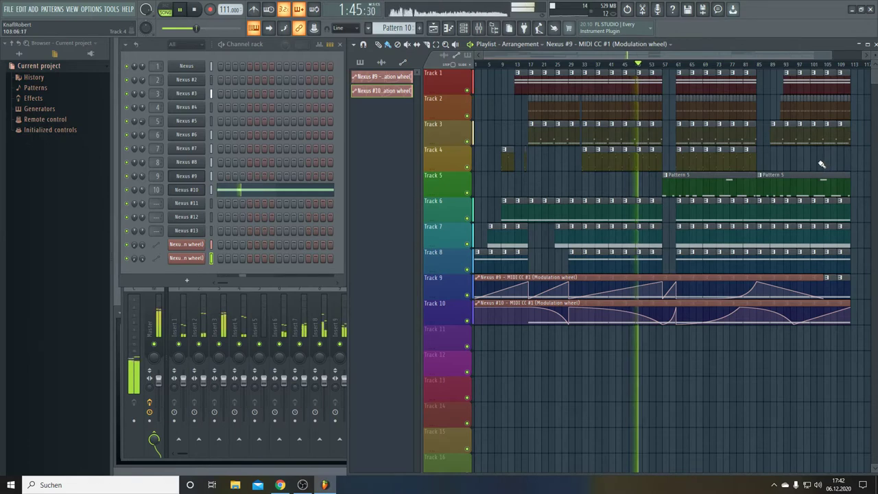
Delete the six Track 8 clips from bar 85 through bar 108.
right_click(761, 257)
right_click(775, 257)
right_click(788, 257)
right_click(802, 258)
right_click(815, 257)
right_click(829, 257)
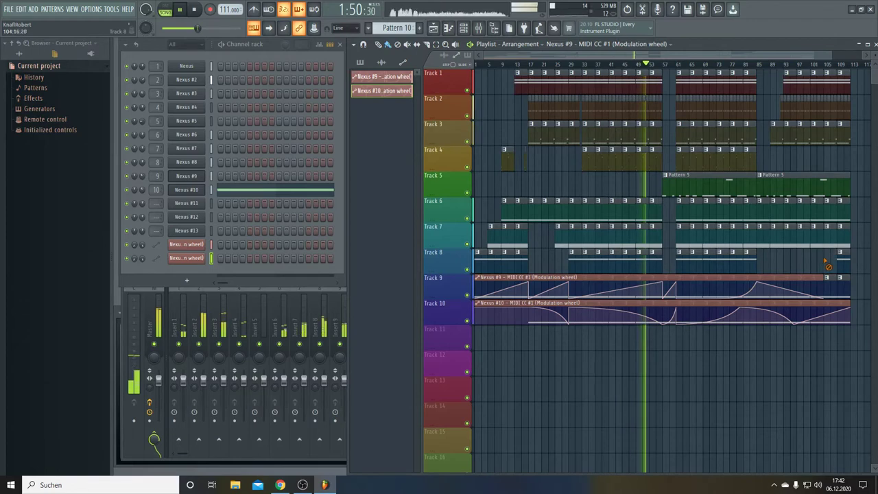
Delete the Track 7 clips from bar 85 through 104 and the Track 6 clips from bar 85 through 96.
right_click(764, 237)
right_click(778, 236)
right_click(791, 236)
right_click(804, 237)
right_click(817, 237)
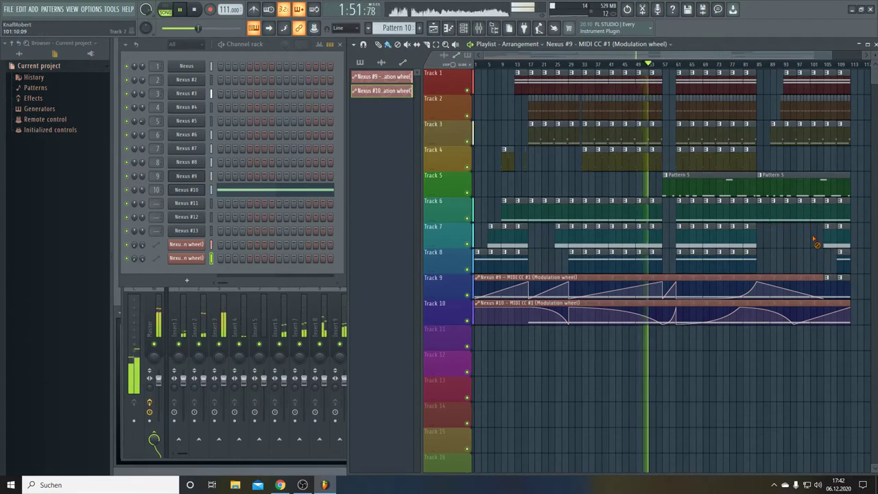
right_click(761, 214)
right_click(775, 214)
right_click(788, 214)
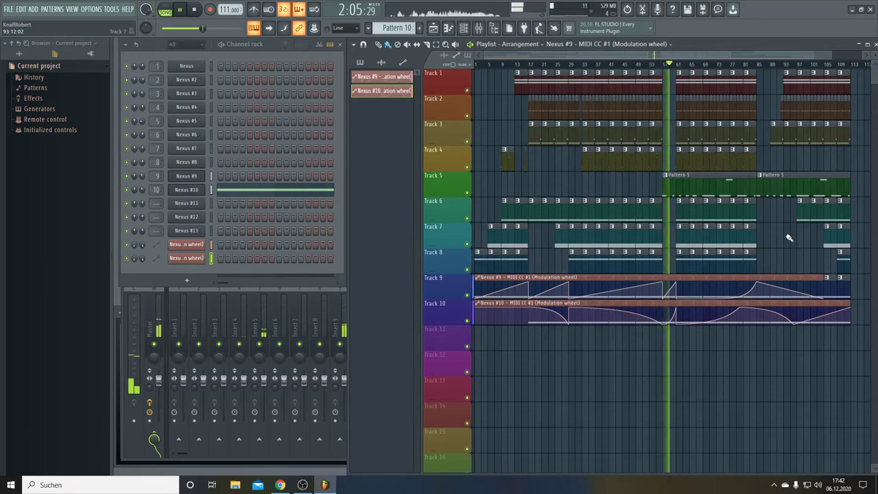
Move the Nexus #9 and Nexus #10 modulation wheel automation clips out of the way onto Tracks 13 and 14.
mouse_move(573, 318)
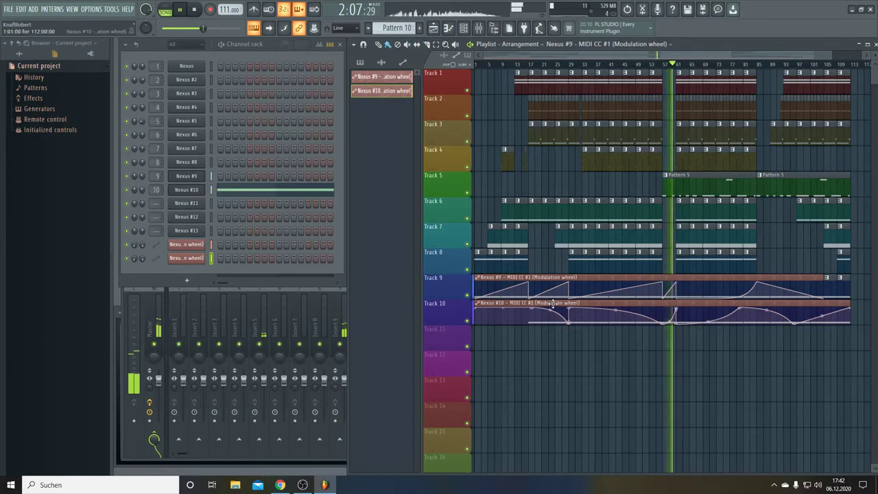
drag(573, 317, 529, 363)
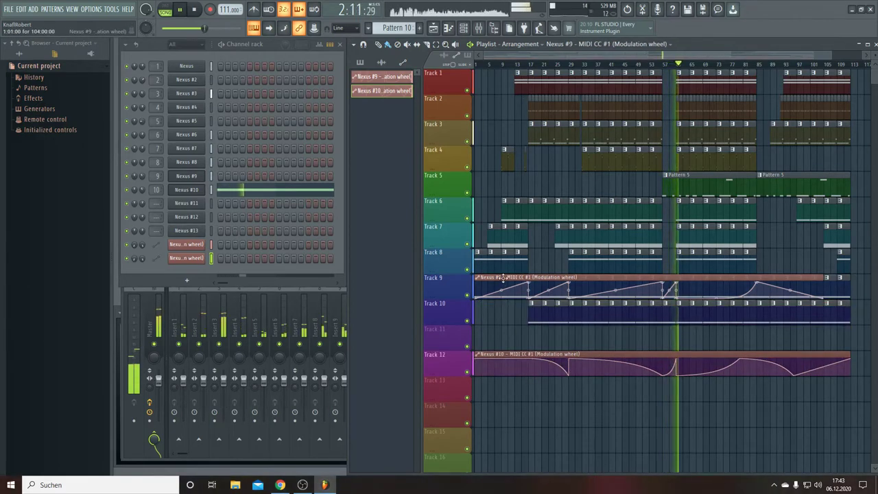
drag(504, 287, 487, 341)
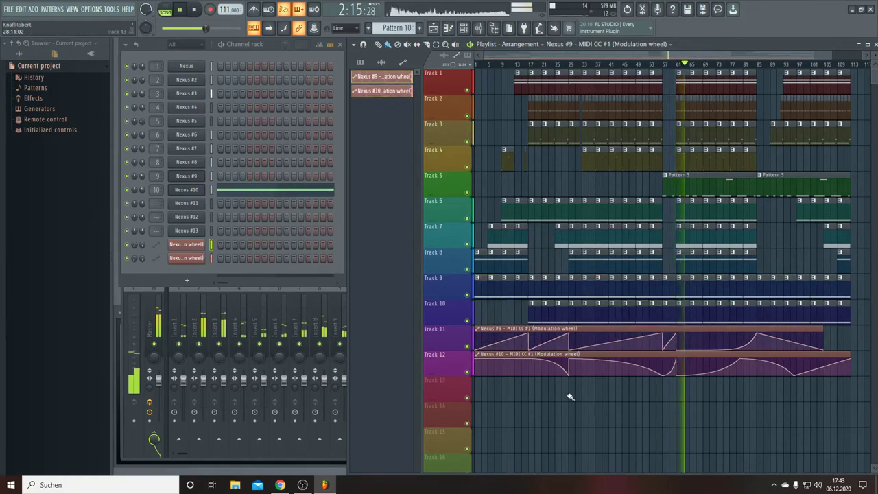
drag(576, 419, 463, 386)
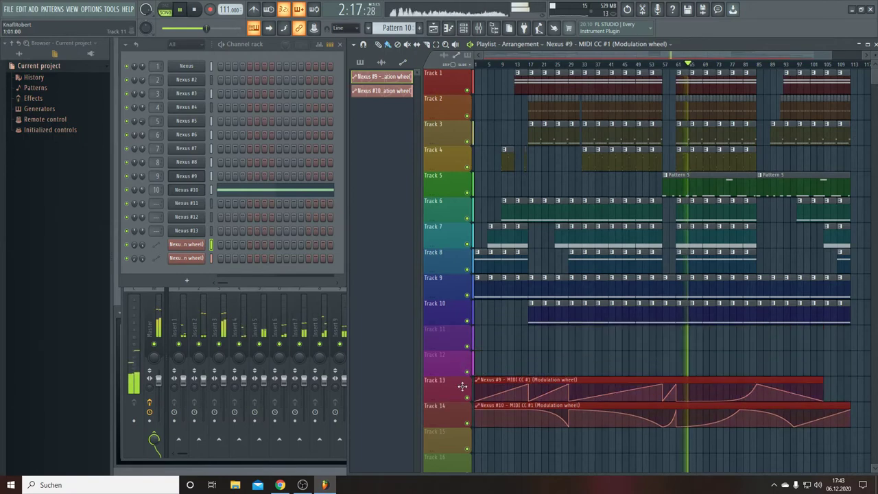
Copy the clips between bars 57 and 85 on Tracks 1 to 10 so the duplicate section starts at bar 113.
drag(749, 350, 671, 73)
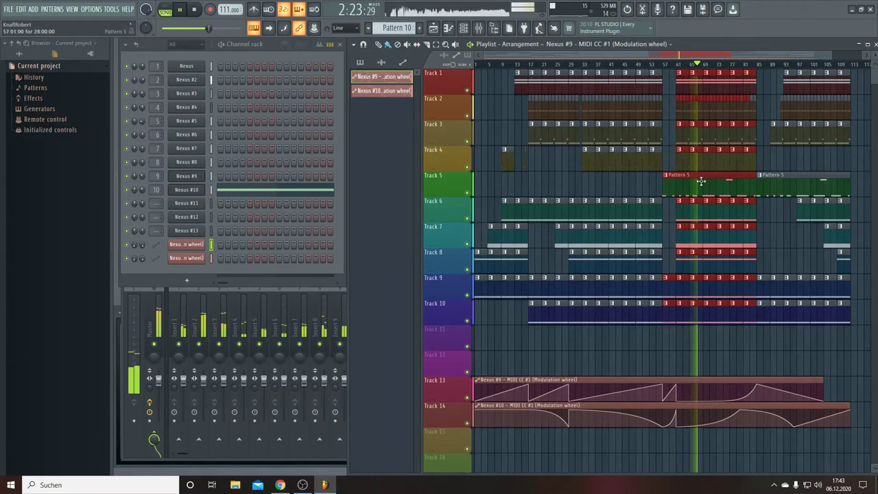
drag(694, 177, 826, 174)
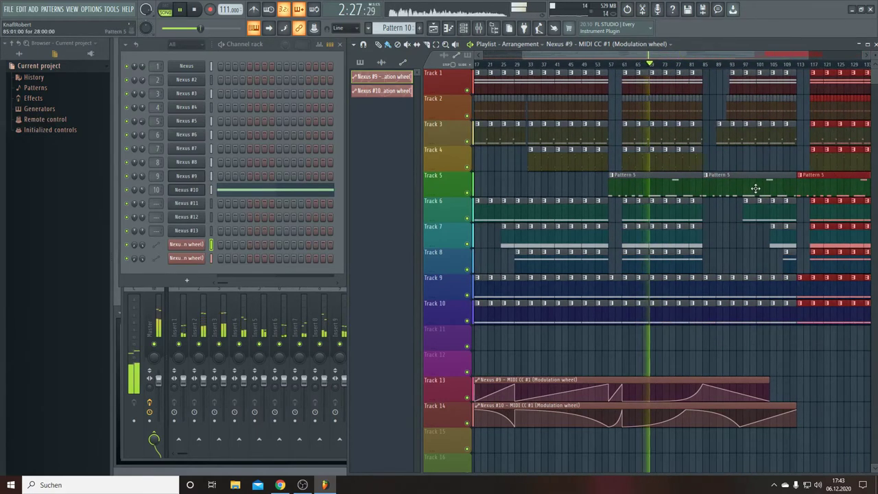
click(685, 181)
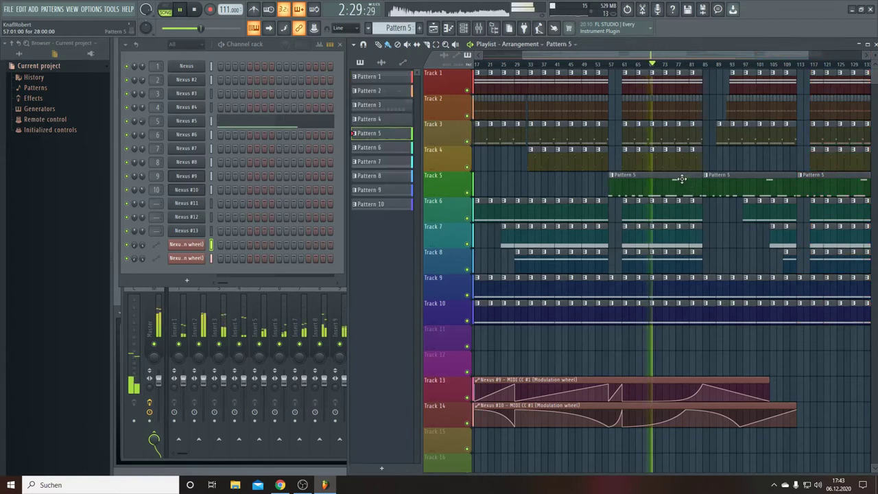
Fill the gap from bar 113 to bar 117 with Pattern 2 clips on Track 2 and a Pattern 3 clip on Track 3.
drag(746, 53, 792, 62)
click(755, 84)
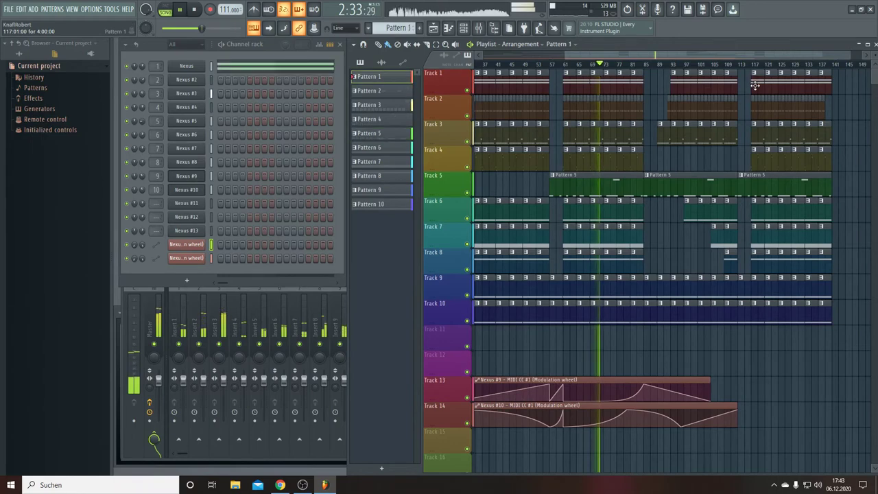
click(754, 108)
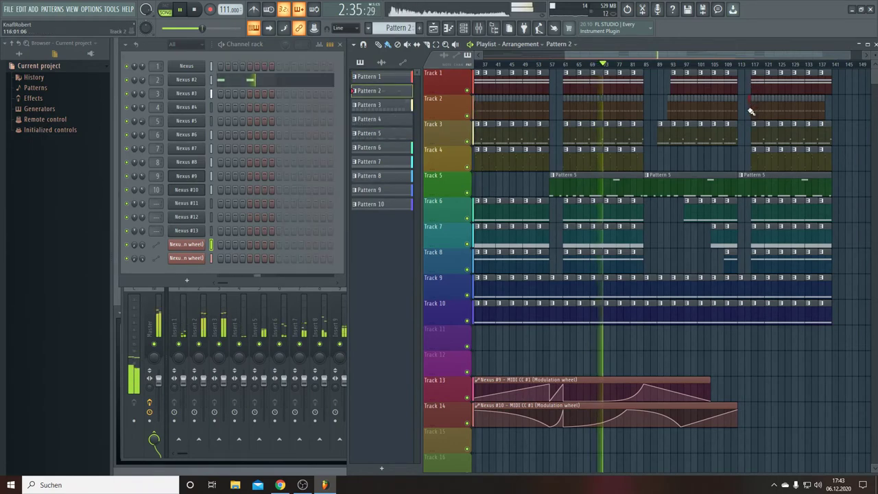
click(744, 135)
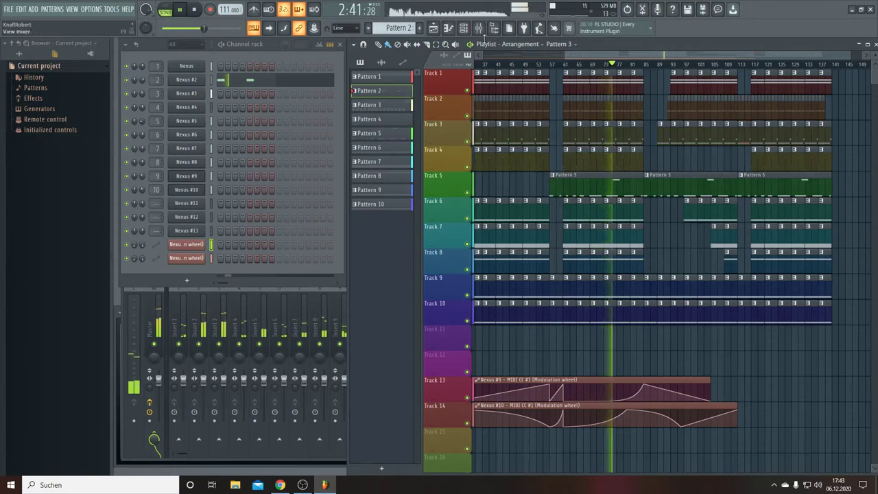
Move the Nexus #9 and Nexus #10 automation clips back onto Tracks 9 and 10 and clear the selection.
mouse_move(539, 55)
mouse_down()
mouse_move(549, 55)
mouse_move(531, 55)
mouse_up()
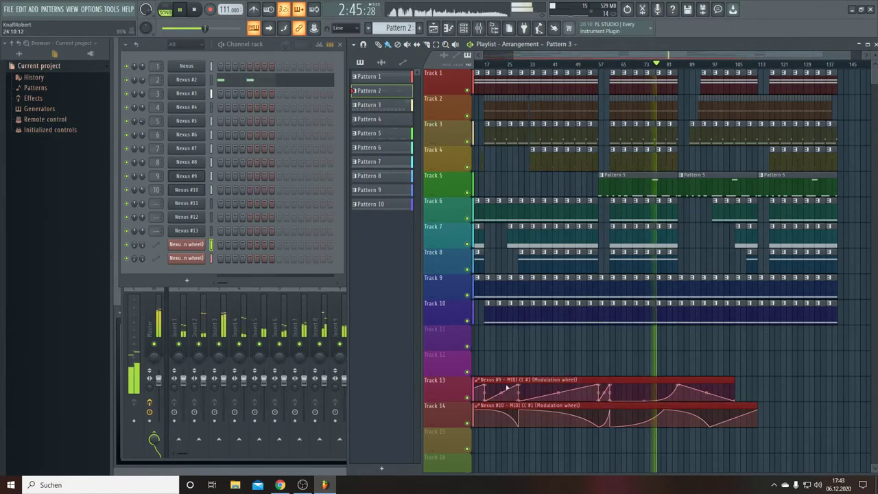
drag(516, 442, 454, 256)
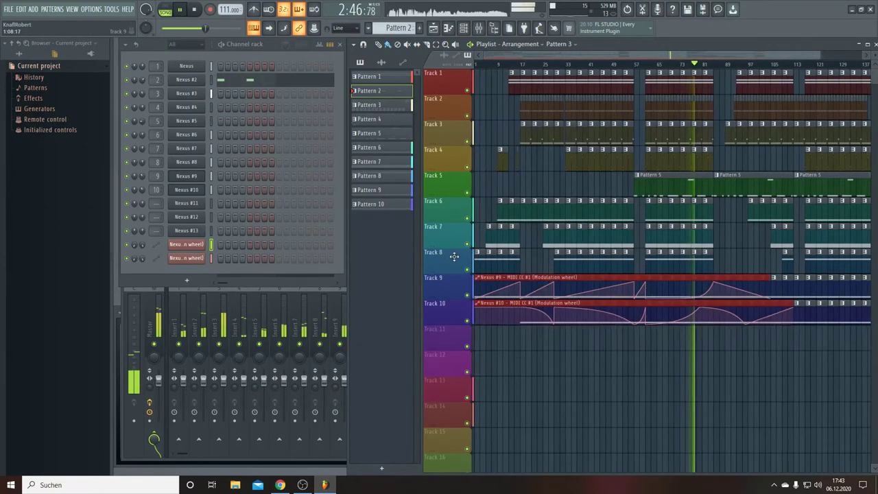
click(523, 364)
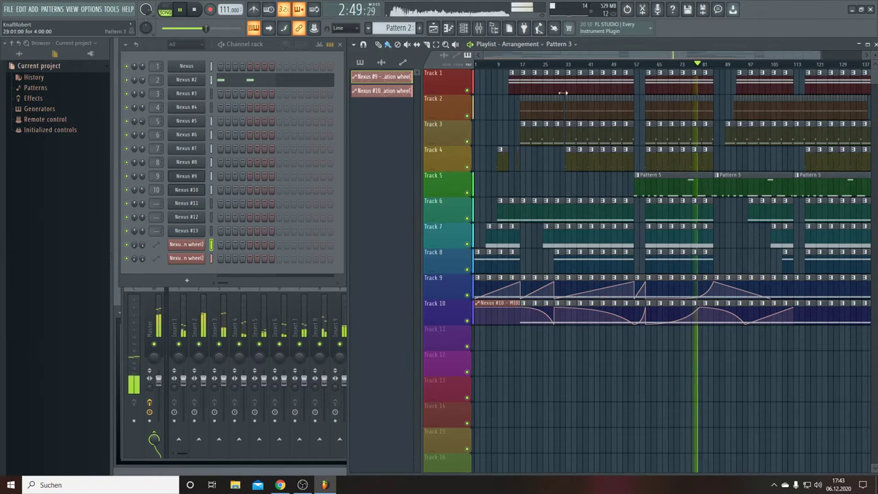
Trim the start of the Pattern 2 clip at bar 92 on Track 2 by a little over half a bar.
drag(582, 56, 618, 52)
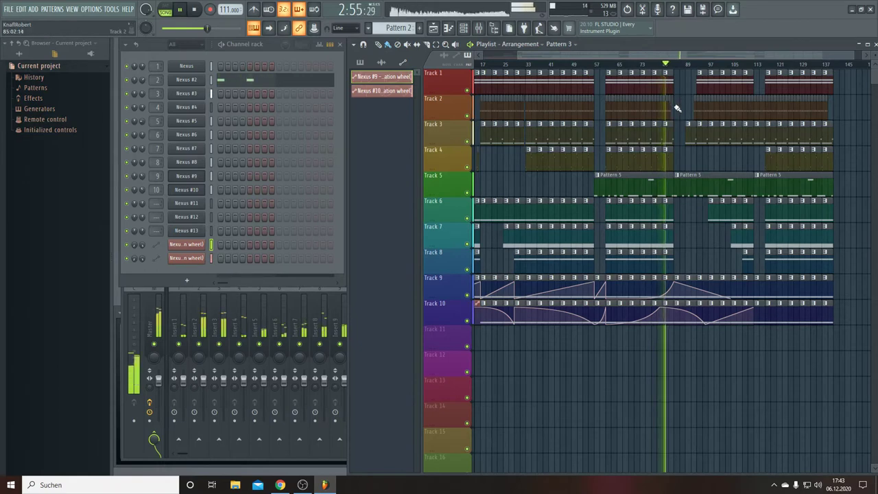
scroll(684, 67, up, 3)
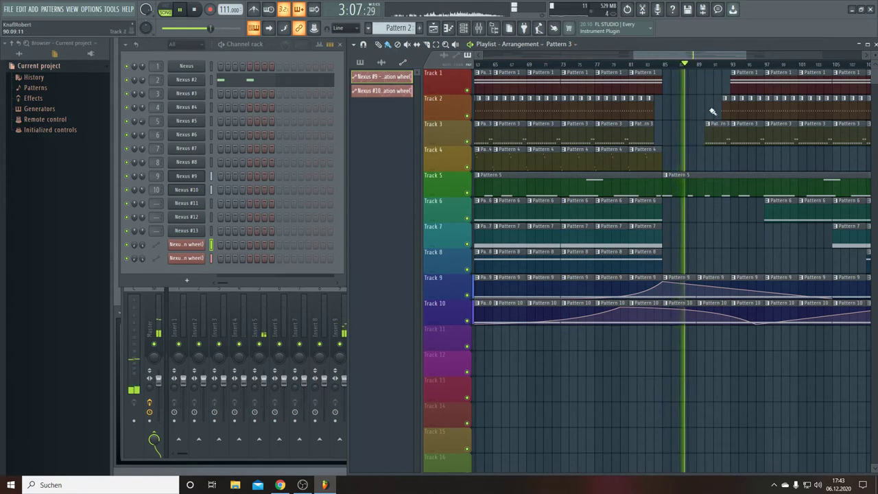
scroll(724, 73, up, 4)
scroll(724, 73, up, 2)
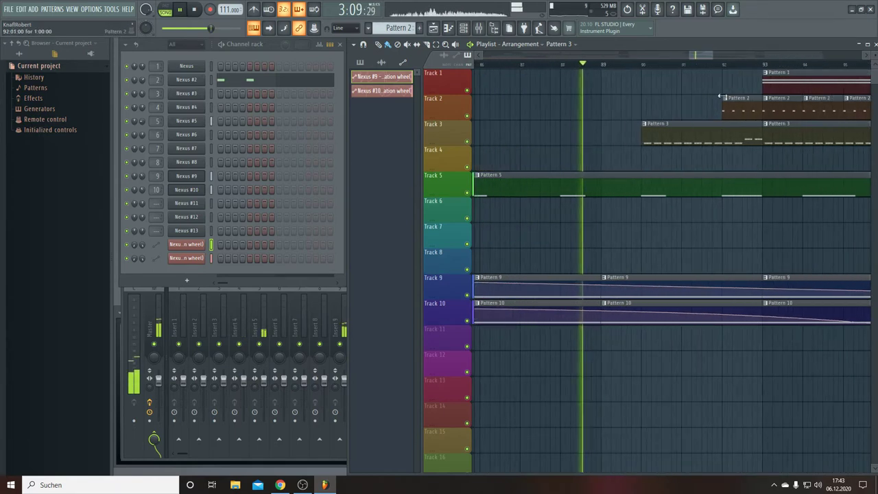
drag(724, 110, 748, 110)
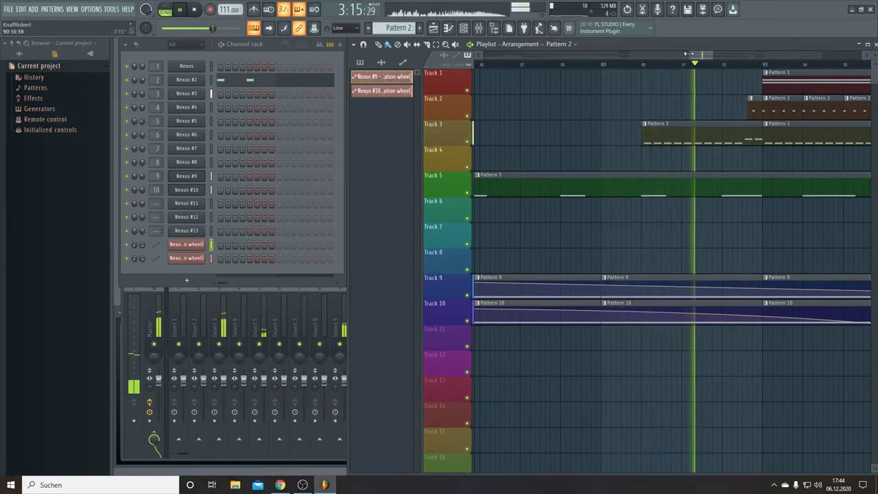
Raise the channel volume of Nexus #2 slightly.
scroll(686, 59, down, 6)
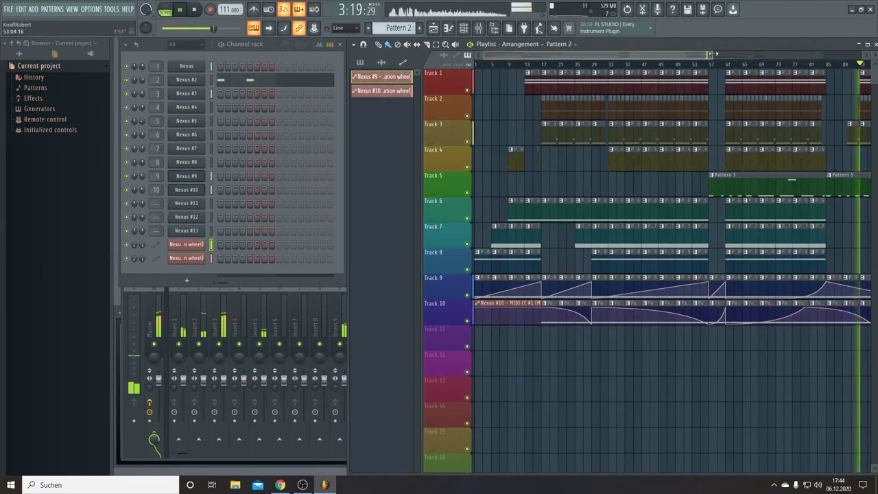
drag(710, 57, 854, 55)
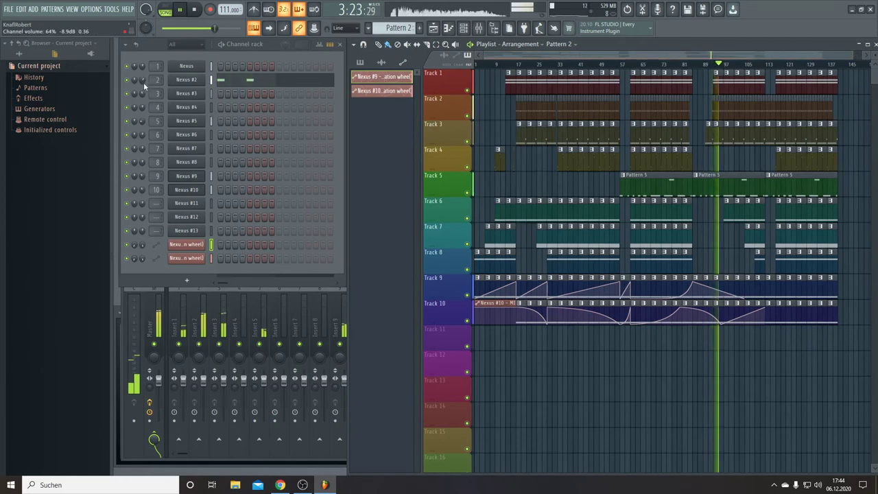
drag(141, 80, 141, 70)
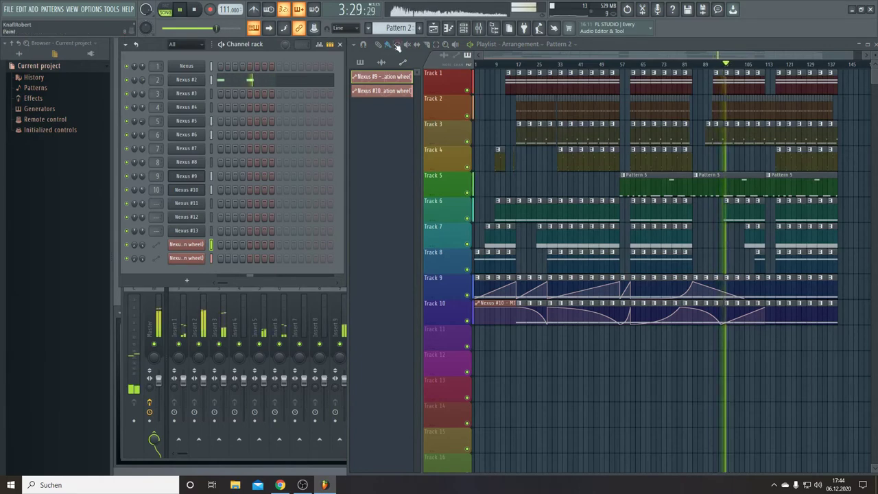
Load Maximus into effect slot 2 of the Master mixer track and apply its Clear master preset.
click(479, 28)
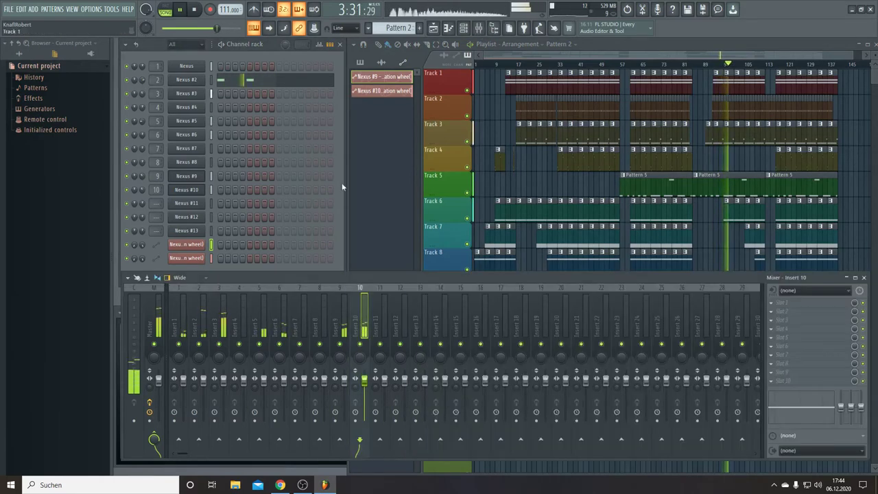
click(158, 319)
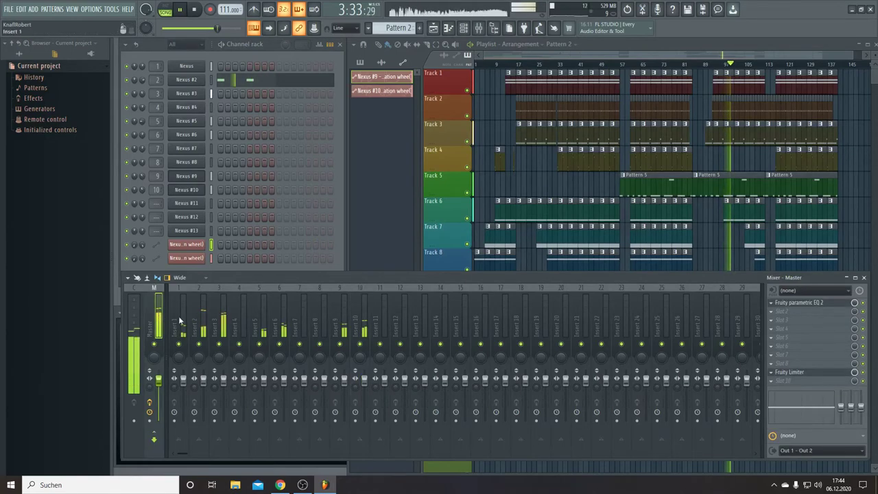
click(774, 315)
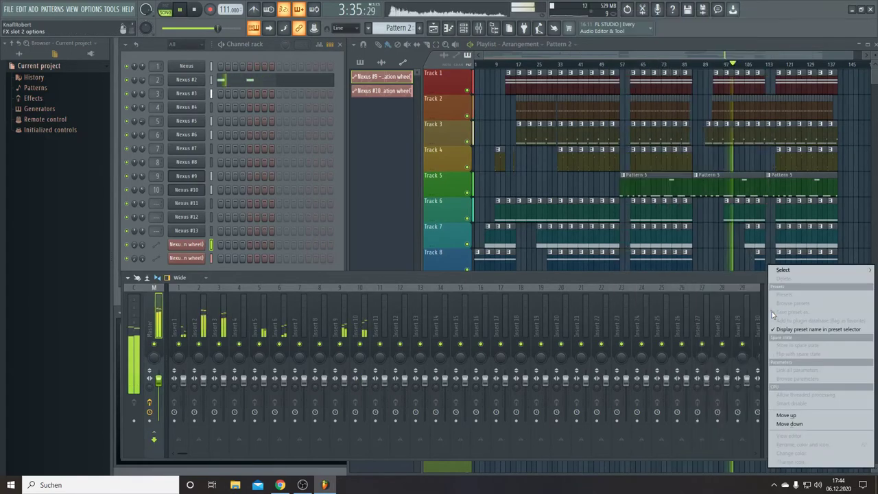
mouse_move(789, 267)
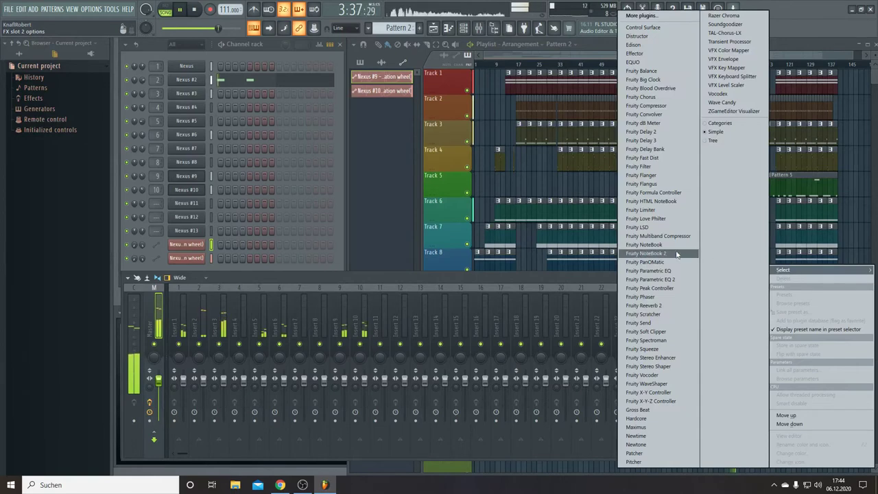
click(636, 426)
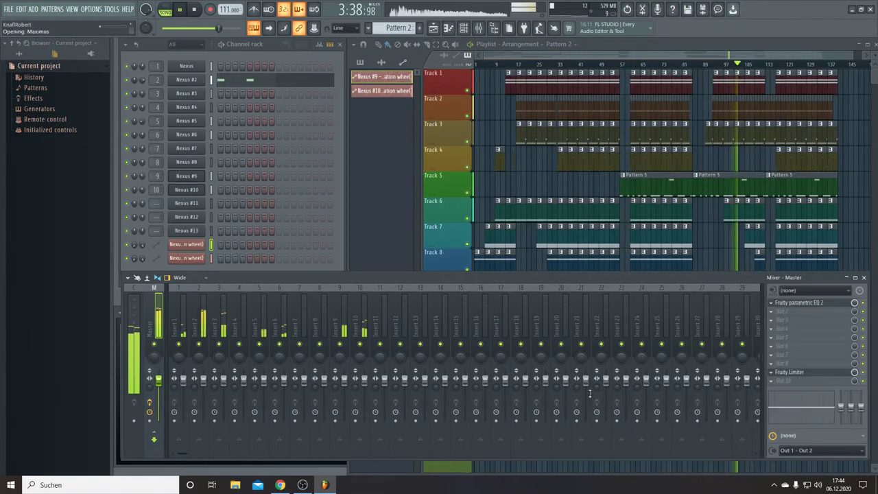
click(389, 121)
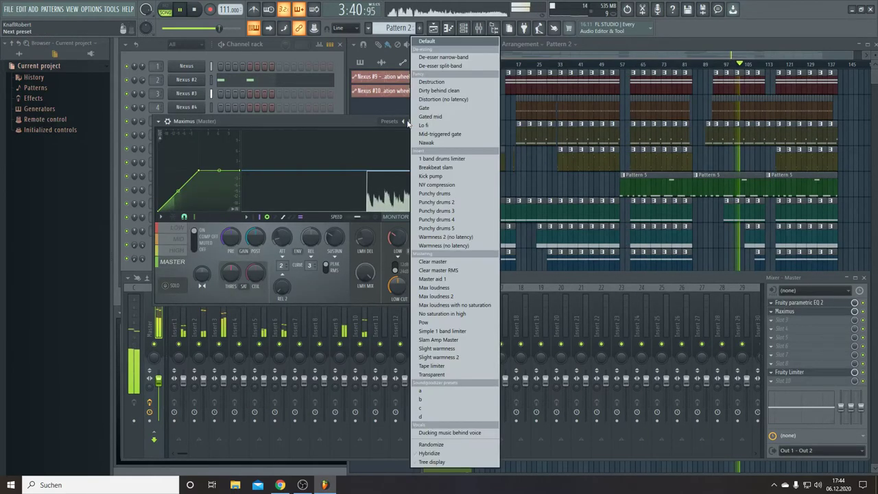
click(425, 261)
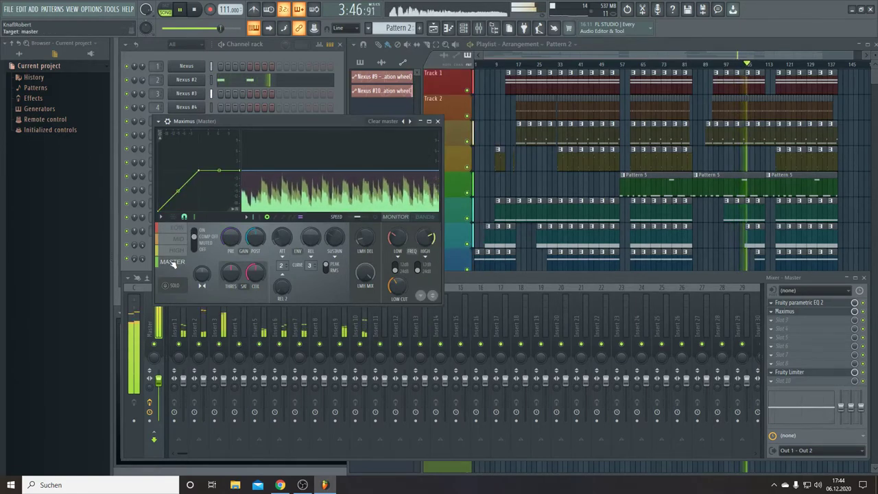
Replay the song from the beginning and review the arrangement with Maximus active on the master.
click(196, 9)
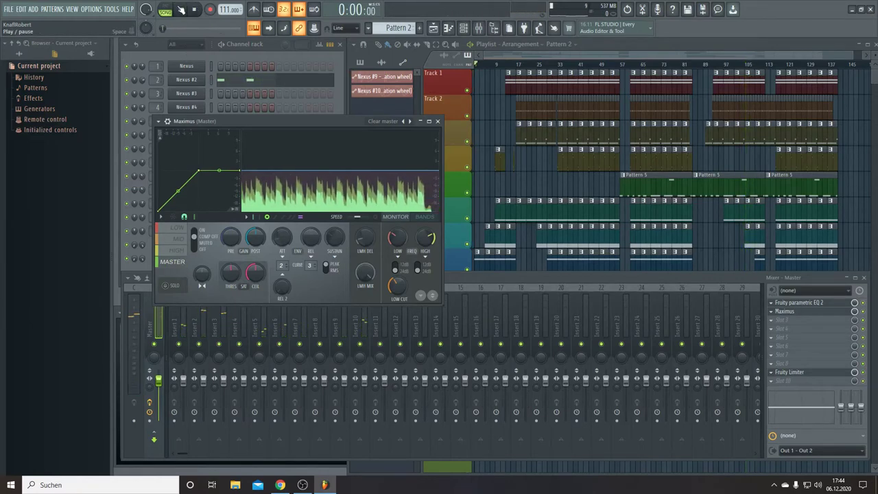
click(181, 9)
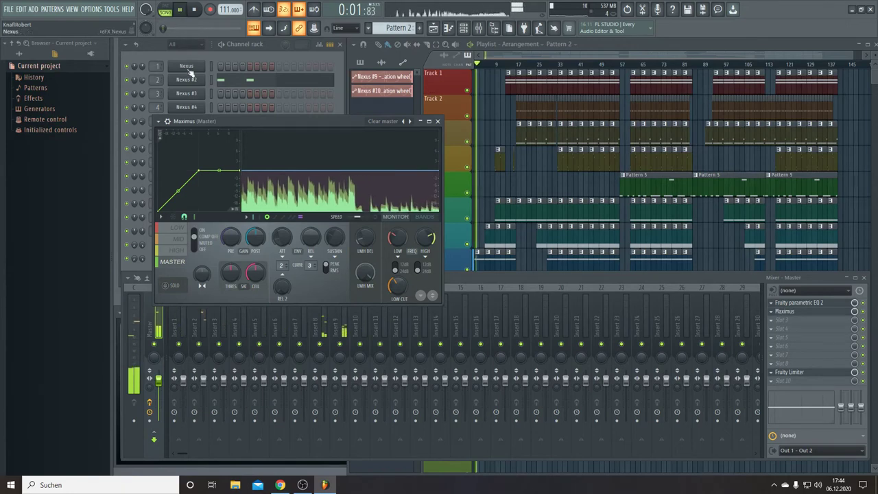
drag(227, 120, 278, 151)
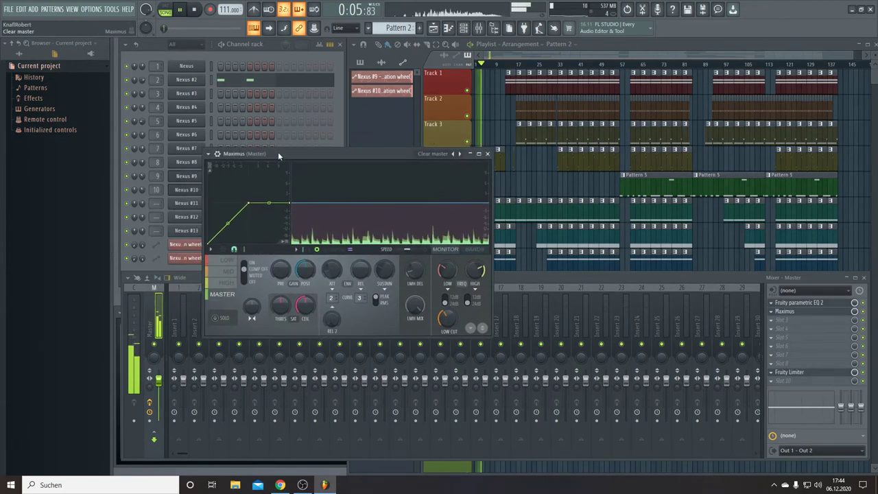
click(566, 54)
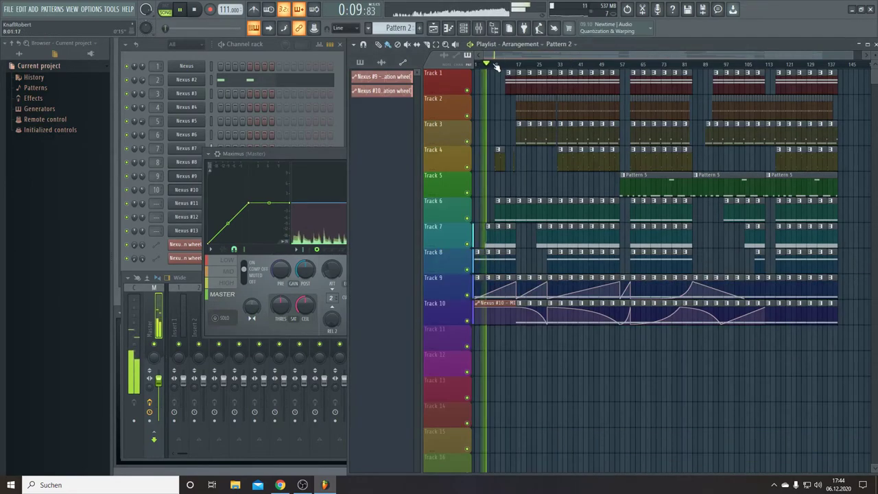
scroll(496, 66, up, 2)
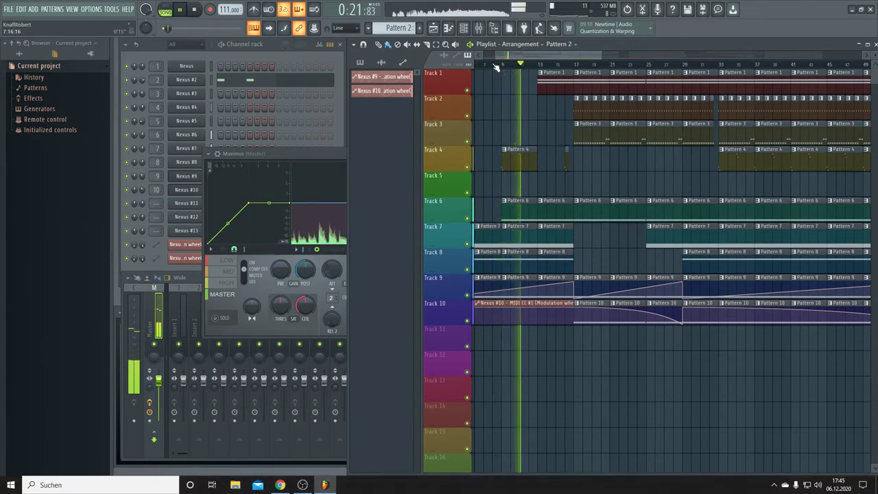
click(519, 157)
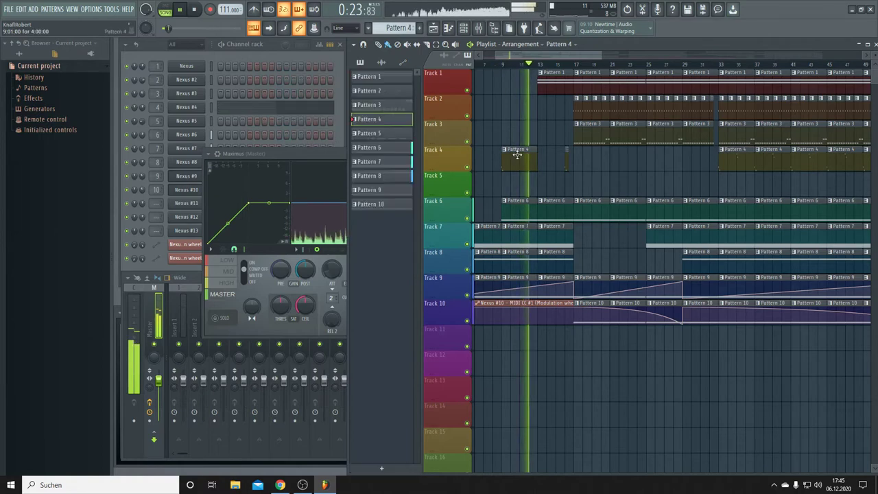
click(160, 108)
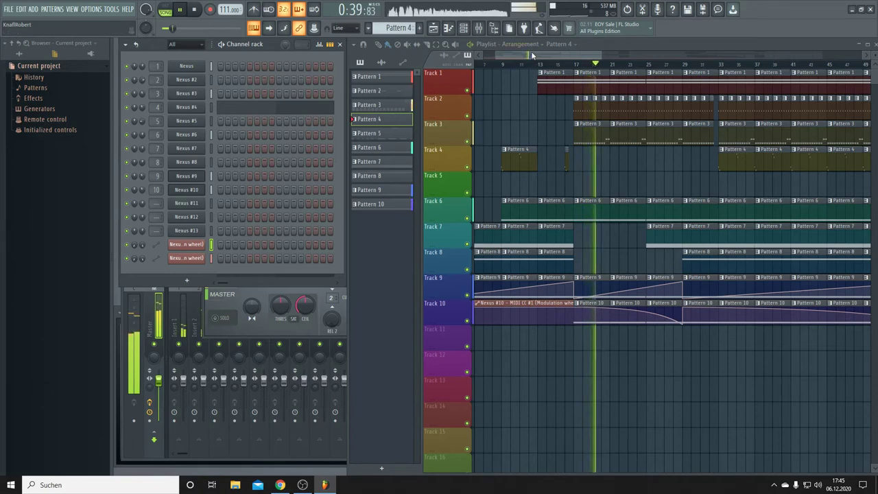
drag(537, 52, 823, 54)
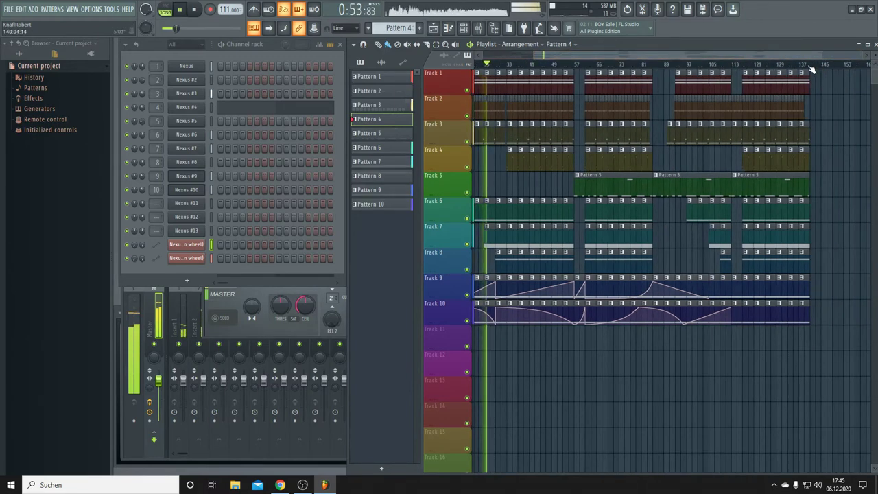
drag(624, 52, 566, 53)
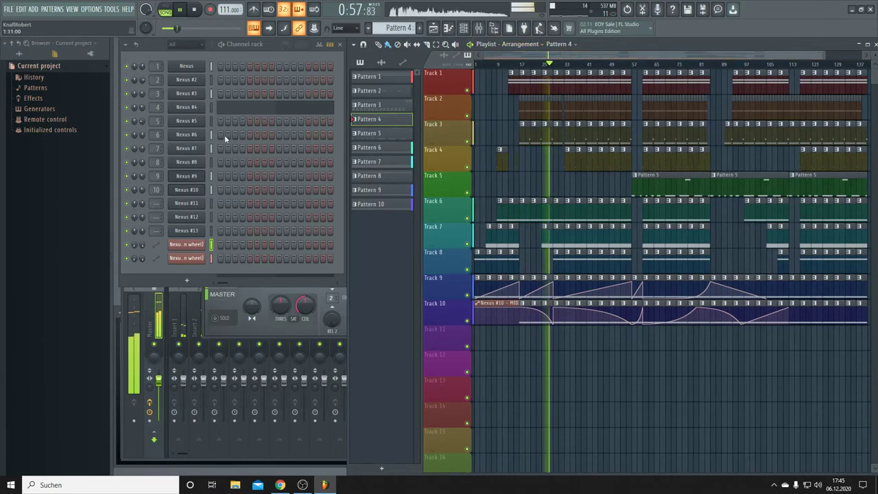
Route the Nexus #11 channel to mixer insert 11 and create the empty Pattern 11.
click(184, 205)
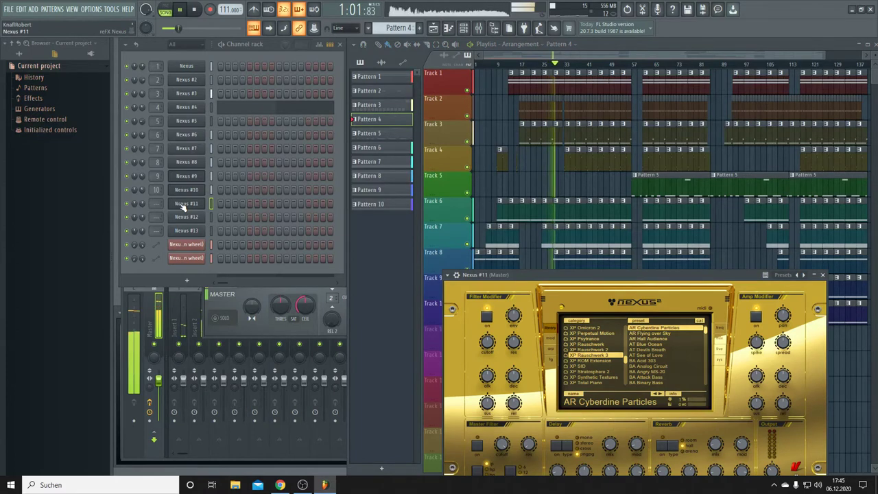
drag(155, 201, 156, 181)
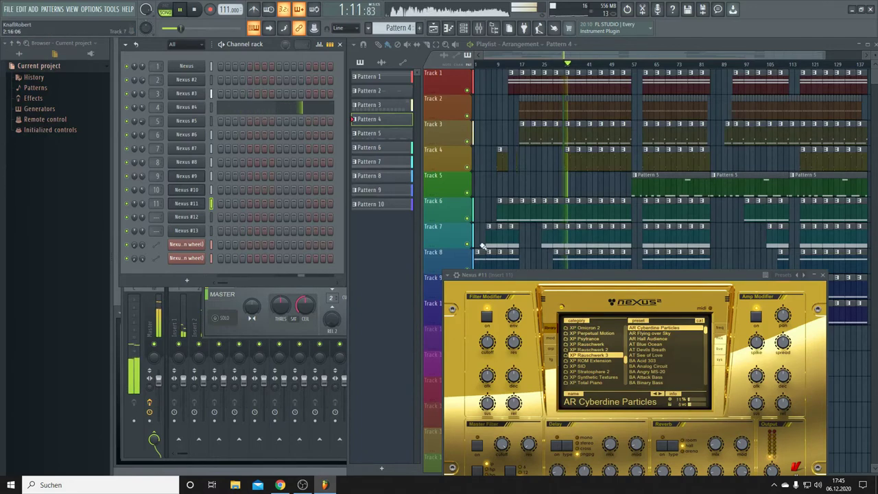
key(F4)
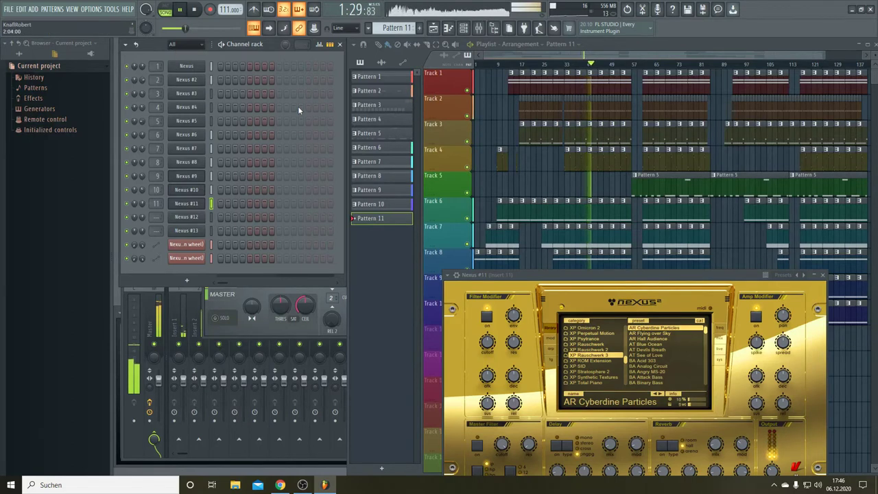
Enter a four-bar C#4 note at bar 1 for Nexus #11 in Pattern 11.
right_click(185, 206)
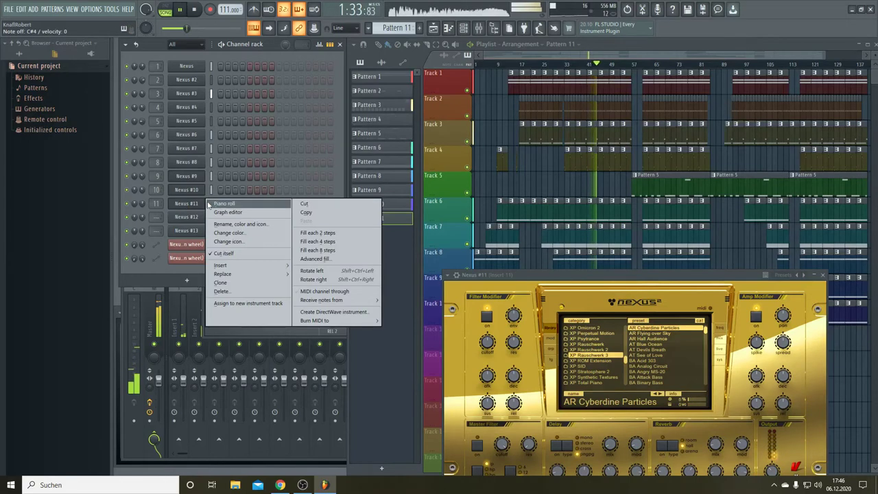
click(224, 203)
scroll(466, 222, down, 3)
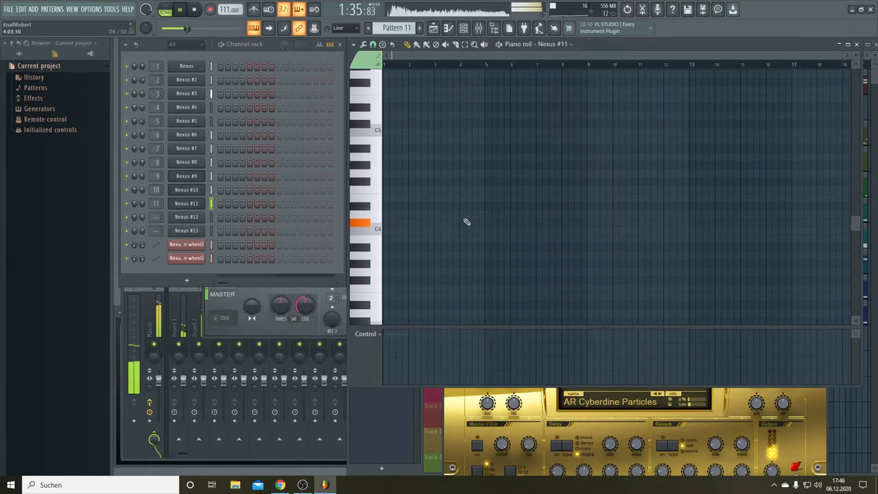
click(388, 227)
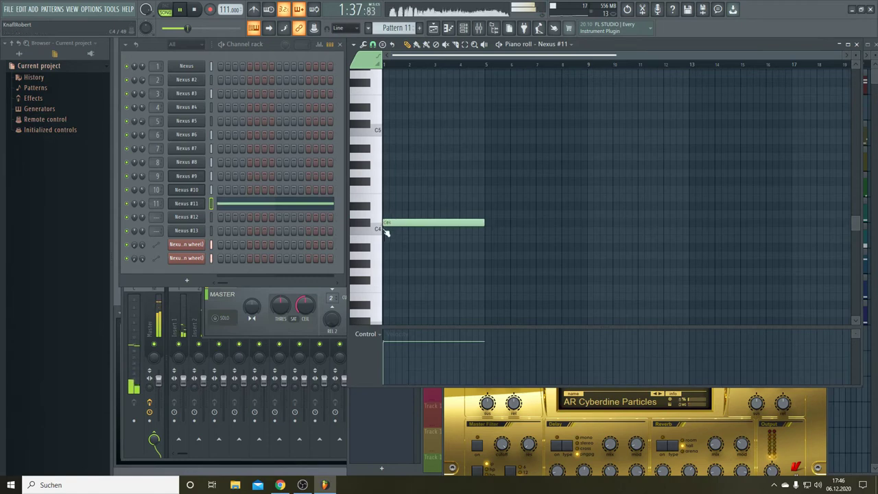
Fill Track 11 with Pattern 11 clips from bar 57 to the end of the arrangement at bar 141.
click(435, 30)
scroll(618, 61, up, 2)
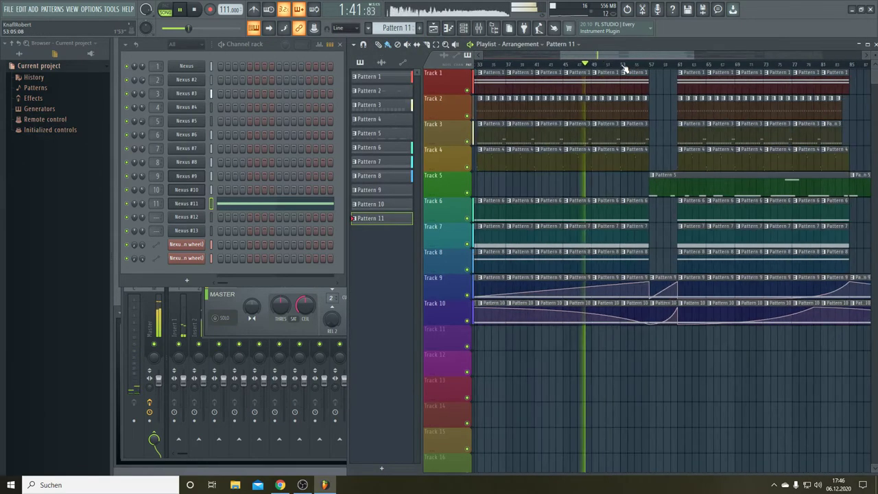
mouse_move(655, 342)
mouse_down()
mouse_move(778, 354)
mouse_move(869, 343)
mouse_up()
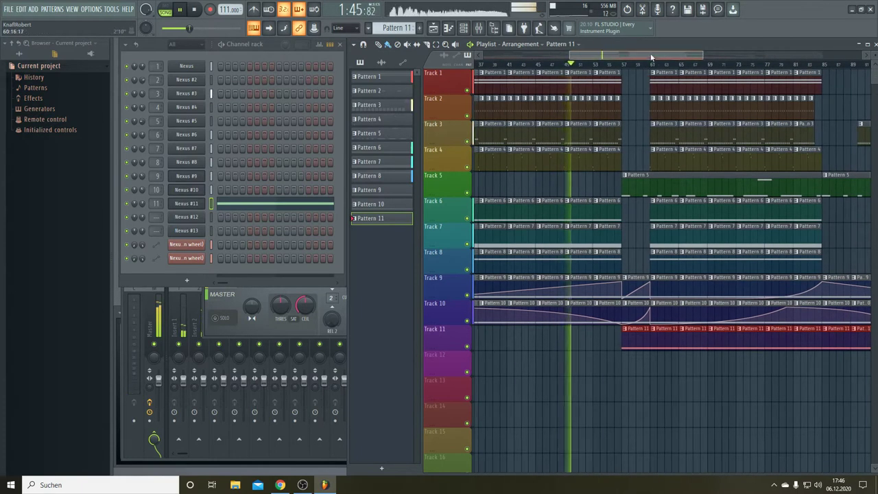
drag(649, 56, 749, 60)
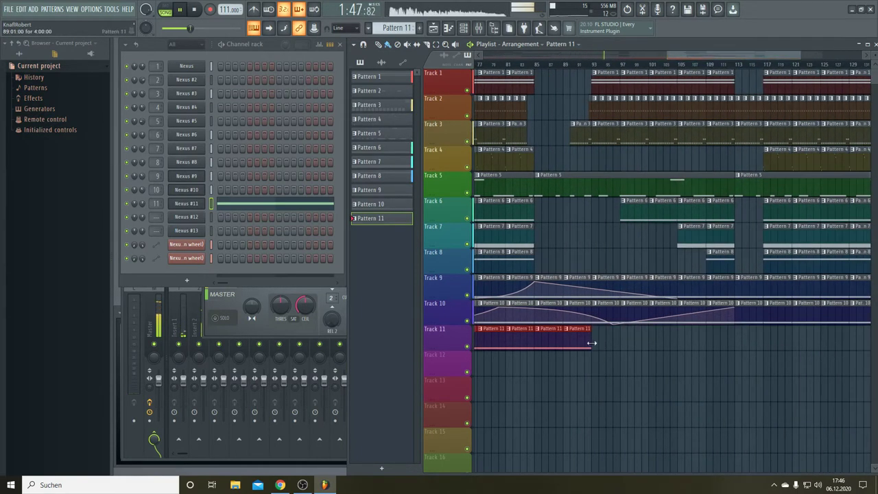
mouse_move(596, 345)
mouse_down()
mouse_move(869, 343)
mouse_move(856, 323)
mouse_move(816, 341)
mouse_up()
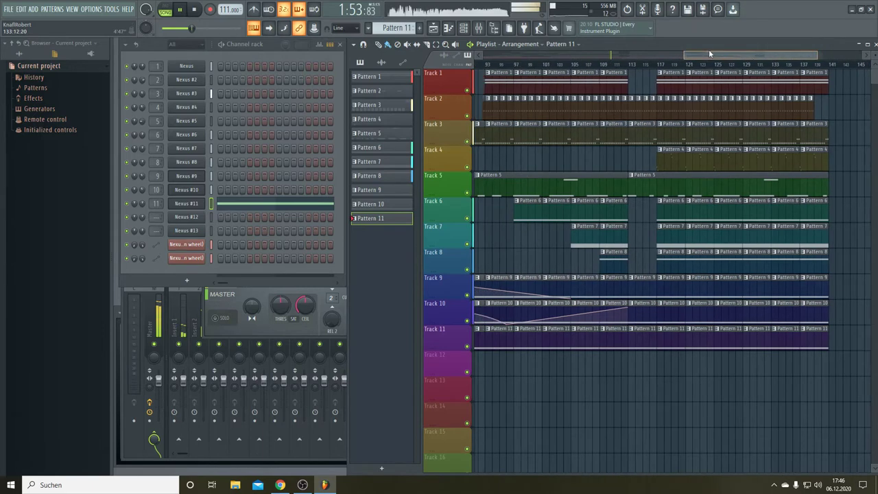
Extend the Pattern 2 clips on Track 2 back into the gap before bar 61, starting at about bar 59.5.
drag(708, 55, 605, 56)
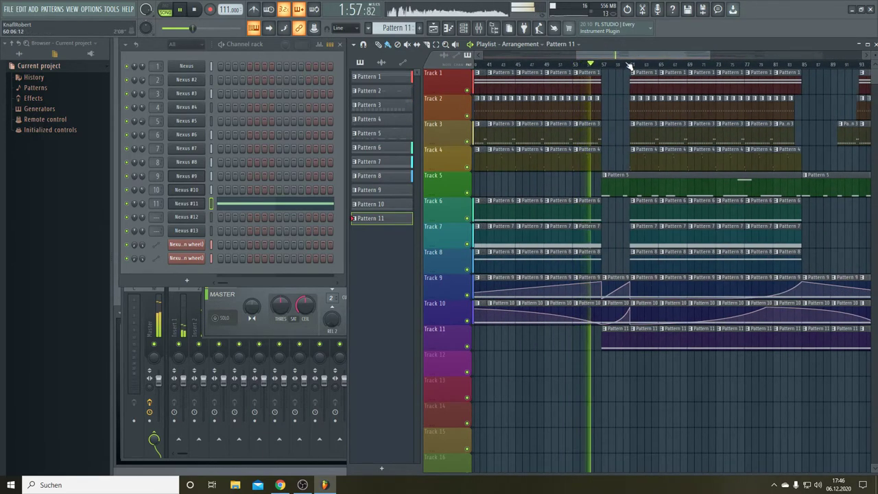
scroll(630, 66, up, 3)
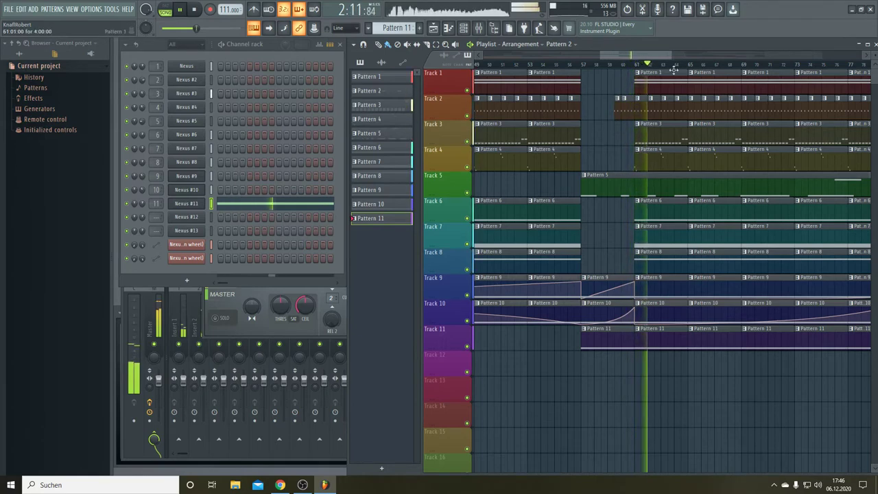
Route the Nexus #12 channel to mixer insert 12 and create the empty Pattern 12.
drag(673, 55, 761, 52)
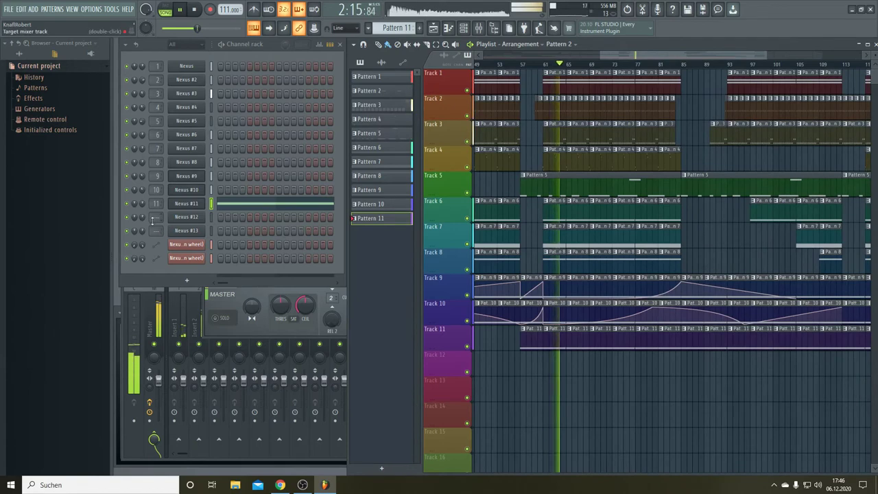
drag(152, 220, 152, 199)
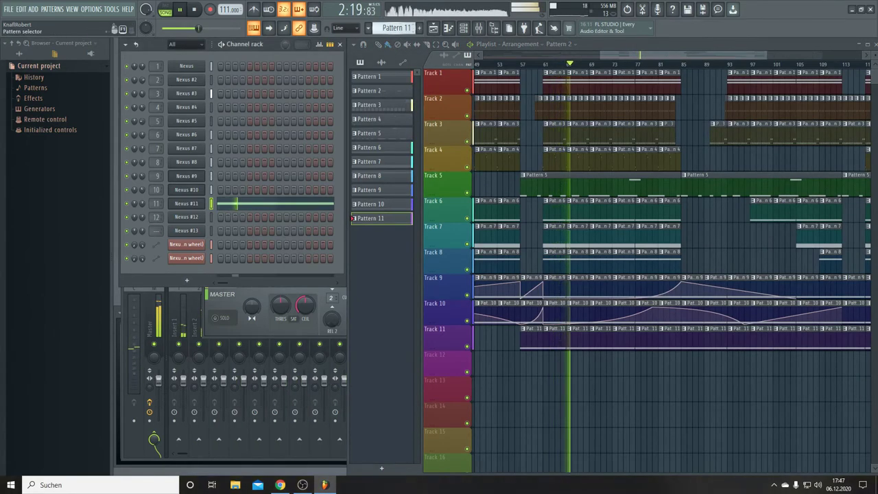
key(F4)
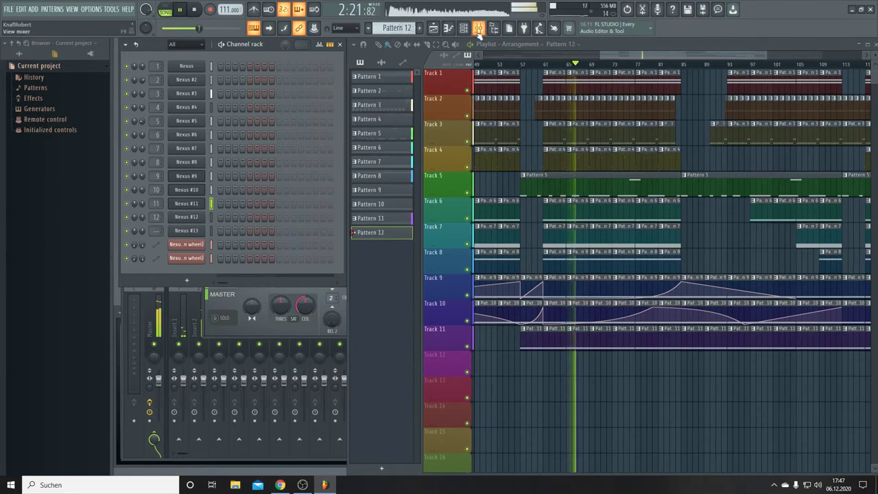
Examine the Fruity Limiter on the Master mixer track during playback.
key(F9)
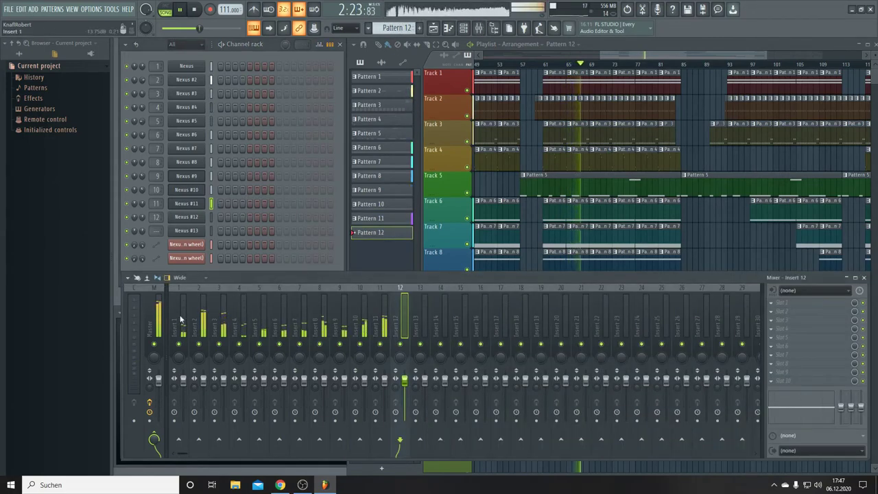
click(148, 320)
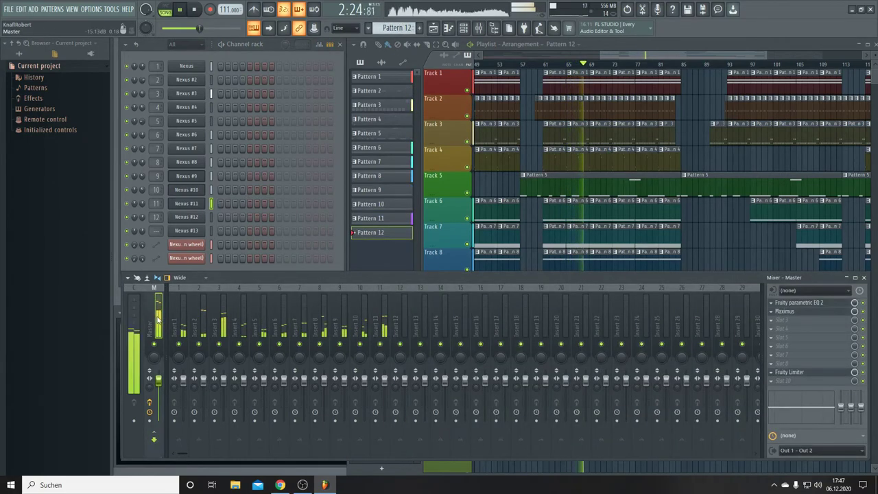
click(806, 371)
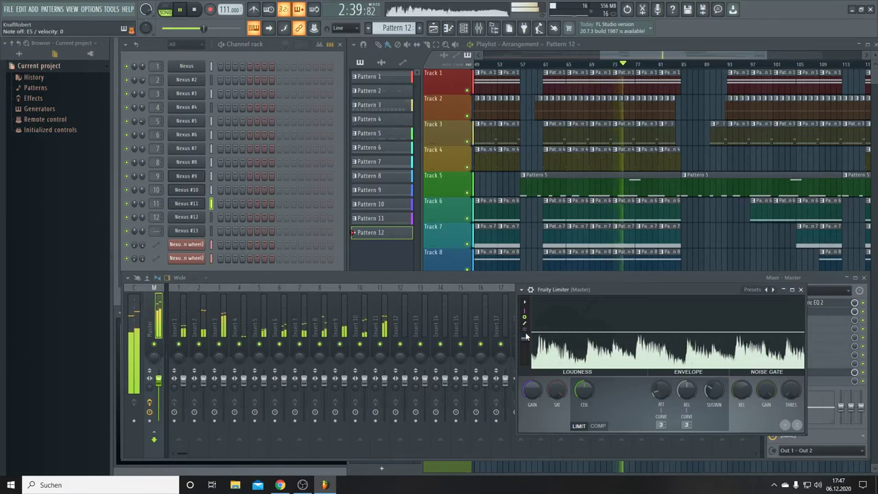
Browse the Nexus #12 library to the XP Rauschwerk 3 category and load the LD Wild Trumpet preset.
click(186, 219)
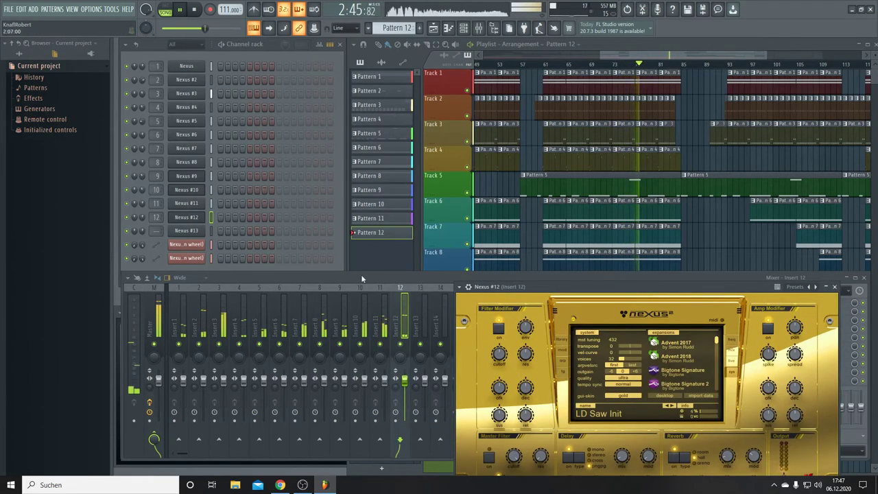
click(561, 339)
scroll(593, 357, down, 8)
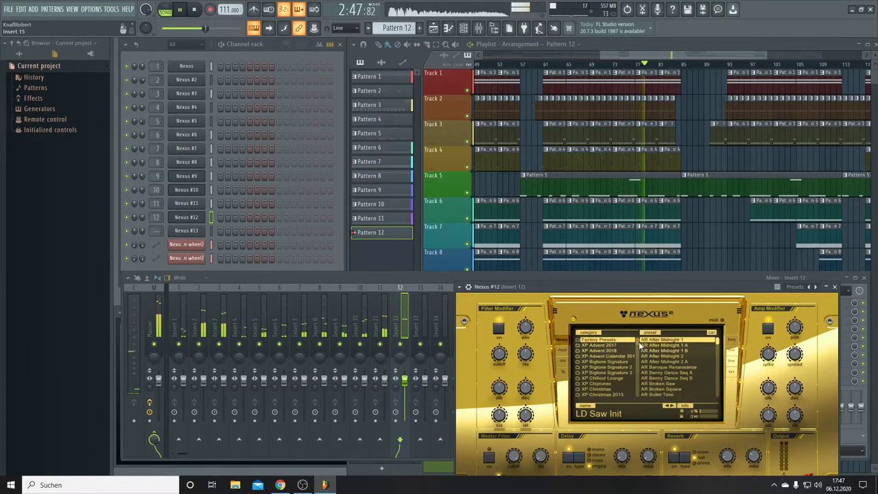
click(626, 362)
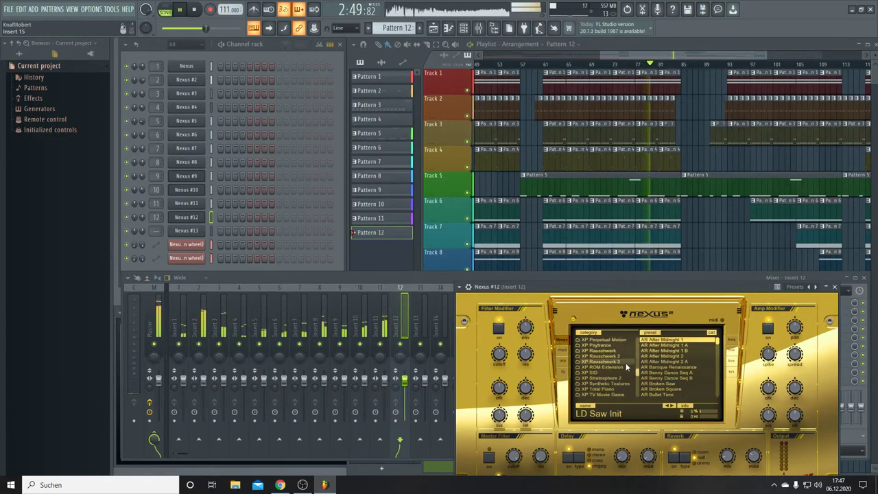
drag(718, 344, 714, 375)
click(664, 368)
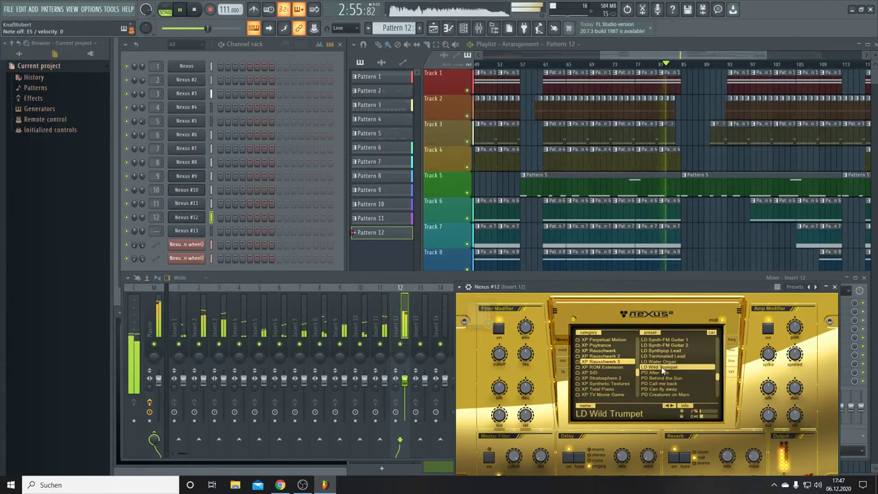
Audition the preceding lead presets back to LD Synth-FM Guitar 2 and set its output to 47.
click(671, 407)
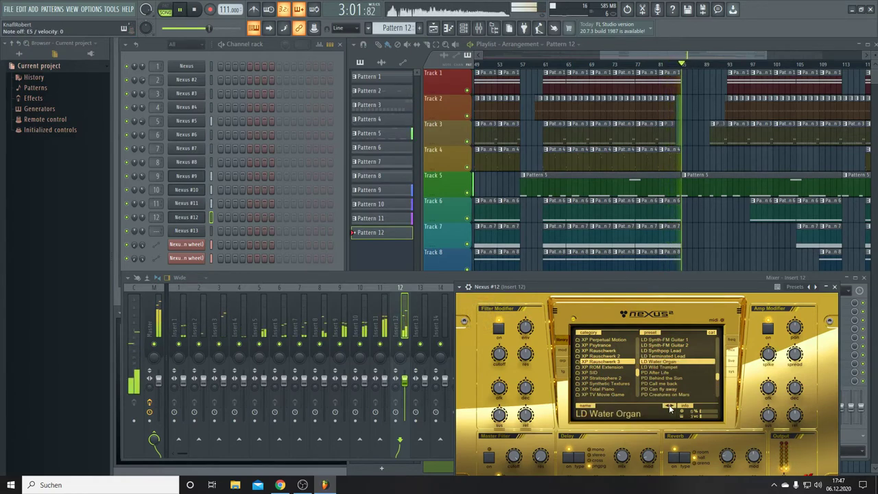
click(668, 407)
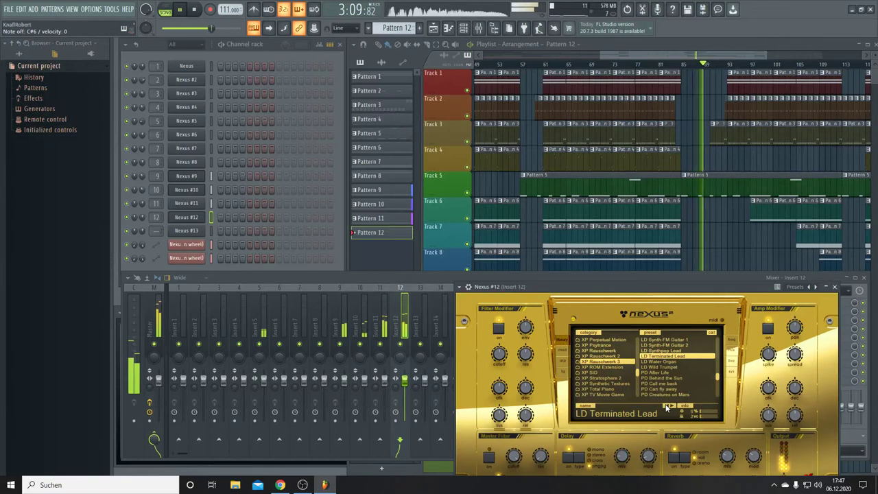
click(669, 408)
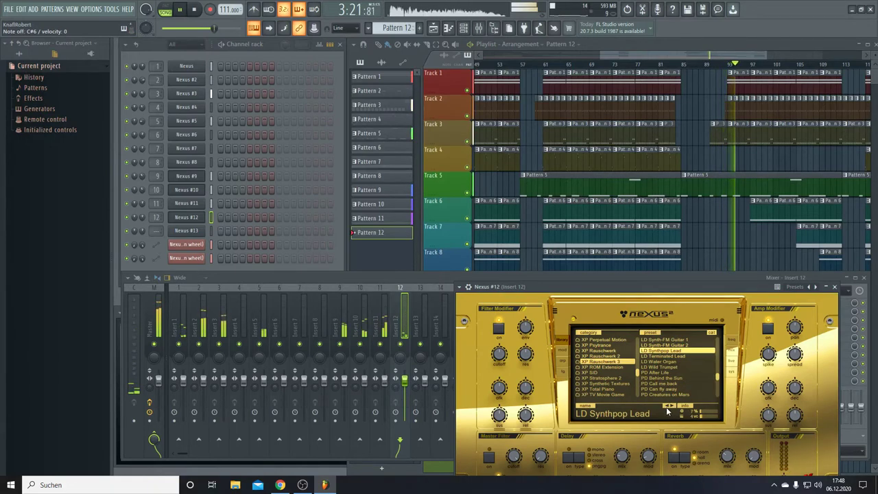
click(666, 406)
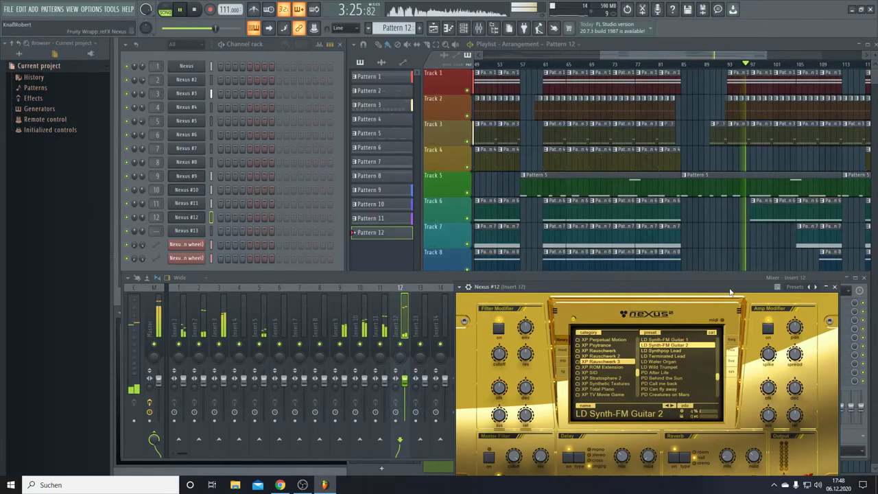
click(780, 427)
drag(778, 389, 779, 409)
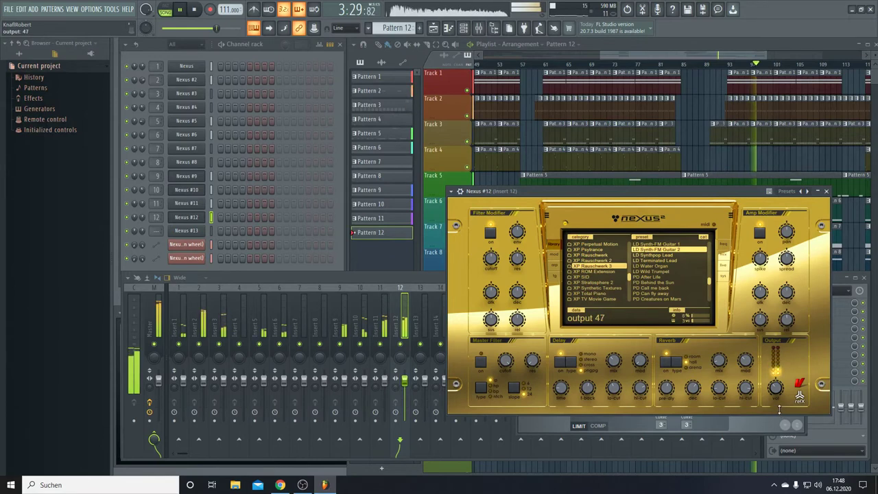
Try the Alien Font 2 and Deep Resonating trancegate presets on the LD Synth-FM Guitar 2 sound.
click(555, 275)
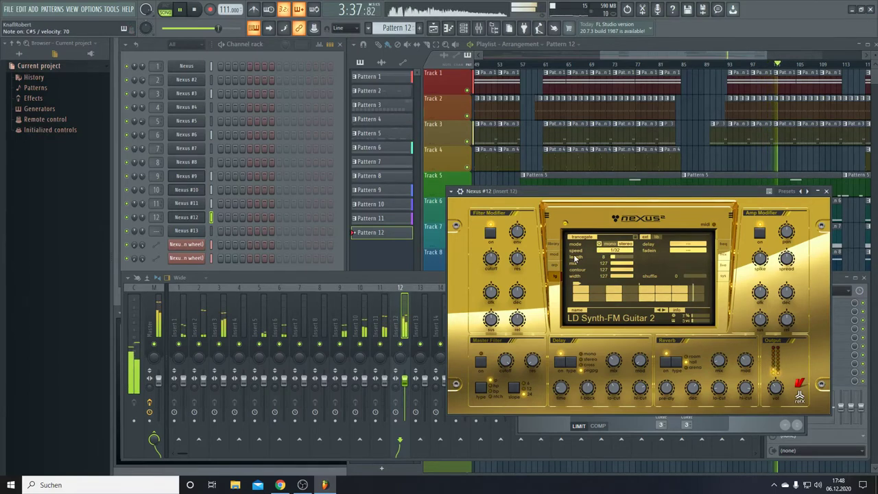
click(657, 237)
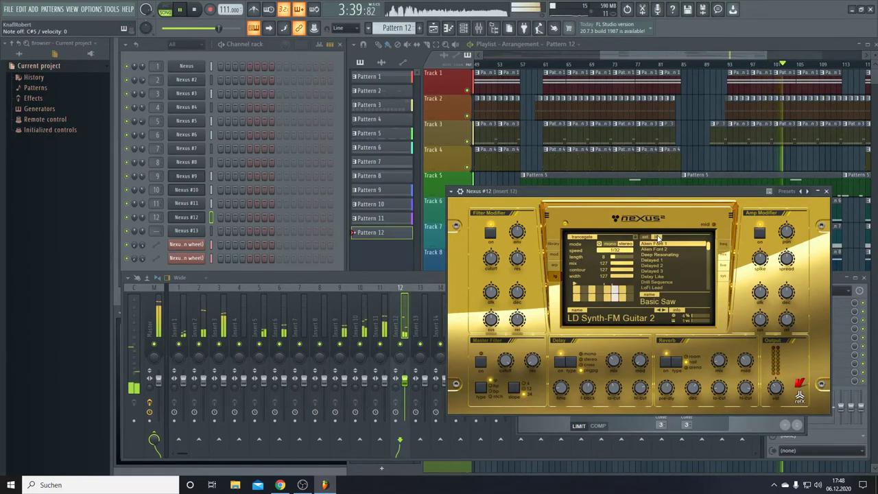
click(657, 249)
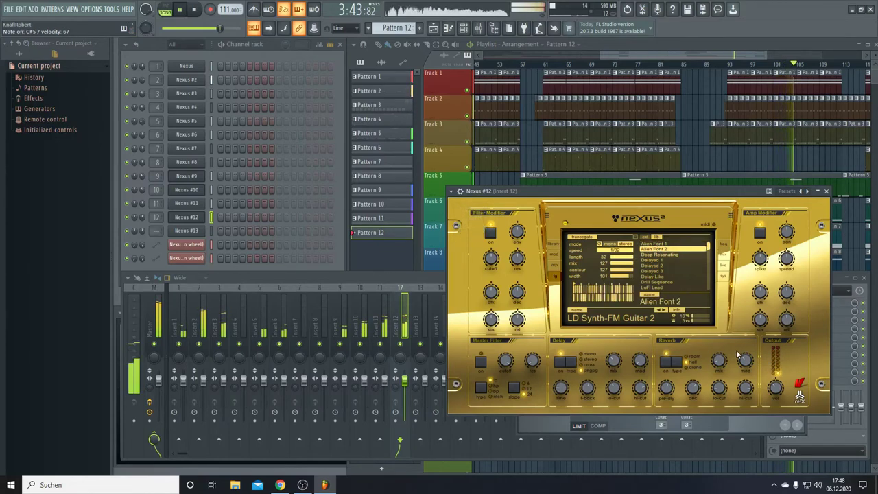
click(670, 254)
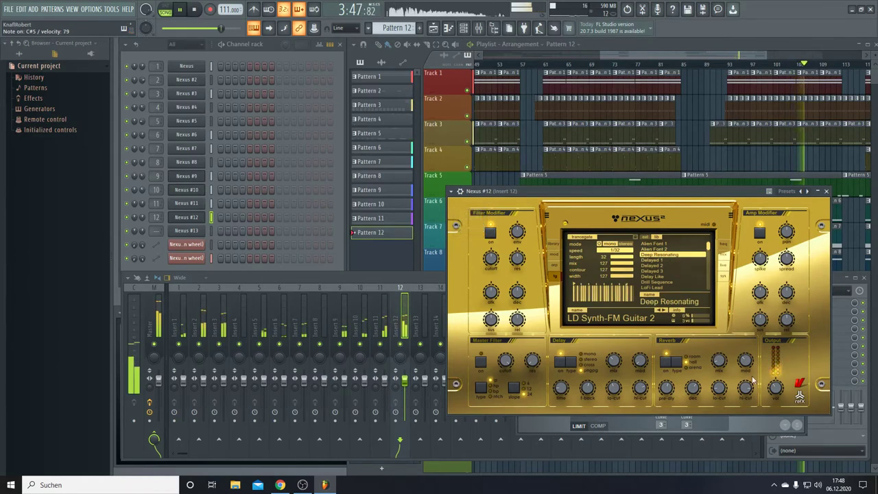
Set the guitar sound's reverb mix to 14 and output to 35, and try the Delayed 1 trancegate preset.
click(775, 389)
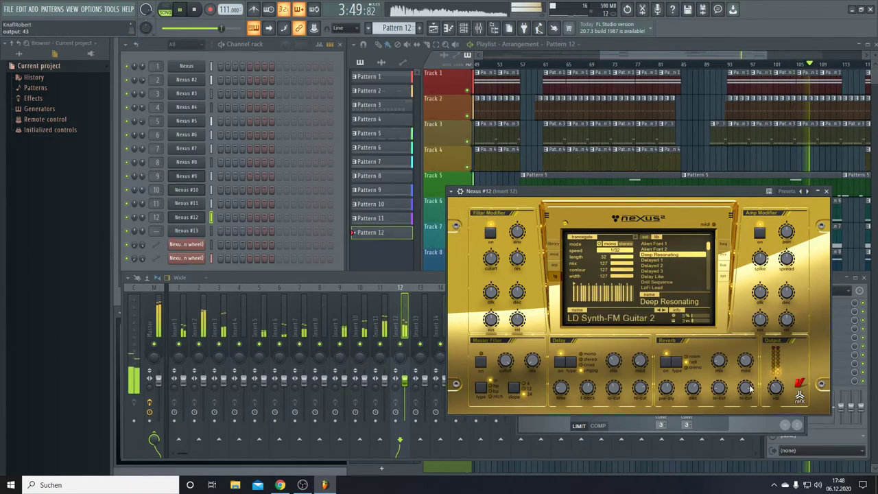
click(719, 362)
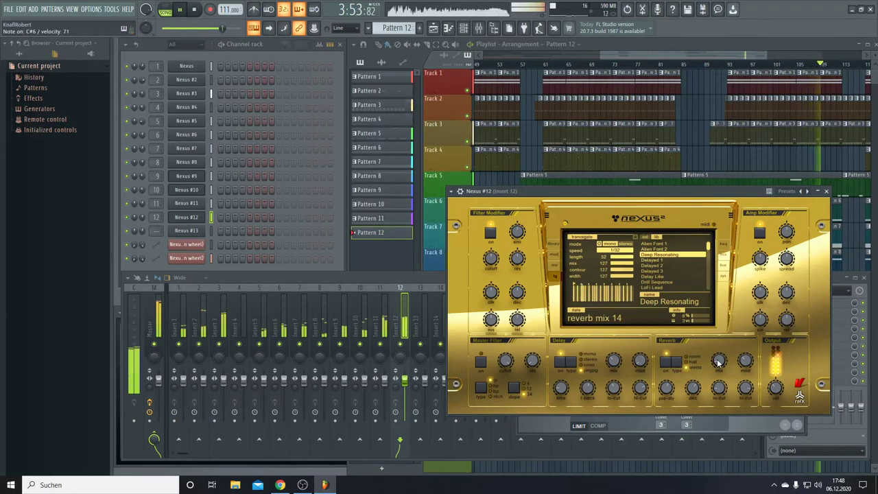
click(775, 389)
scroll(775, 388, down, 3)
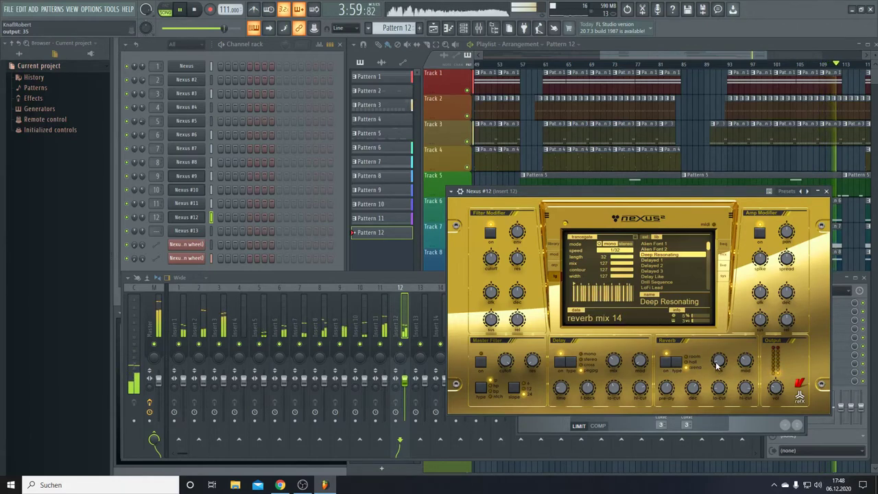
scroll(717, 358, down, 1)
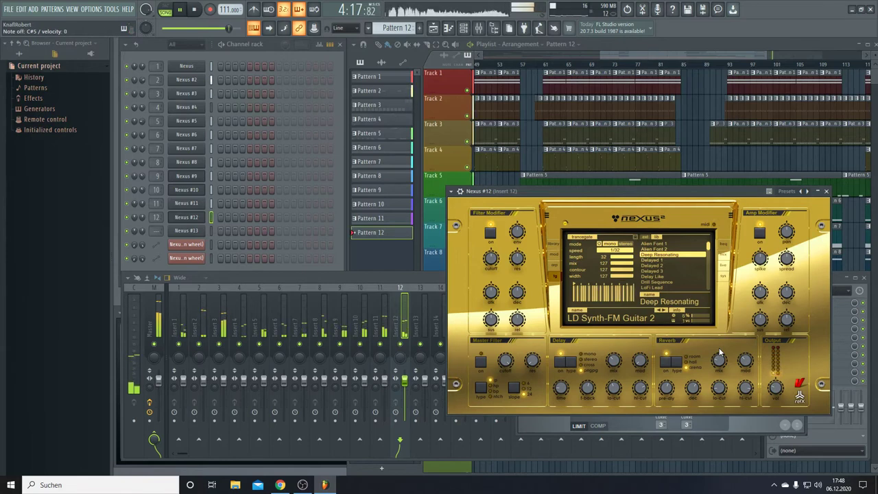
click(674, 261)
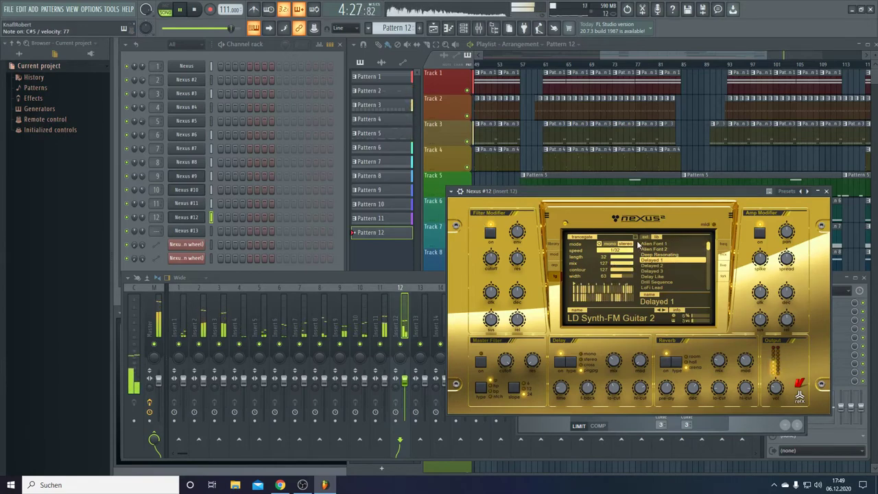
Return to the preset library and audition the lead presets backwards from LD Synth-FM Guitar 1 to LD Horrorshow.
click(553, 244)
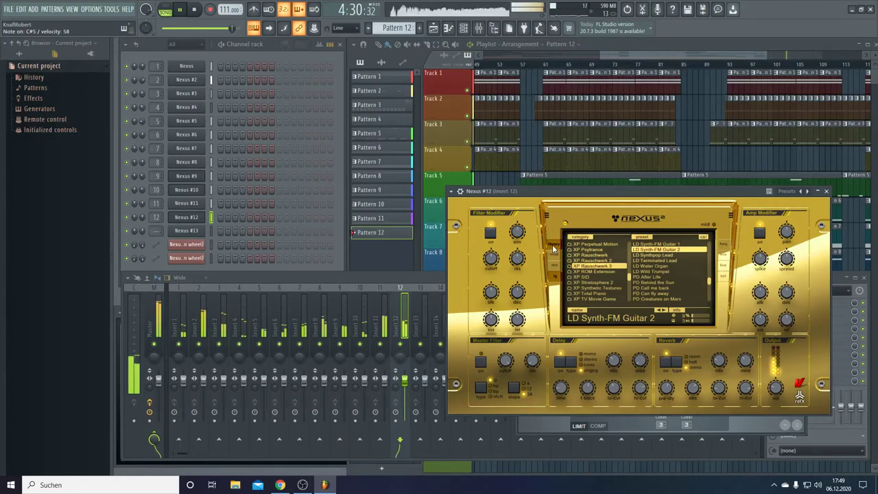
click(656, 312)
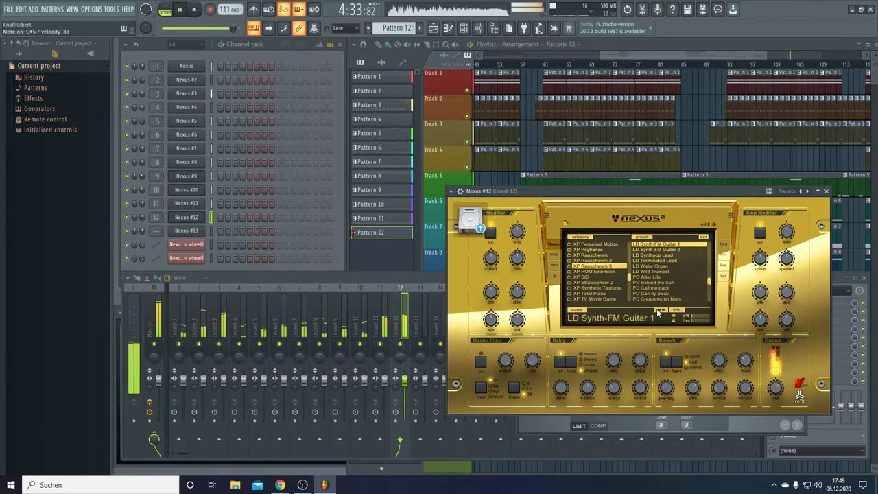
mouse_move(778, 389)
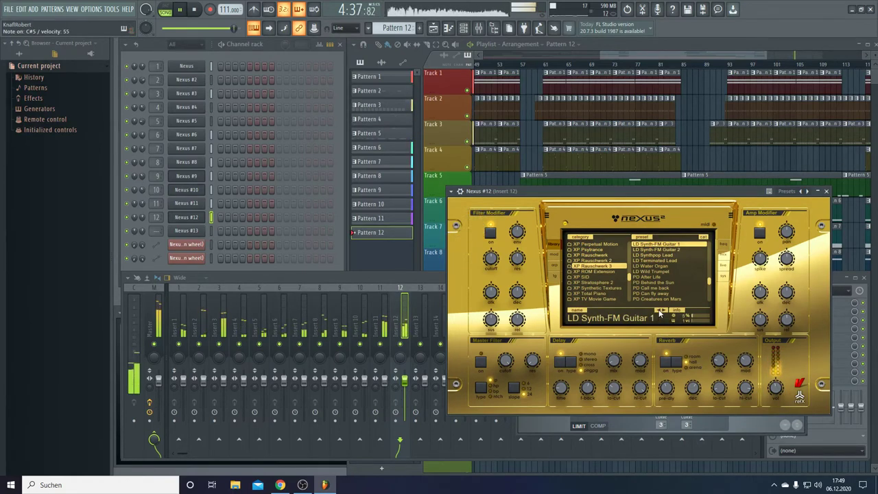
click(660, 312)
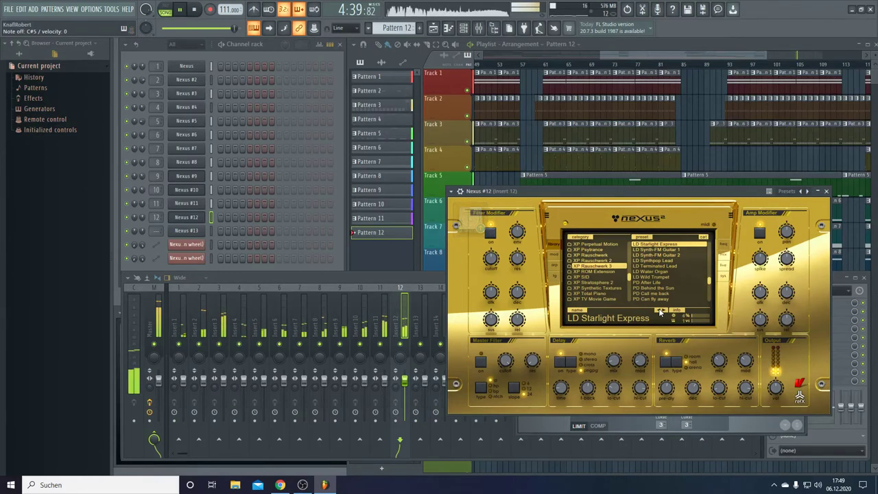
click(661, 312)
click(661, 313)
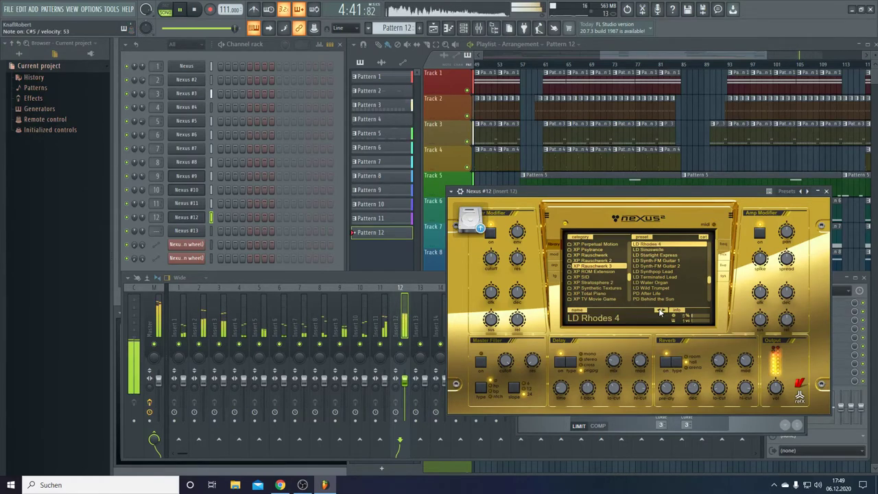
click(660, 312)
click(660, 312)
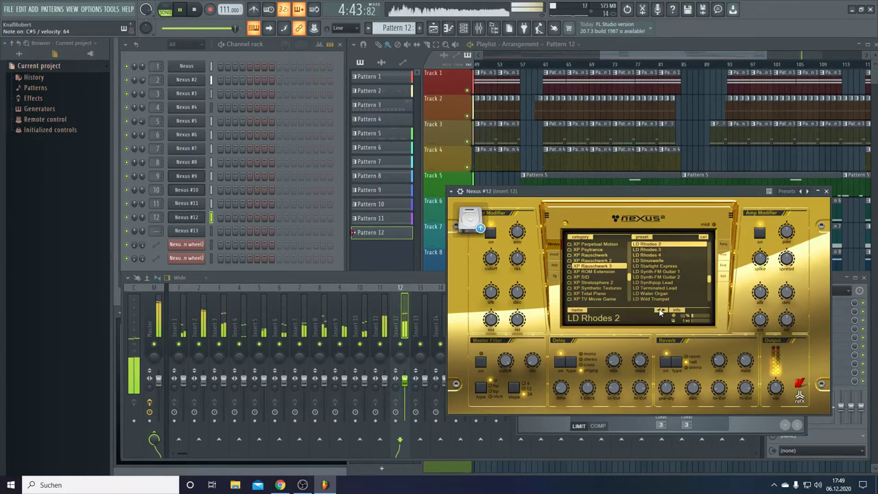
click(661, 313)
click(660, 313)
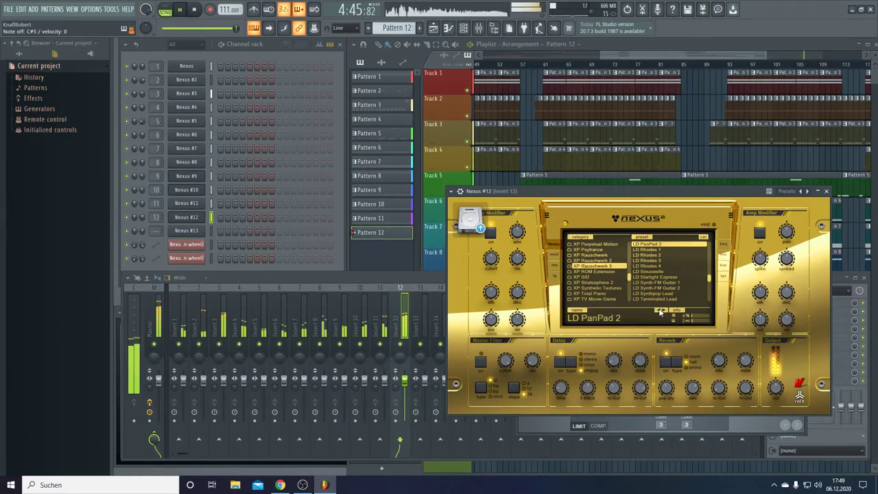
click(660, 312)
click(660, 313)
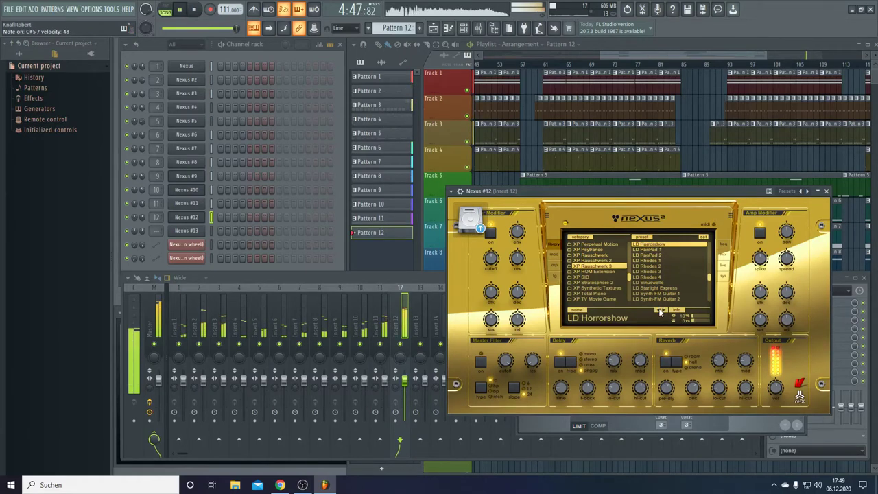
Lower the output of LD Horrorshow to 53 and load the LD Emporium Chords preset in Nexus #12.
mouse_move(777, 389)
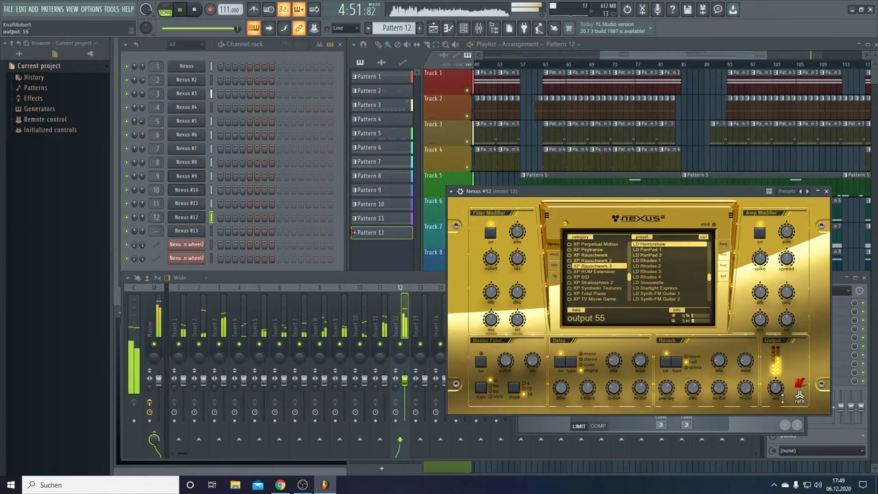
scroll(638, 277, up, 4)
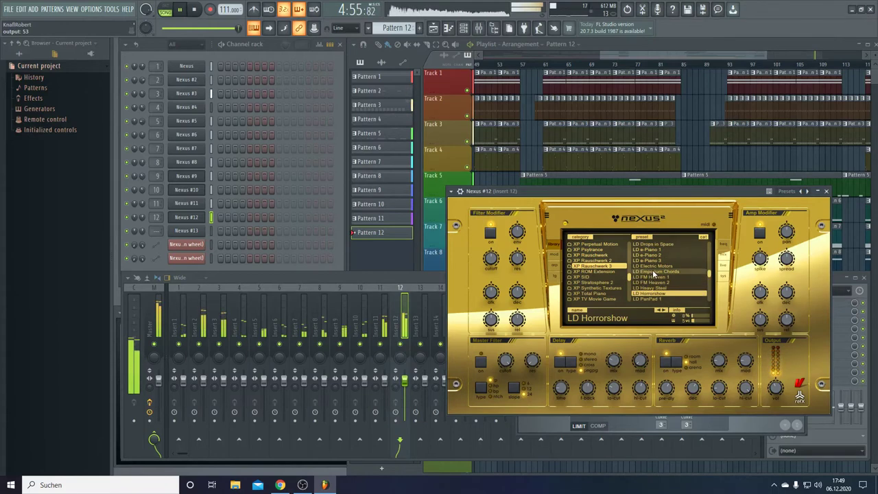
click(653, 271)
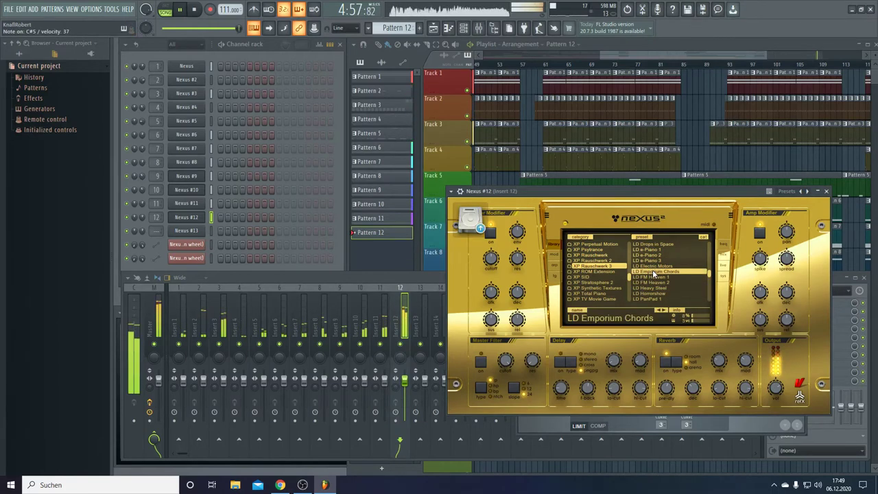
Lower the output of LD Emporium Chords and audition the LD Electric Motors and LD e-Piano 3 presets in Nexus #12.
drag(775, 388, 788, 424)
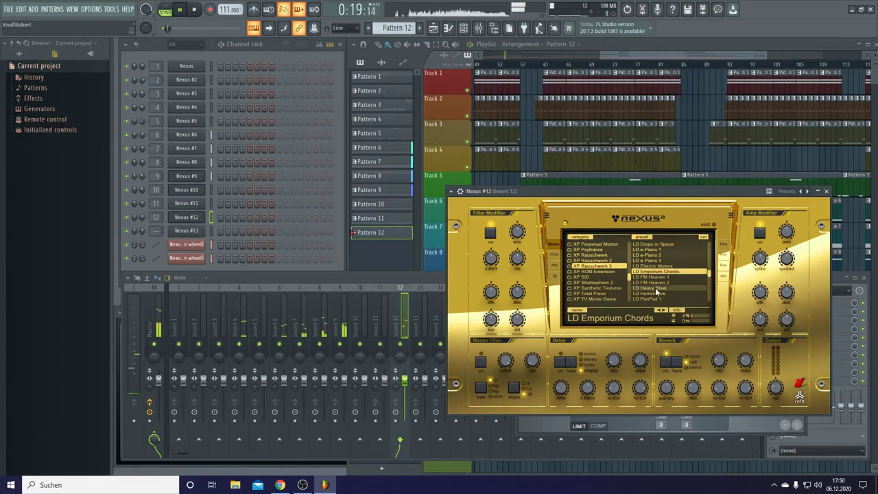
click(658, 312)
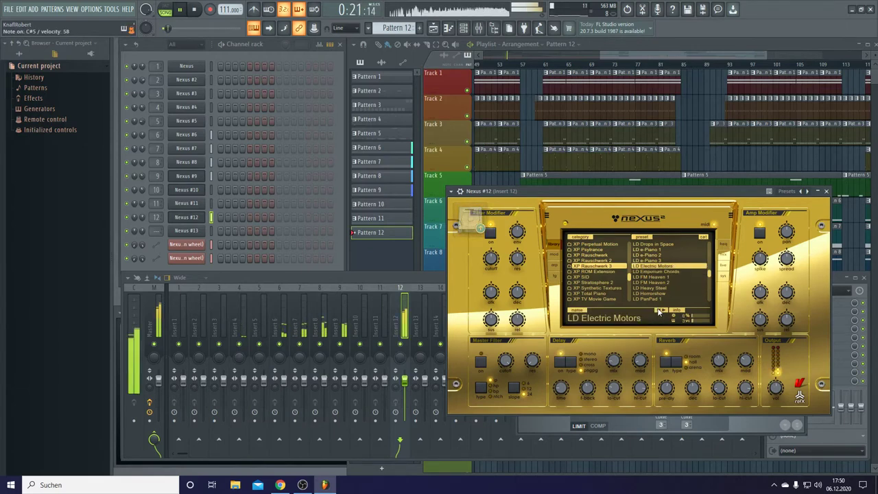
click(659, 312)
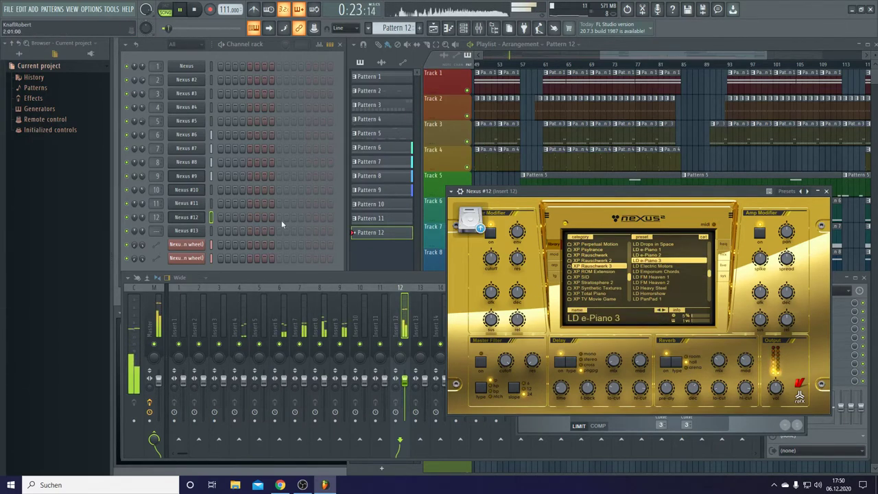
click(142, 217)
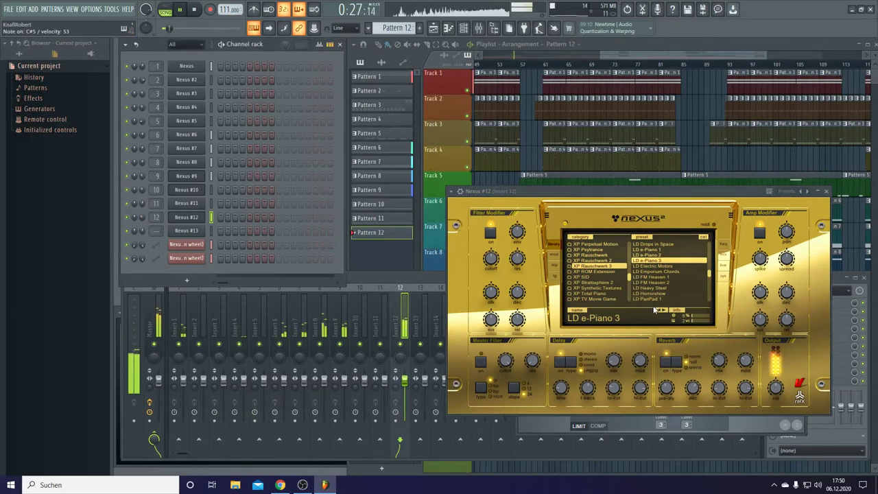
Browse the GT search category in the Nexus #12 preset library, audition GT Lead Guitar 1 and 2, and load GT Lead Guitar 3.
scroll(592, 270, up, 5)
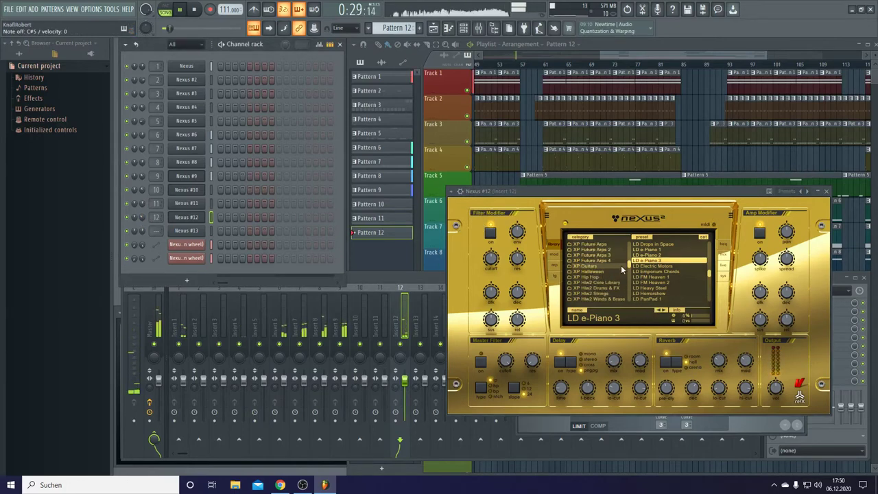
drag(627, 263, 632, 292)
click(609, 288)
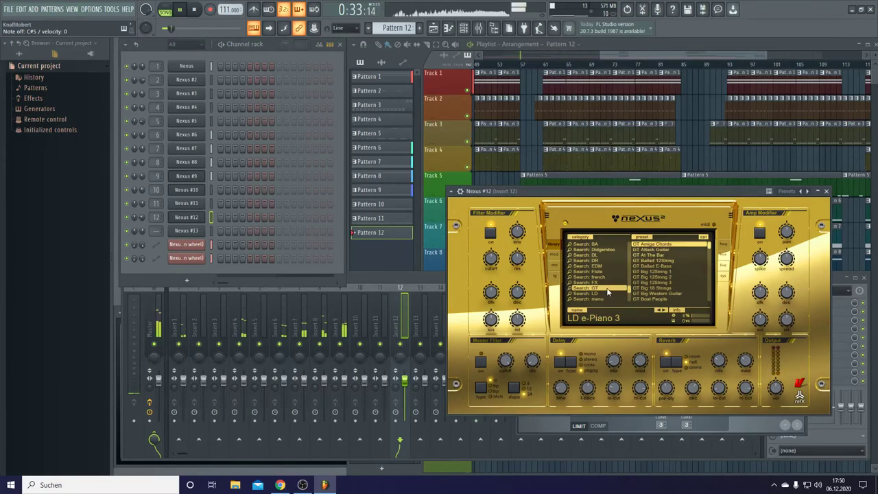
scroll(682, 261, down, 2)
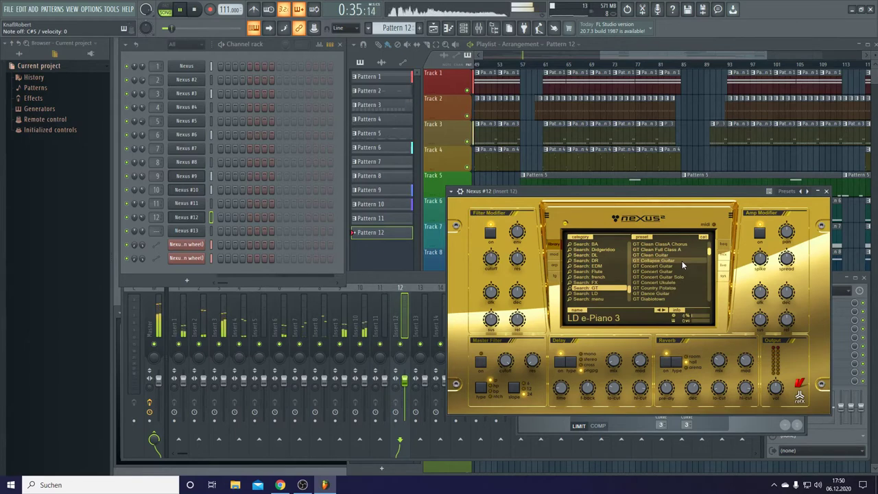
scroll(682, 261, down, 5)
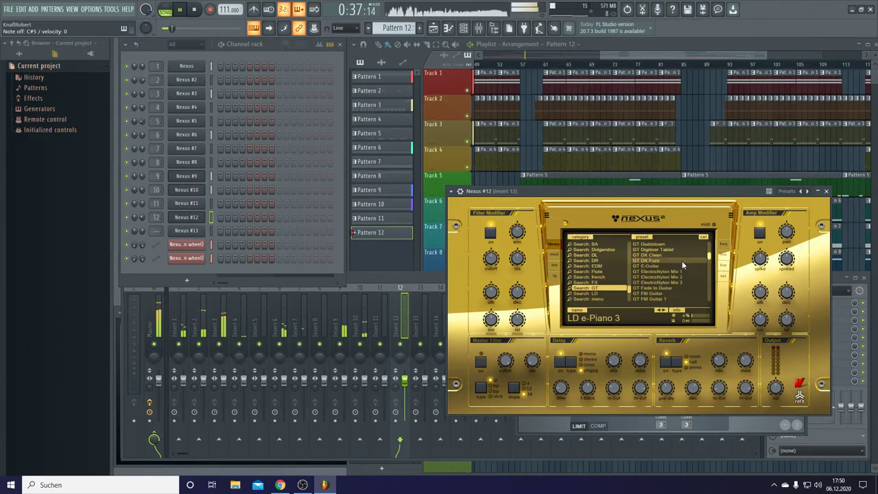
scroll(682, 261, down, 4)
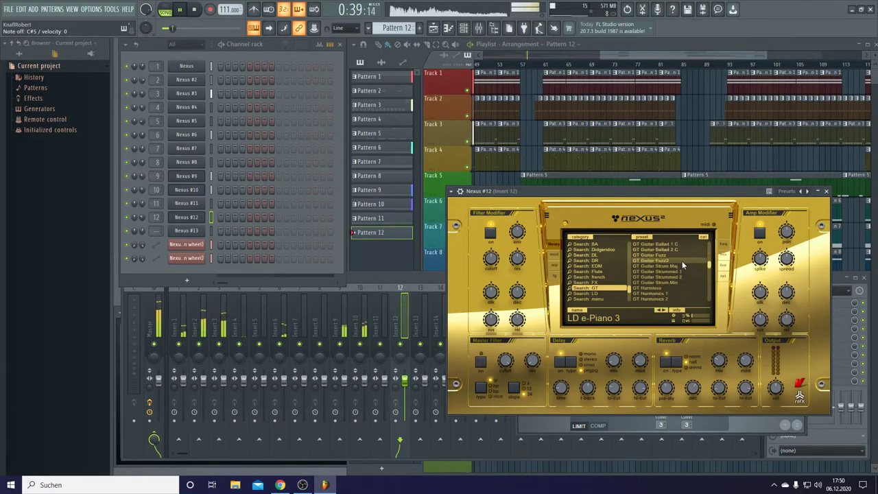
scroll(682, 261, down, 4)
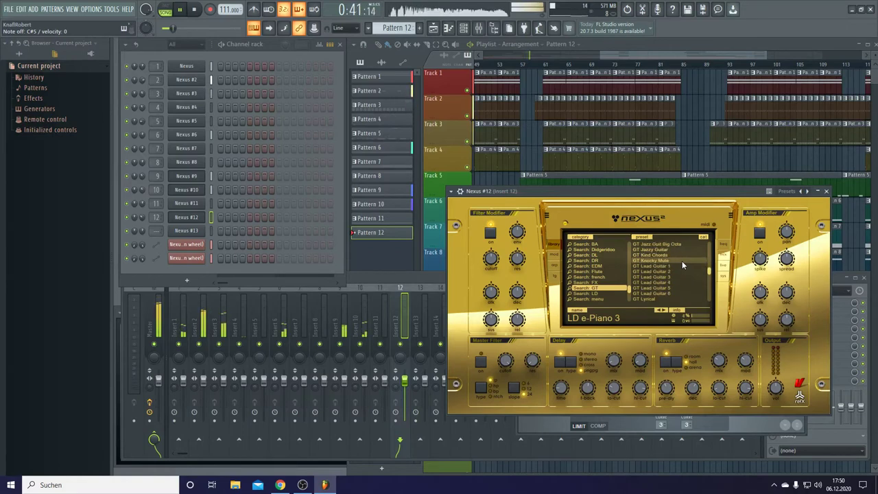
click(657, 267)
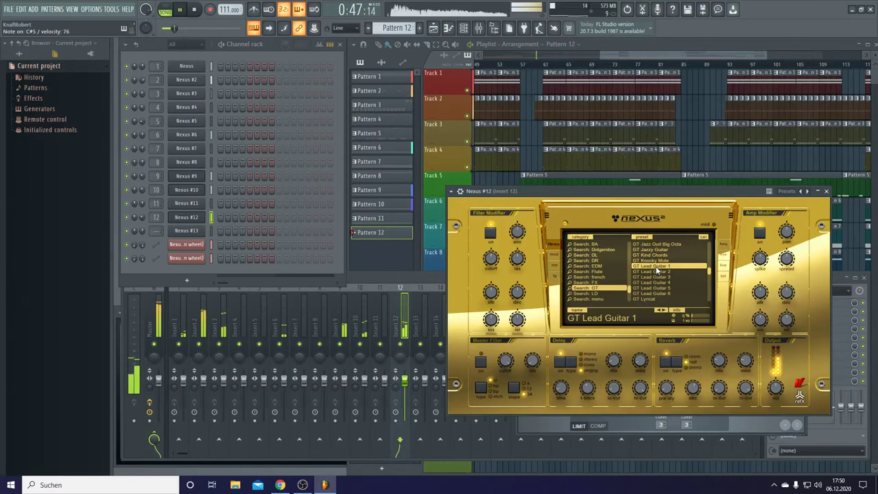
click(663, 311)
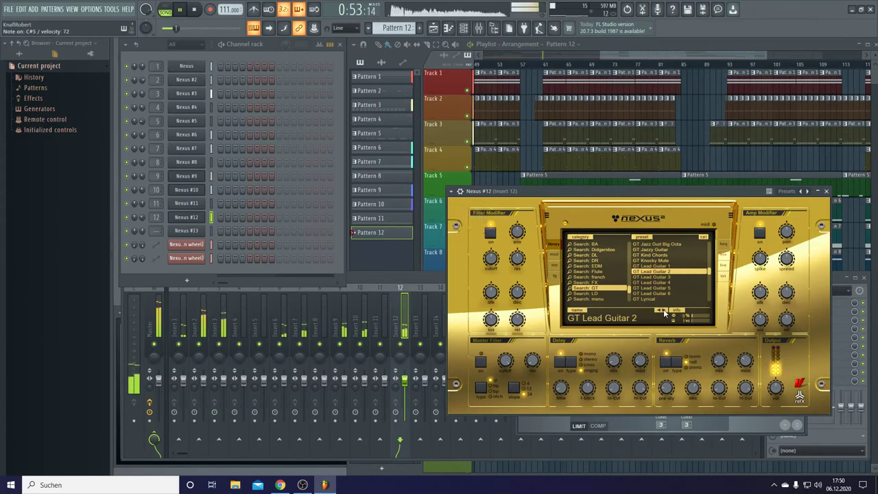
click(663, 310)
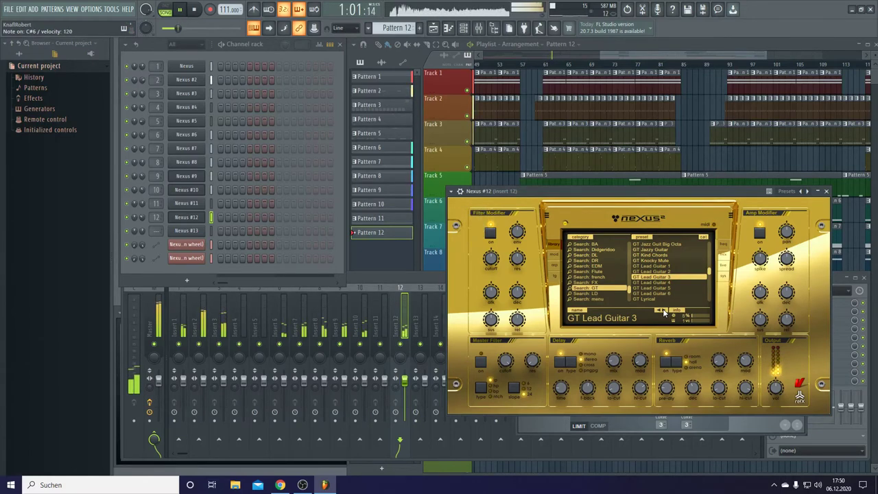
Adjust the reverb mix of GT Lead Guitar 3, set its reverb decay to 127, and save the project.
mouse_move(715, 363)
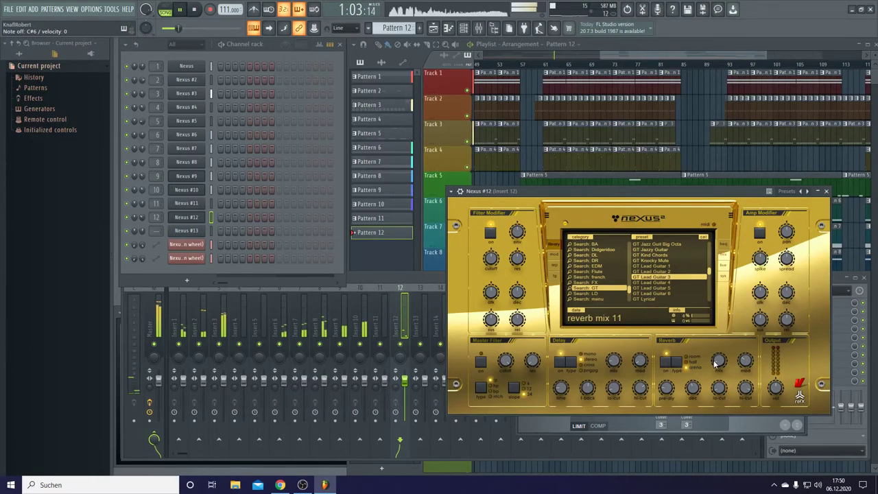
drag(719, 338, 719, 333)
mouse_move(692, 388)
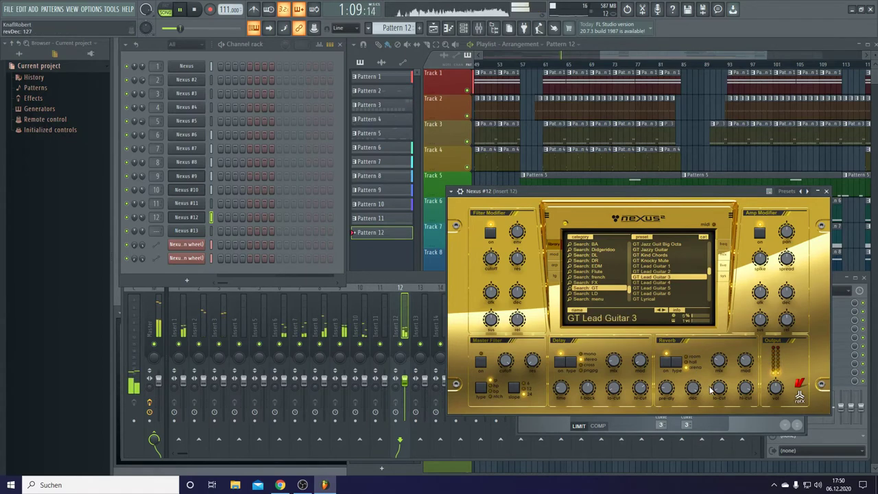
mouse_move(741, 368)
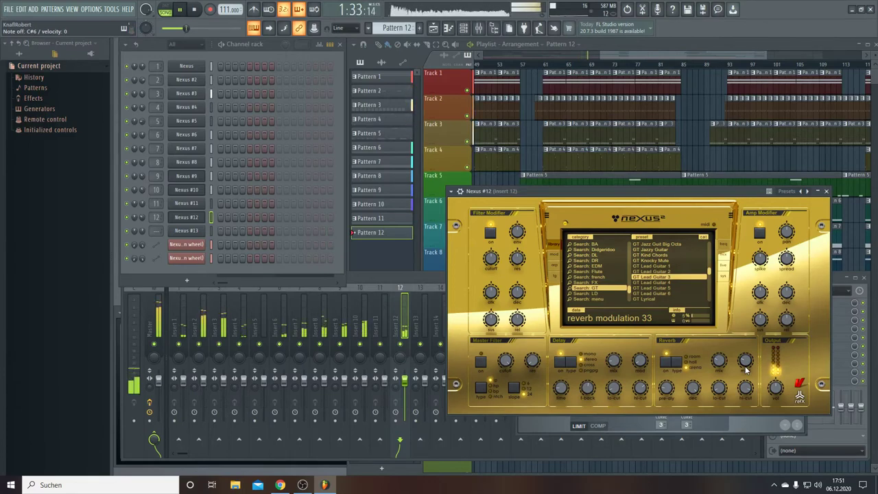
key(ctrl+s)
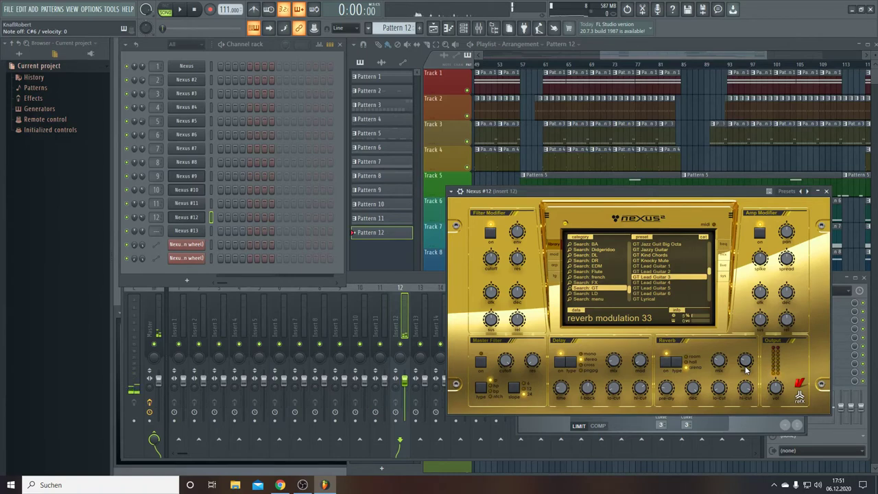
Rehearse the guitar layer over the song, enable playlist auto-scroll, and record a Nexus #12 take into Pattern 12 from the song's start.
key(space)
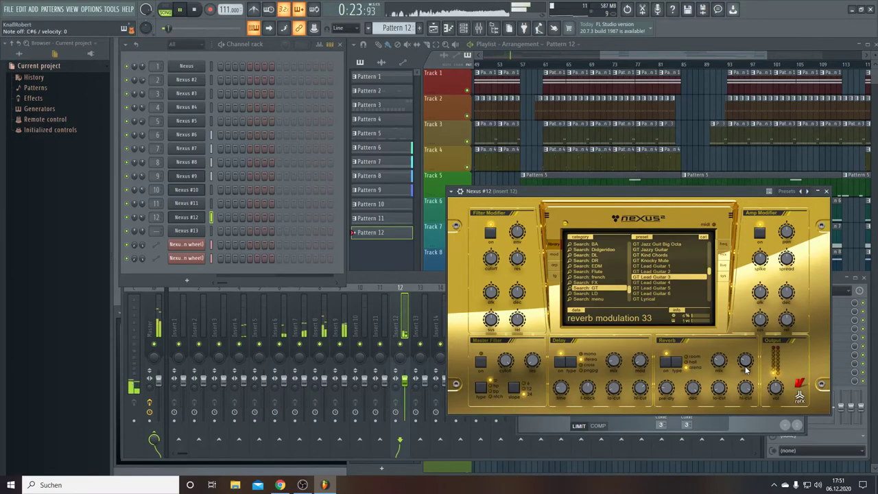
key(space)
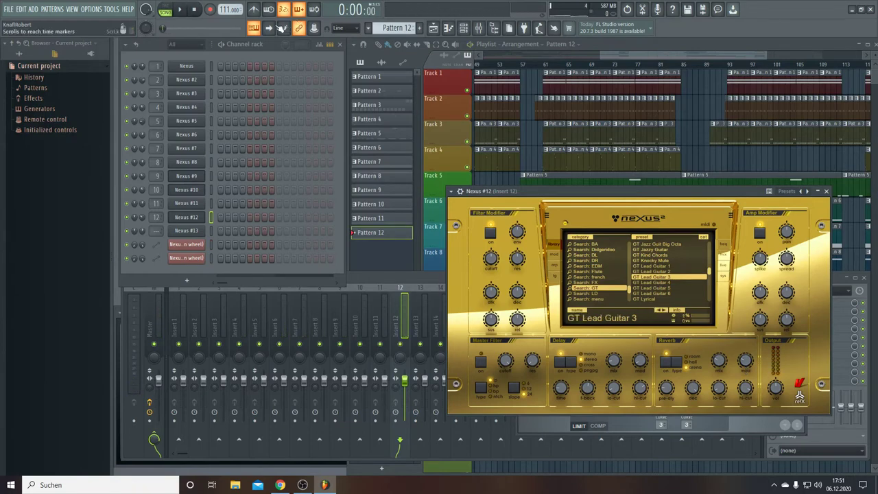
scroll(496, 64, up, 2)
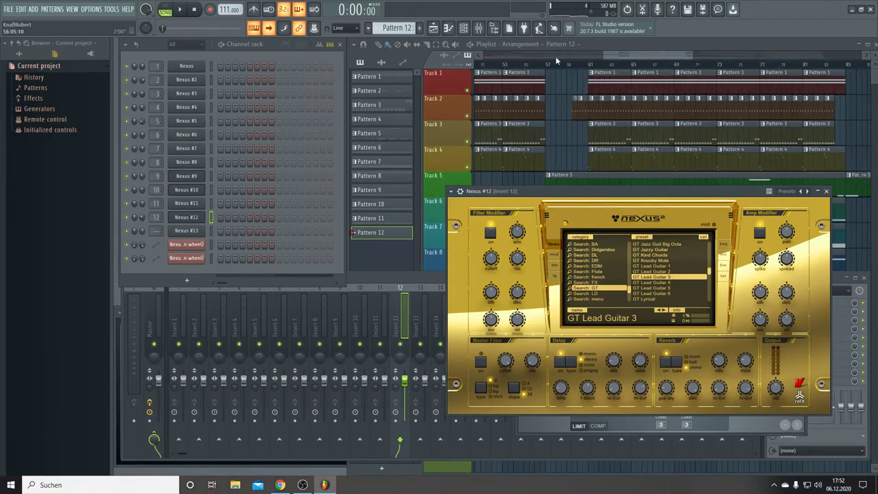
click(610, 52)
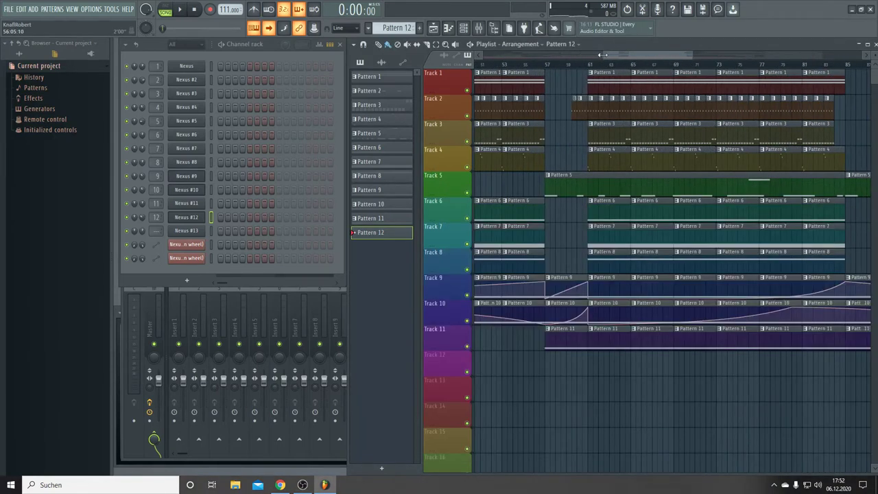
key(space)
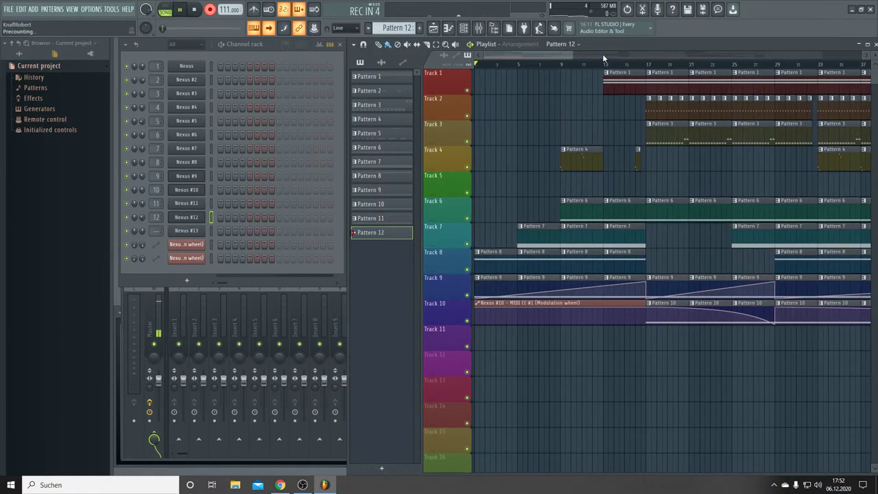
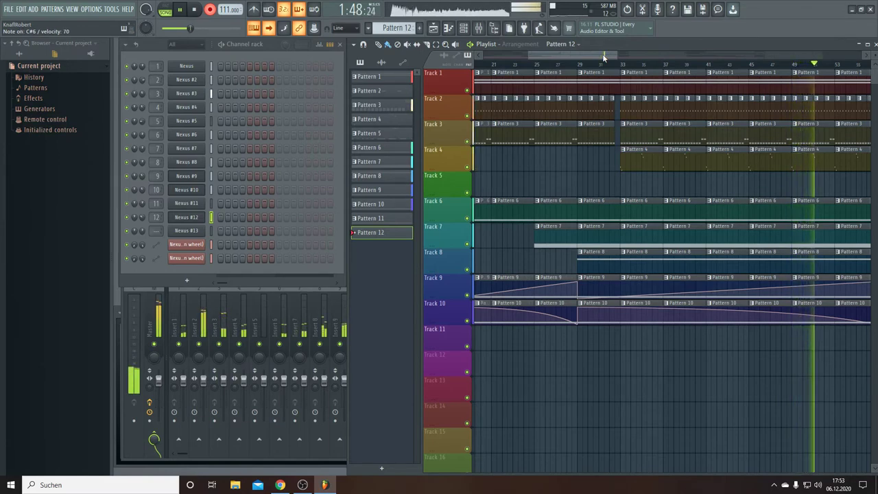
scroll(603, 57, right, 2)
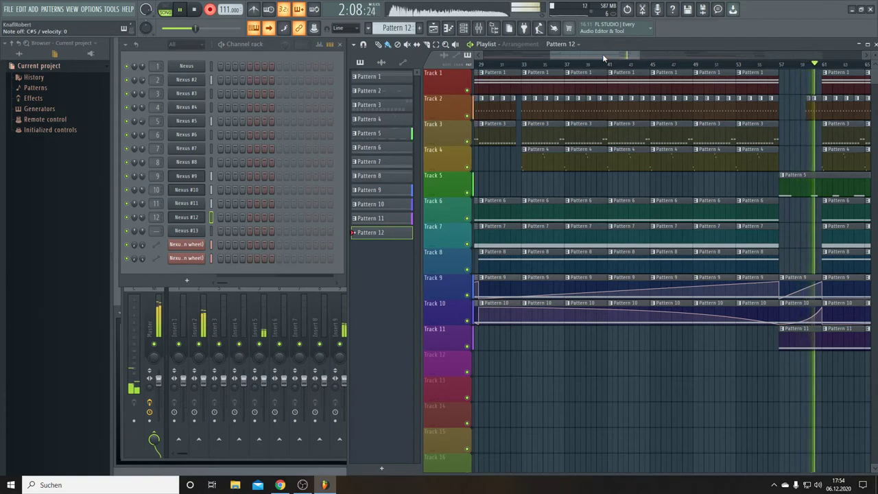
key(space)
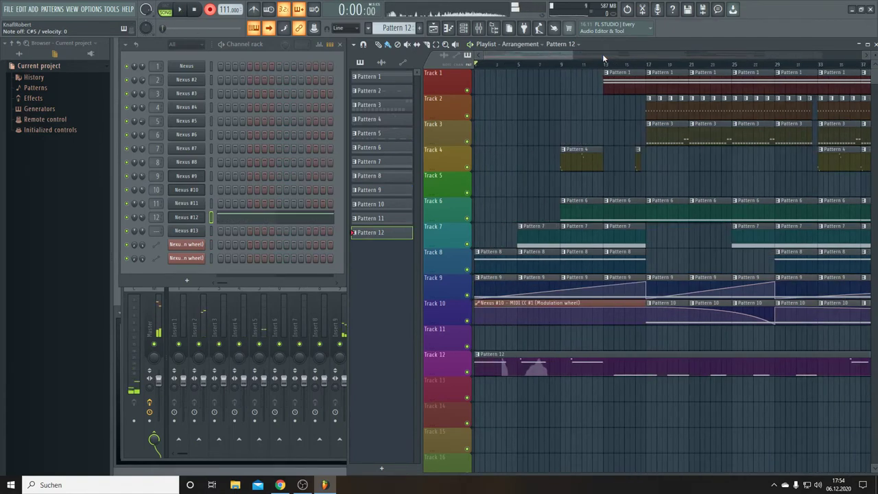
Open the recorded Pattern 12 clip in the piano roll, change the snap setting, and quick-quantize the notes.
double_click(528, 357)
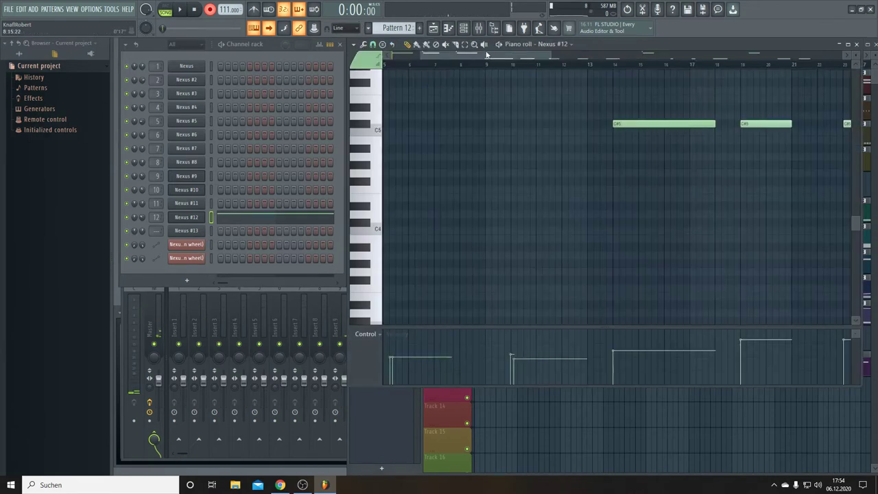
click(372, 45)
click(391, 165)
click(363, 45)
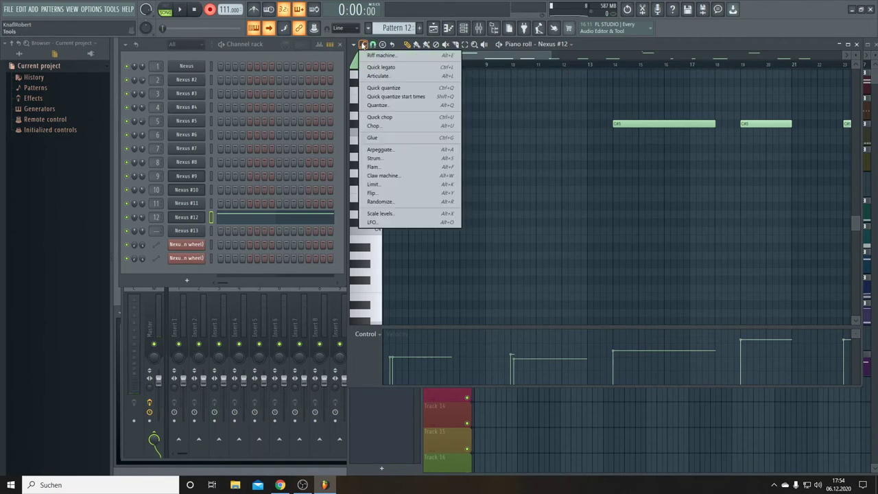
click(382, 88)
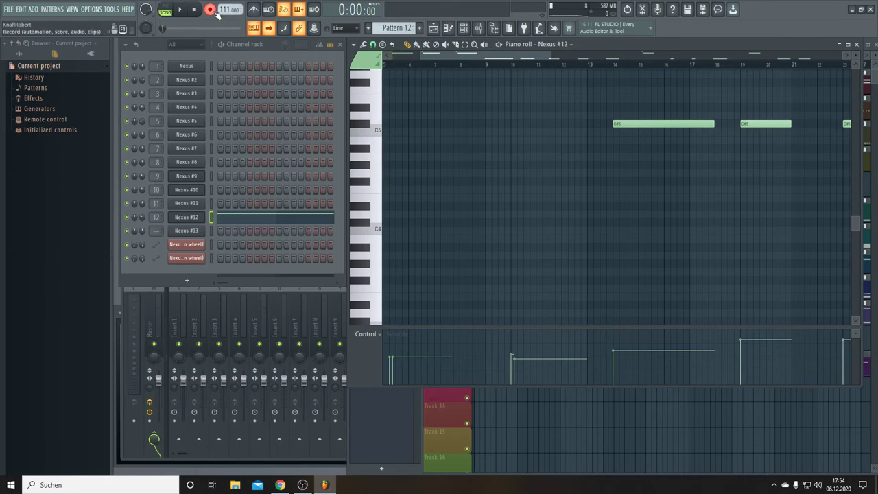
Play the song from the start and review the quantized guitar notes of Pattern 12 in the piano roll.
click(182, 10)
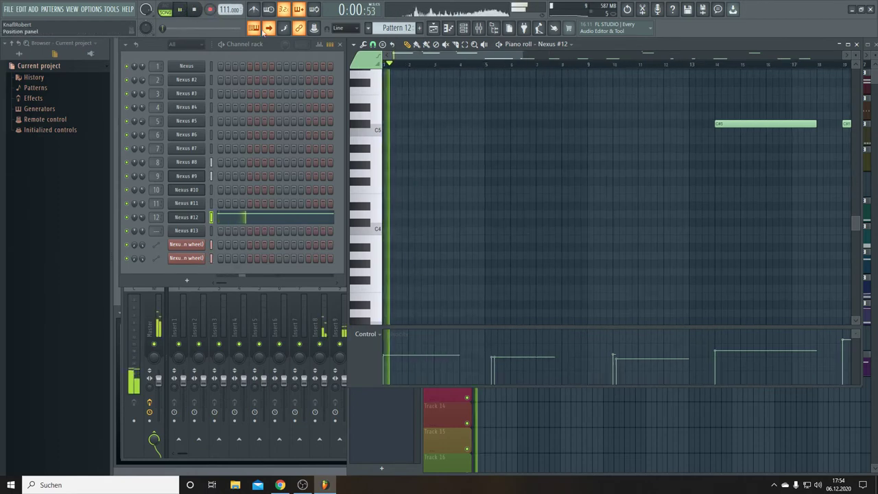
scroll(517, 189, up, 3)
scroll(509, 196, up, 3)
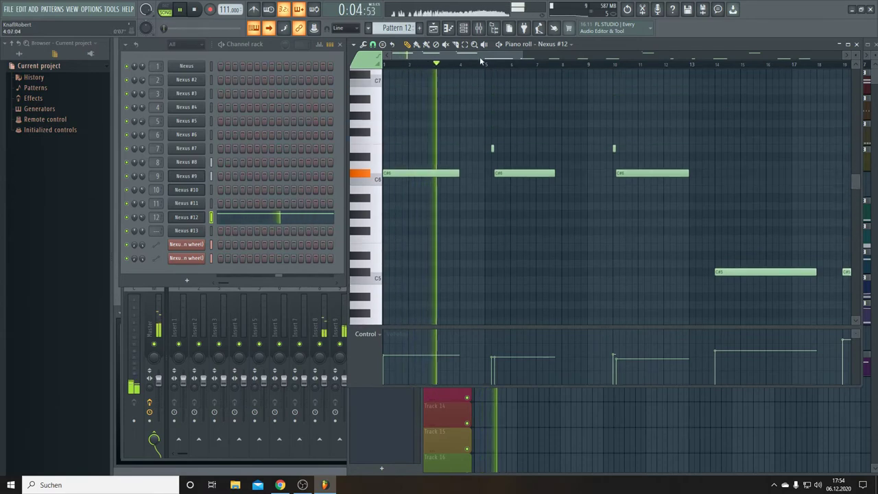
drag(521, 56, 585, 92)
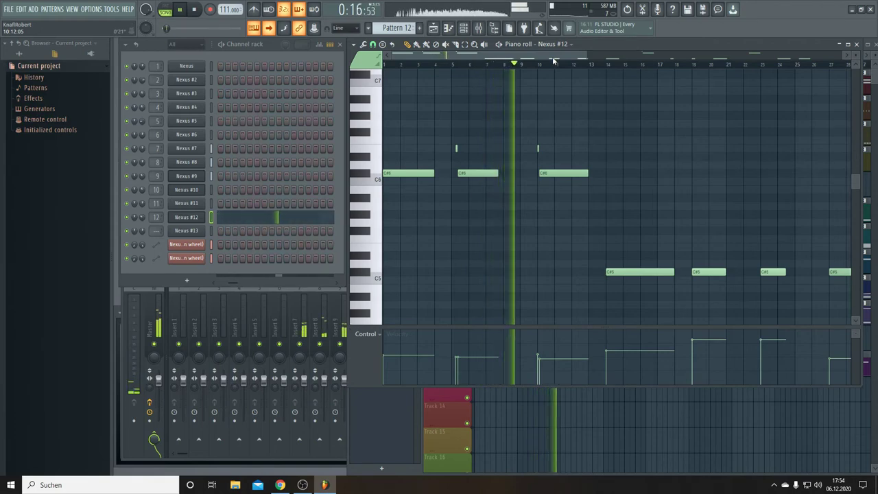
scroll(580, 73, up, 2)
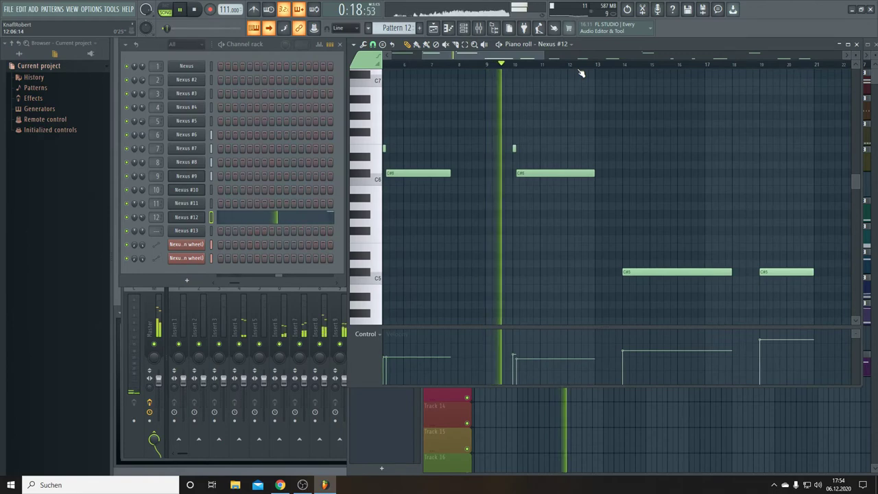
drag(534, 56, 572, 61)
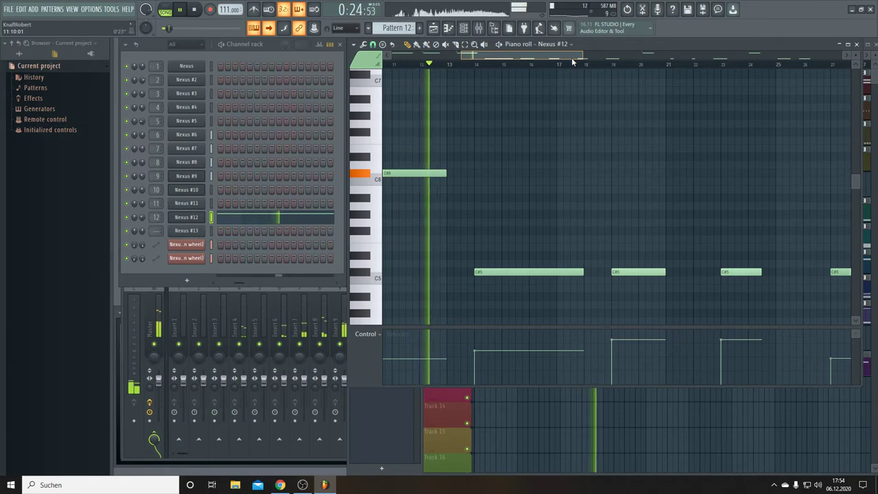
scroll(580, 59, right, 1)
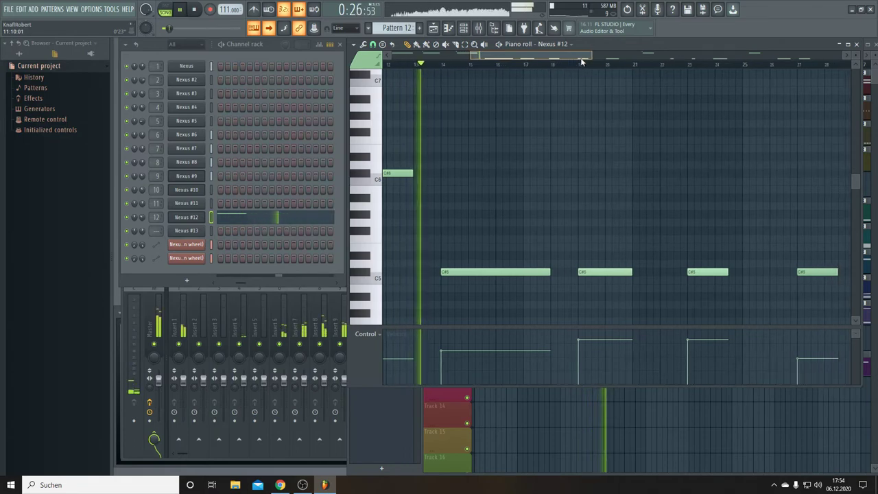
scroll(582, 61, left, 4)
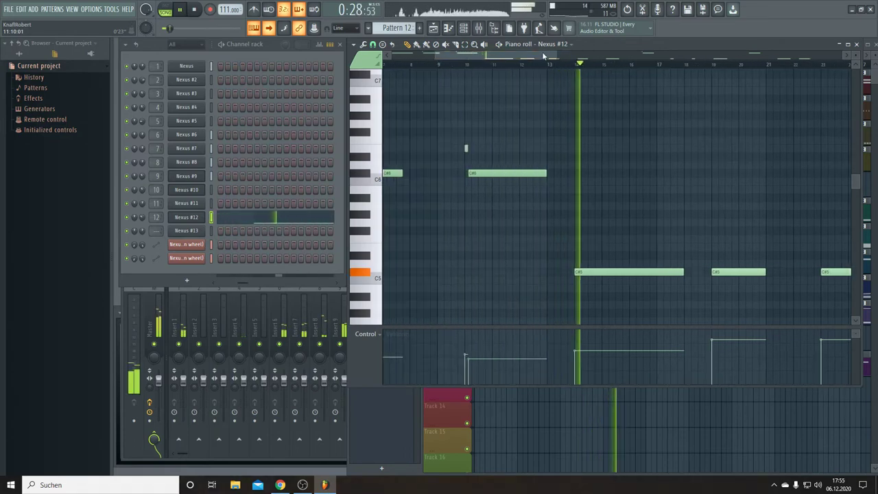
scroll(552, 57, right, 1)
drag(552, 57, 563, 55)
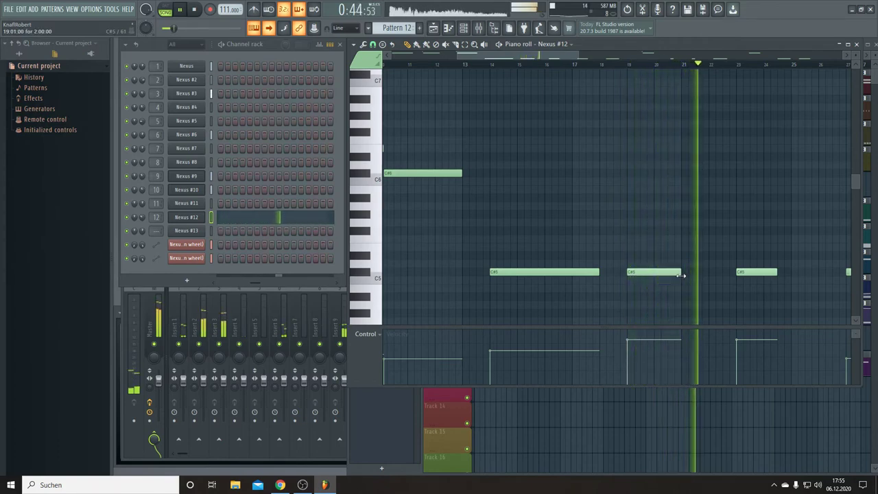
Shorten the C#5 notes at bars 19, 23 and 27 to one bar each and raise the bar 27 note's velocity.
drag(681, 273, 653, 274)
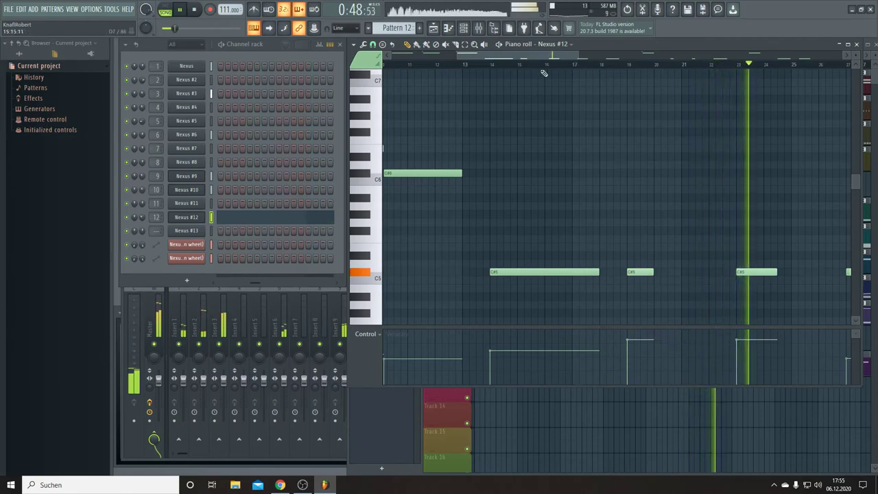
click(465, 66)
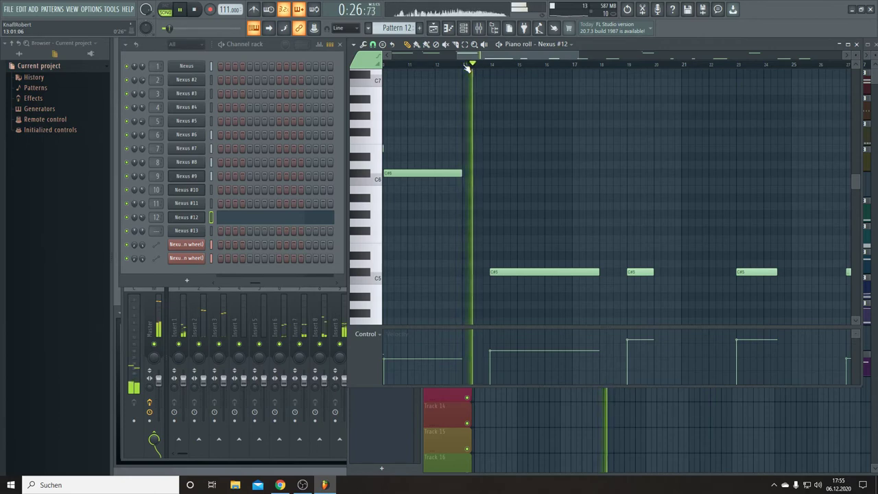
drag(520, 56, 538, 53)
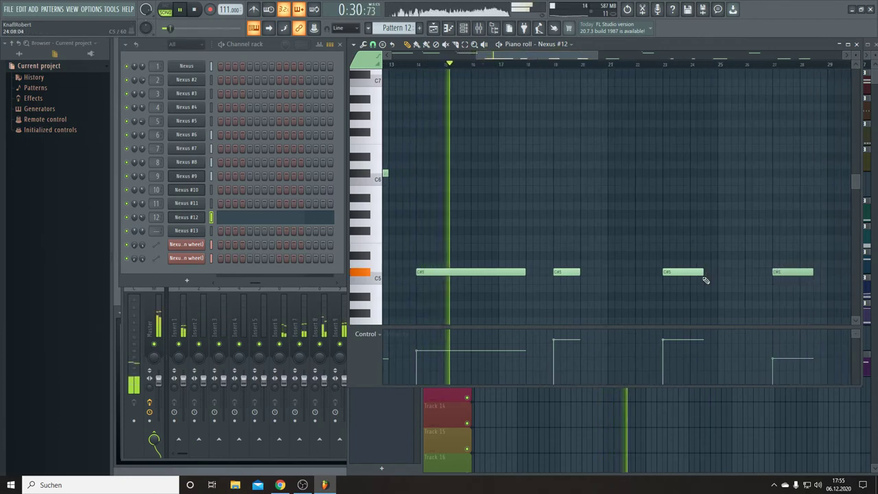
drag(701, 273, 683, 273)
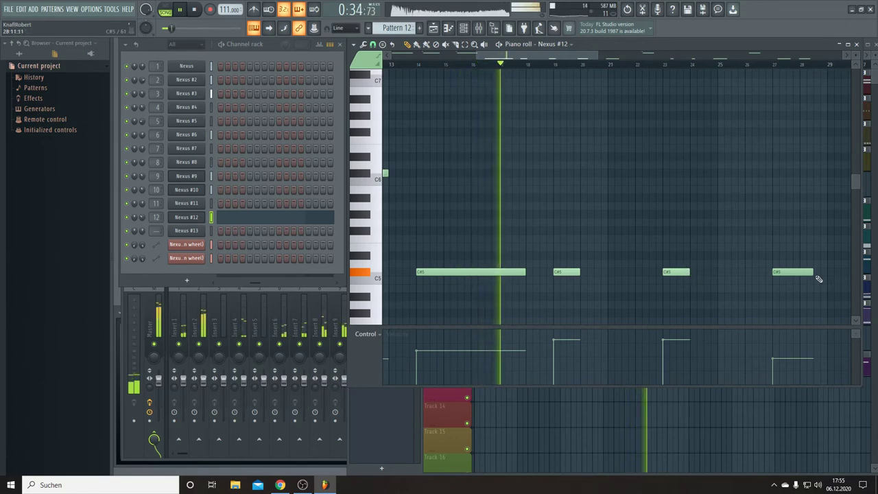
drag(813, 273, 797, 275)
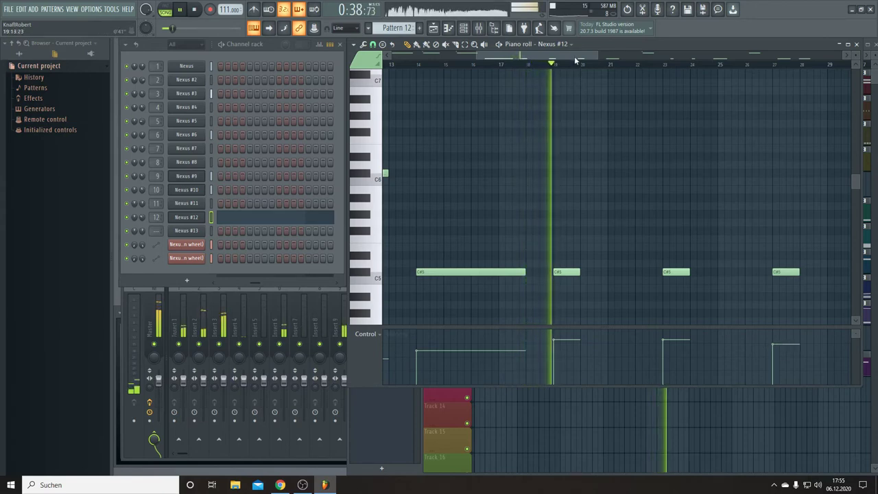
Raise the bar 31 note's velocity, lower the bar 40 note's velocity, and lengthen the short C#5 notes at bars 40 and 43.
drag(578, 54, 630, 55)
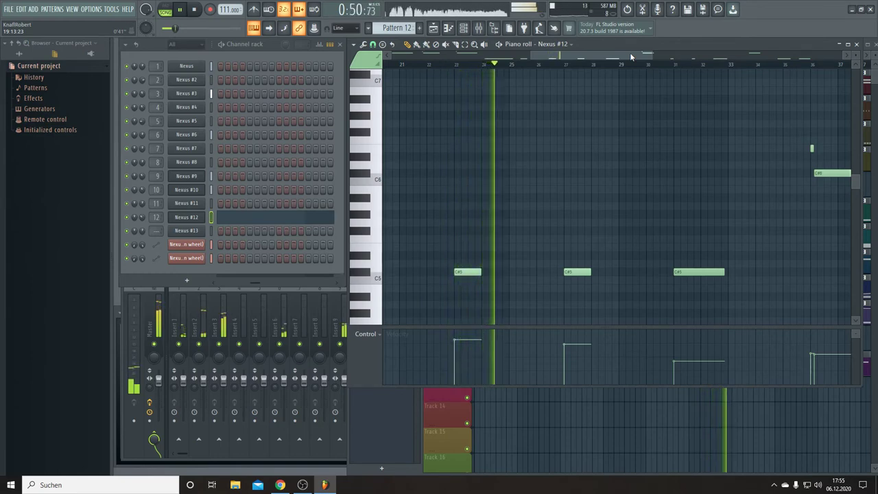
drag(631, 57, 646, 59)
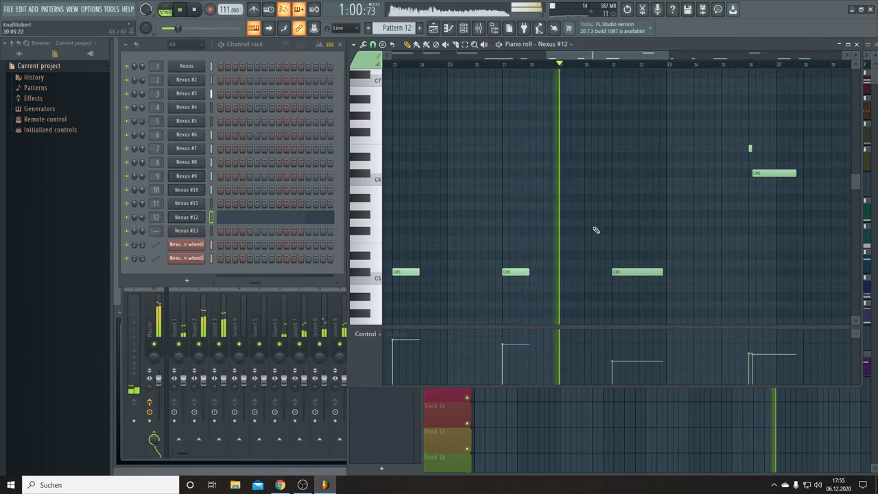
click(619, 354)
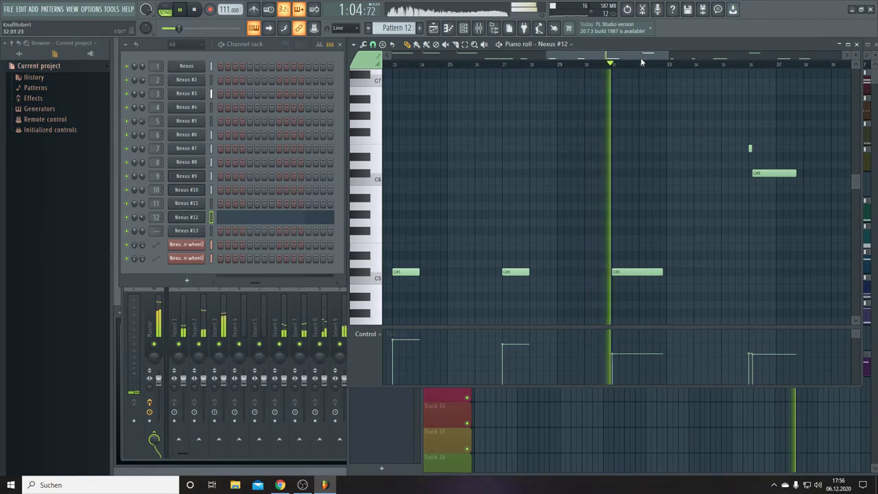
drag(641, 56, 684, 54)
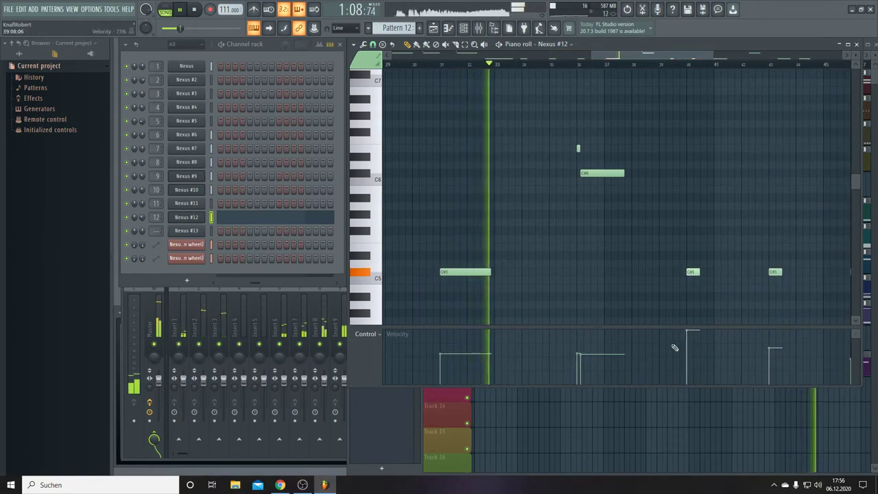
click(698, 345)
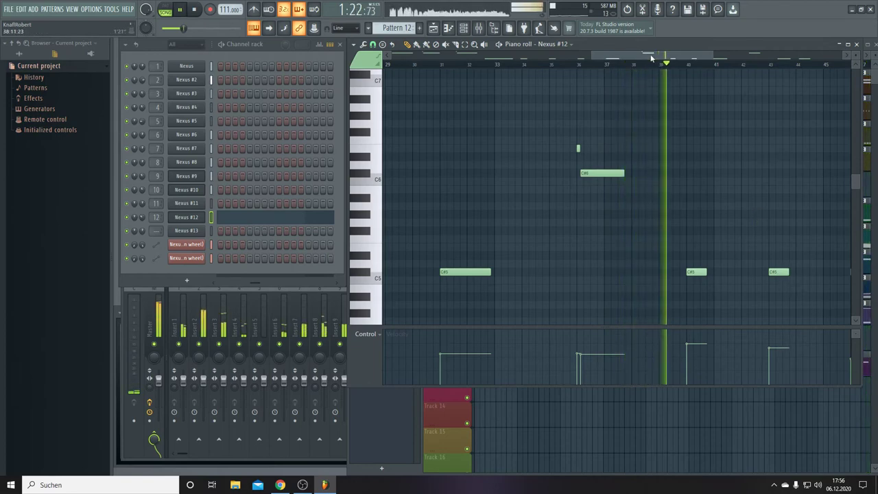
Raise the velocity of the C#5 note at bar 55 and shorten that note slightly.
drag(652, 59, 726, 67)
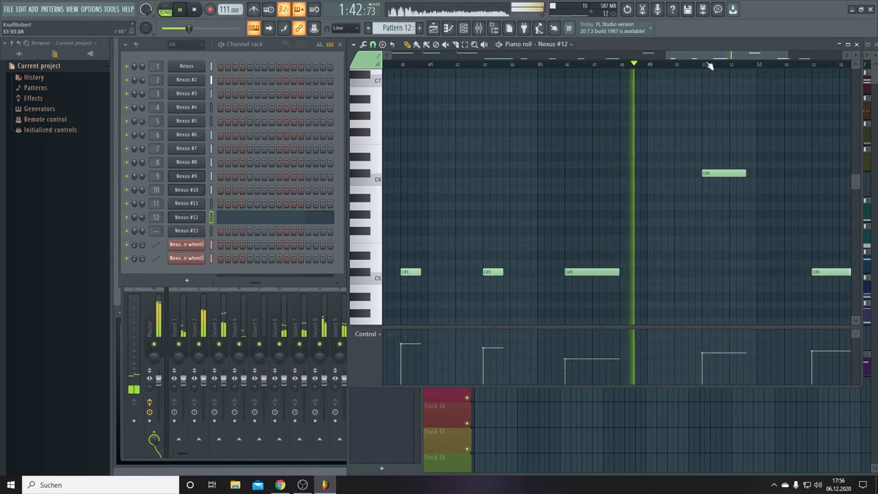
scroll(713, 65, right, 5)
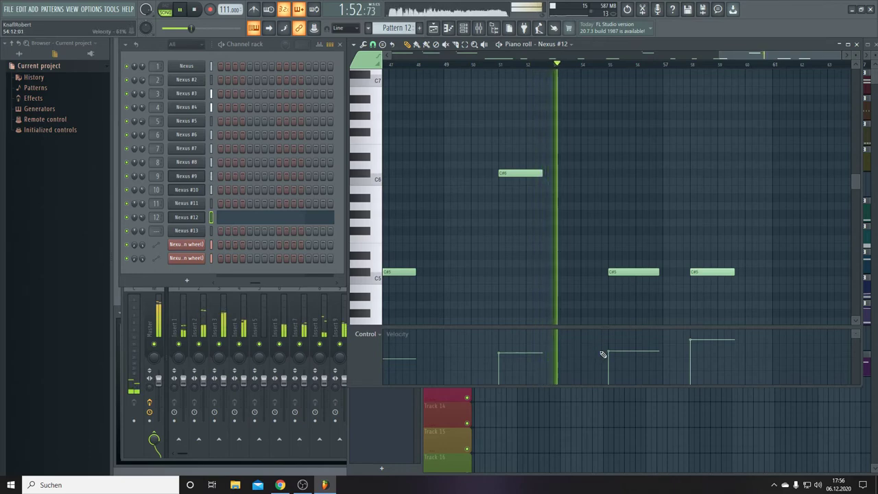
drag(607, 348, 615, 346)
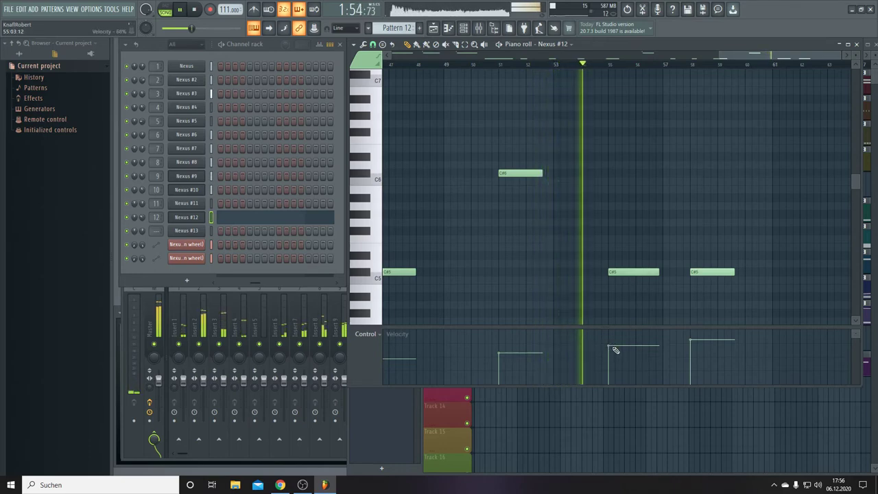
drag(654, 272, 651, 272)
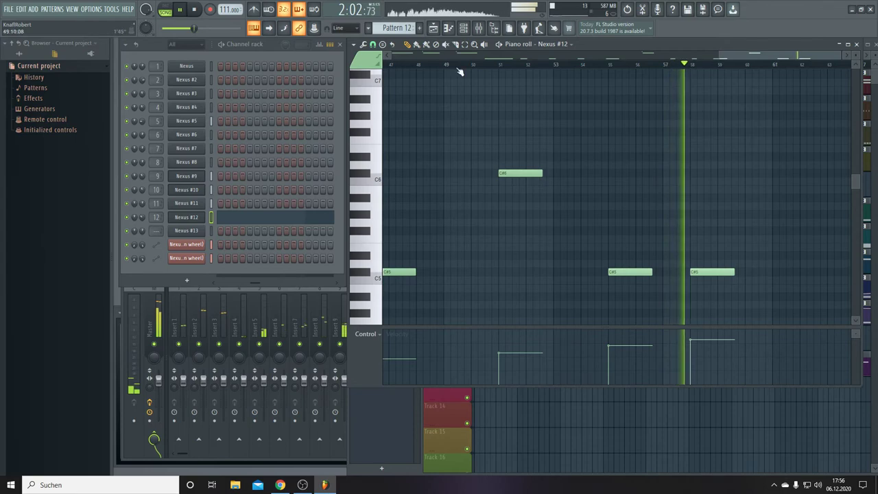
Place Pattern 12 clips on Track 12 at bars 61 and 121 in the playlist, and trim the last clip to the song's end.
click(432, 28)
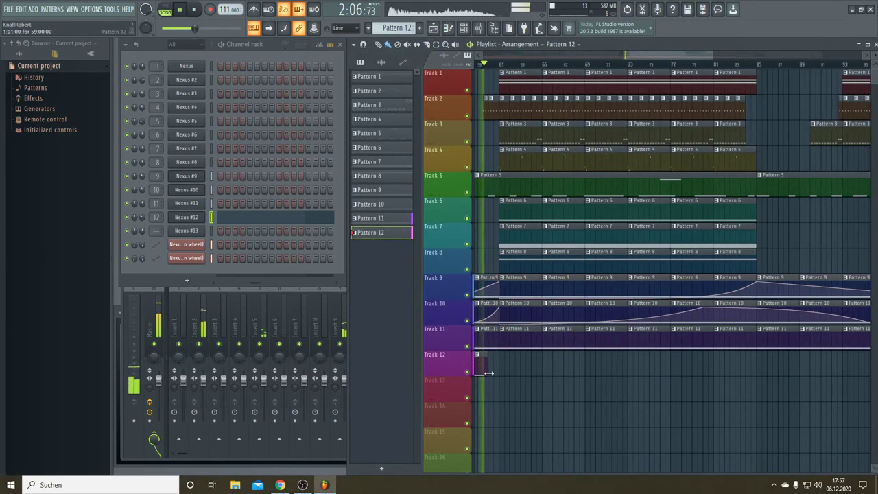
click(500, 374)
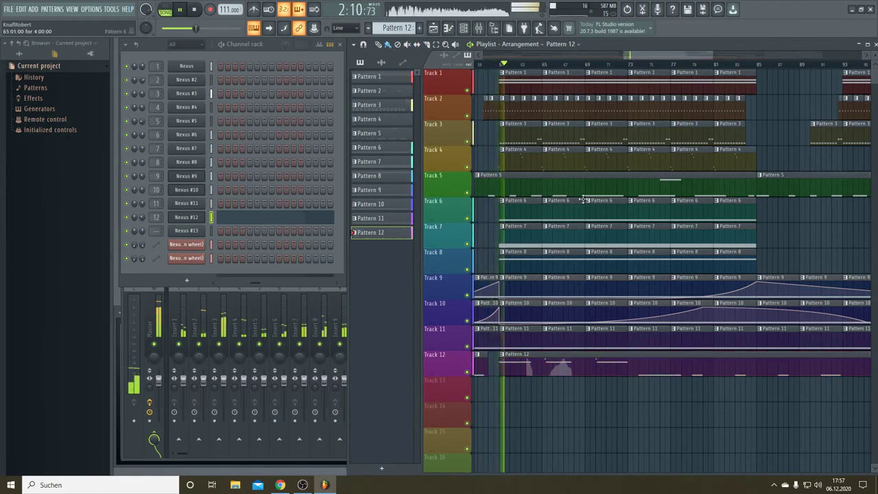
drag(714, 53, 845, 63)
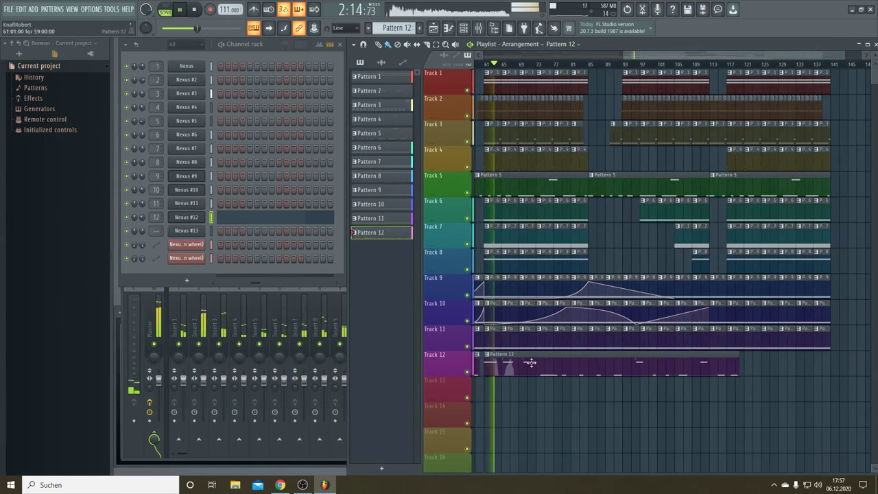
click(746, 367)
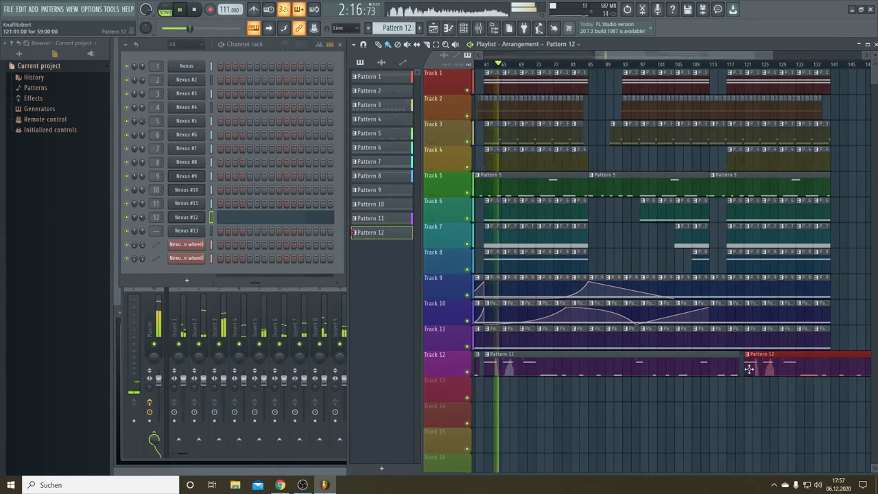
drag(684, 56, 773, 63)
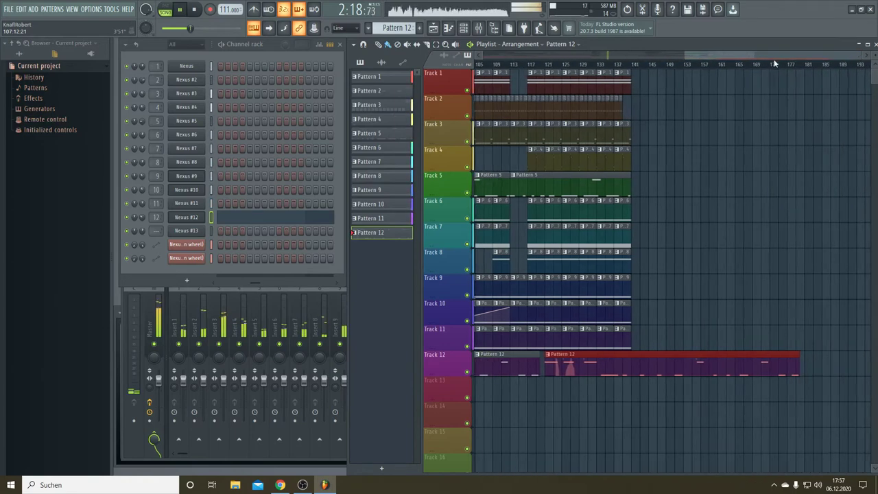
drag(797, 353, 632, 359)
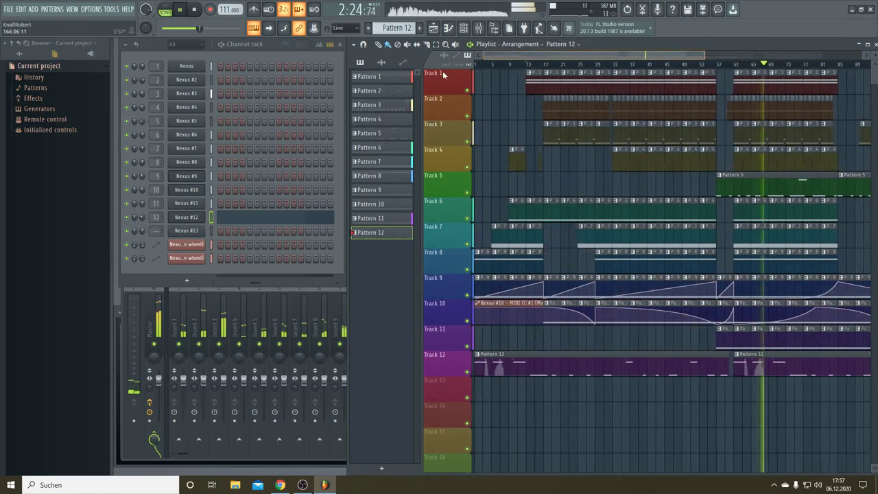
scroll(686, 64, down, 3)
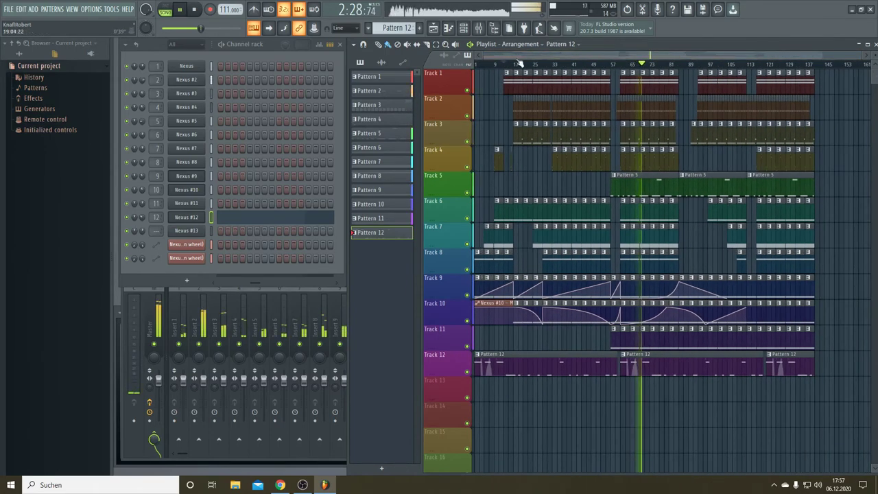
Route the Nexus #13 channel to mixer insert 13 and switch to the new Pattern 13.
scroll(157, 232, up, 1)
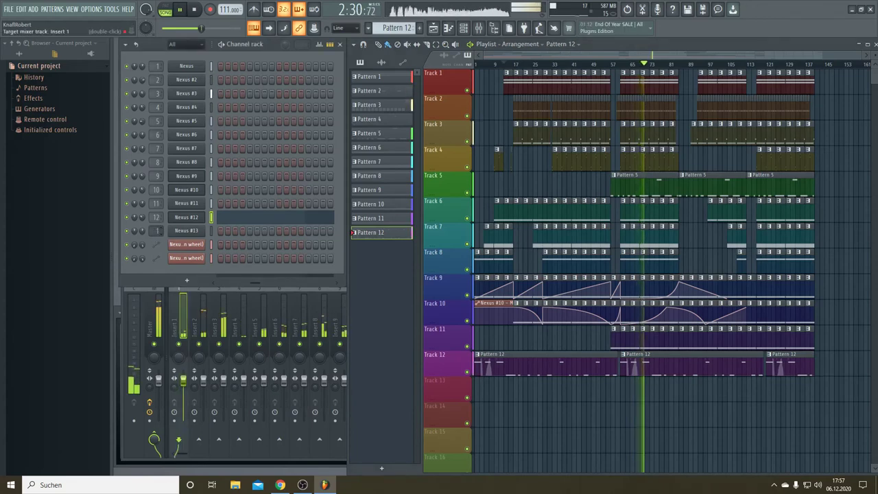
click(175, 232)
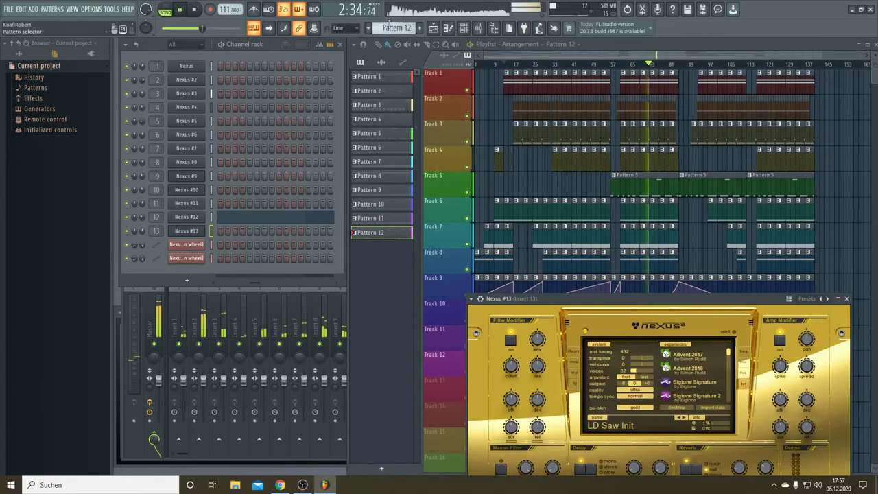
click(419, 28)
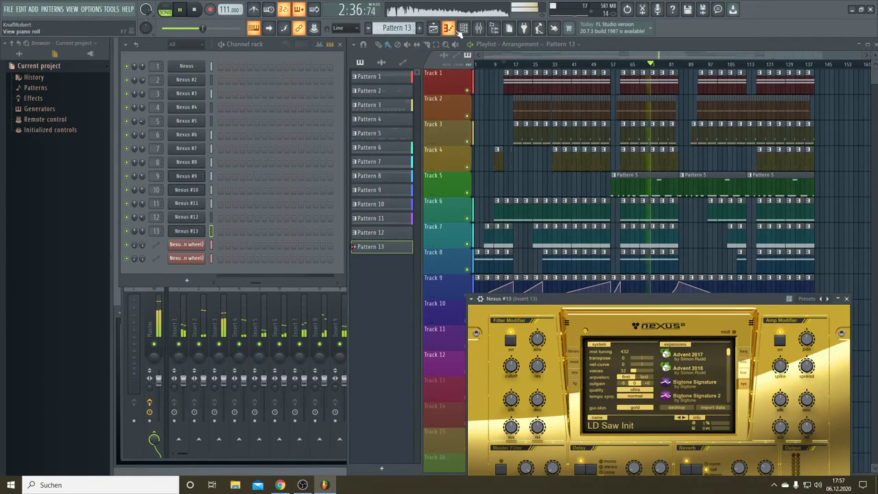
Load the LD Accelerator preset from the Factory Presets category into Nexus #13.
click(190, 234)
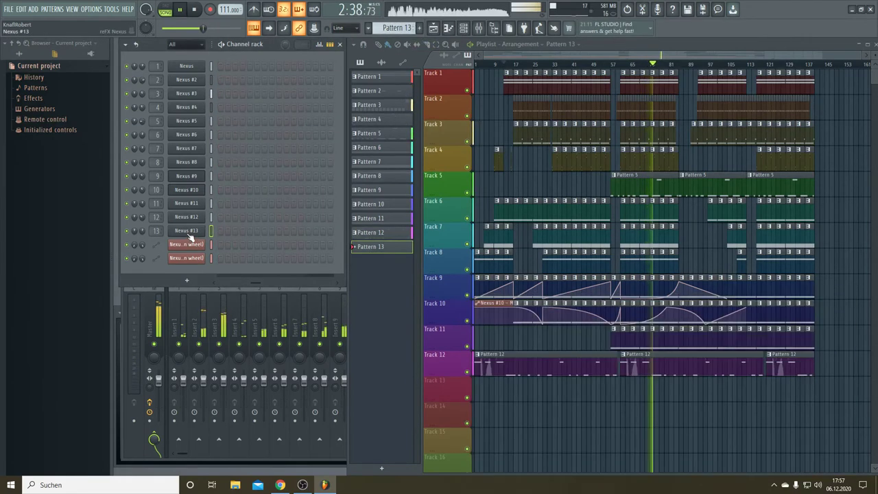
click(191, 235)
click(574, 350)
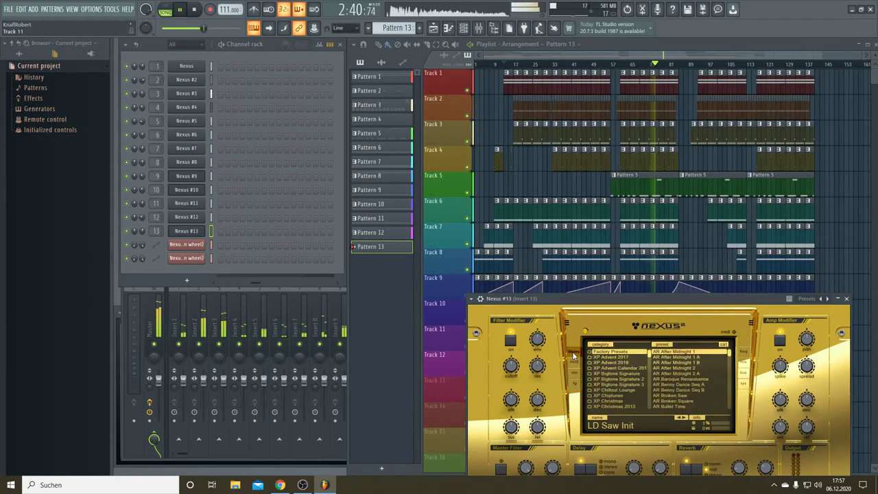
scroll(714, 363, down, 10)
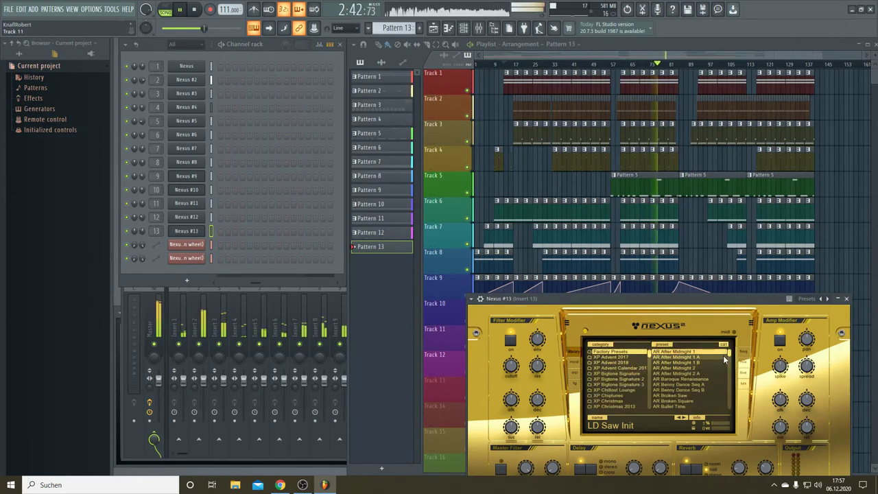
scroll(710, 370, down, 15)
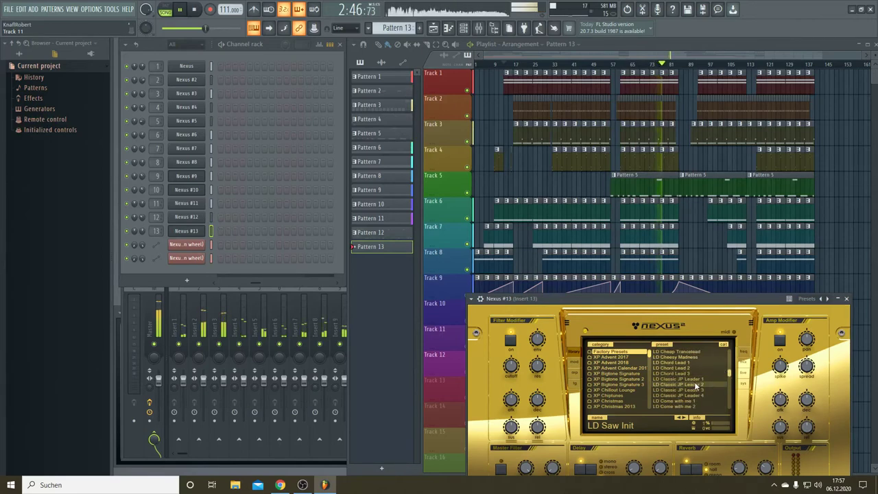
scroll(695, 386, up, 3)
scroll(695, 386, up, 3)
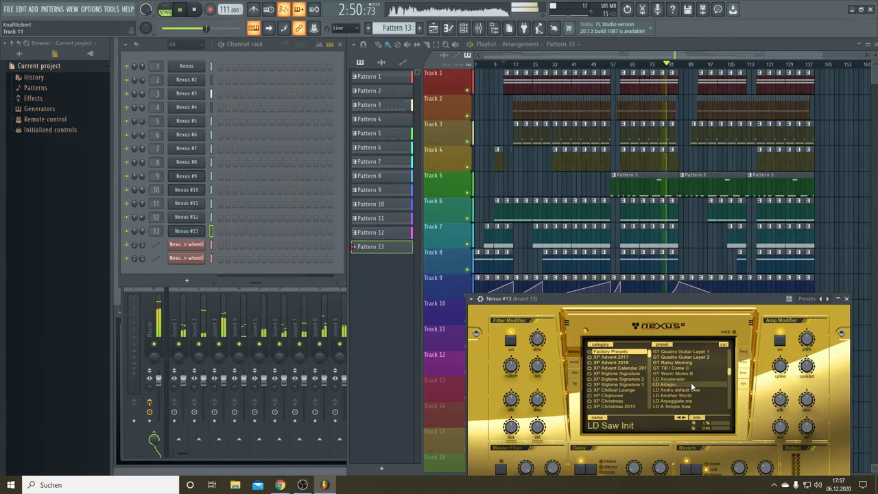
click(683, 378)
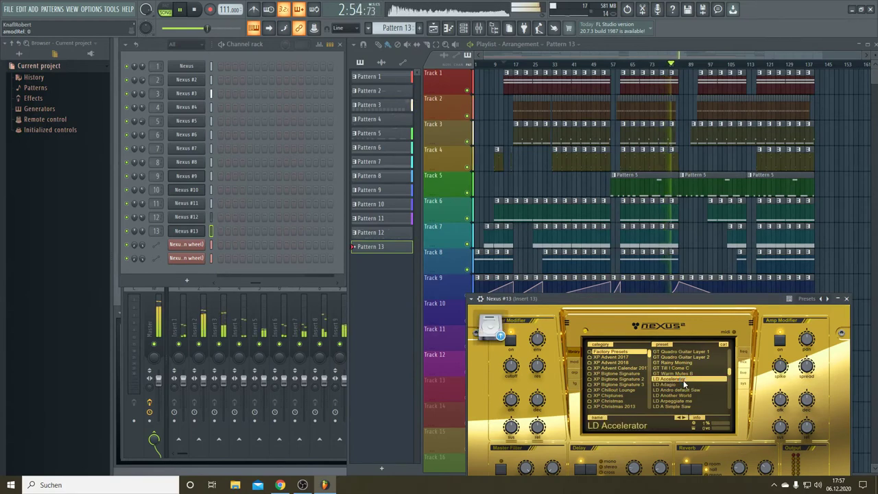
mouse_move(739, 469)
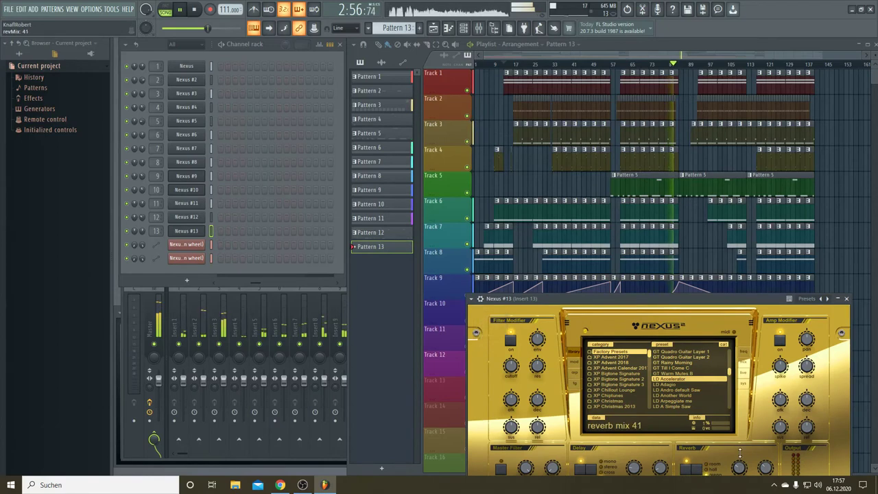
Add TAL-Chorus-LX to the first effect slot of mixer insert 13 and set it to Chorus II.
drag(688, 296, 697, 207)
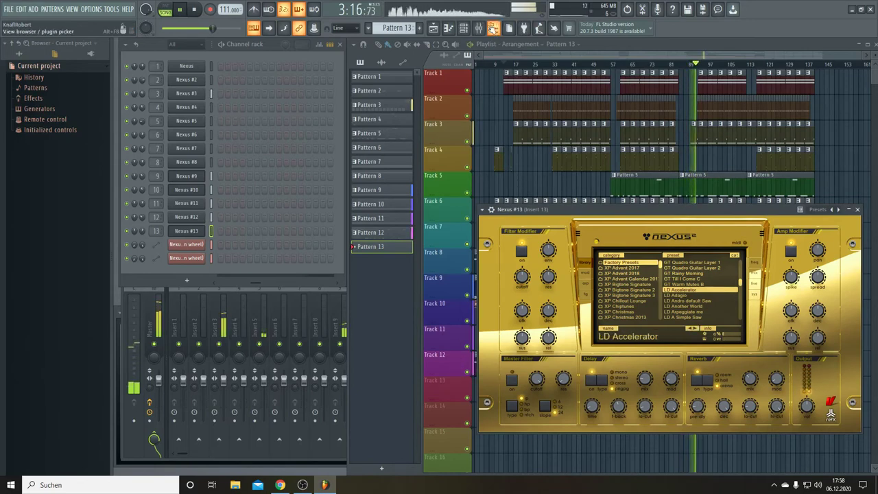
click(479, 28)
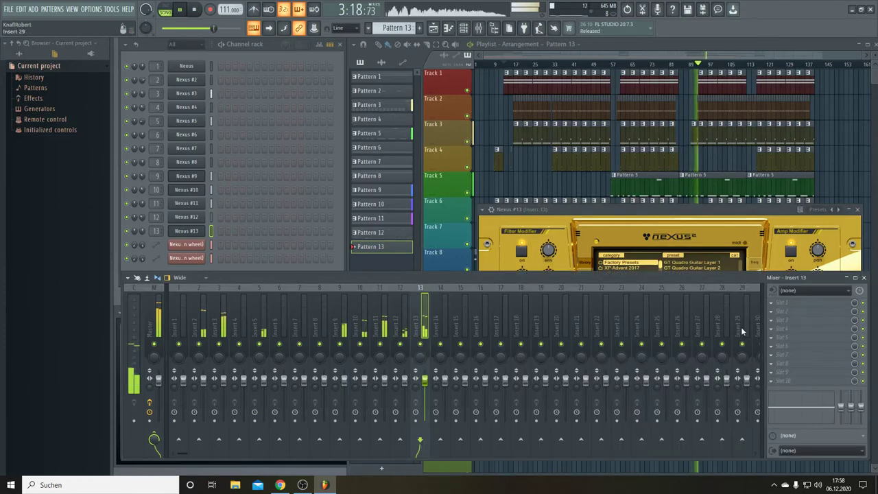
click(771, 302)
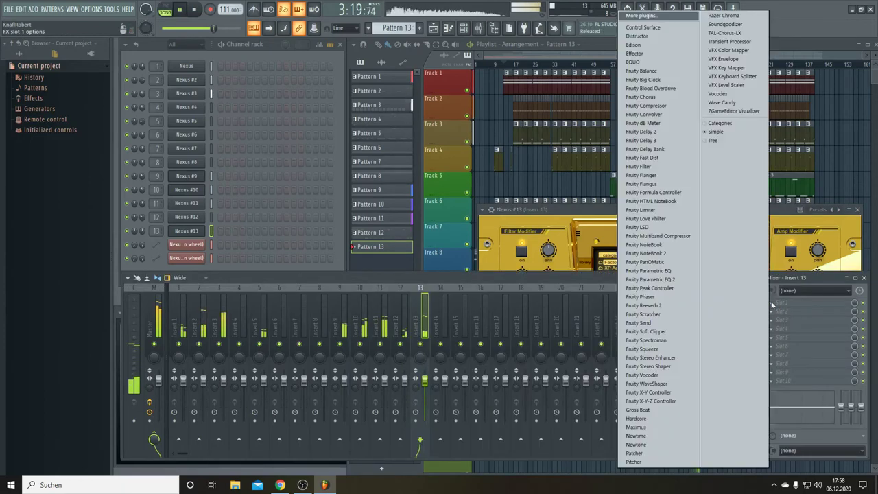
click(726, 33)
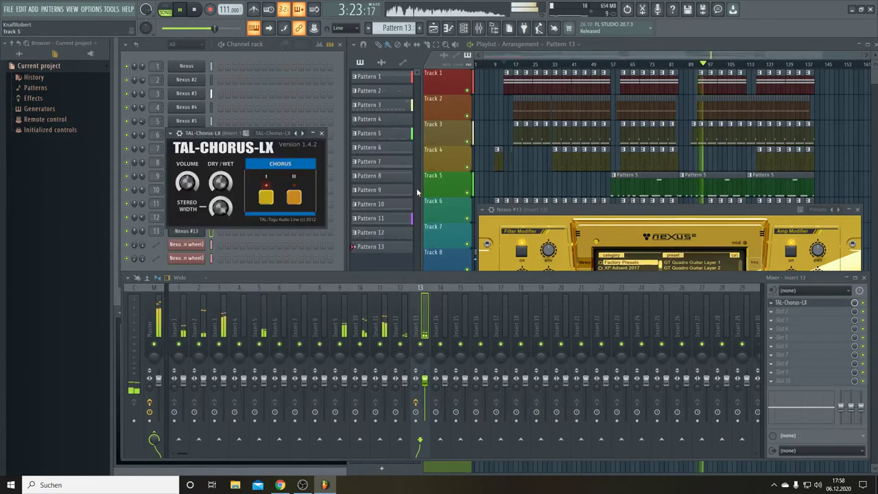
click(289, 197)
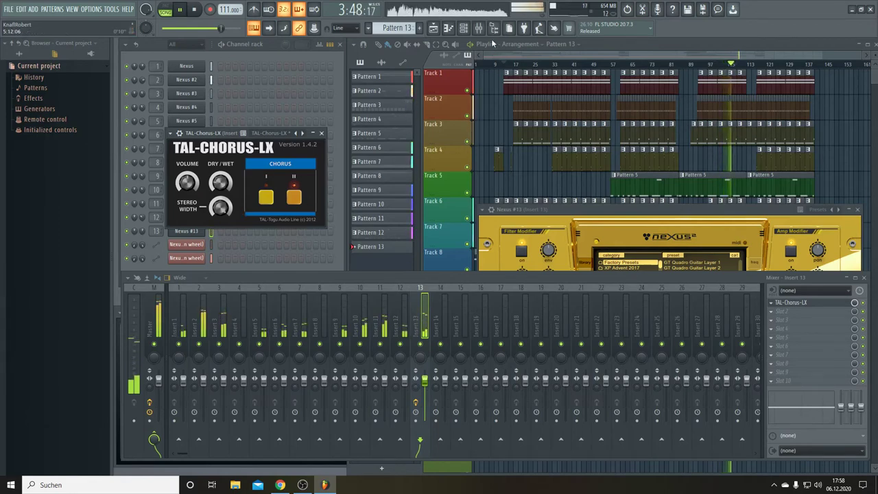
Extend the Nexus #9 modulation clip to the song's end, adding a peak near bar 112, a dip and jump at bar 117, and a final decline.
click(502, 59)
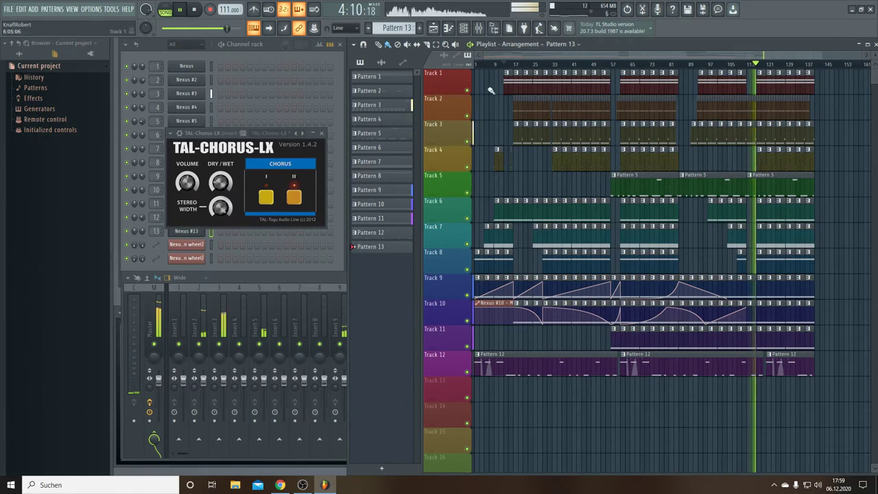
click(403, 61)
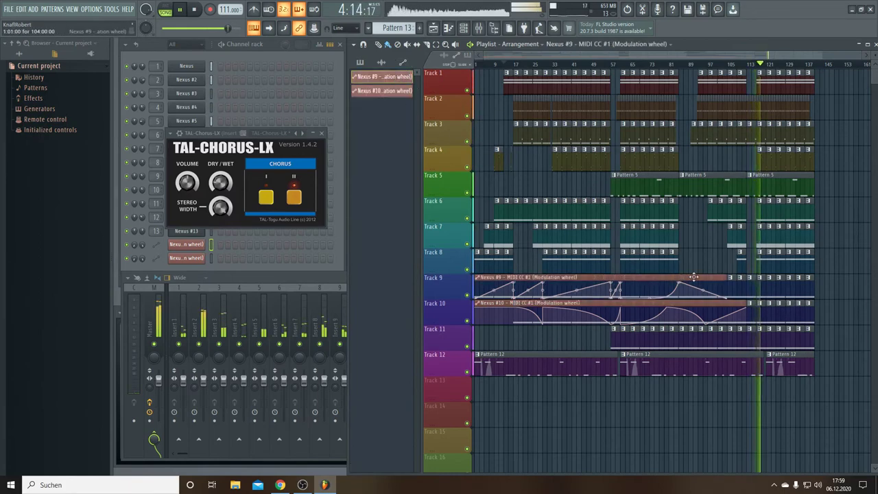
drag(726, 277, 815, 288)
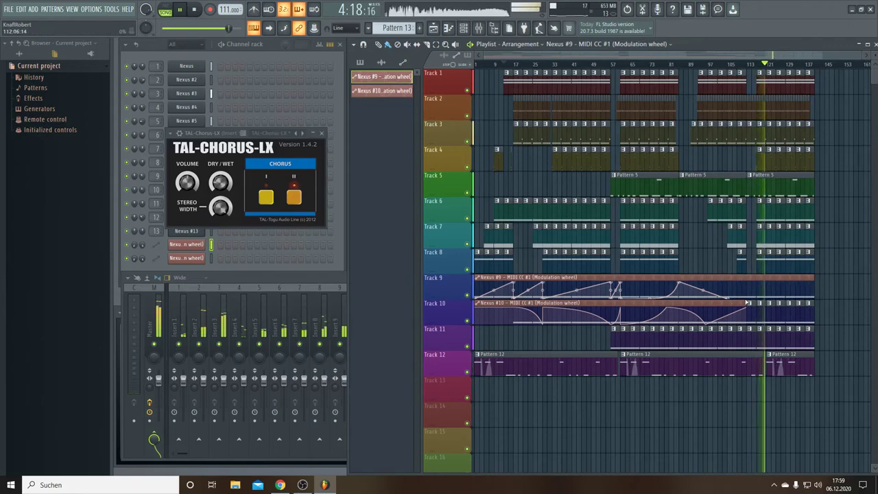
drag(747, 295, 745, 283)
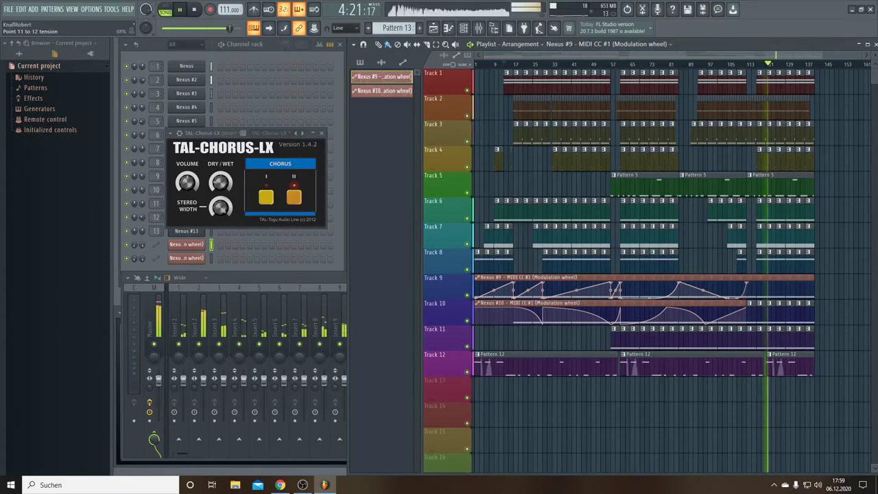
right_click(759, 304)
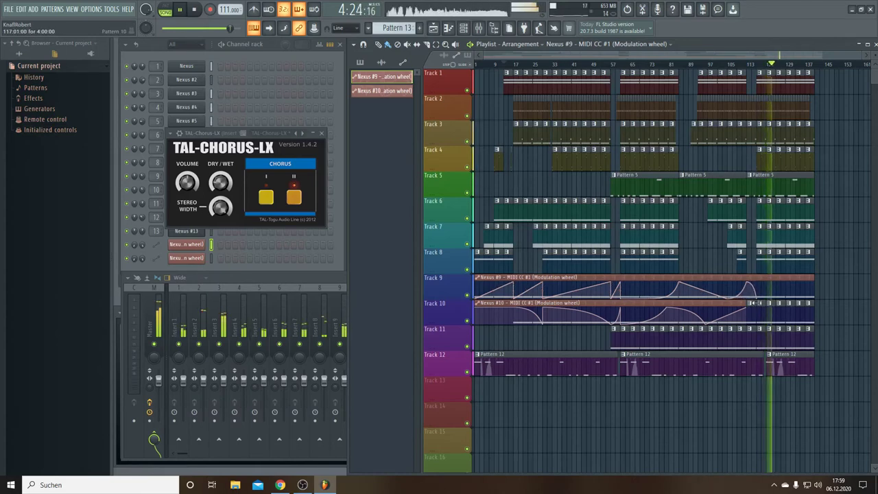
right_click(757, 282)
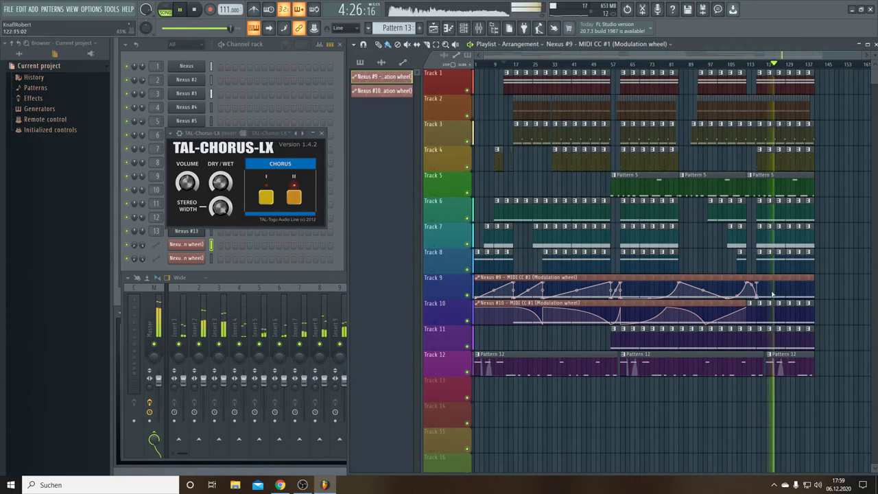
right_click(814, 296)
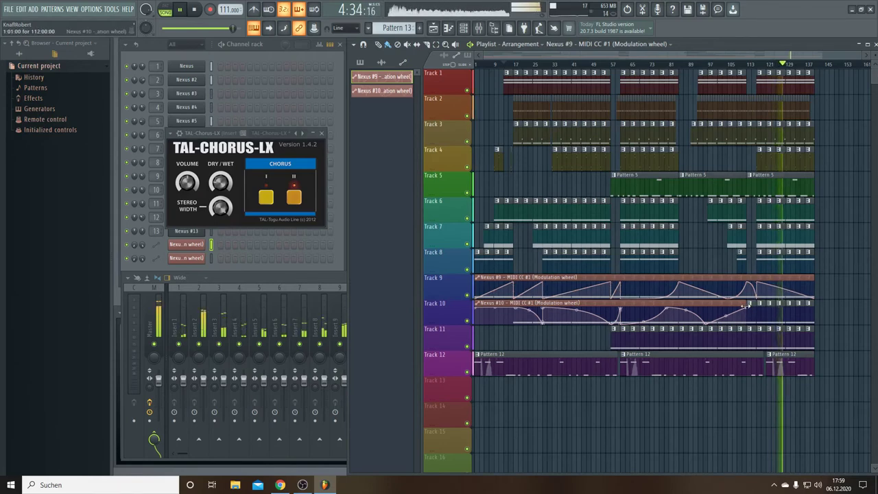
Extend the Nexus #10 modulation clip to the song's end, with the curve dropping around bar 117 and rising until the end.
drag(751, 313, 807, 313)
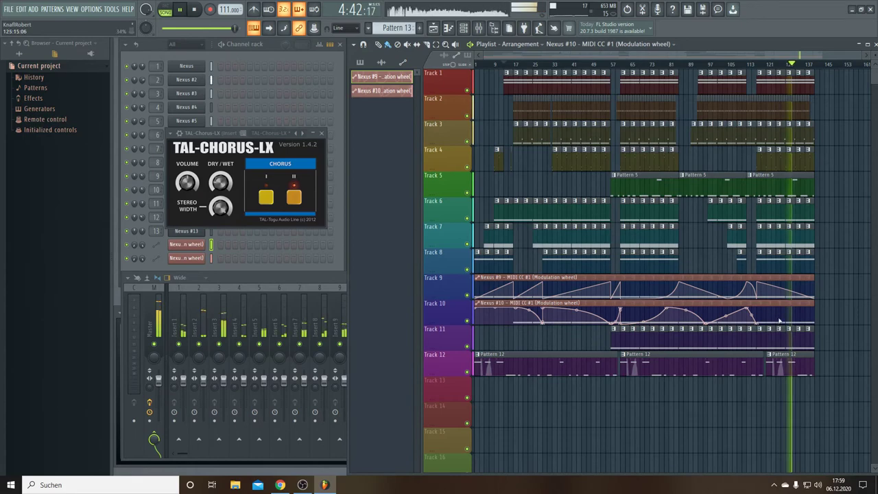
drag(811, 323, 809, 312)
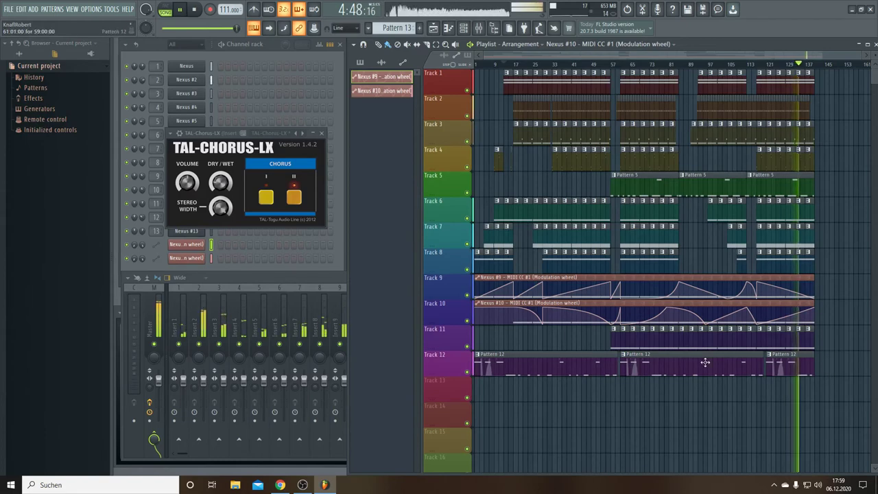
Audition the successive LD factory presets in Nexus #13 and settle on LD Buzz Me!
click(185, 233)
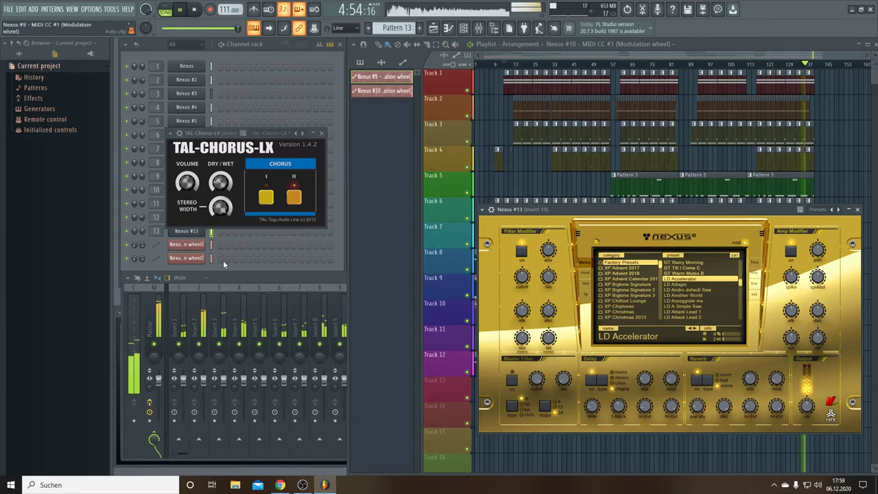
click(696, 328)
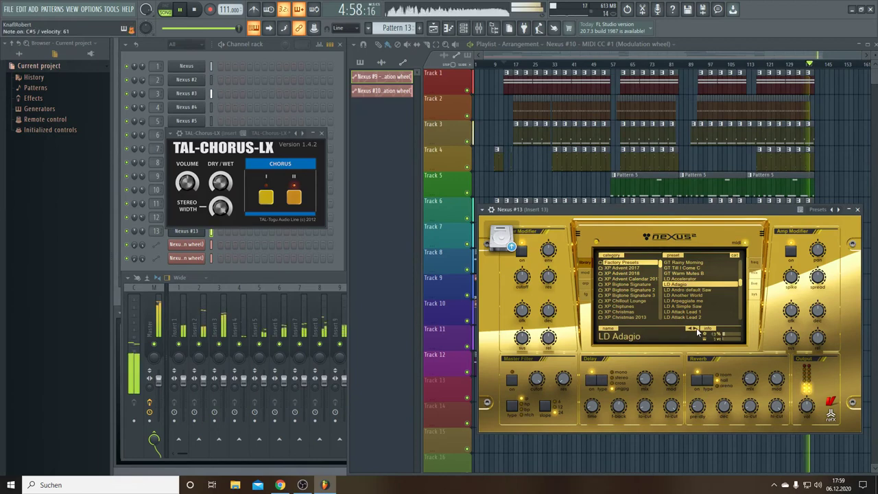
click(696, 328)
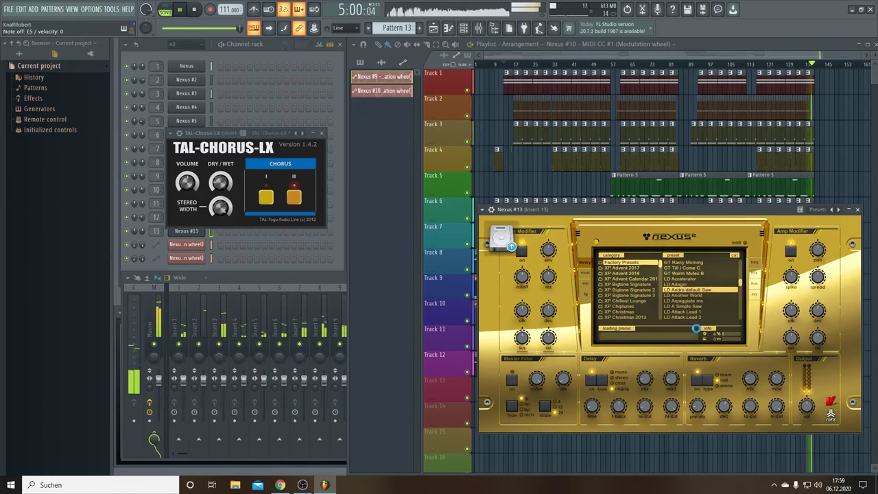
click(696, 328)
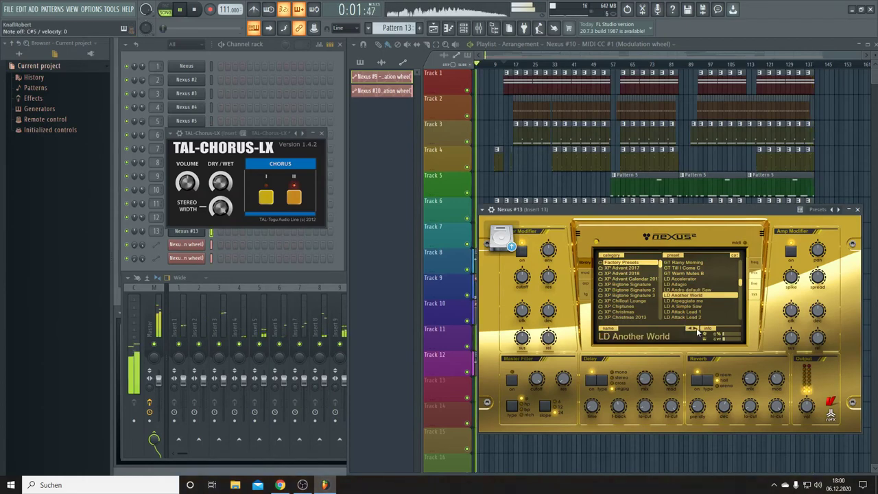
click(696, 328)
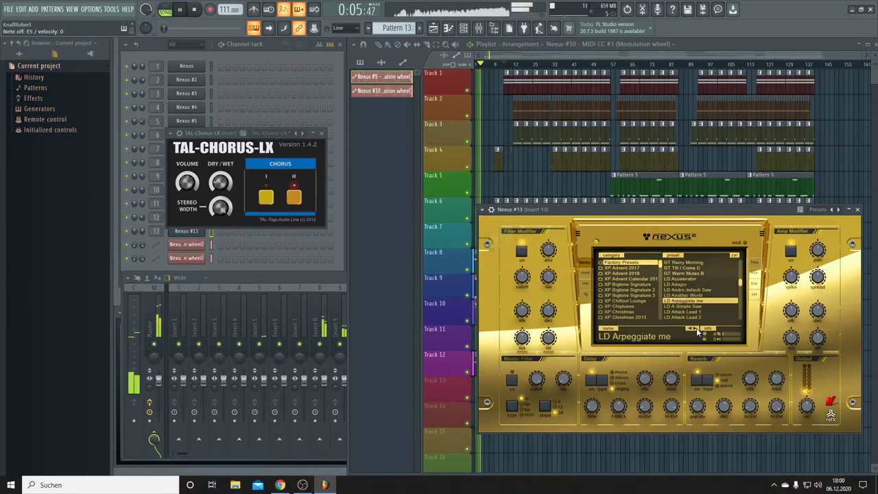
click(696, 328)
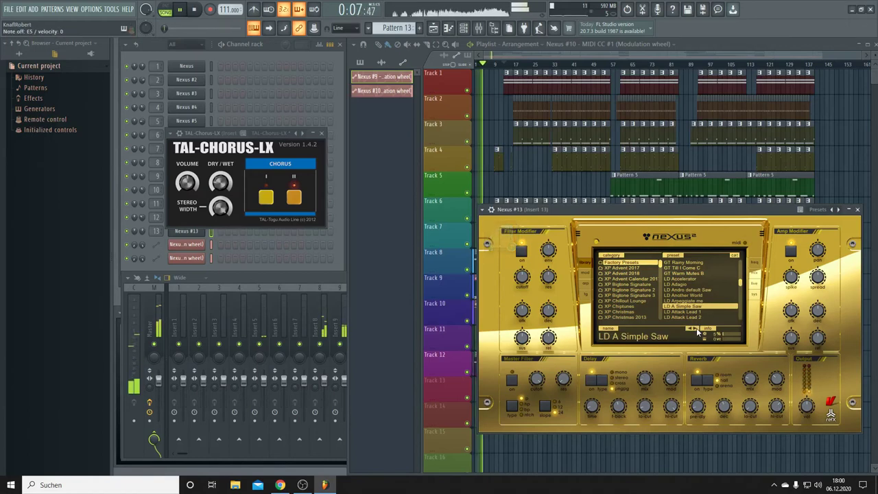
click(696, 328)
click(696, 328)
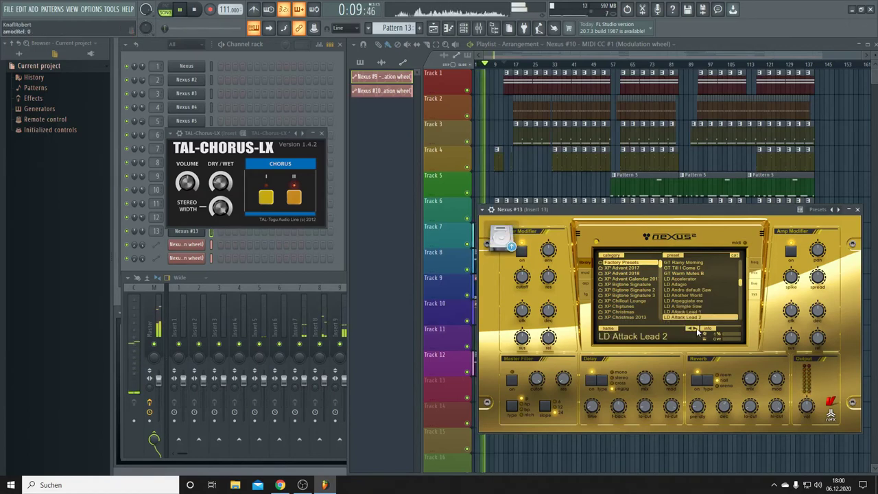
click(696, 328)
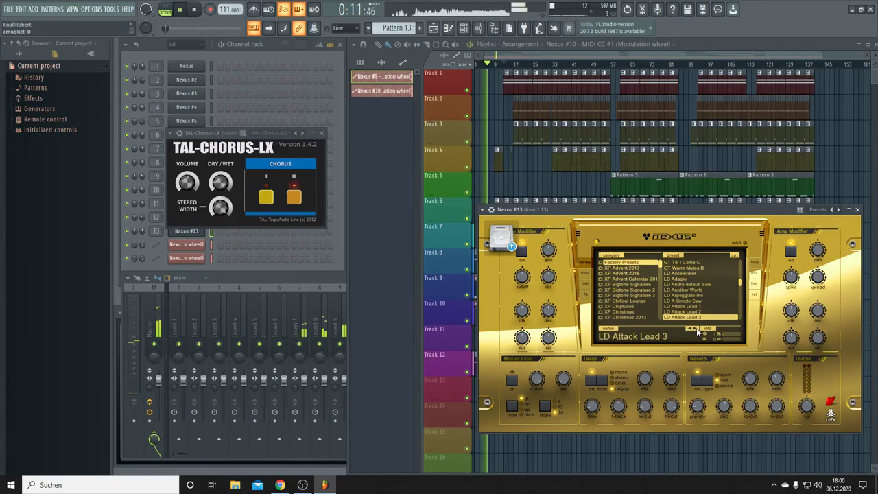
click(696, 328)
click(696, 328)
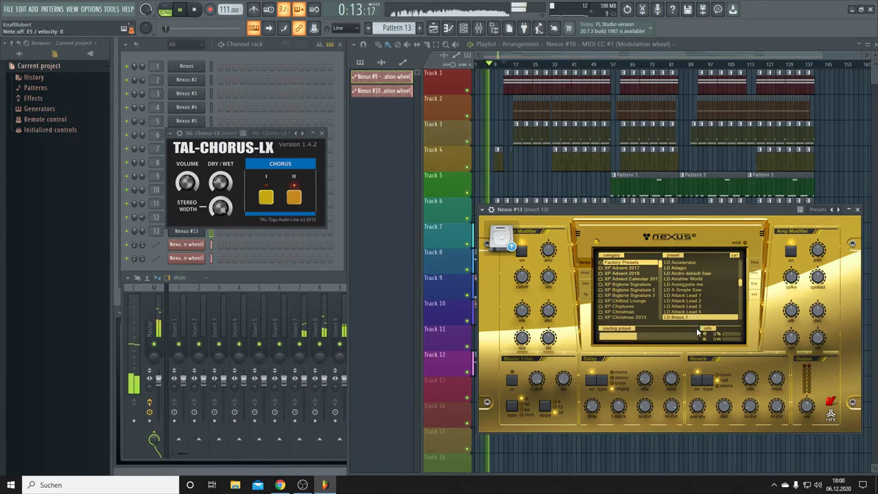
click(697, 328)
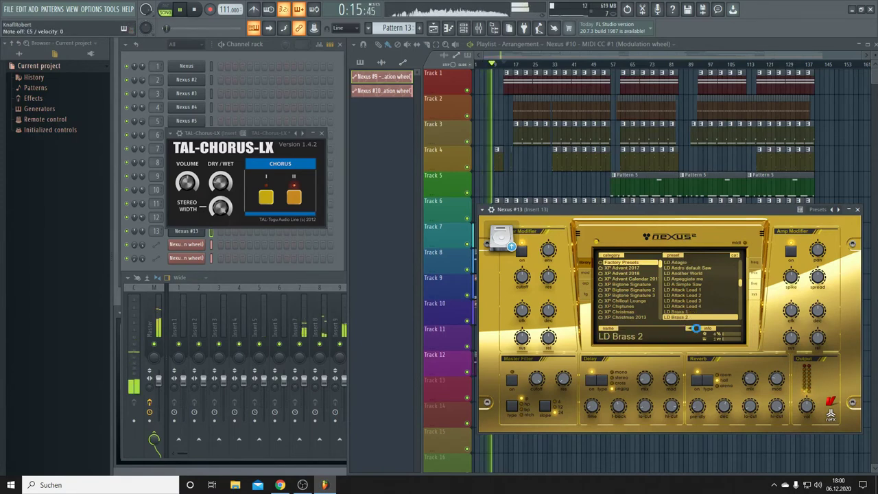
click(697, 328)
click(696, 328)
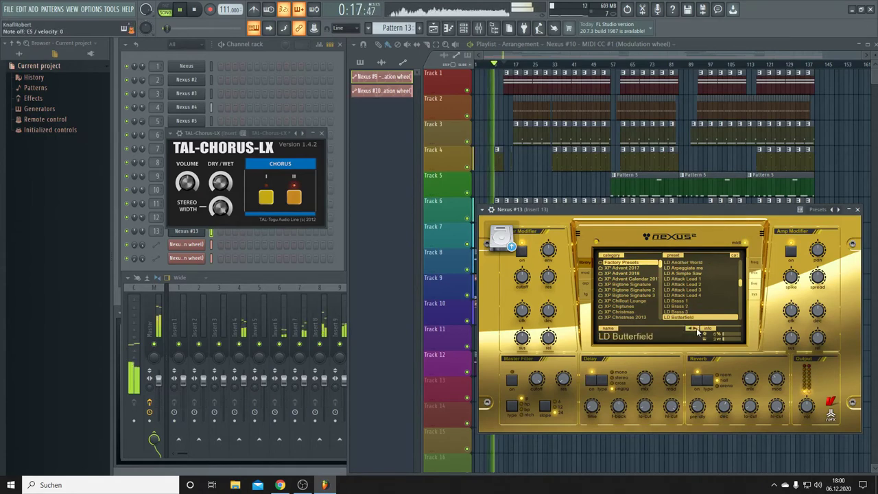
click(696, 328)
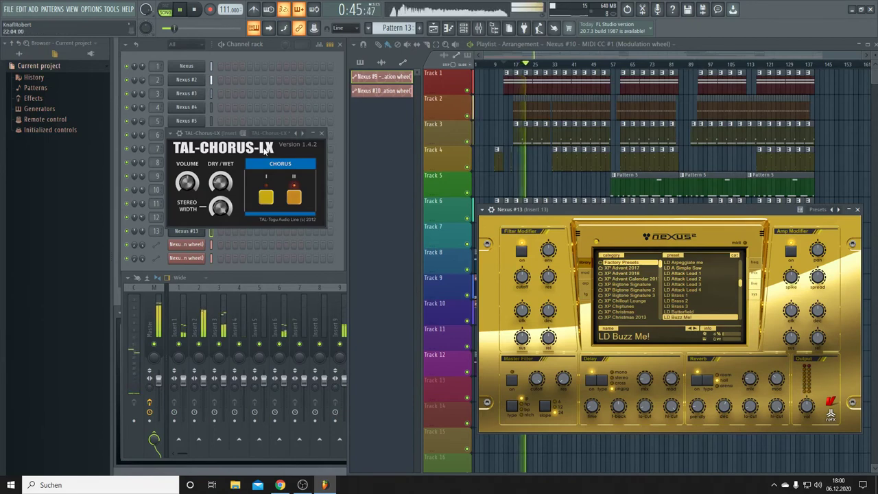
key(Escape)
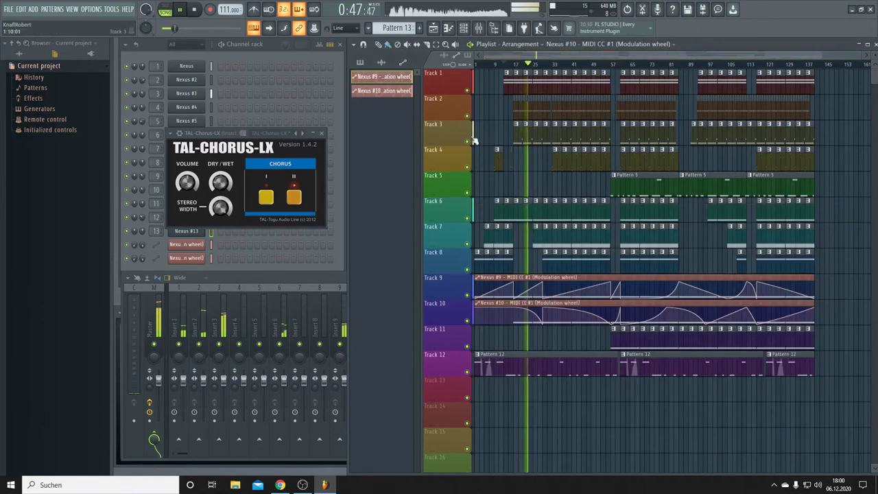
Try placing a clip near the start of Track 13, and remove it again.
click(485, 391)
right_click(492, 384)
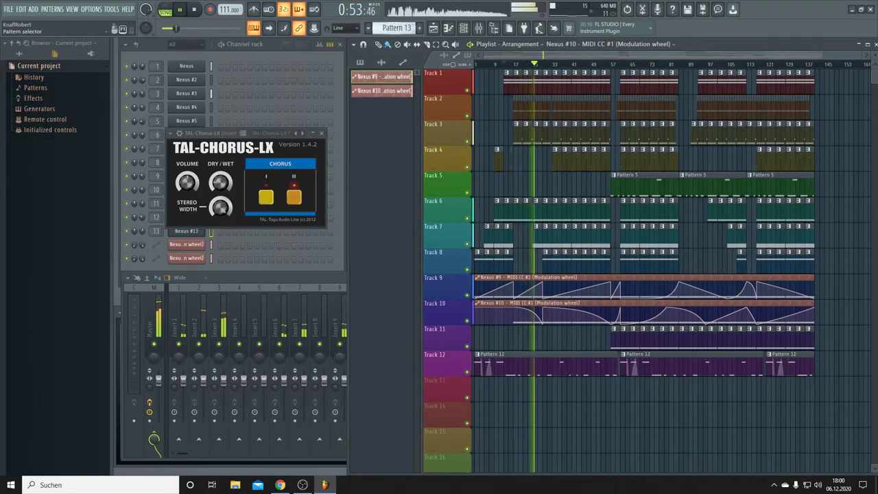
Fill Track 13 with consecutive Pattern 13 clips from bar 1 to the song's end at bar 141, removing the excess clips.
click(395, 28)
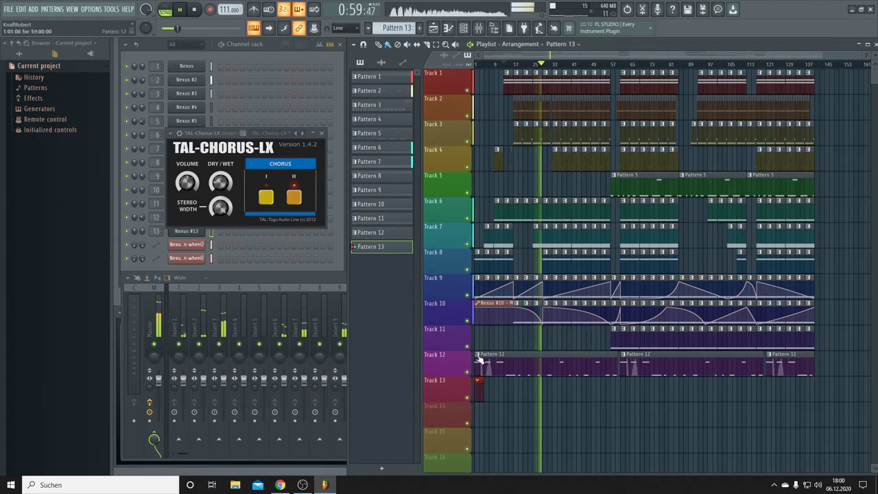
scroll(480, 73, up, 3)
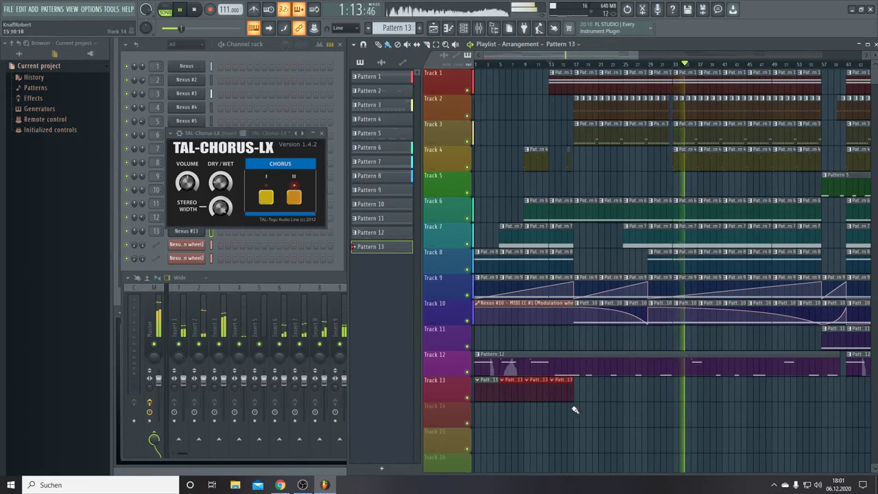
drag(574, 410, 871, 396)
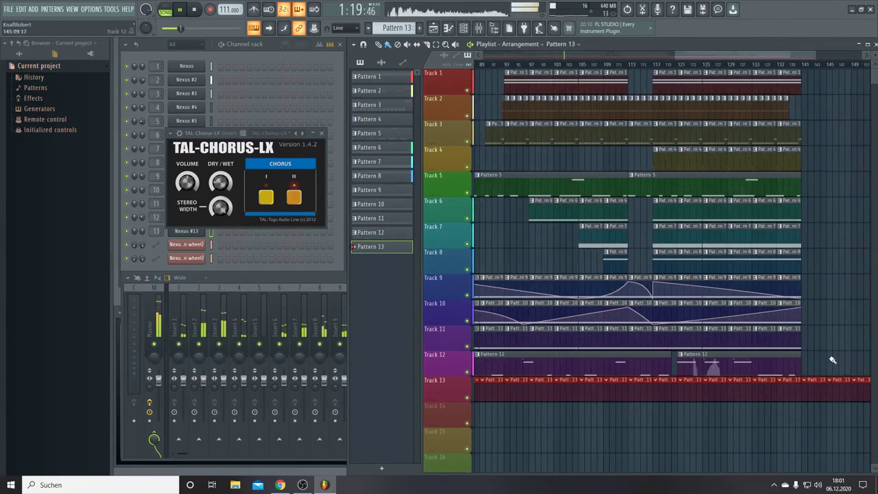
right_click(858, 391)
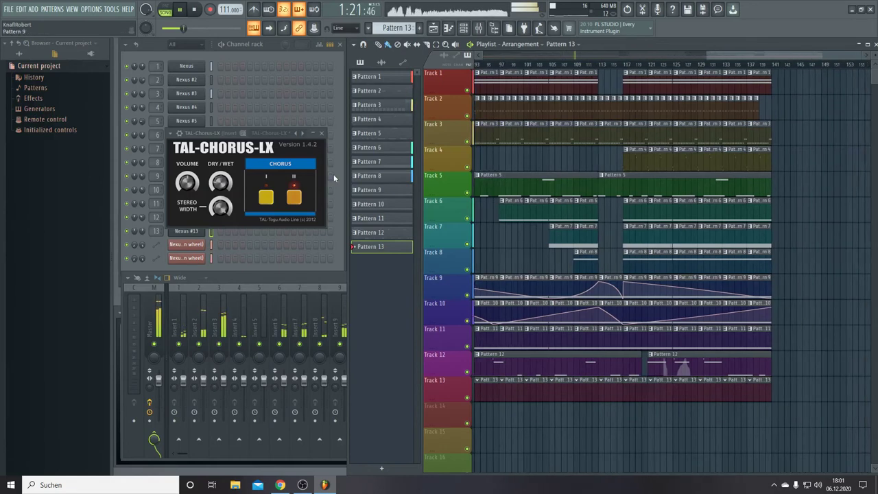
Open the Nexus #13 piano roll and place a one-step C#6 note at the start of bar 1, adjusting the grid snap.
click(463, 27)
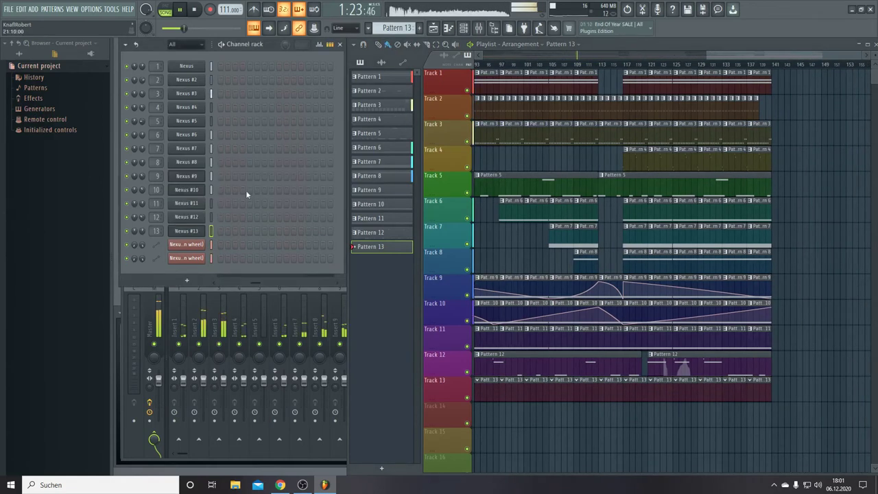
right_click(191, 233)
click(224, 232)
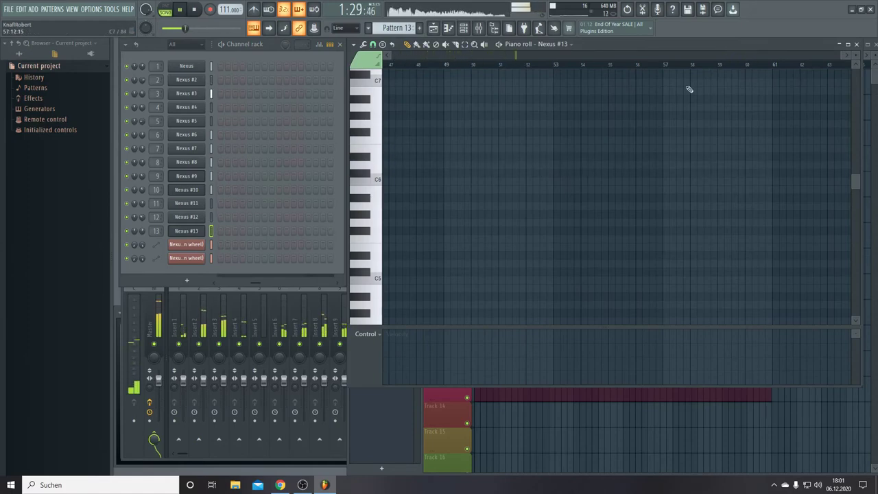
drag(836, 60, 365, 54)
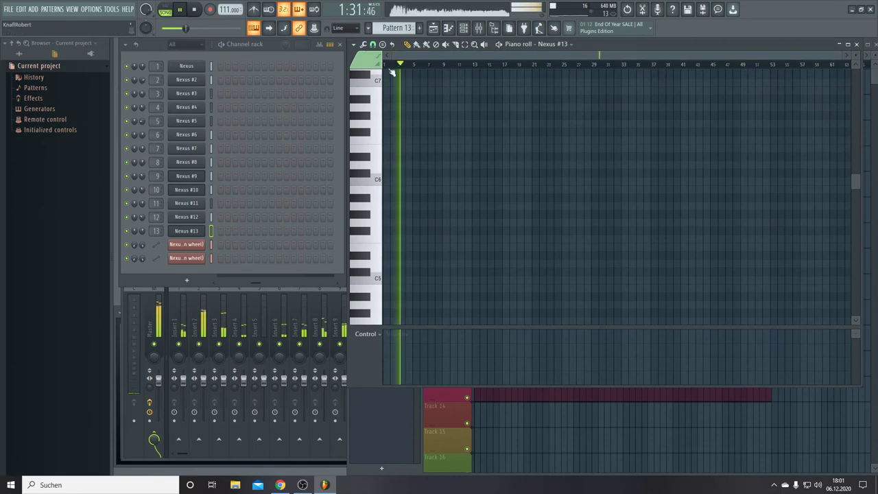
scroll(389, 74, up, 6)
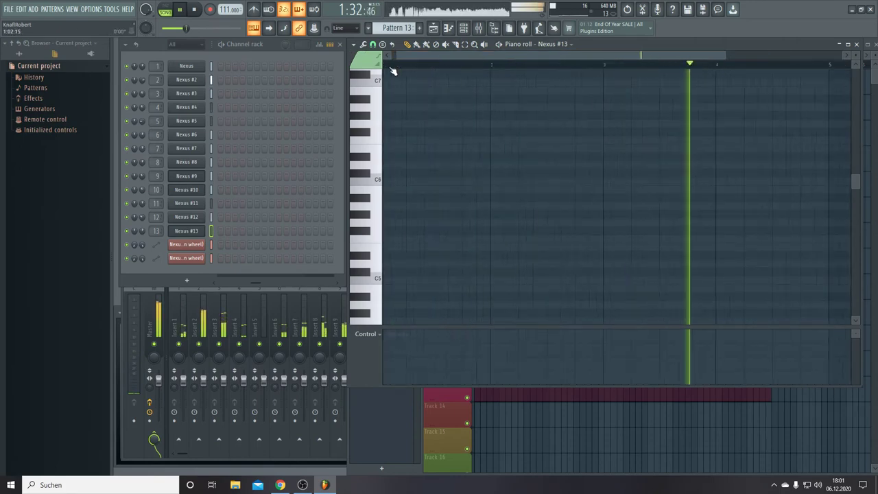
click(385, 173)
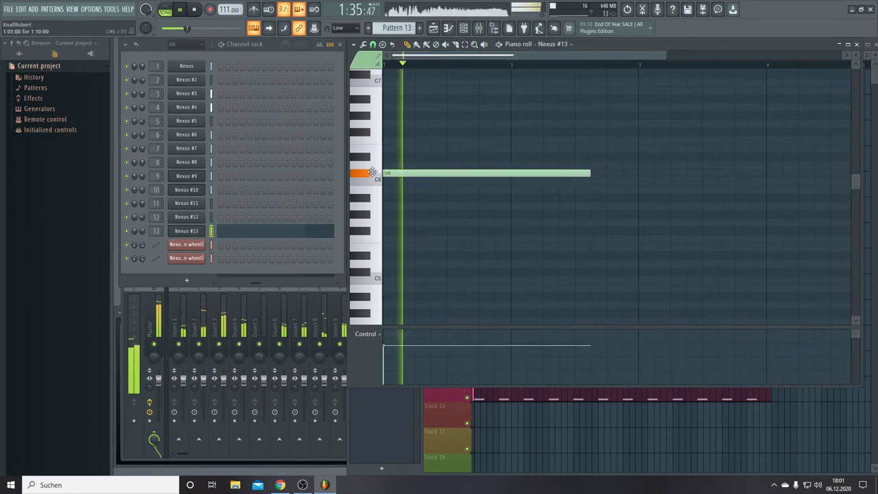
drag(589, 174, 396, 173)
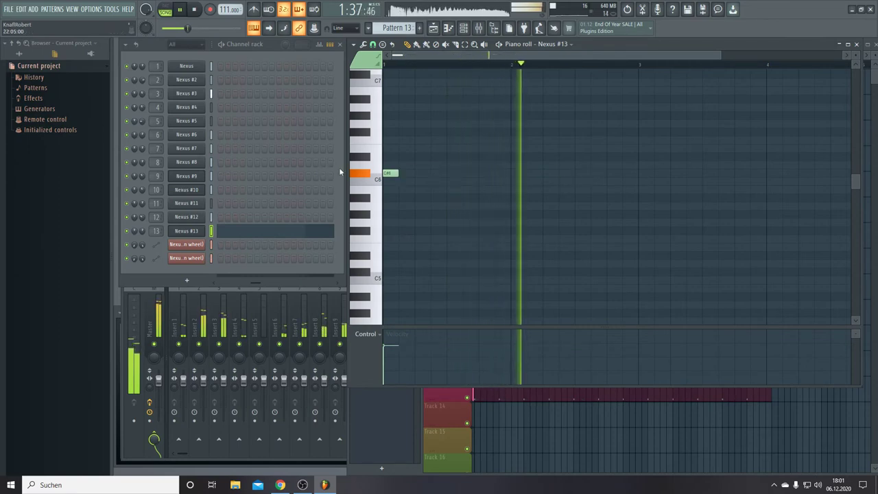
click(373, 45)
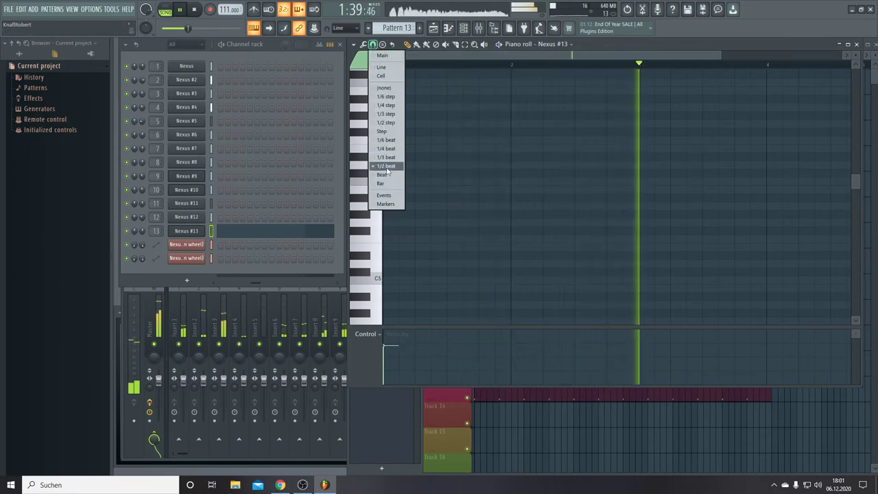
click(384, 174)
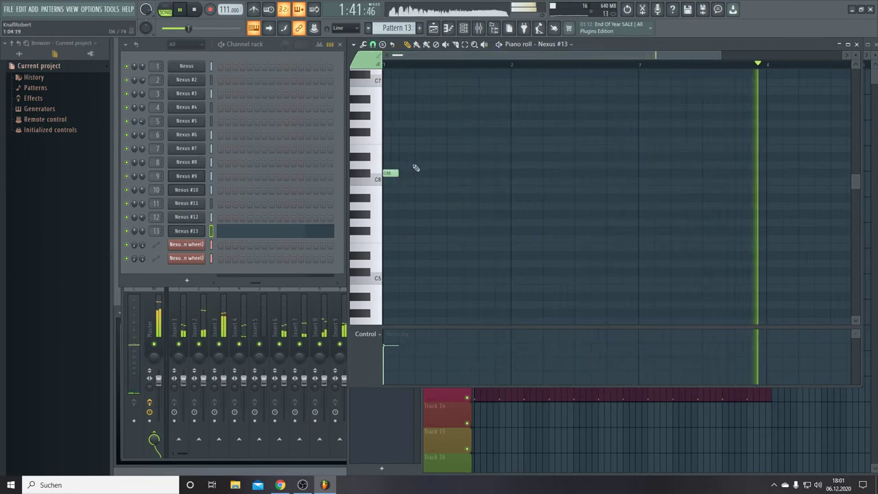
scroll(402, 173, up, 2)
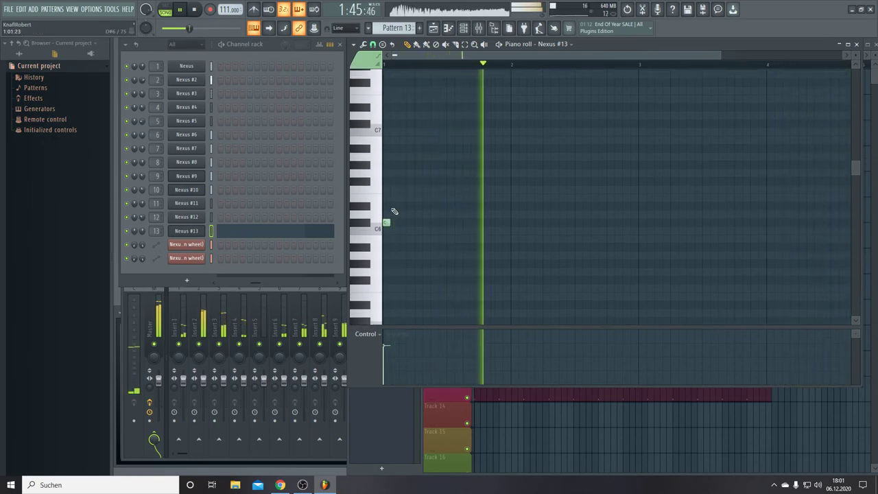
Add one-step D#6 and E6 notes right after the C#6 note and a G#6 note at step 7 of bar 1.
click(395, 205)
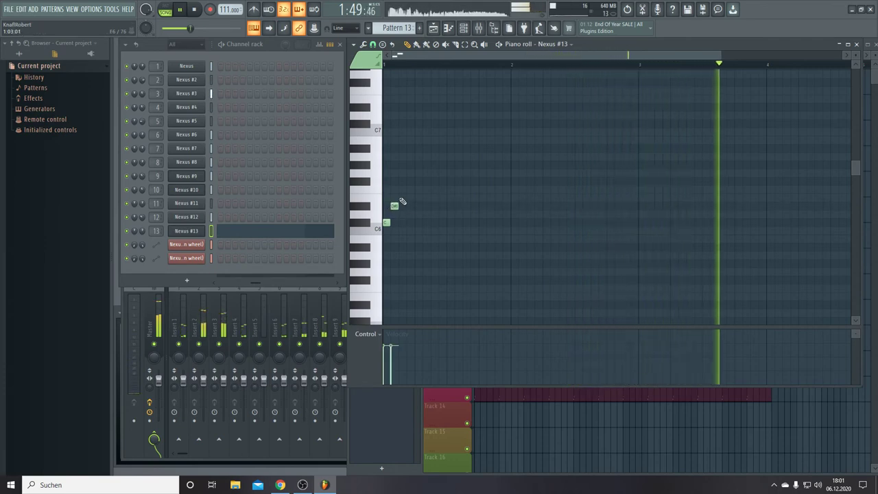
click(402, 198)
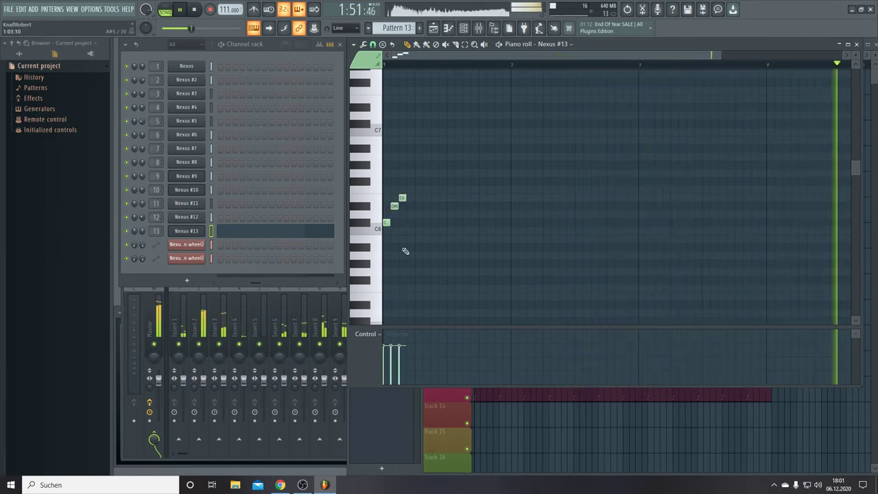
click(418, 165)
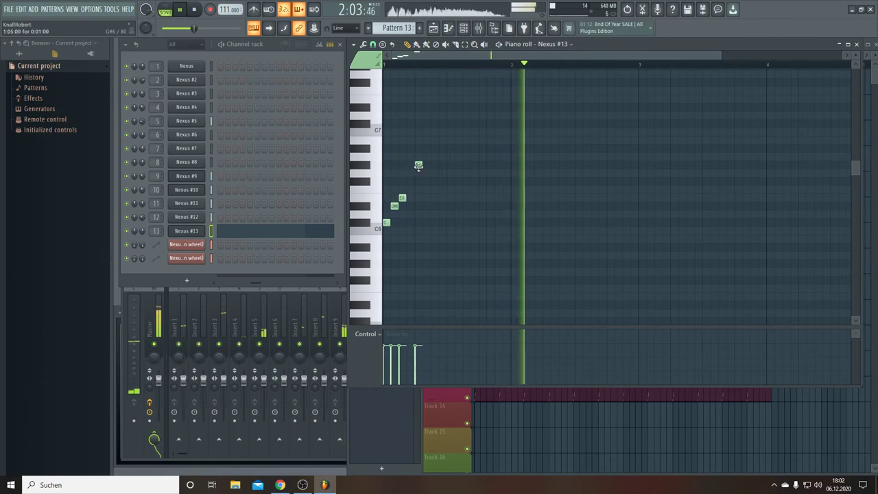
drag(415, 169, 434, 172)
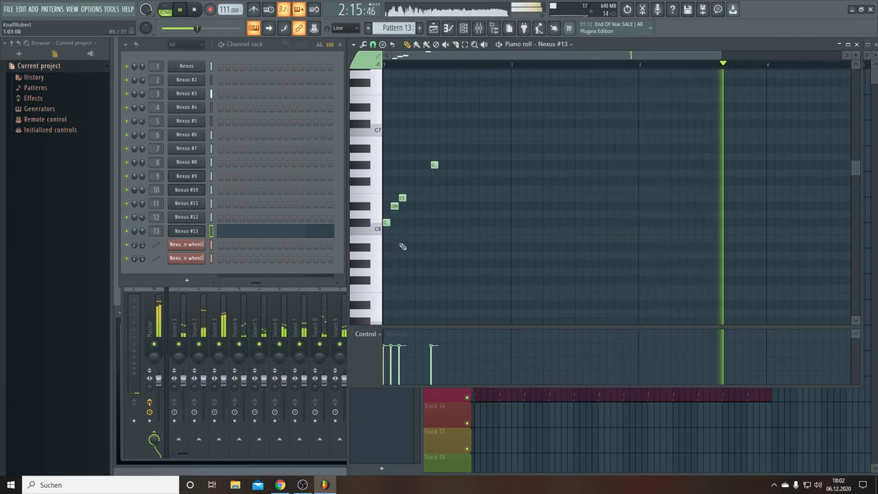
Copy the four-note figure to bar 3 with velocities near zero, and raise its last note to C#7.
drag(478, 275, 381, 94)
mouse_move(386, 223)
mouse_down()
mouse_move(672, 227)
mouse_move(641, 224)
mouse_up()
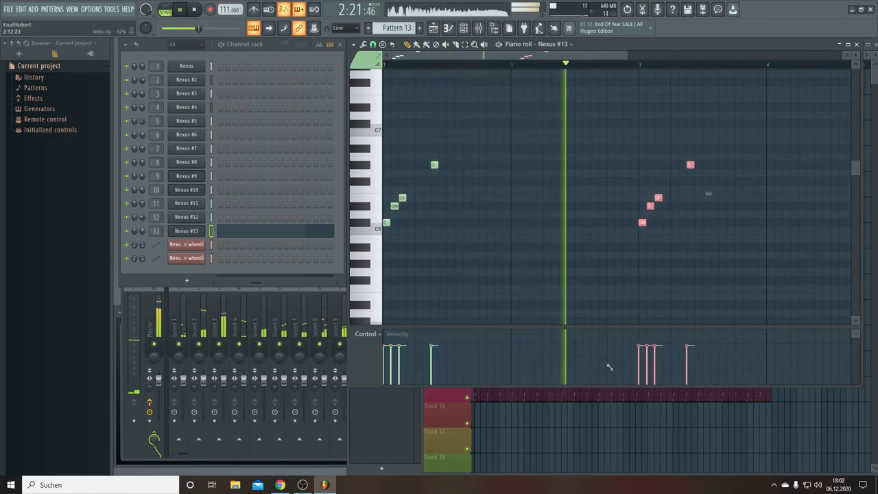
mouse_move(608, 365)
mouse_down()
mouse_move(713, 409)
mouse_move(659, 388)
mouse_move(695, 390)
mouse_up()
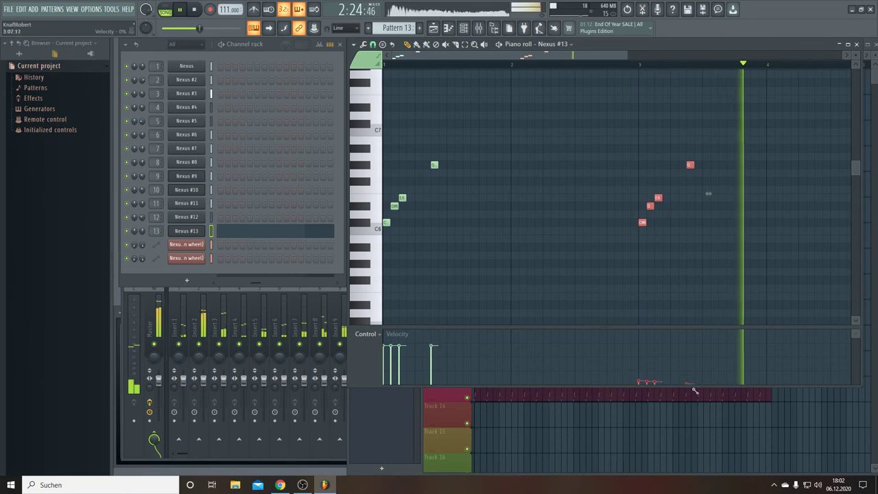
click(457, 194)
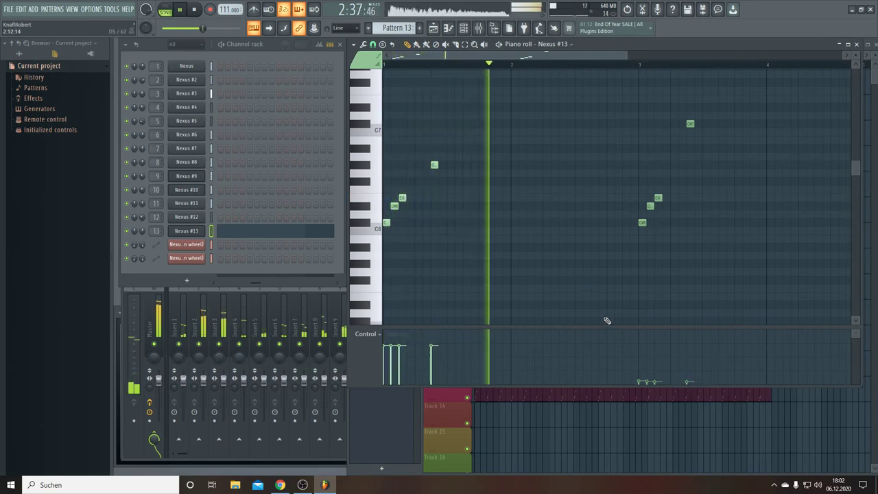
Slightly lower the velocities of the four notes in bar 1, tapering down toward the last one.
drag(597, 329, 591, 265)
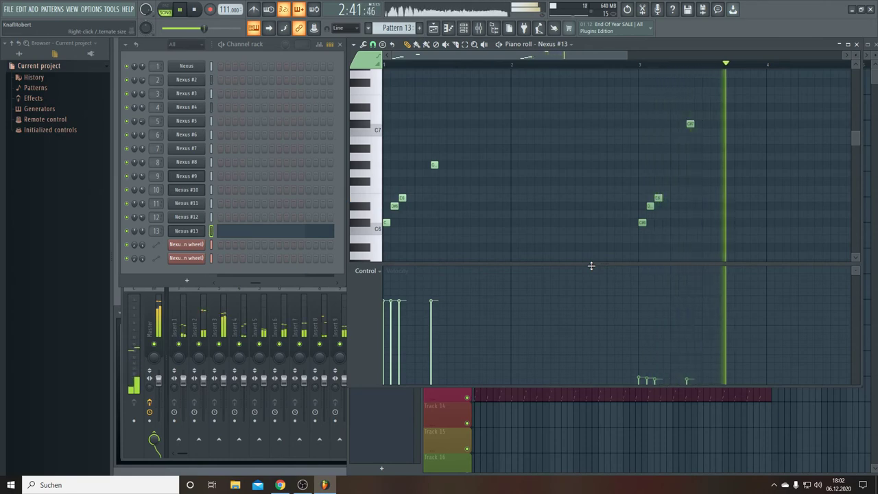
drag(605, 265, 594, 329)
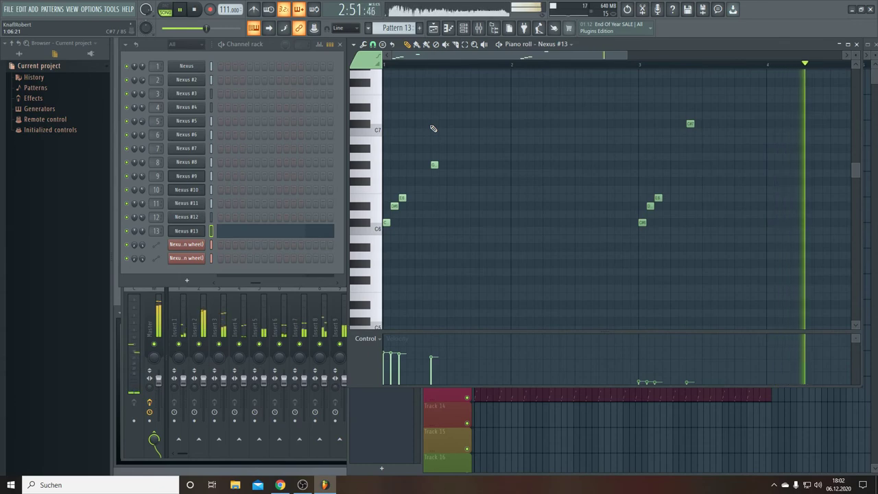
Add one-step G#7, E7 and C#7 notes at steps 1, 7 and 13 of bar 2, and C#7, E7 and G#7 likewise in bar 4.
scroll(446, 135, up, 3)
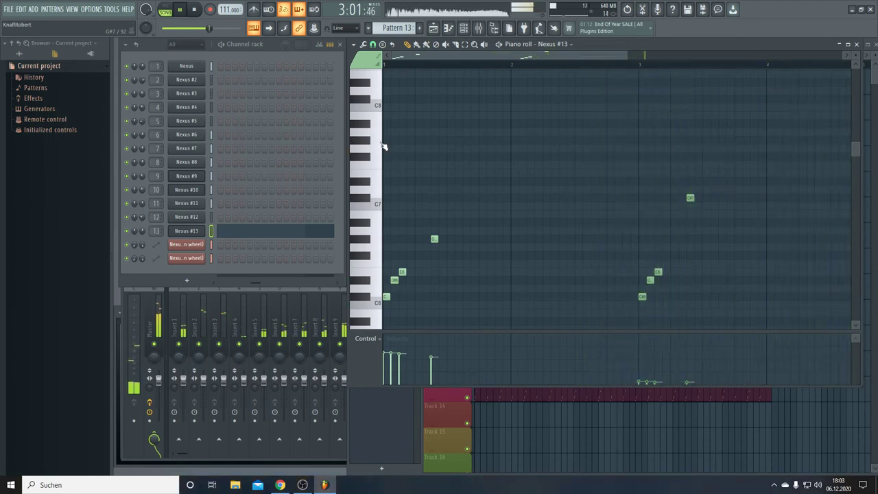
click(514, 140)
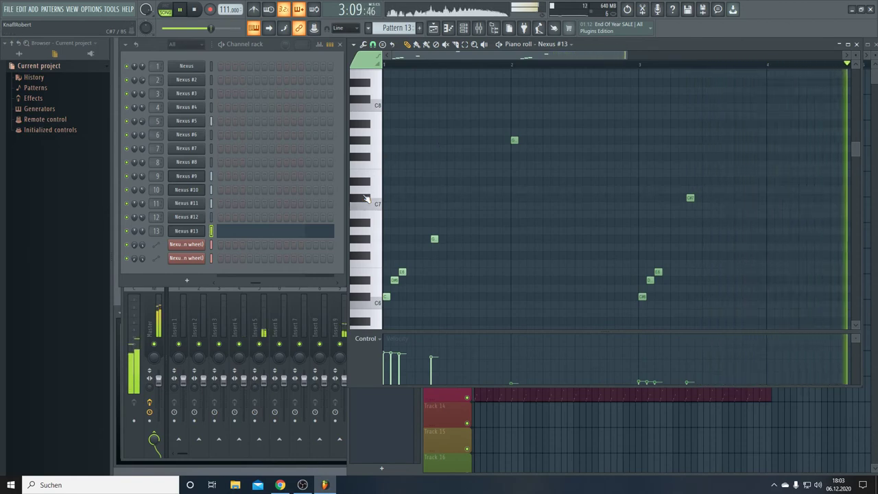
click(769, 198)
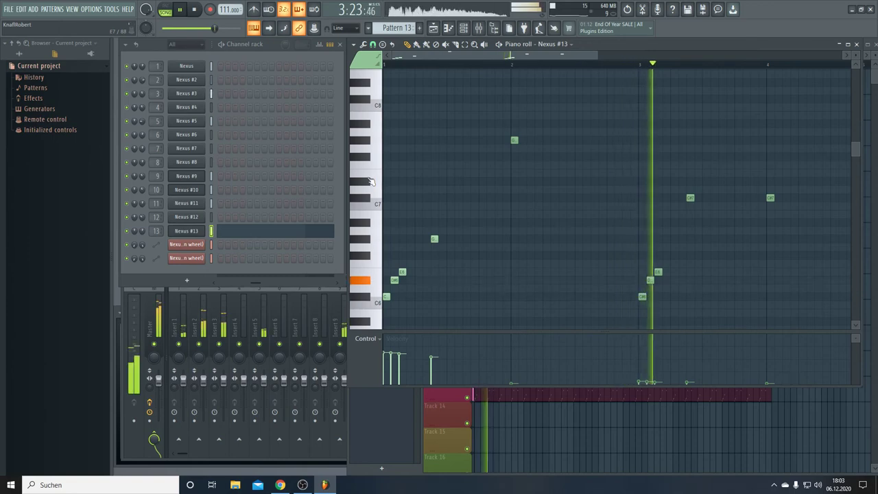
click(561, 173)
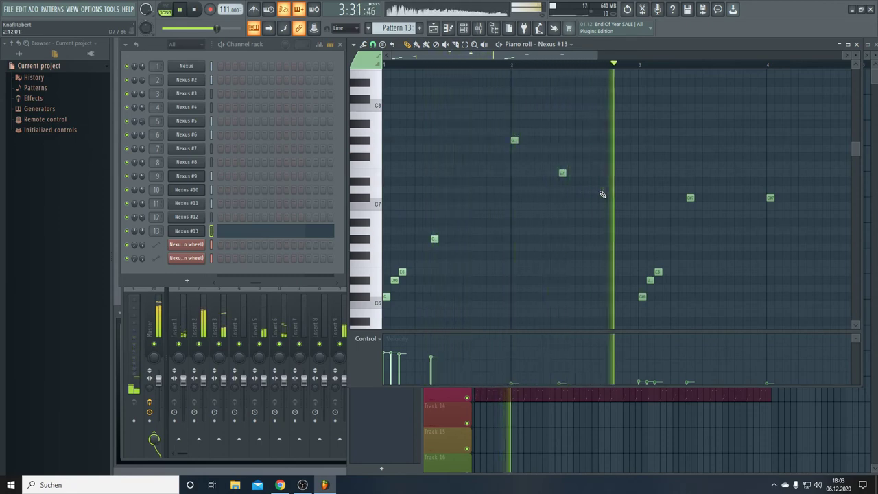
click(816, 174)
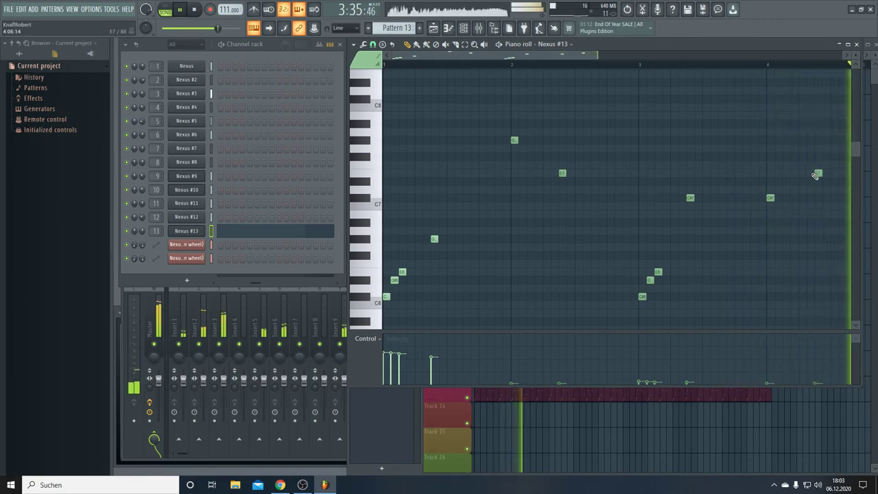
click(607, 199)
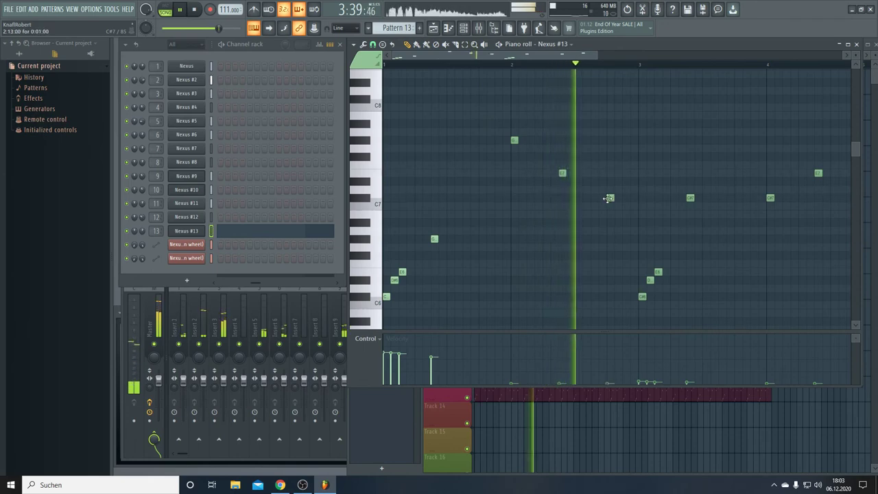
drag(558, 49, 627, 67)
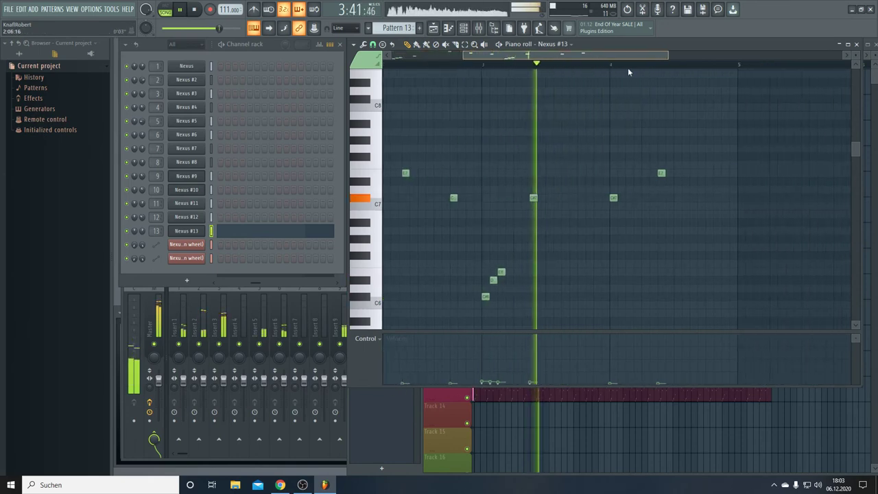
click(702, 141)
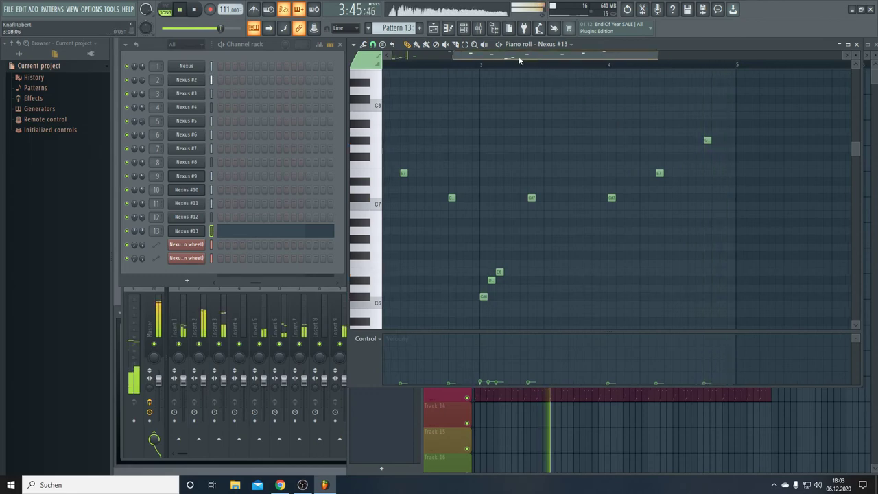
Raise the velocities of the three-note run at the start of bar 3, tapering slightly downward.
drag(589, 56, 671, 57)
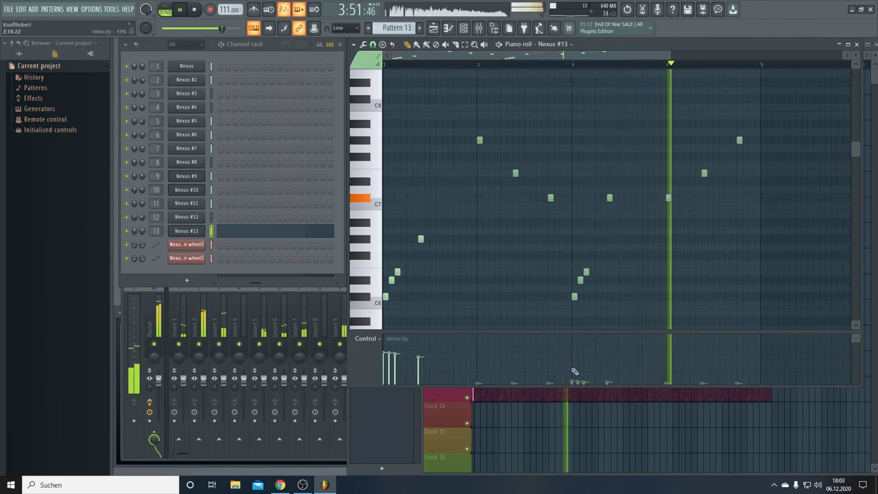
mouse_move(574, 373)
mouse_down()
mouse_move(572, 381)
mouse_move(588, 382)
mouse_move(592, 374)
mouse_up()
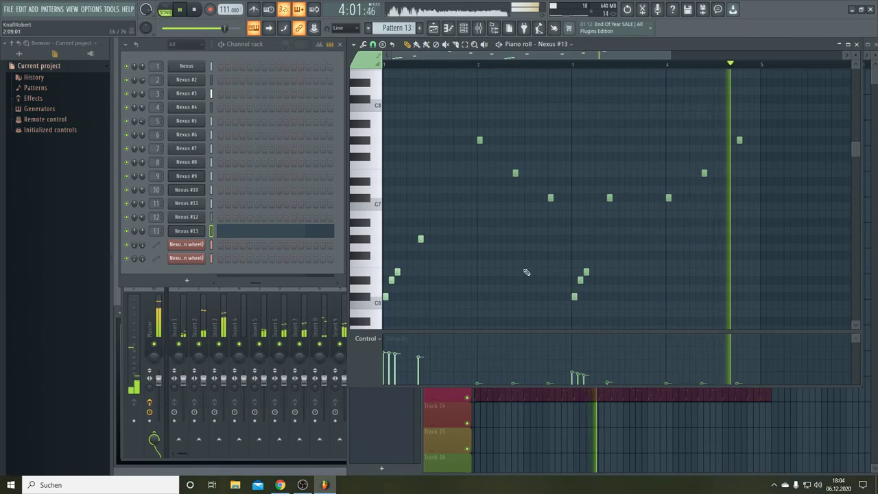
Audition the Nexus #13 lead presets after LD Buzz Me! one by one and settle on LD Classic JP Leader 1.
click(179, 231)
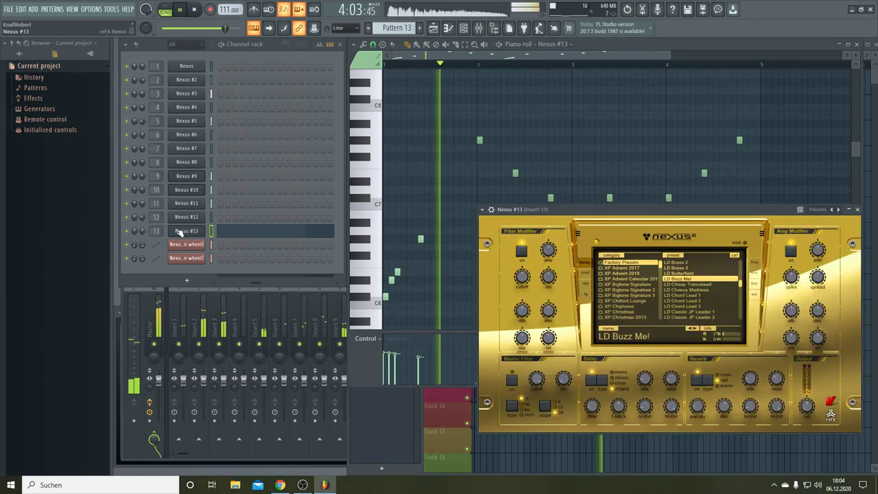
click(695, 328)
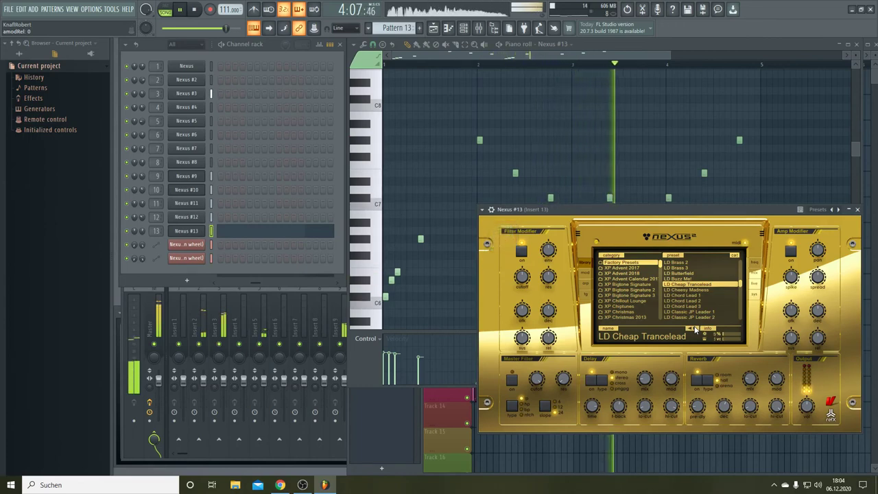
click(695, 328)
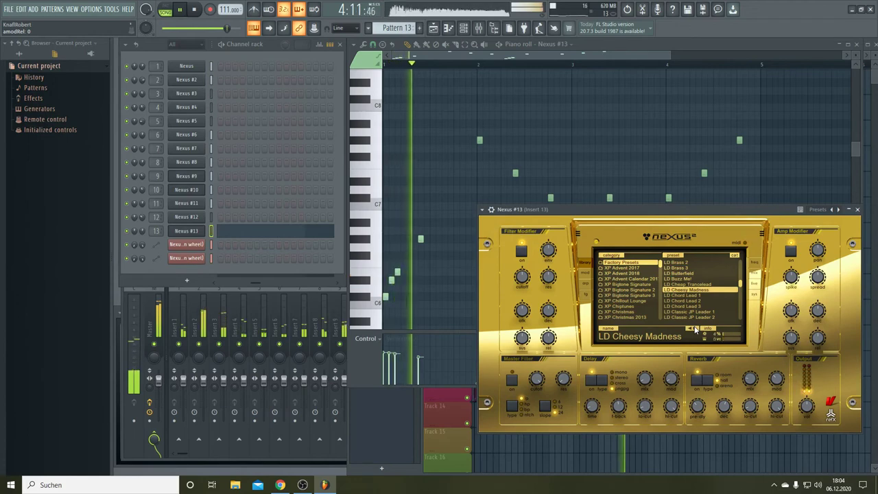
click(695, 328)
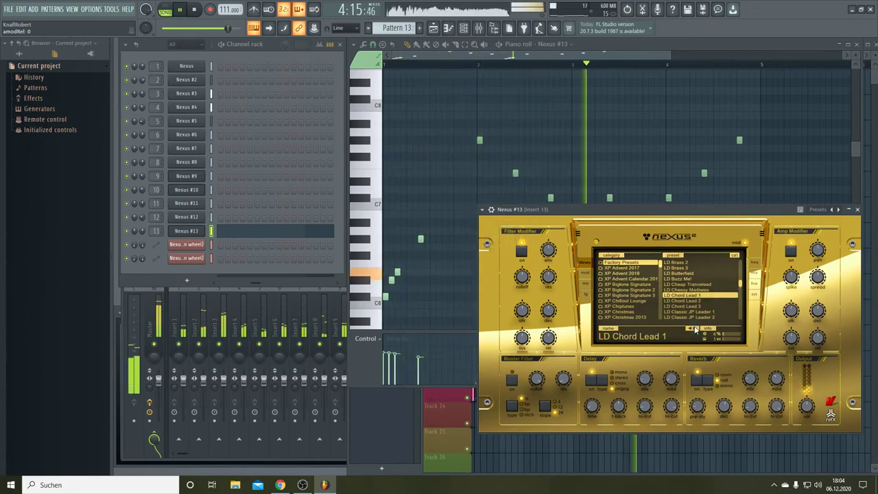
click(695, 327)
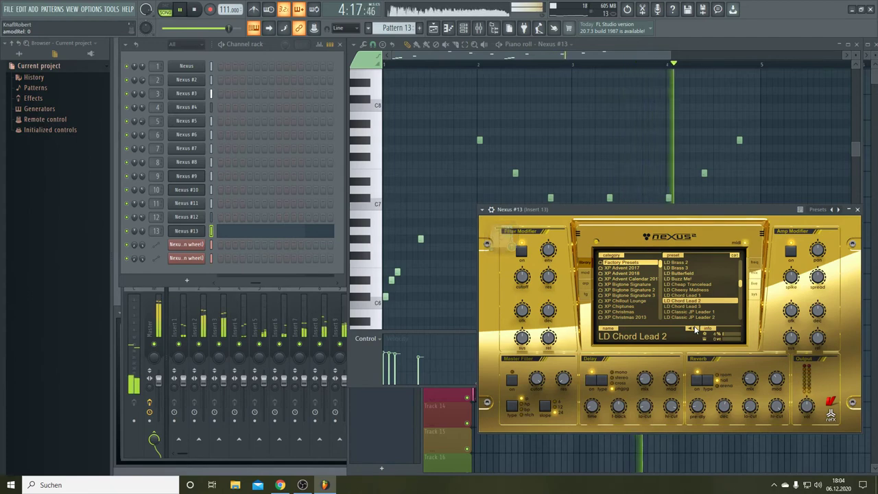
click(695, 328)
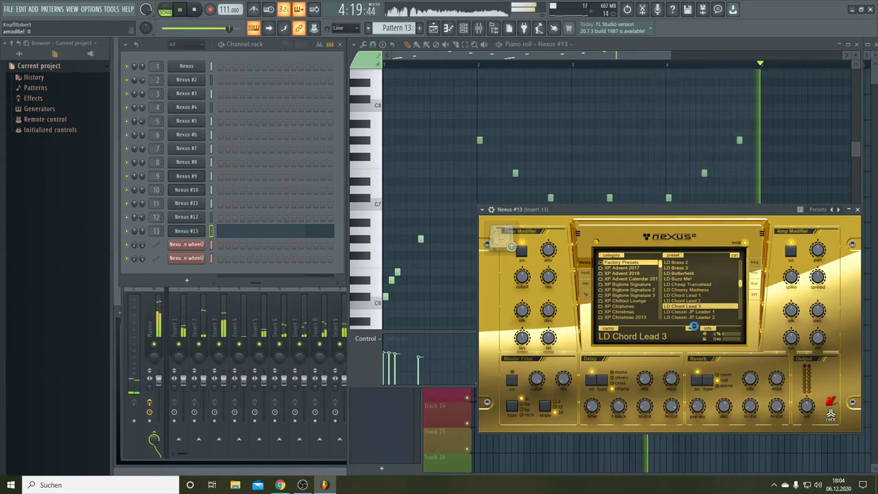
click(694, 328)
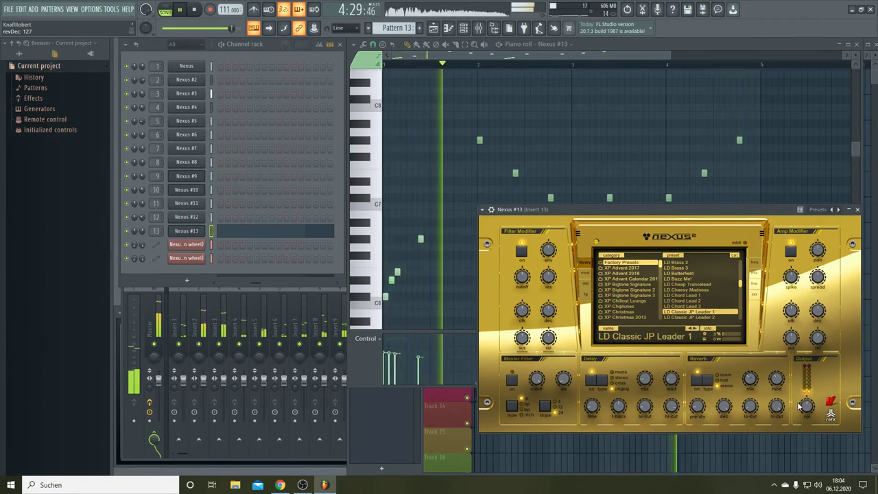
mouse_move(801, 406)
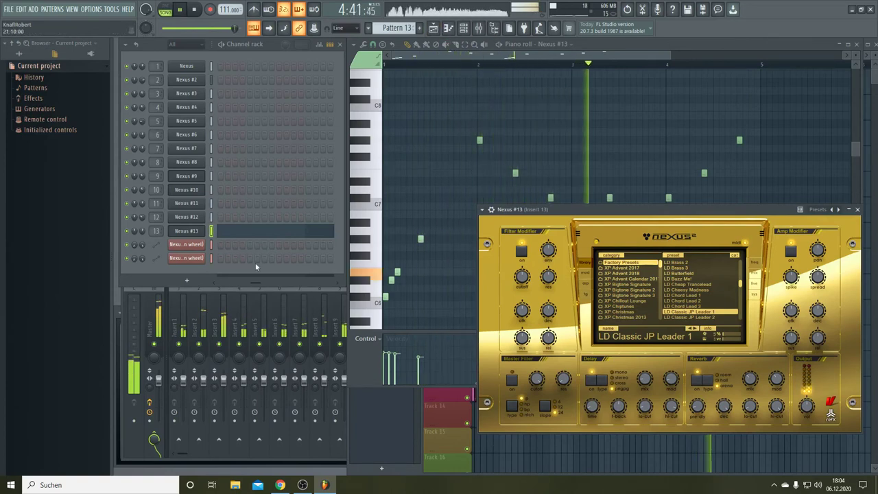
Inspect the Fruity Limiter and Maximus effects on the Master mixer track.
click(158, 305)
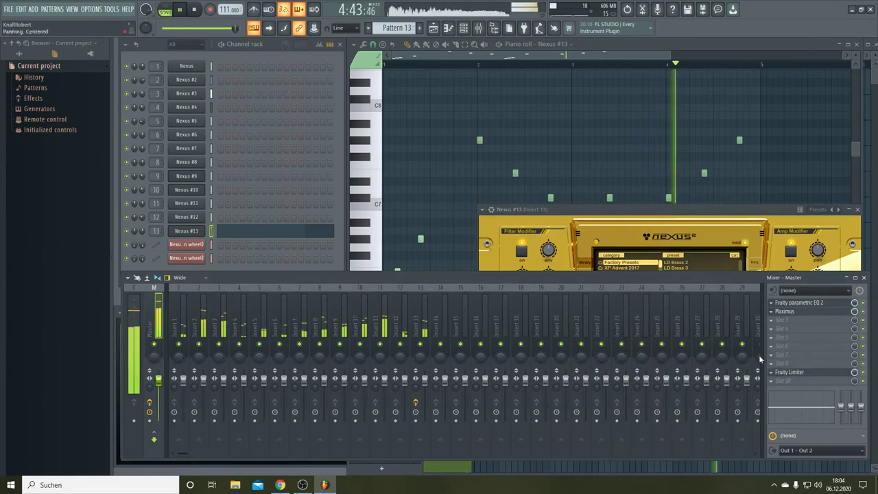
click(790, 373)
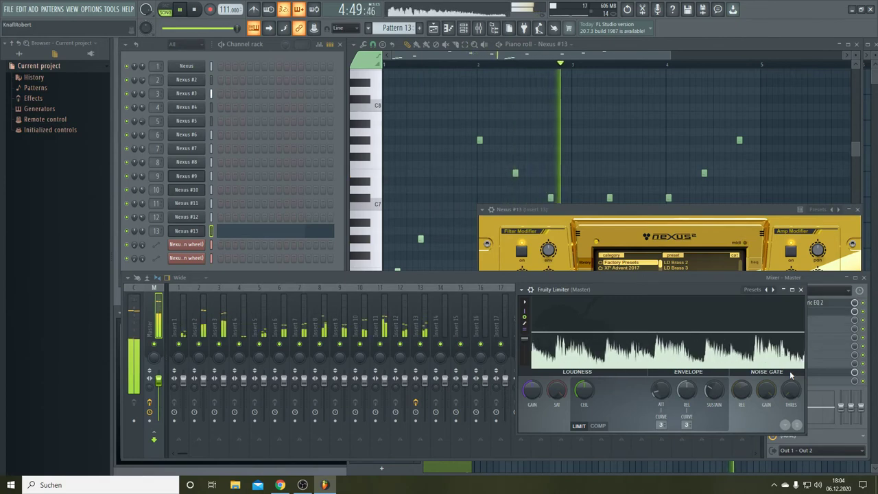
click(799, 288)
click(812, 311)
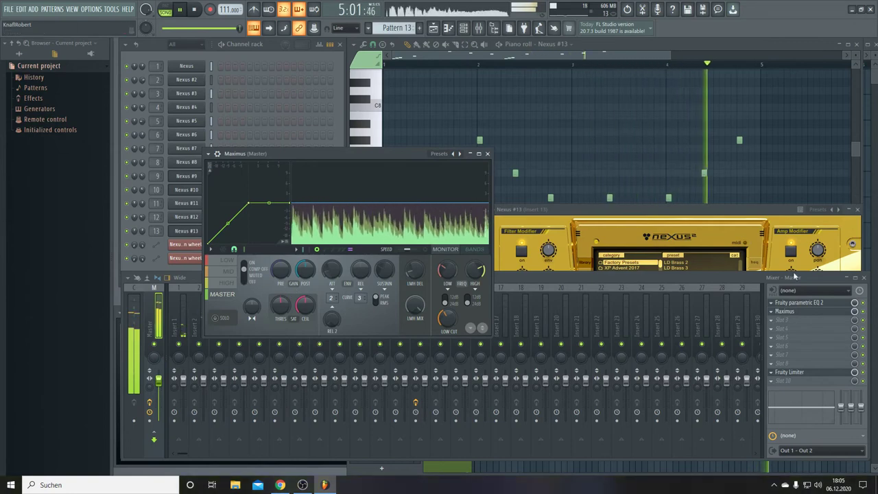
Bring up the playlist, clear Track 13's Pattern 13 clips between bars 5 and 61, and return playback to the start.
click(556, 52)
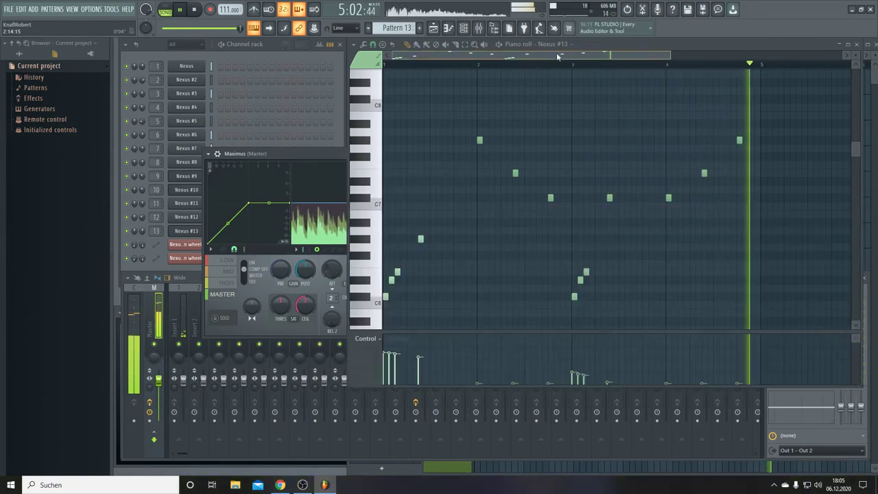
click(434, 27)
drag(706, 55, 482, 55)
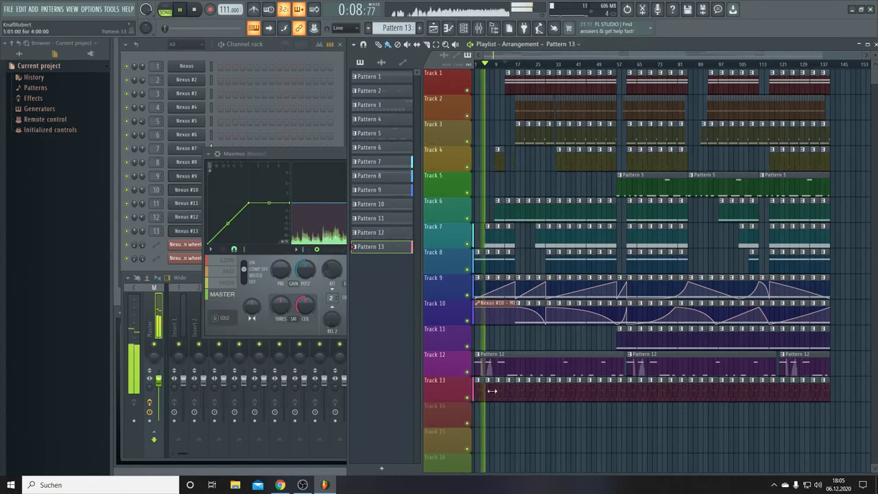
click(195, 10)
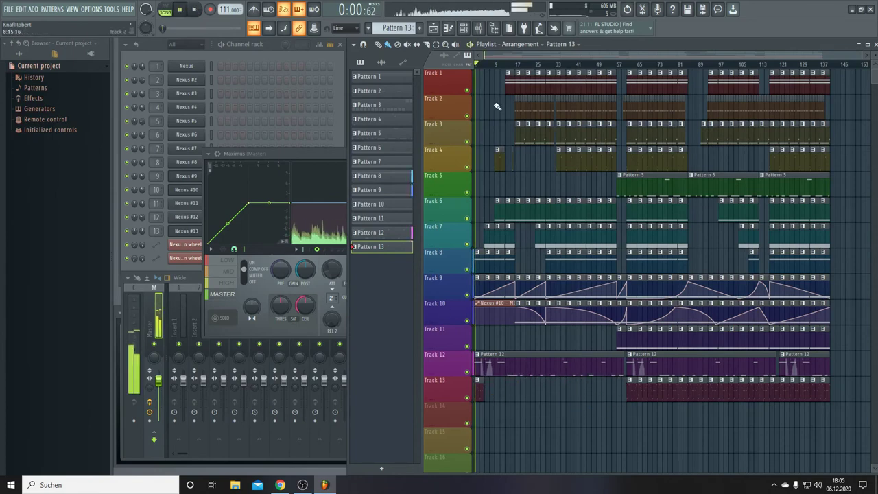
Place a one-bar Pattern 13 clip at bar 11 on Track 13 and another on Track 14 near bar 20, lengthened and pulled toward bar 16.
scroll(494, 66, up, 5)
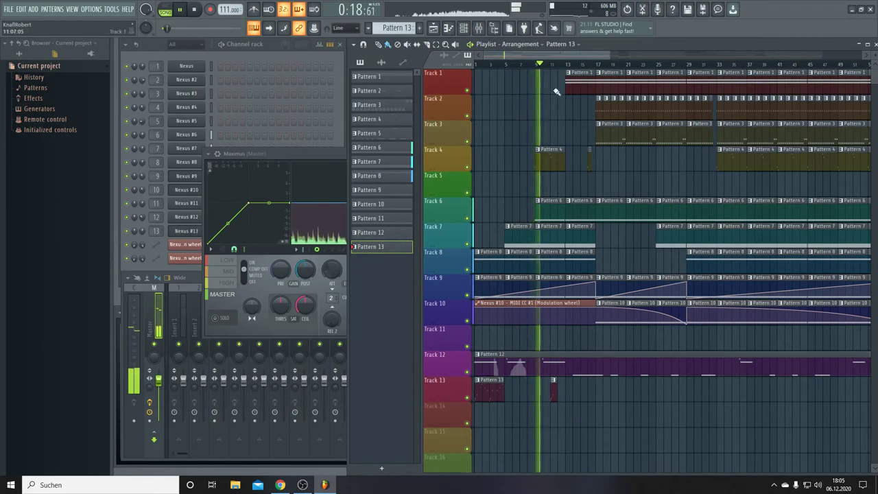
scroll(560, 65, up, 3)
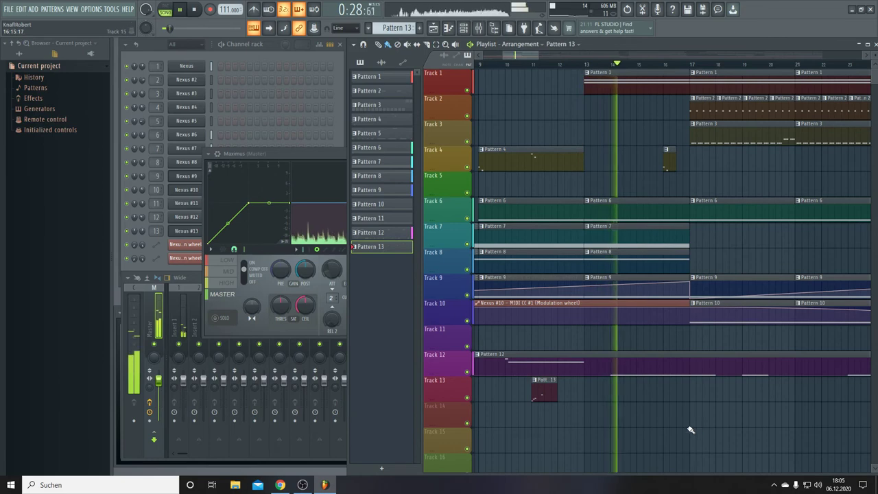
click(778, 417)
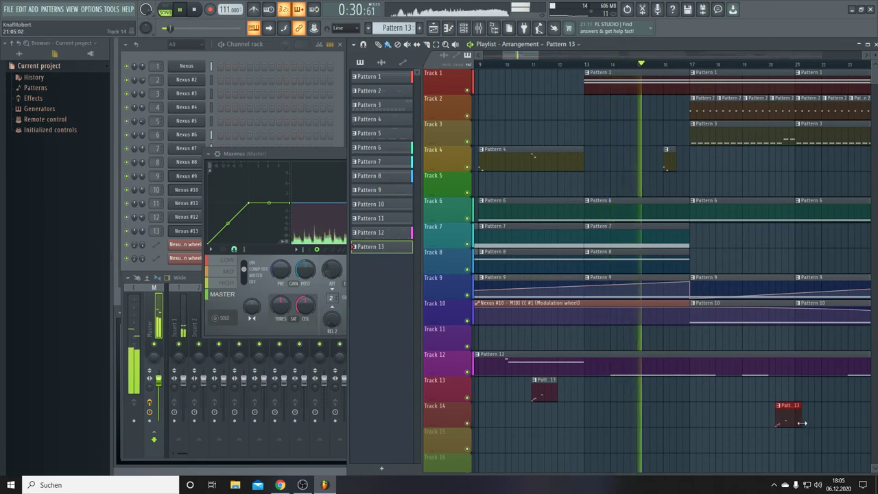
drag(801, 423, 860, 423)
drag(777, 425, 676, 425)
key(space)
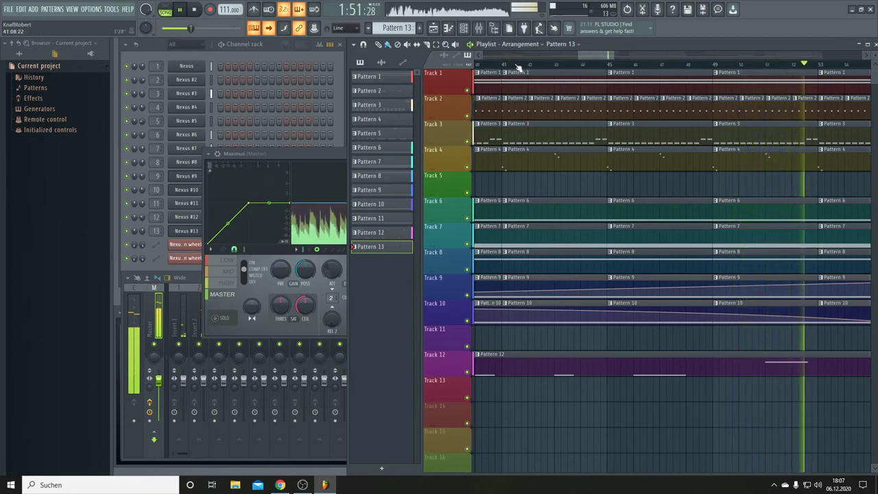
Delete the Pattern 2 clip at bar 56 on Track 2 and add a one-and-a-half-bar Pattern 2 lead-in before bar 61.
scroll(519, 69, right, 3)
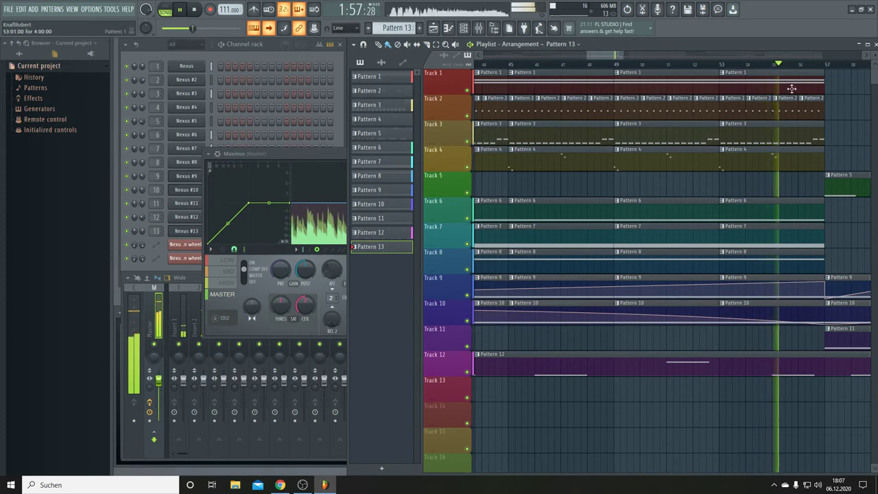
right_click(819, 111)
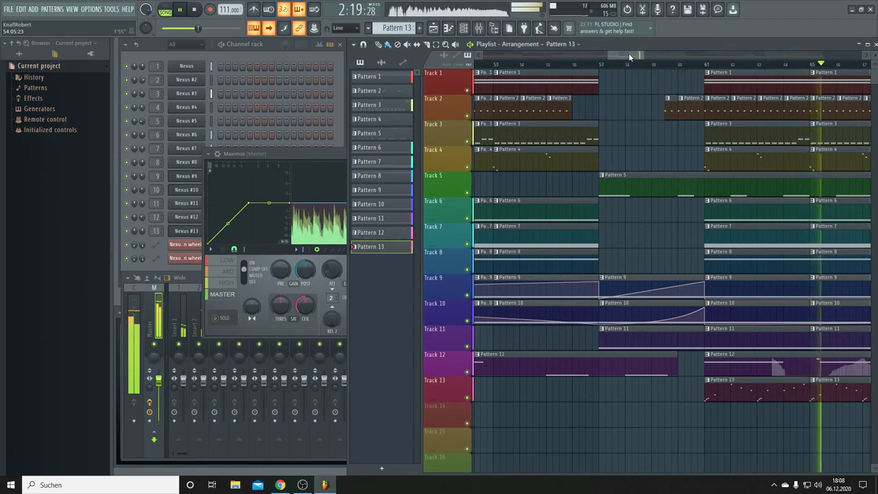
Delete the clips of Patterns 1 to 4 between bars 69 and 73 on Tracks 1 to 4.
drag(628, 53, 643, 56)
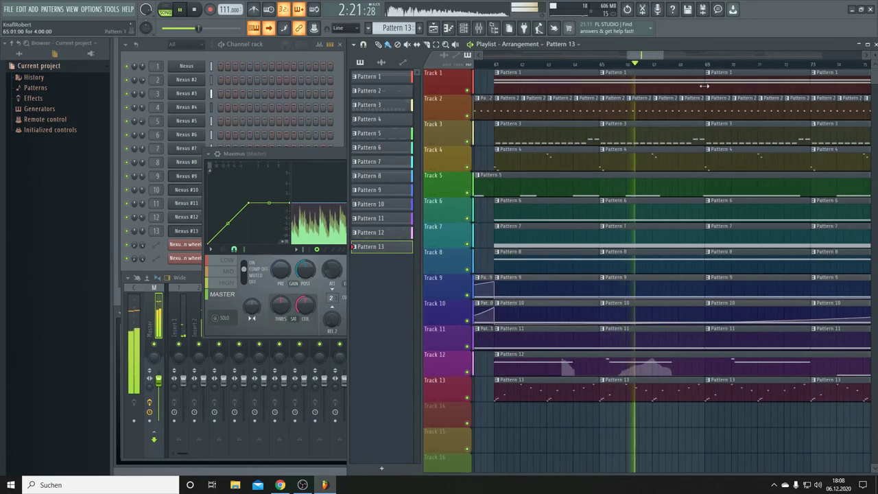
right_click(710, 81)
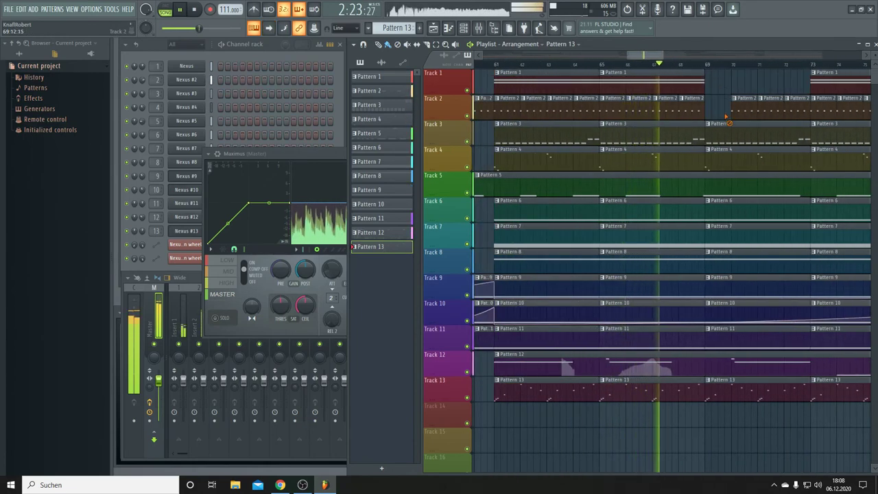
right_click(715, 106)
right_click(718, 134)
right_click(725, 152)
right_click(744, 106)
right_click(769, 106)
right_click(796, 106)
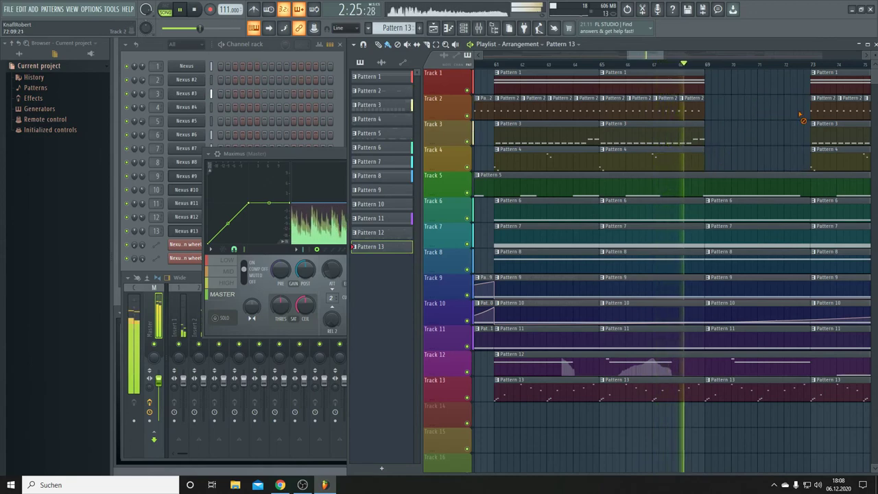
Delete the clips of Patterns 6 to 10 between bars 69 and 73 on Tracks 6 to 10.
right_click(750, 218)
right_click(744, 240)
right_click(739, 264)
right_click(732, 287)
right_click(726, 309)
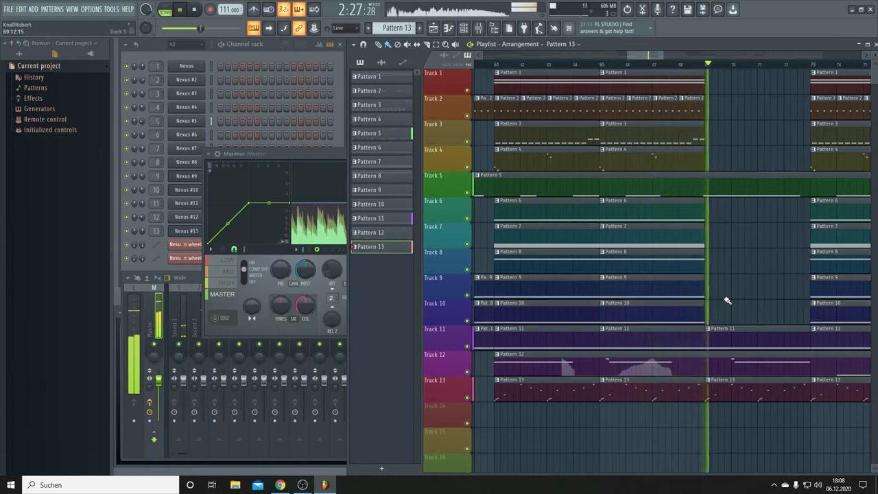
Delete the bar 73 to 77 clips on Tracks 1, 4 and 6 to 10.
drag(644, 56, 666, 56)
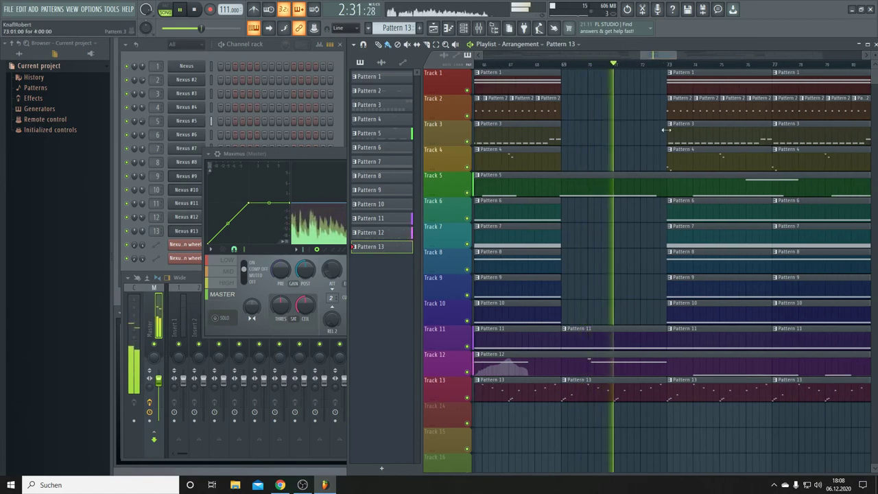
right_click(675, 86)
right_click(684, 159)
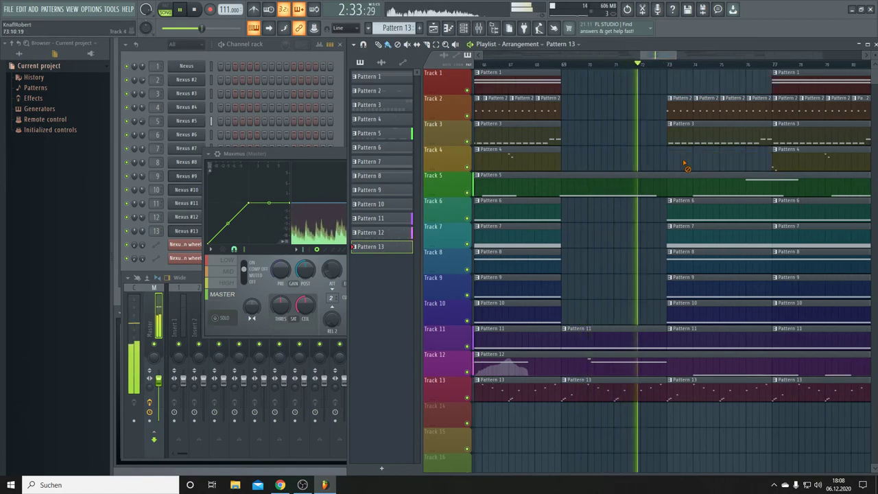
right_click(673, 206)
right_click(675, 233)
right_click(676, 258)
right_click(679, 283)
right_click(680, 308)
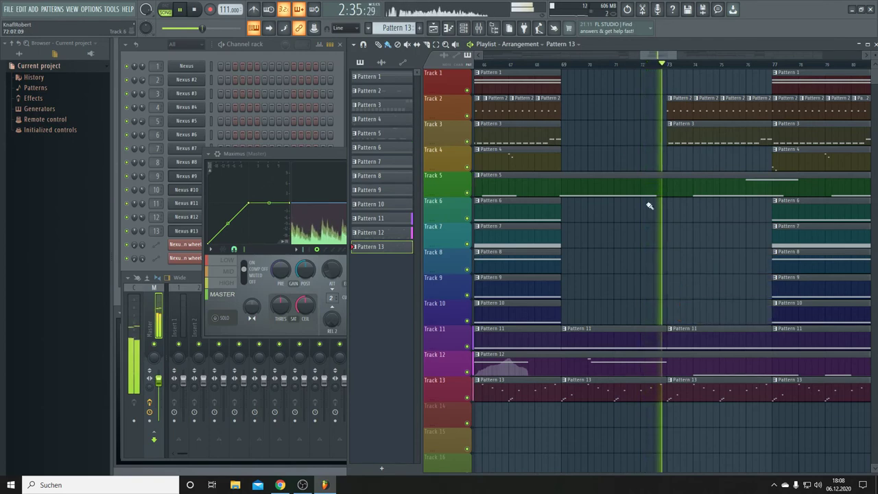
Delete the bar 77 to 81 clips on Tracks 4, 7, 8 and 9.
drag(645, 55, 664, 55)
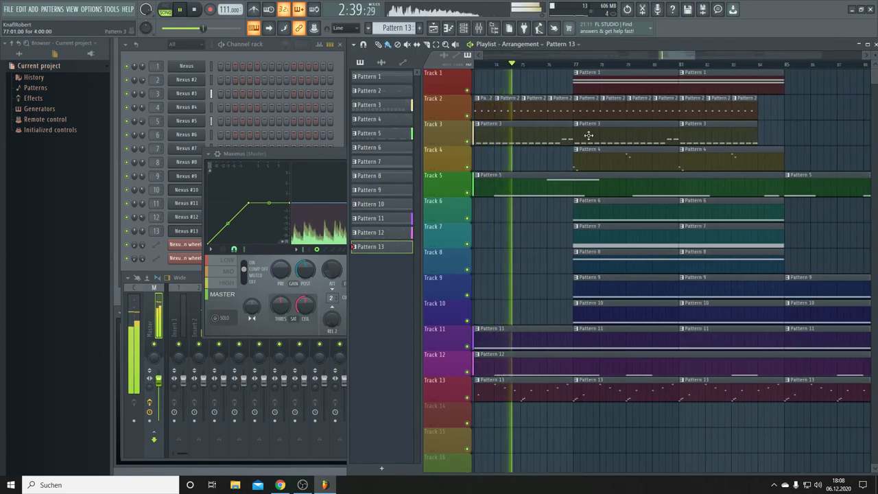
right_click(573, 167)
right_click(574, 233)
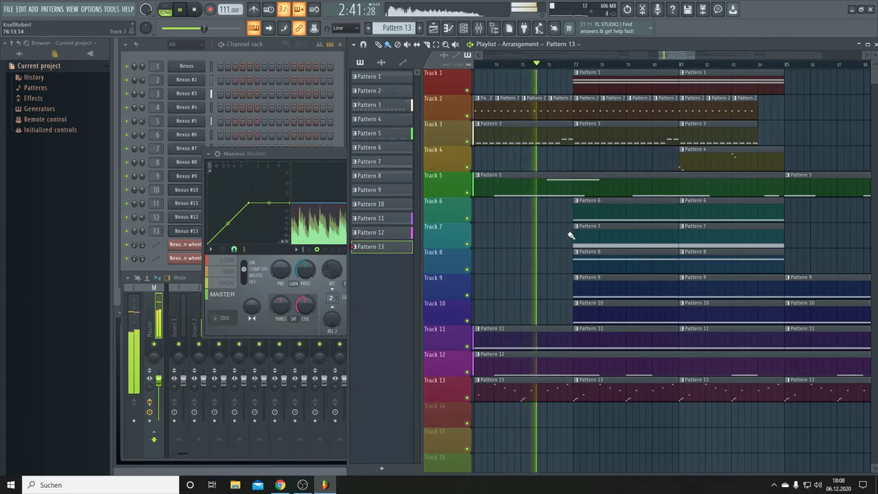
right_click(587, 261)
right_click(600, 286)
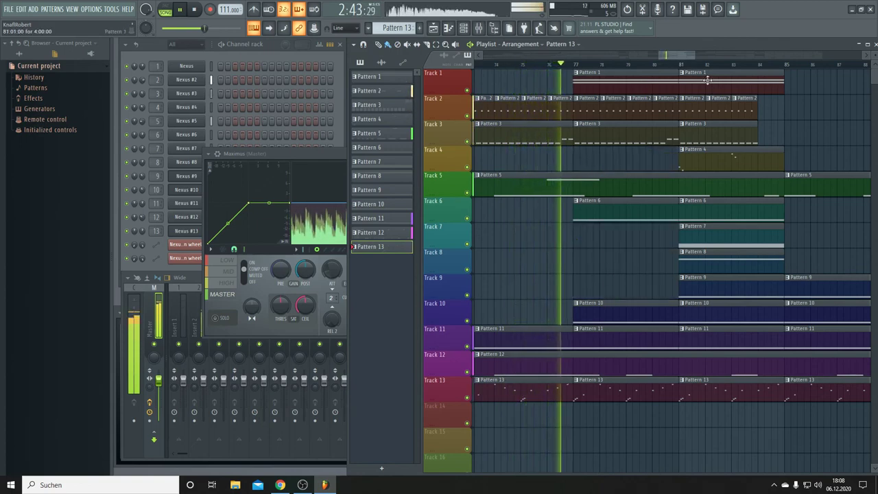
Delete the bar 81 to 85 clips on Tracks 7, 8 and 9.
drag(692, 53, 725, 55)
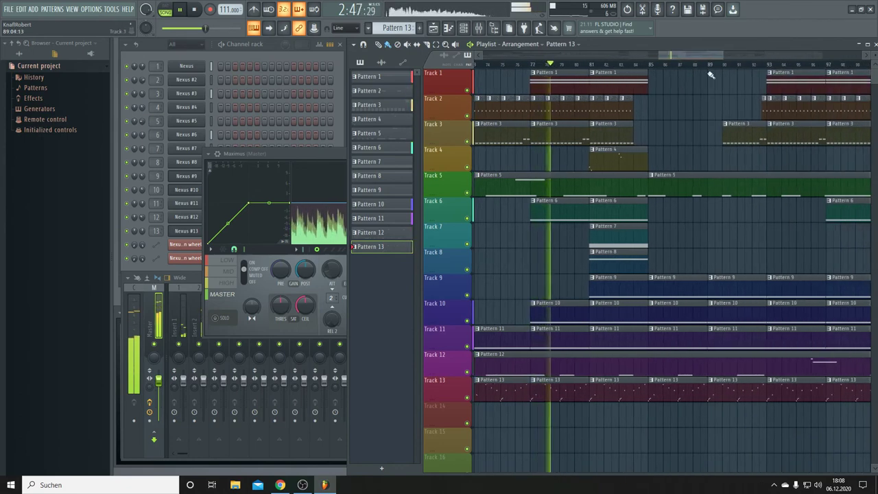
right_click(604, 238)
right_click(609, 258)
right_click(614, 287)
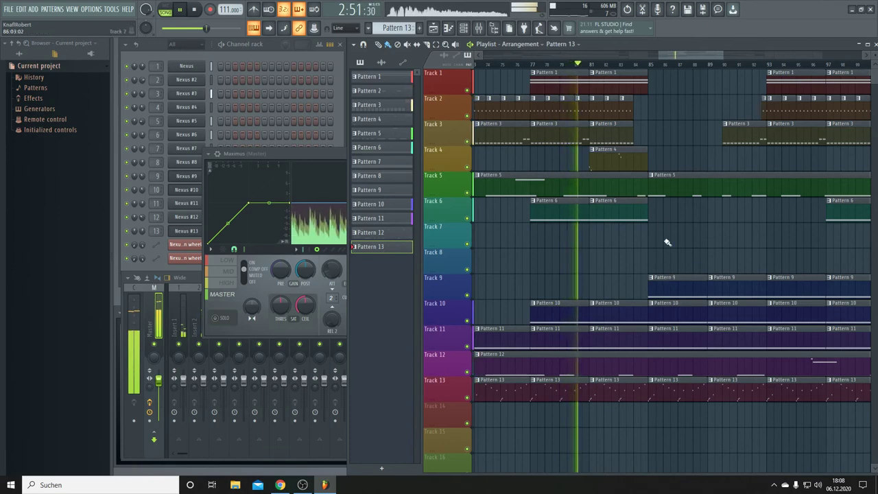
Remove the Pattern 13 clips between bars 97 and 113 on Track 13.
drag(679, 53, 699, 57)
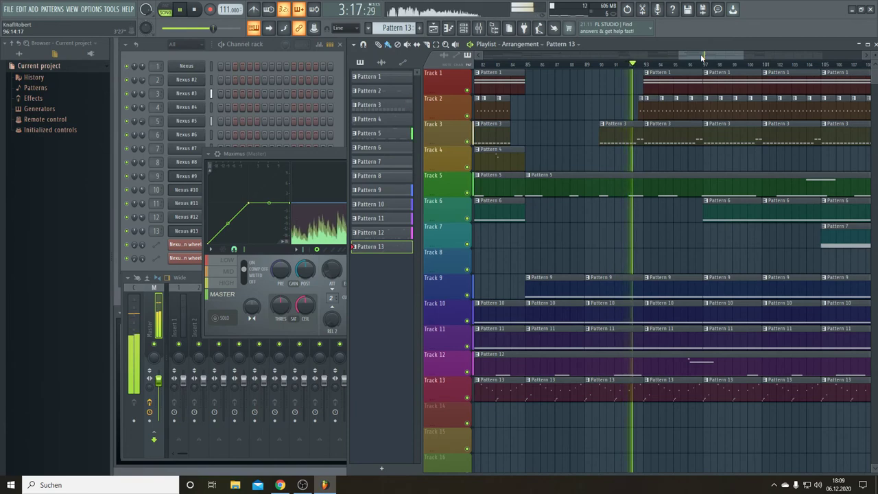
drag(745, 53, 812, 42)
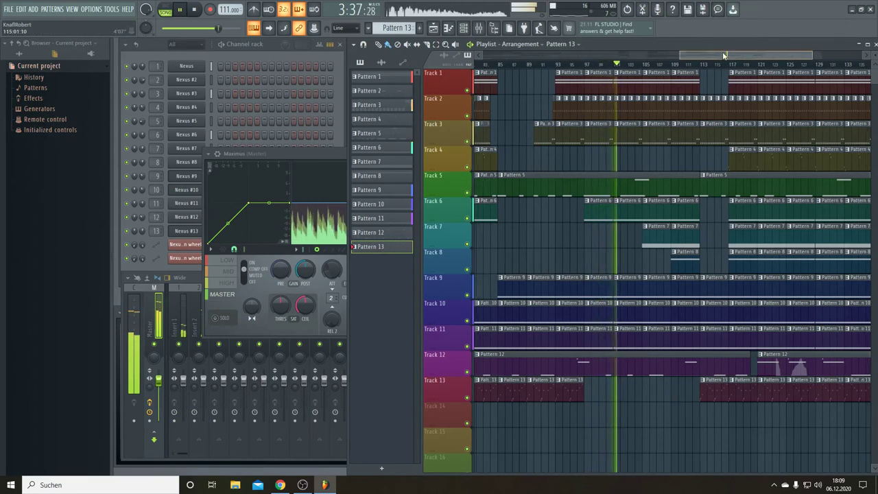
drag(723, 54, 764, 64)
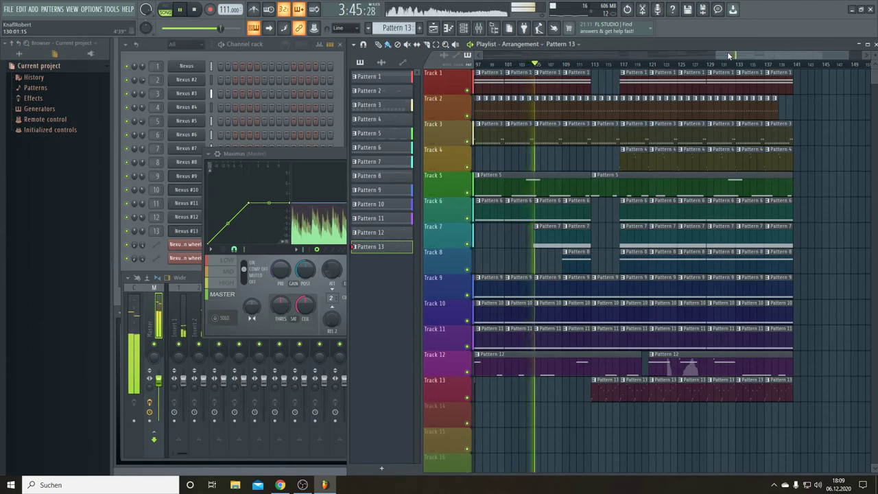
Fill the bar 113 to 117 gap on Track 8 with a Pattern 8 clip and review the whole arrangement.
drag(728, 55, 723, 56)
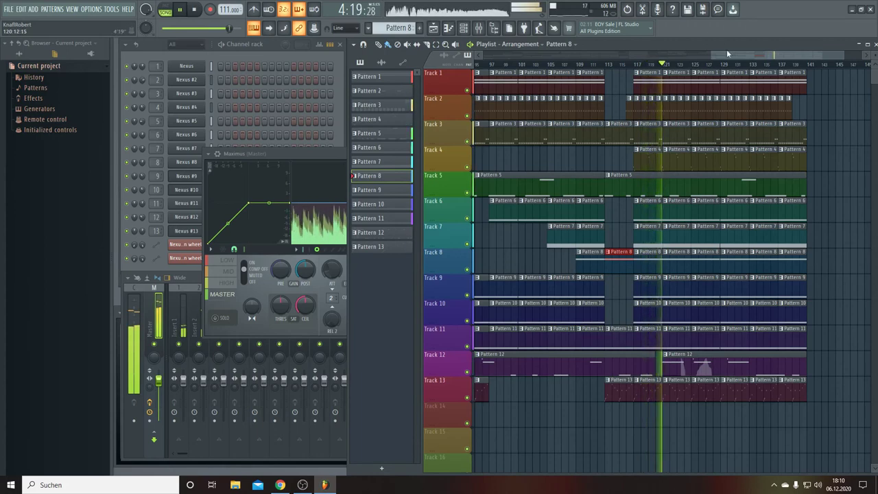
drag(727, 53, 637, 64)
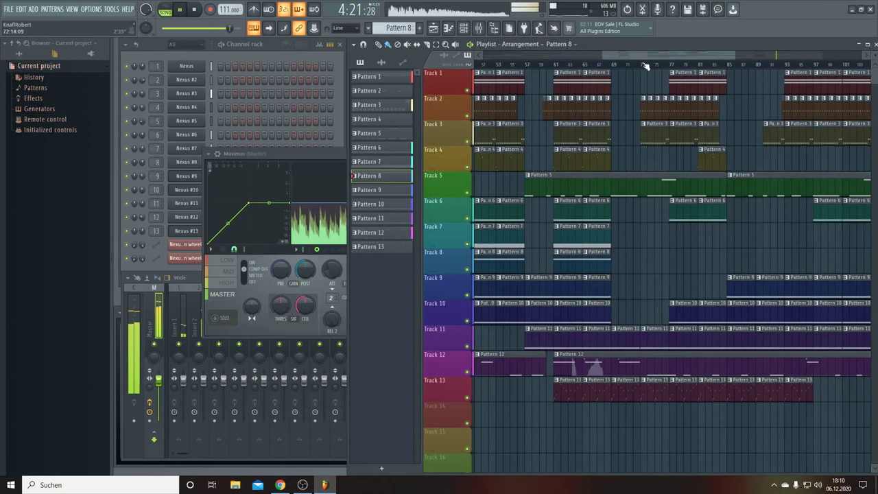
drag(605, 54, 483, 54)
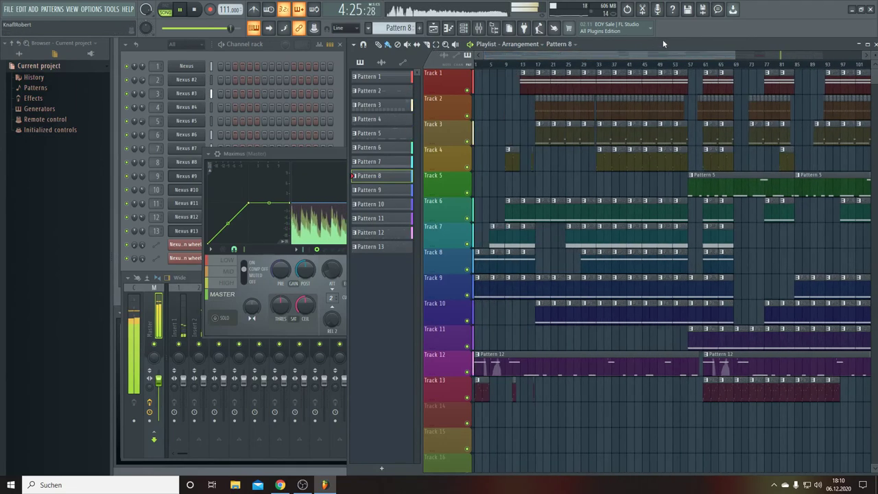
drag(735, 54, 857, 54)
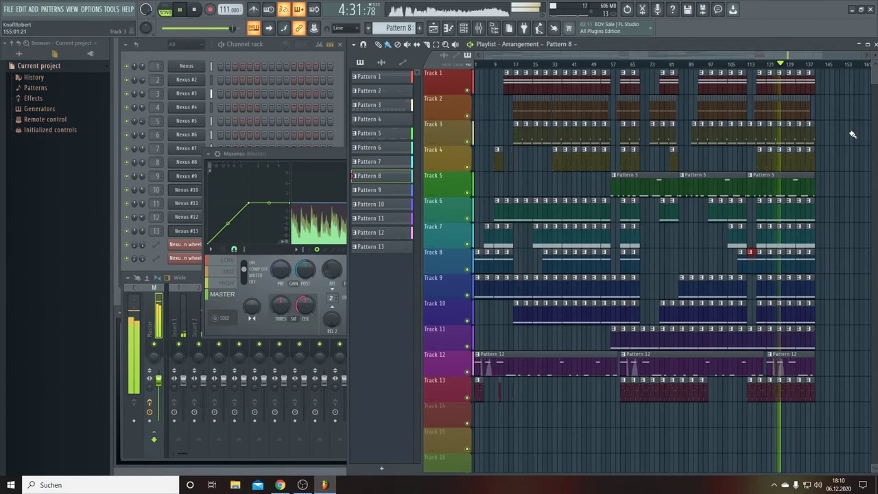
Place the Nexus #9 modulation wheel automation clip from bar 1 on Track 9, over the Pattern 9 clips.
click(404, 63)
click(381, 76)
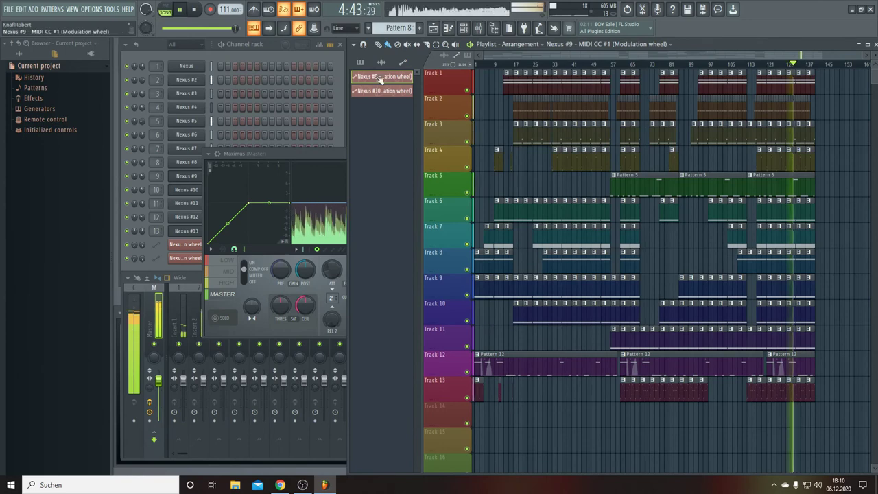
click(376, 80)
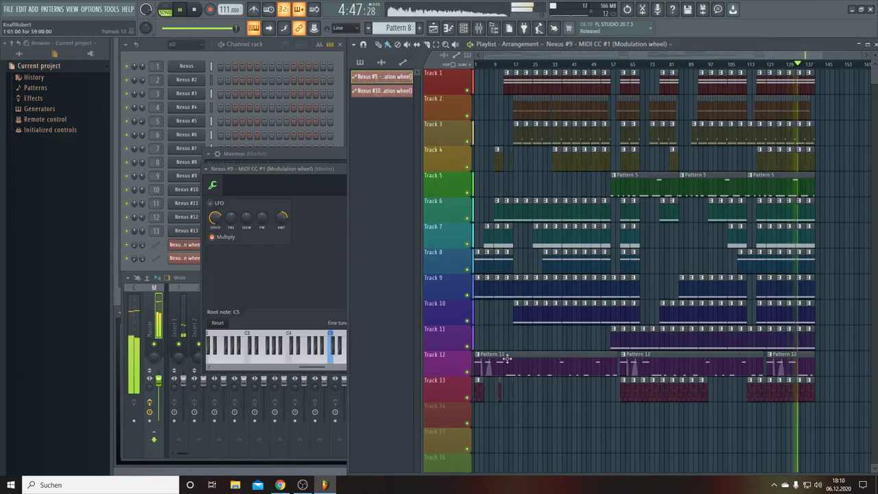
click(521, 411)
drag(521, 406, 428, 284)
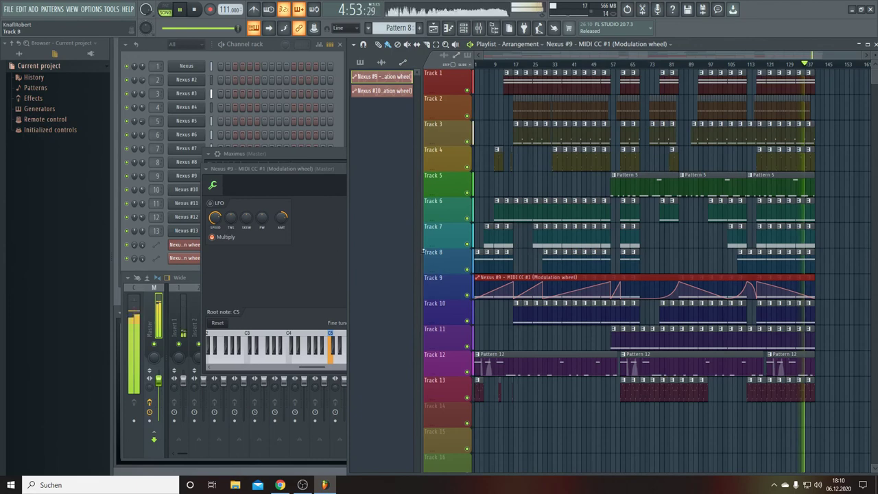
Place the Nexus #10 modulation wheel automation clip from bar 1 on Track 10, over the Pattern 10 clips.
click(382, 90)
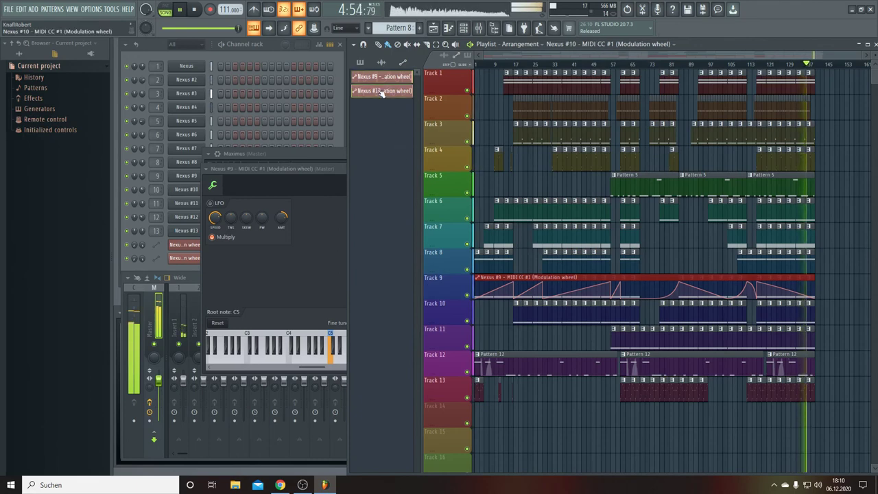
click(502, 458)
drag(502, 458, 439, 294)
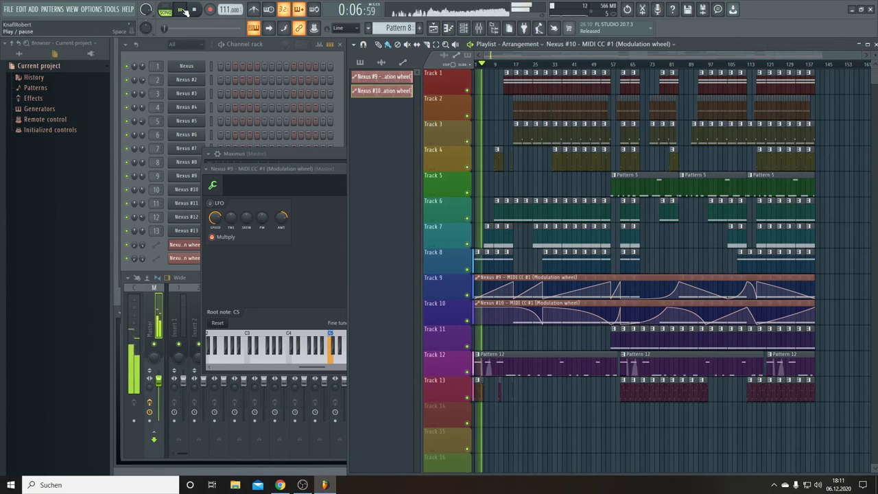
Open the project credits and set the genre to Club.
click(718, 10)
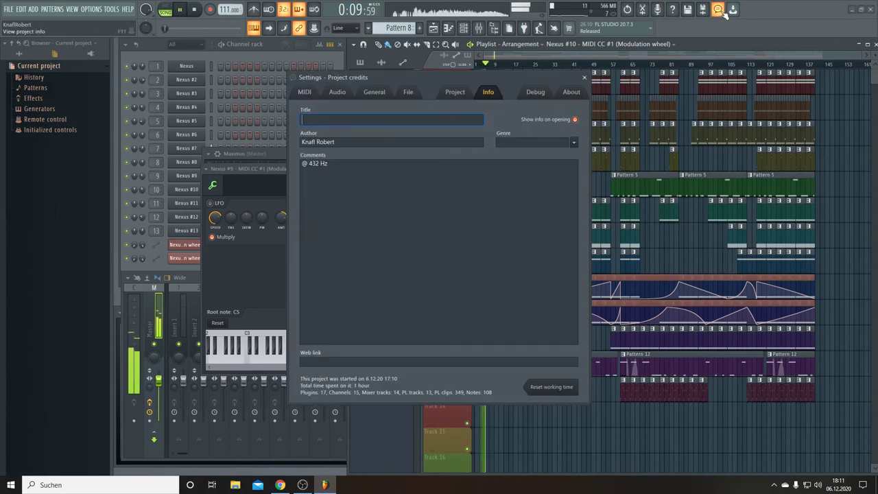
click(575, 144)
click(679, 80)
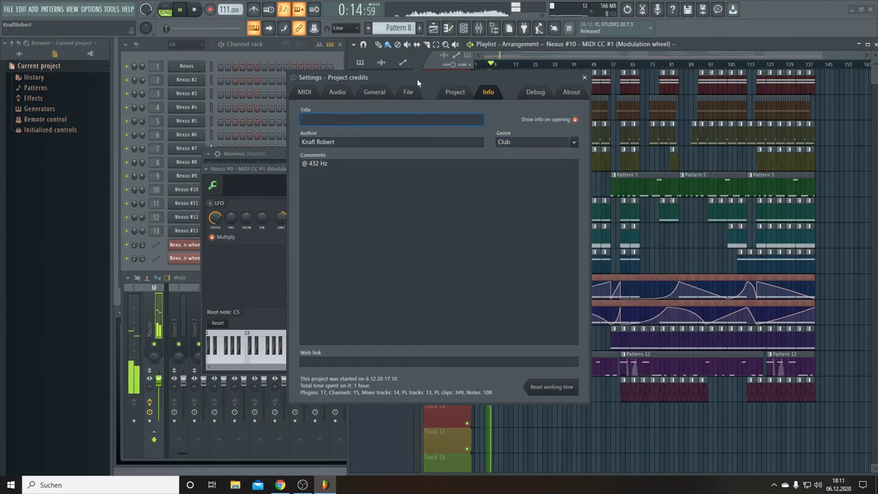
Enter "Dancing Mind" as the project title and copy the title text.
drag(418, 83, 302, 148)
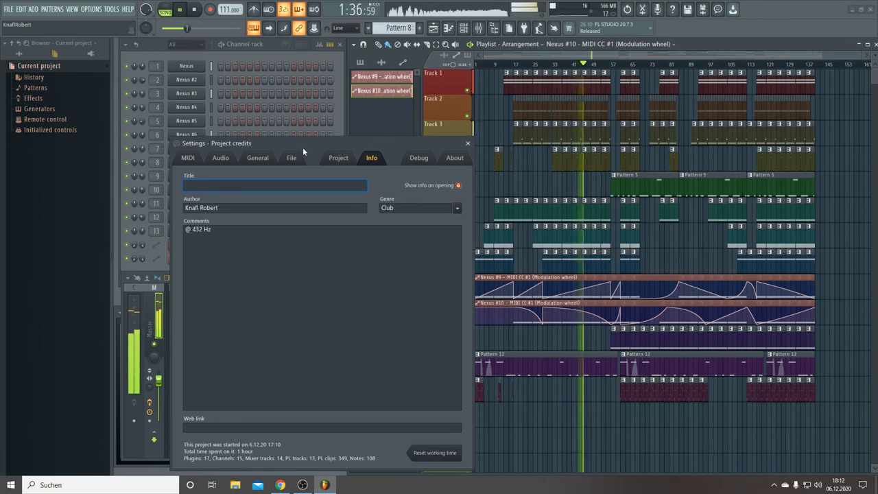
text(D)
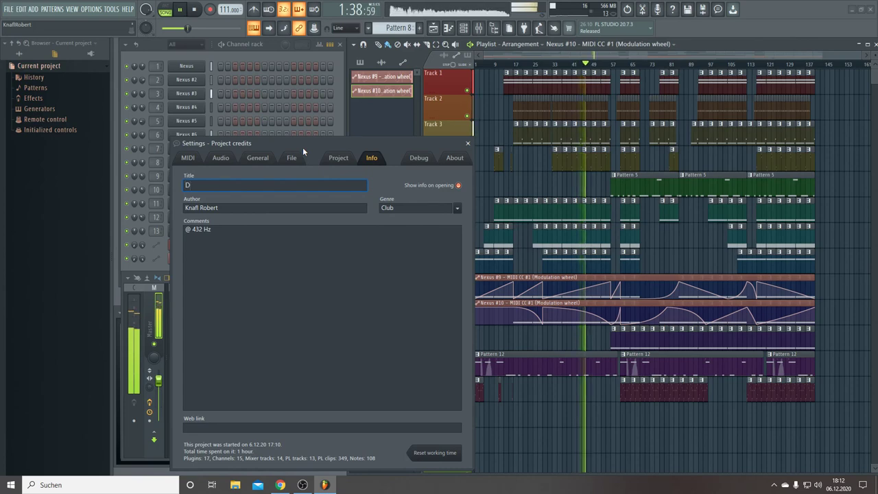
text(an)
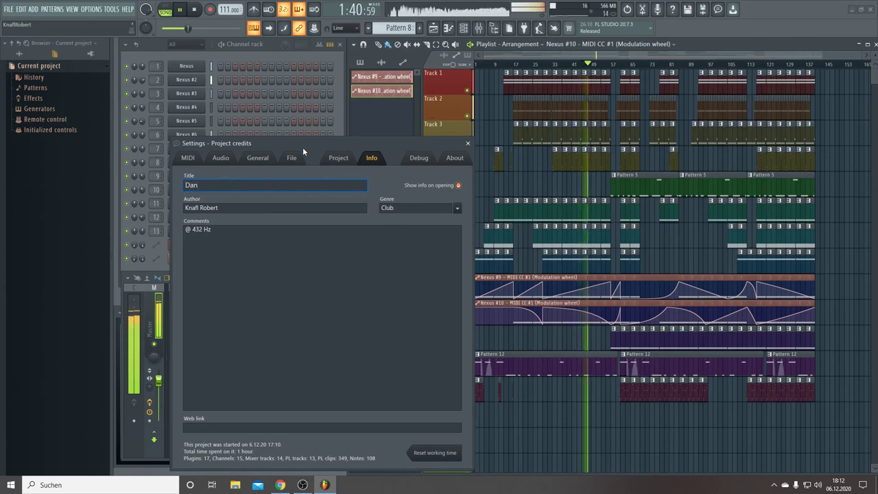
text(c)
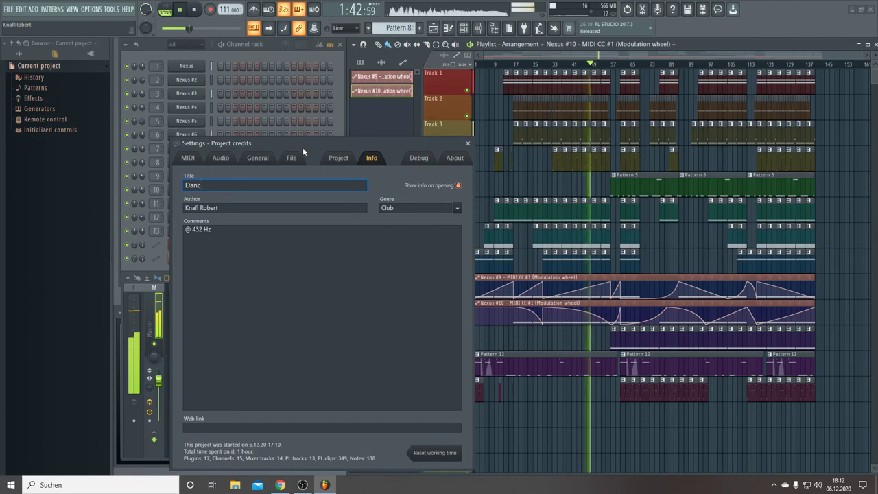
text(ing )
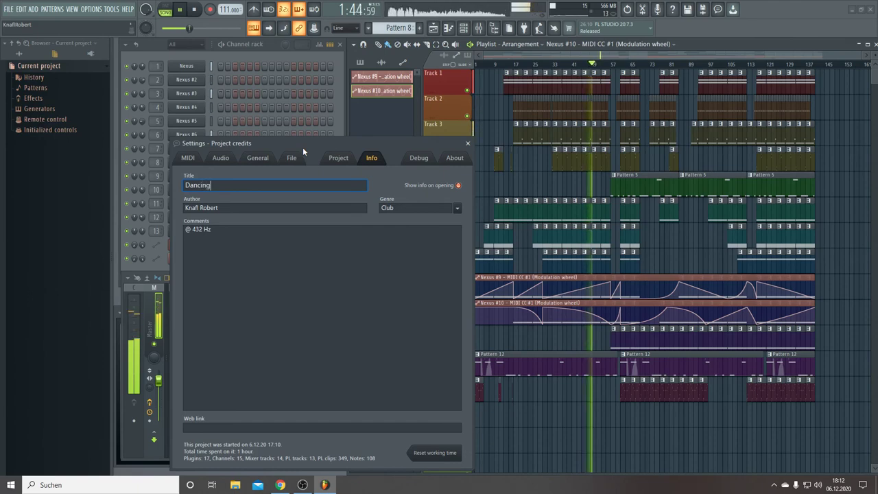
text(Min)
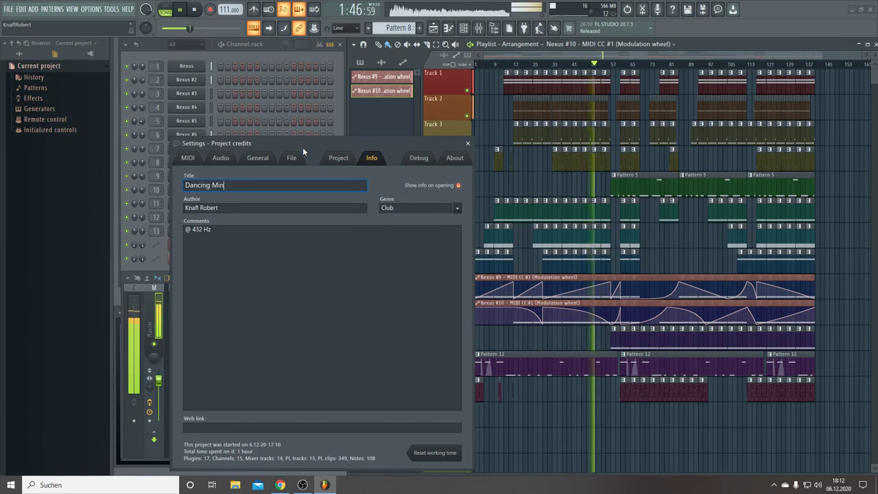
text(ds)
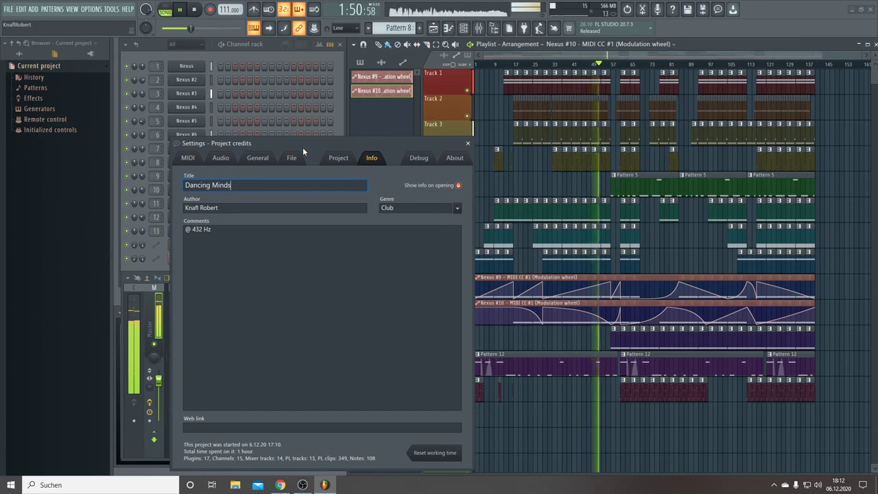
key(BackSpace)
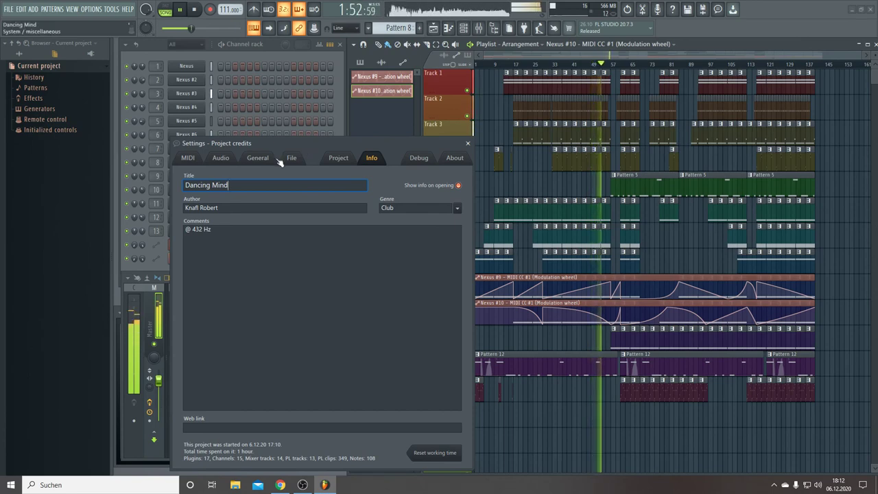
key(ctrl+a)
key(ctrl+c)
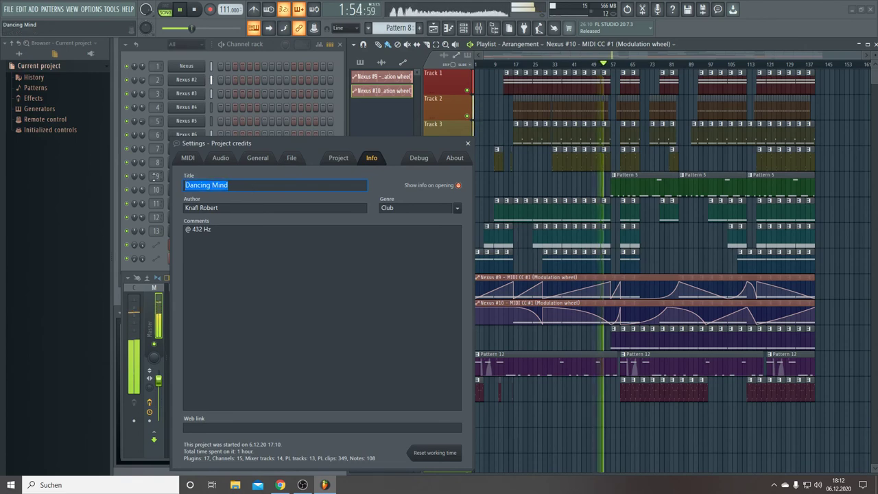
click(225, 183)
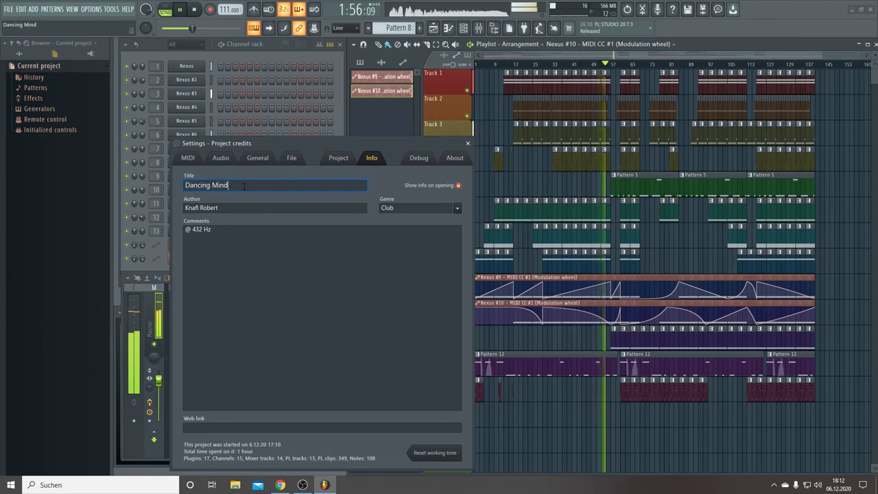
Save the song in the Projects folder under the copied title Dancing Mind and close the project credits.
click(8, 9)
click(22, 53)
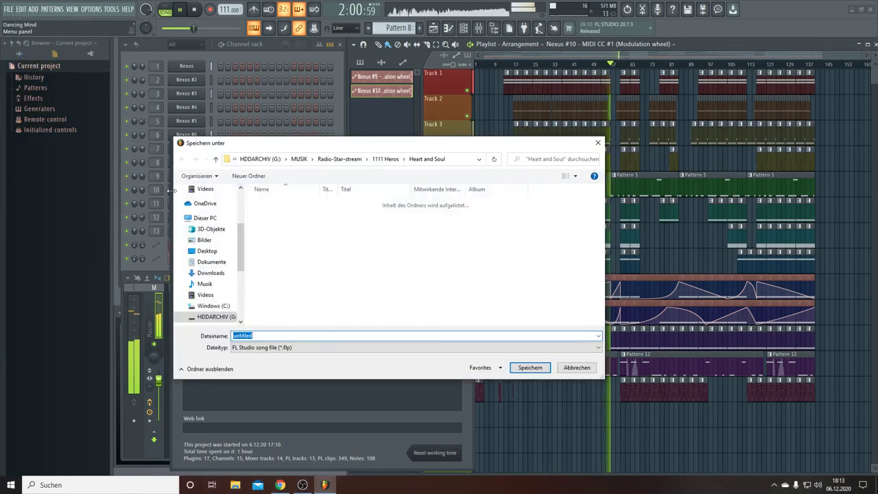
scroll(209, 220, up, 1)
click(210, 215)
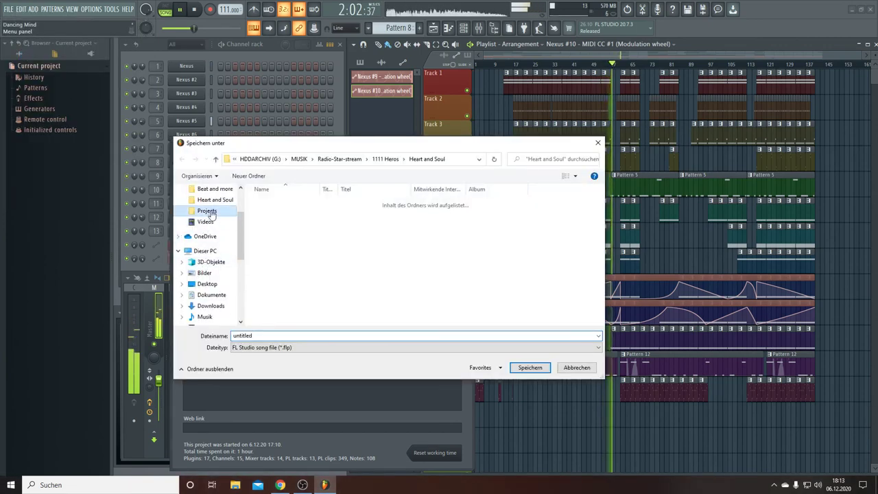
double_click(271, 335)
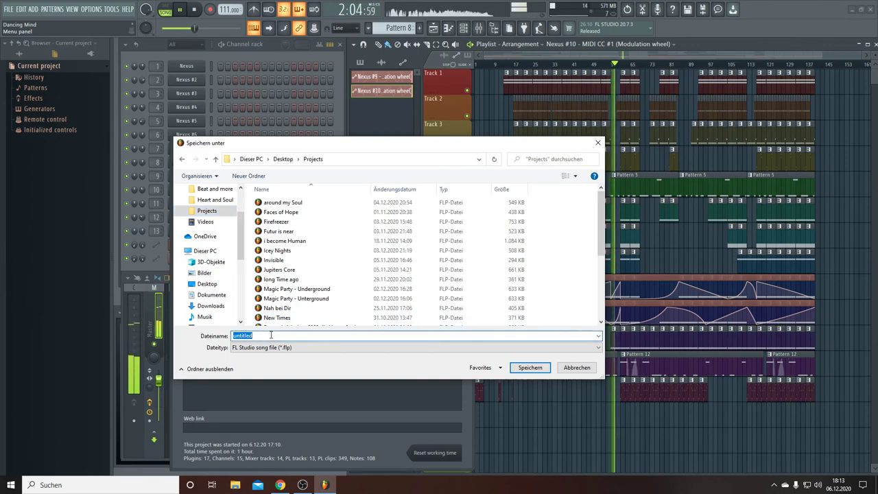
key(ctrl+v)
key(Return)
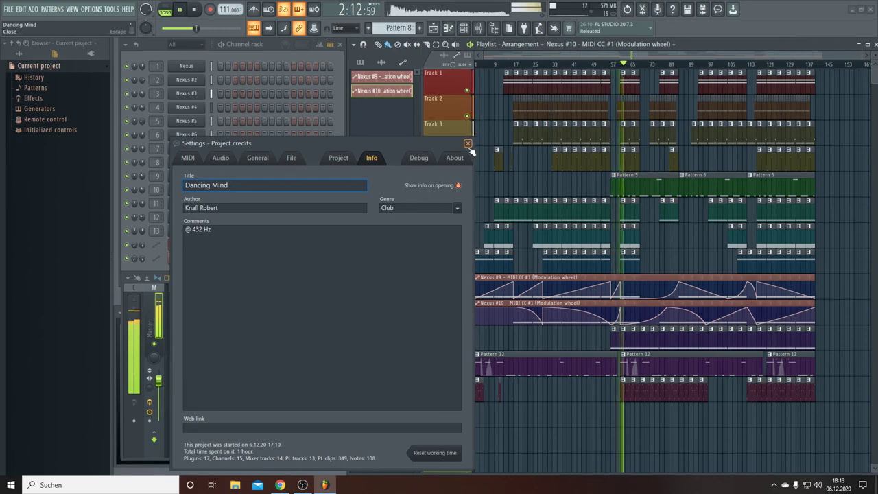
key(Escape)
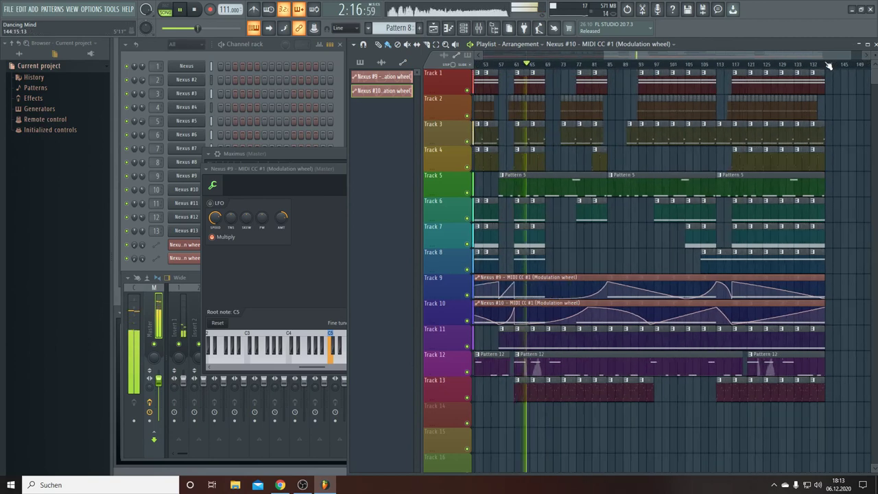
Extend Track 13 with additional Pattern 13 clips from bar 141 to 149.
scroll(827, 65, up, 2)
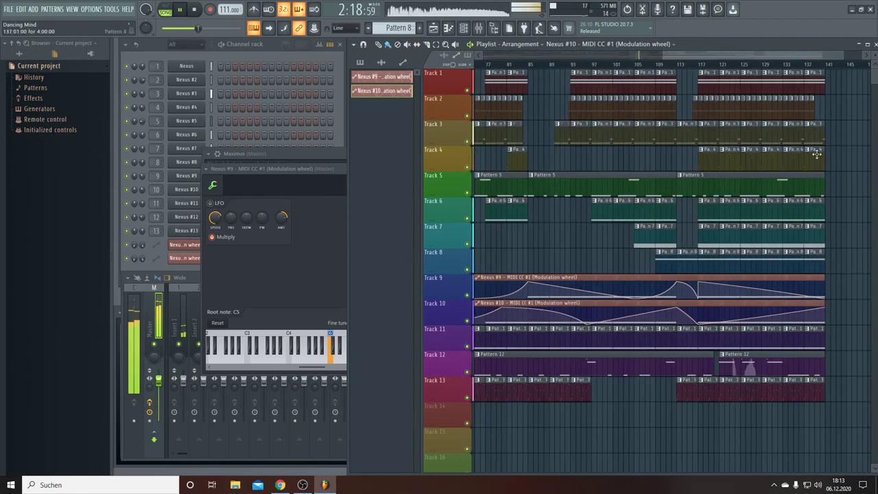
click(819, 390)
drag(820, 389, 846, 389)
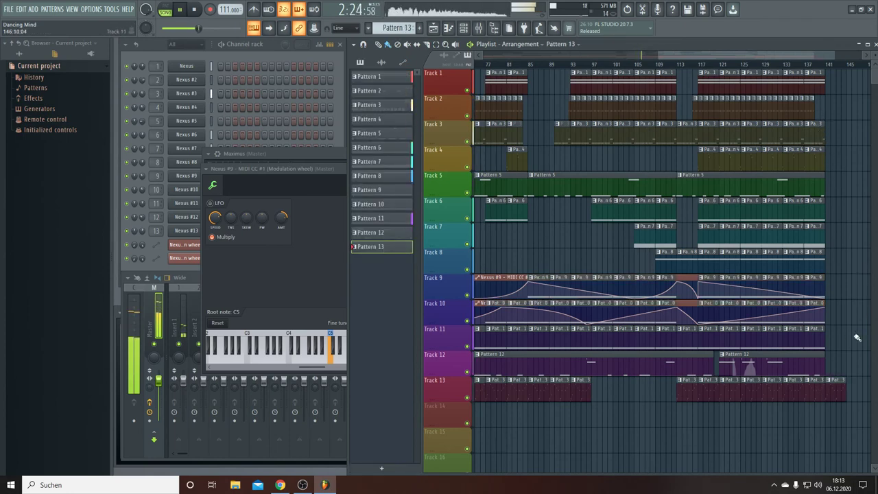
click(850, 402)
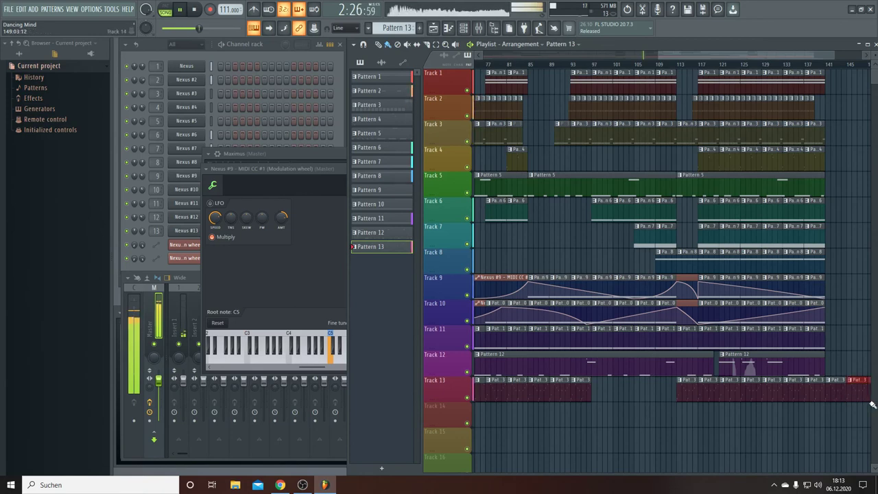
Add Pattern 2 clips on Track 2 and Pattern 3 clips on Track 3 from bar 141 to 153, matching Track 13's length.
click(799, 112)
mouse_move(817, 114)
mouse_down()
mouse_move(854, 120)
mouse_move(850, 141)
mouse_up()
click(808, 133)
drag(803, 58, 821, 61)
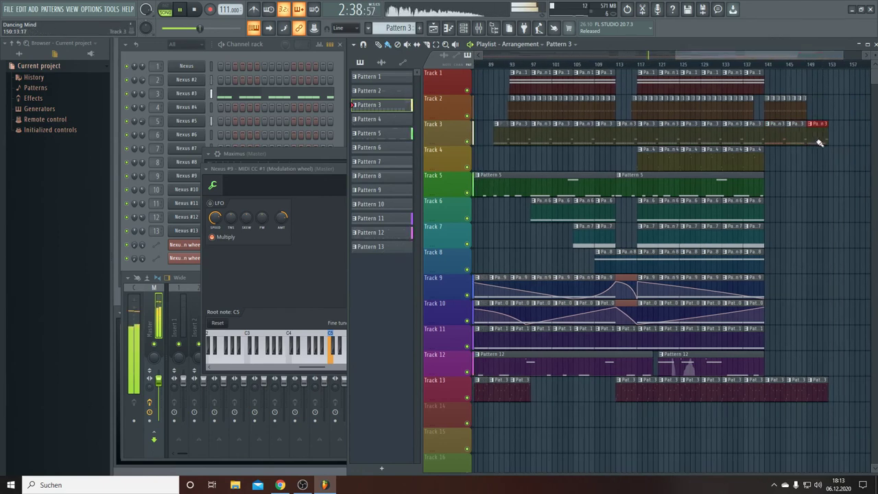
click(806, 113)
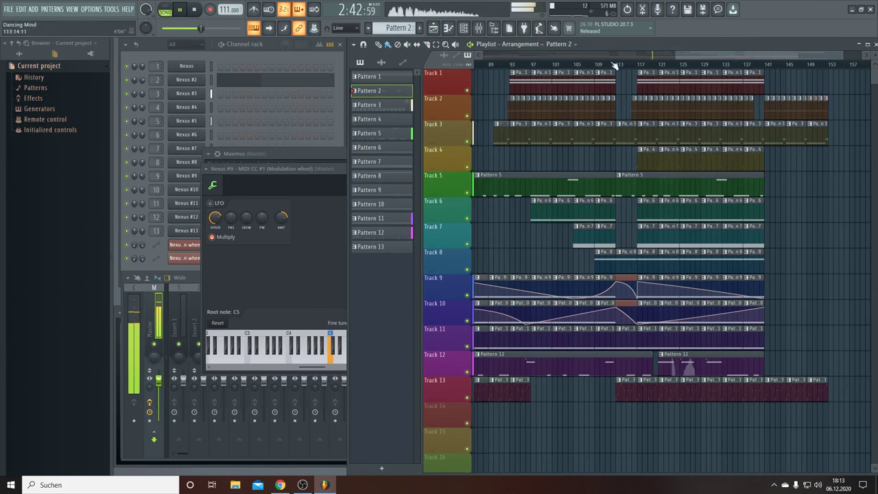
Create an automation clip for the mixer's master volume and bring its end near bar 153 into view.
click(481, 29)
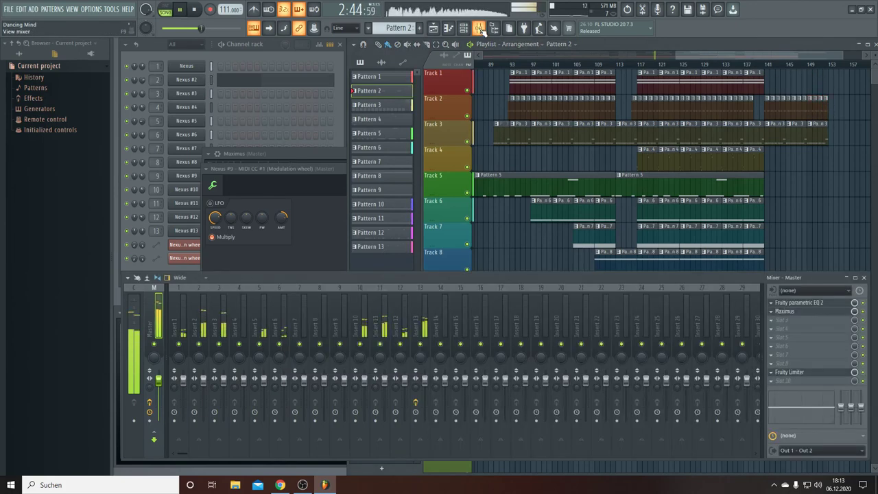
right_click(159, 384)
click(191, 396)
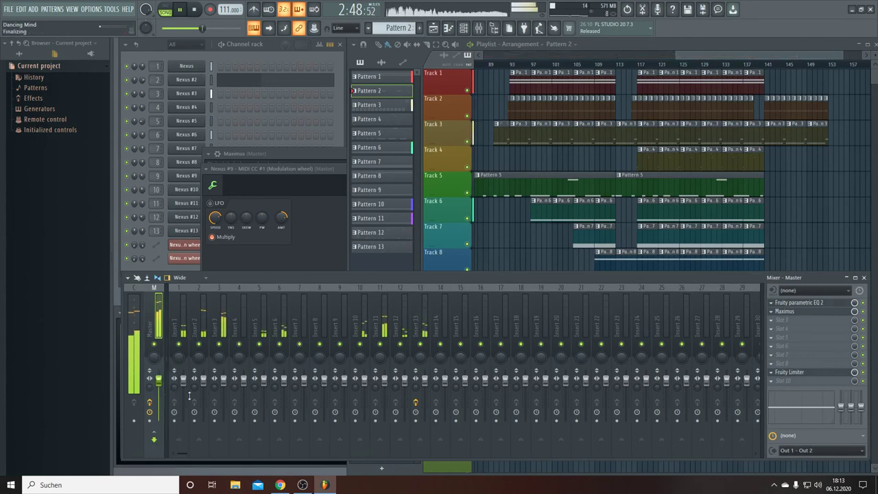
drag(542, 61, 727, 65)
scroll(785, 56, up, 5)
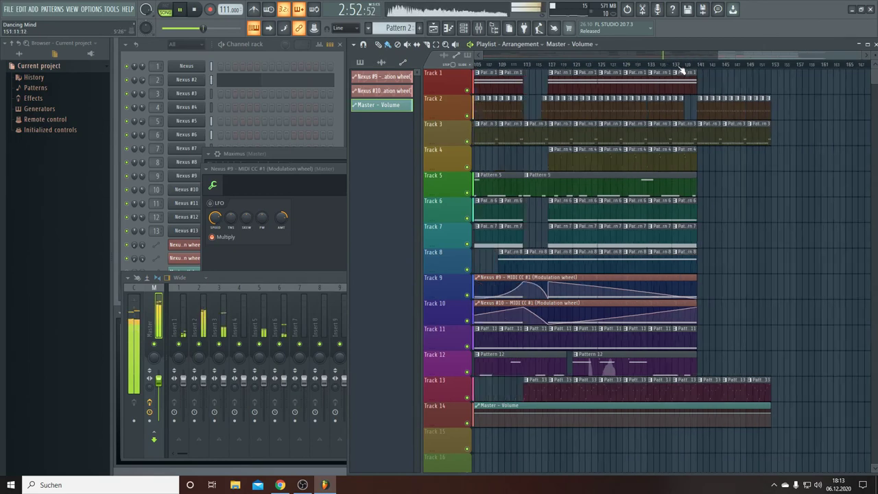
scroll(752, 192, right, 5)
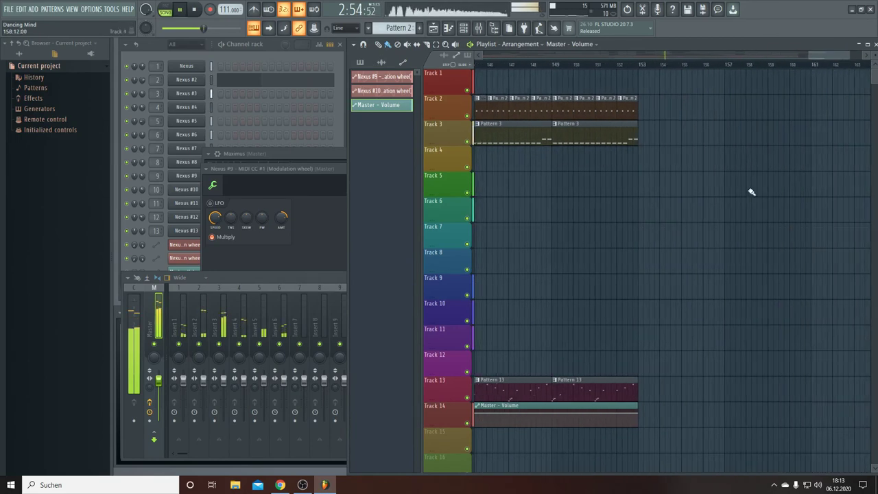
Add an 80% point at bar 141 on the Master - Volume clip, fade it to silence at bar 153, and save the project.
right_click(638, 416)
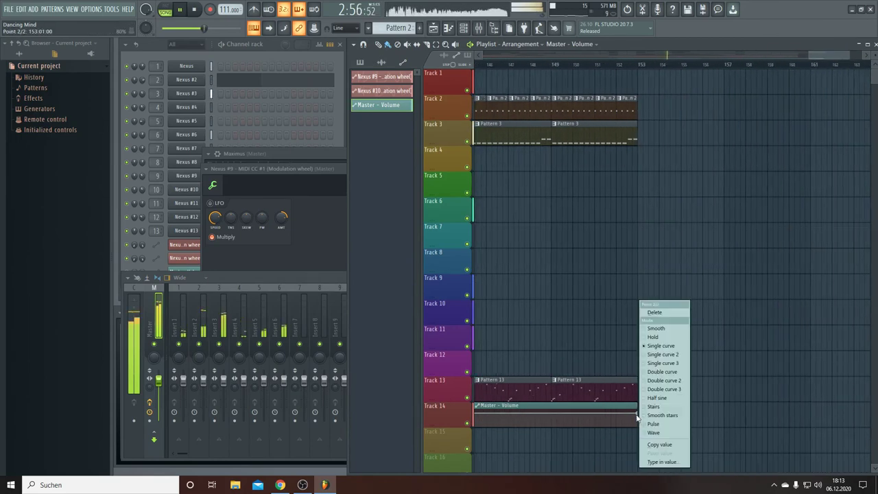
click(655, 445)
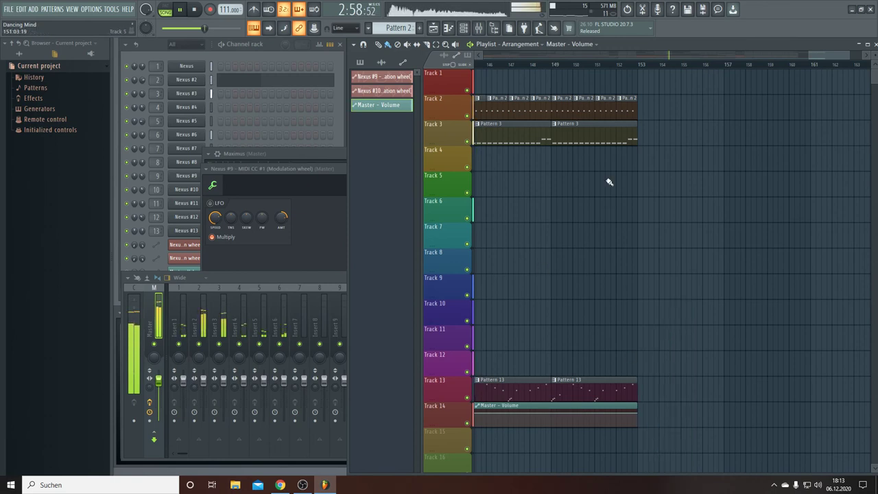
drag(816, 59, 798, 56)
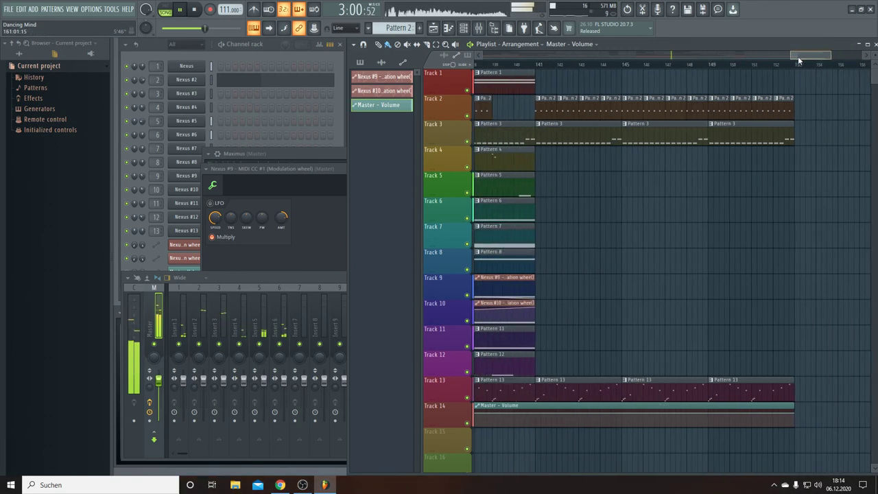
right_click(581, 415)
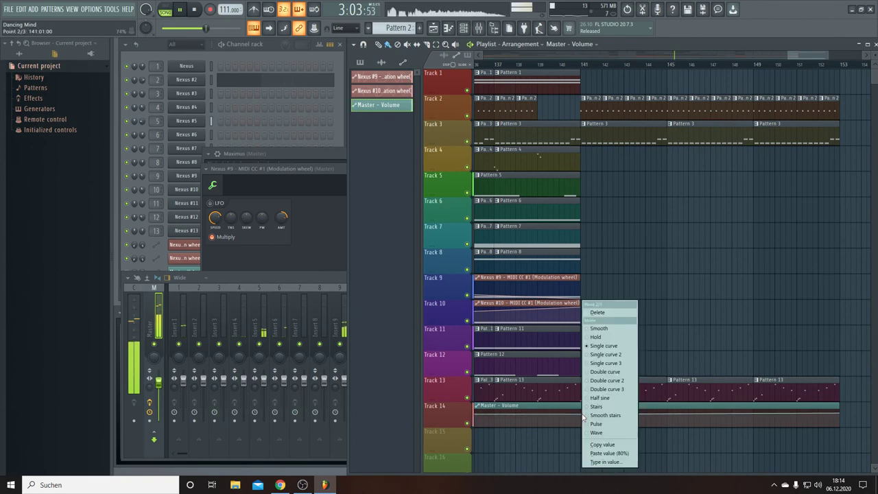
click(606, 454)
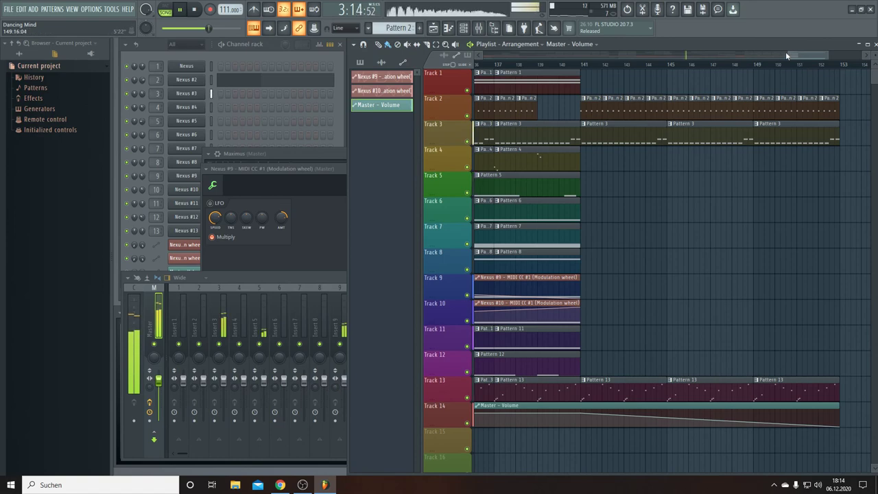
click(9, 9)
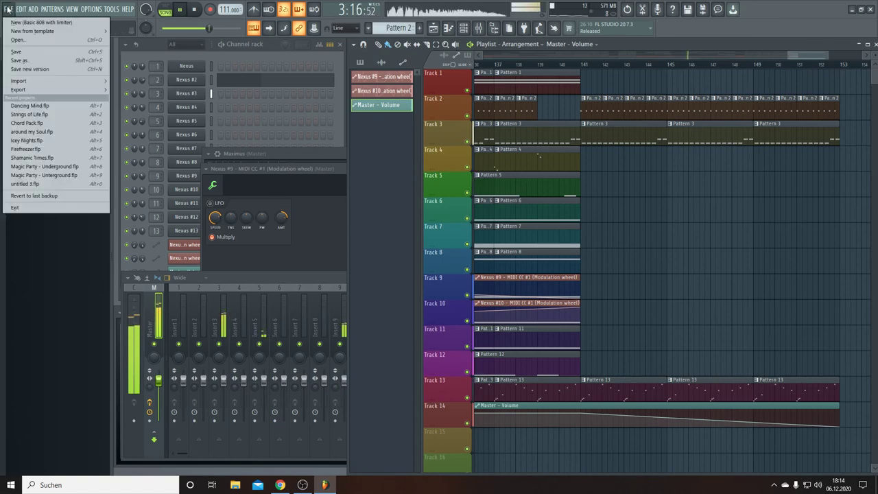
click(16, 52)
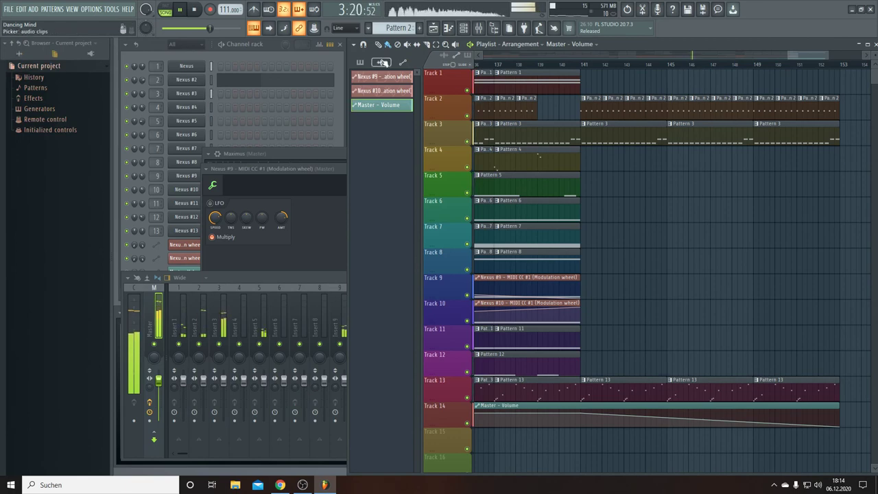
Turn on auto-scrolling so the playlist follows the playhead, and close the mixer.
click(270, 28)
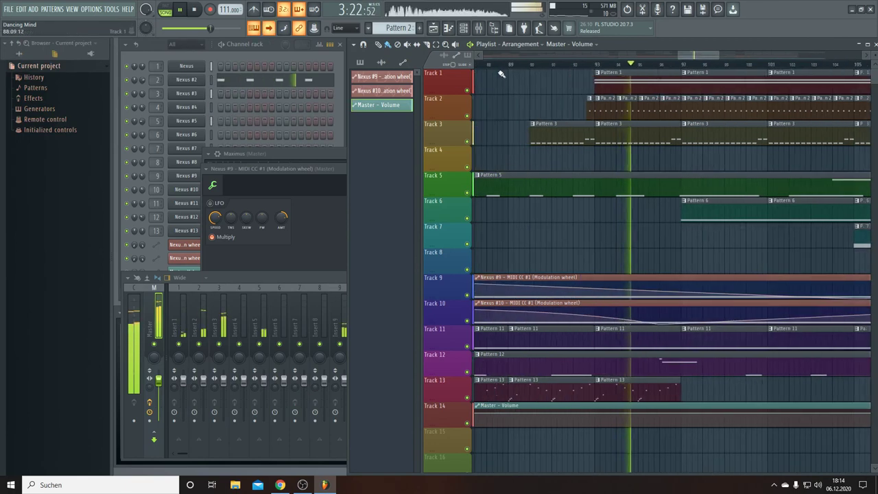
scroll(501, 73, up, 5)
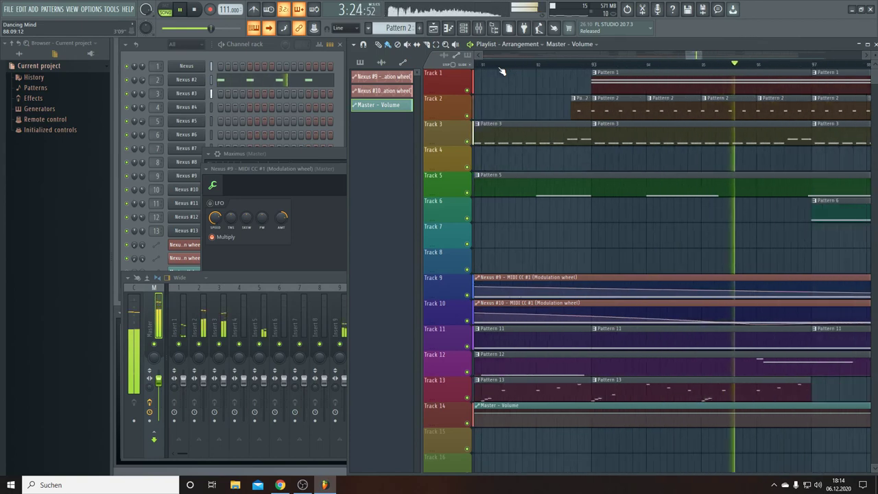
double_click(299, 278)
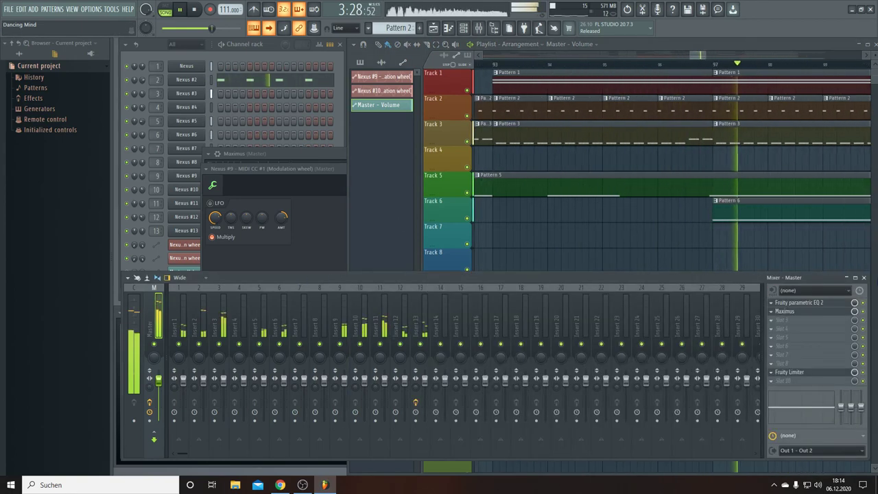
click(864, 278)
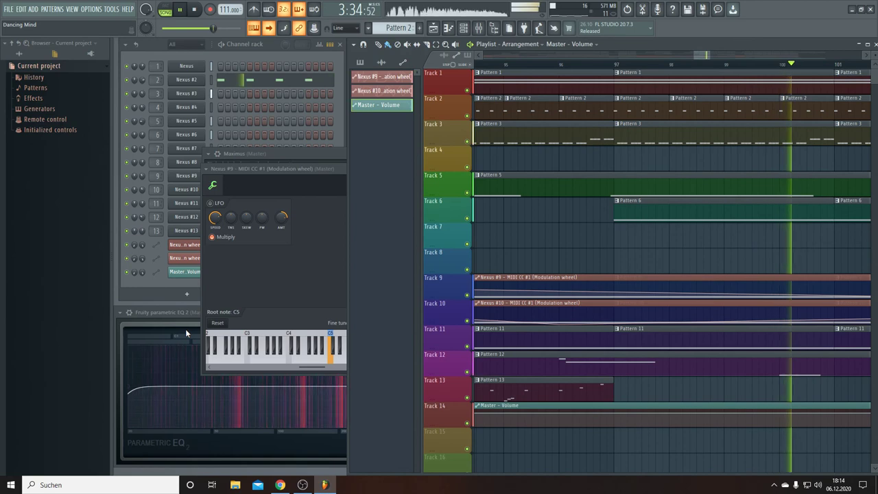
Restart the song from the beginning, listen through to the outro's volume fade, and stop playback.
key(space)
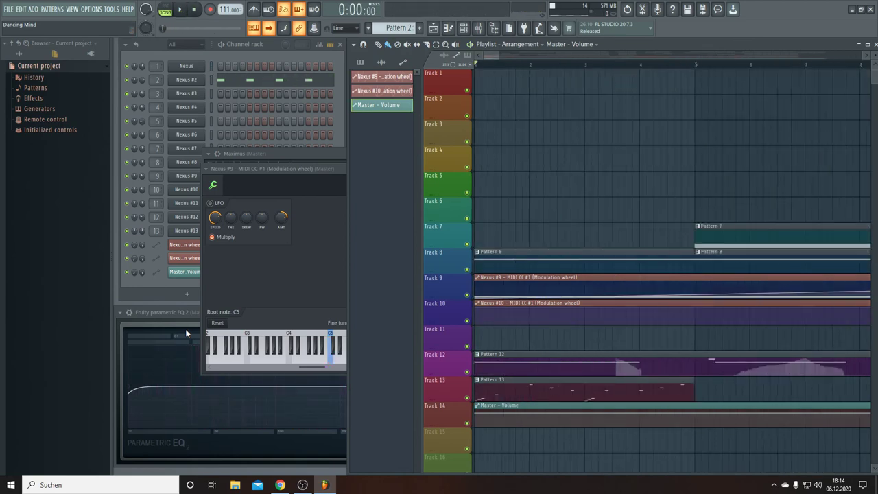
key(space)
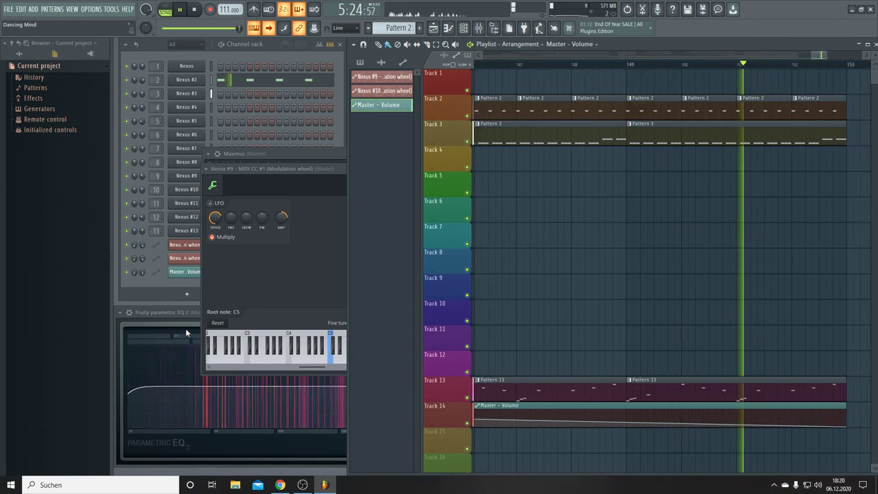
click(197, 9)
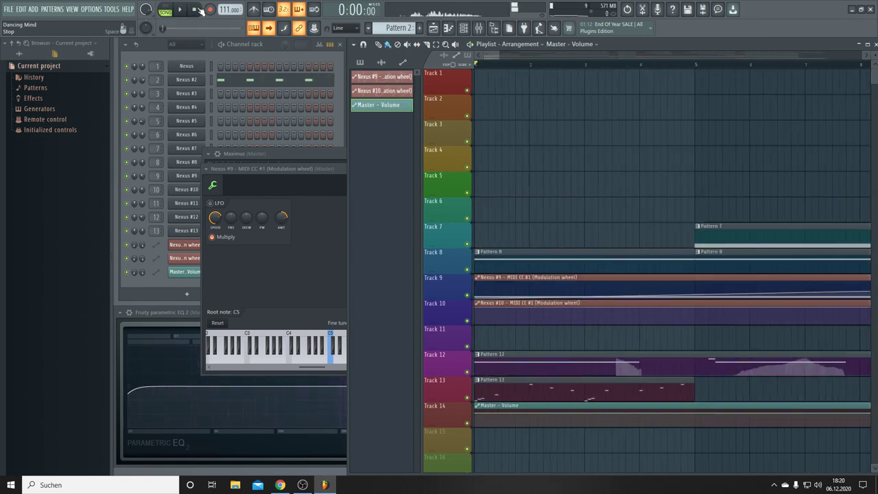